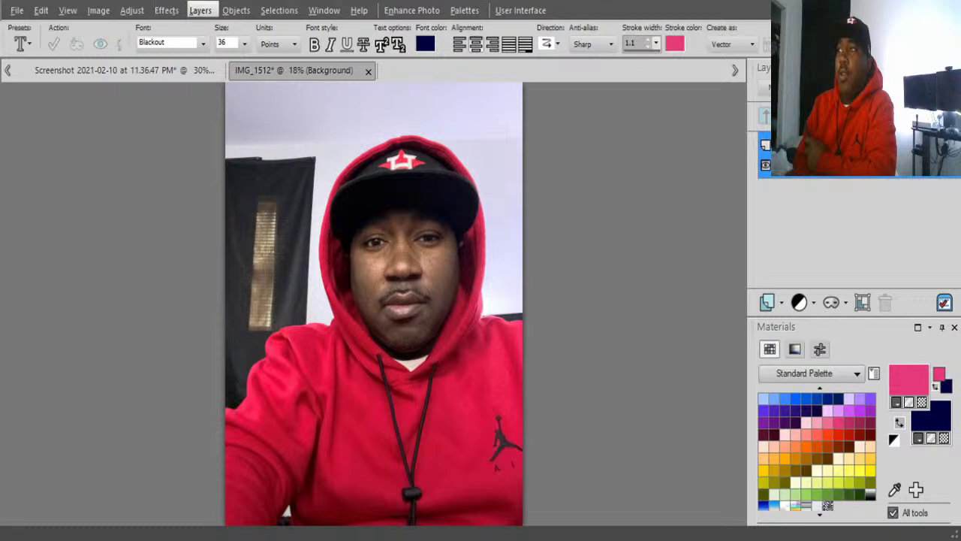
Step: Add a new raster layer above the background and undo the stray vector layer on top of it
key(Return)
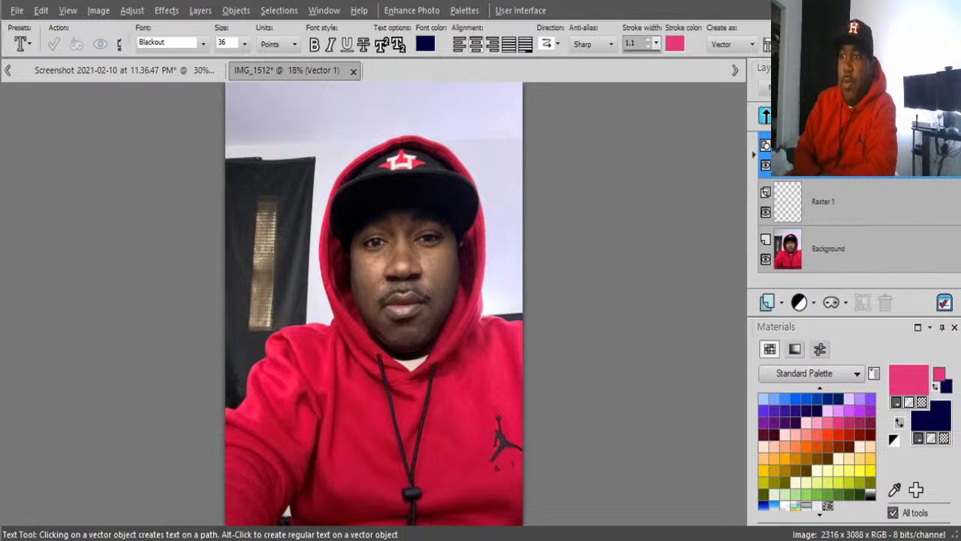
key(ctrl+z)
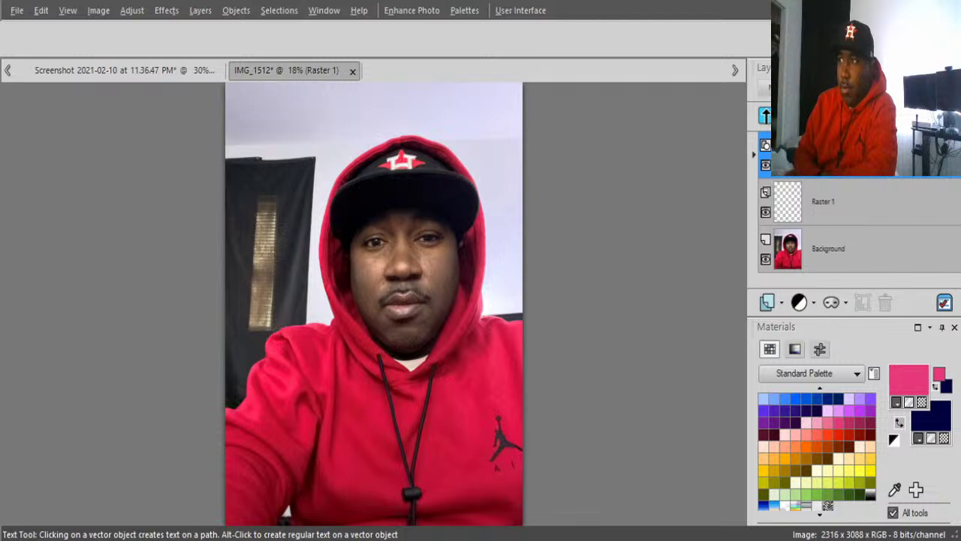
key(ctrl+z)
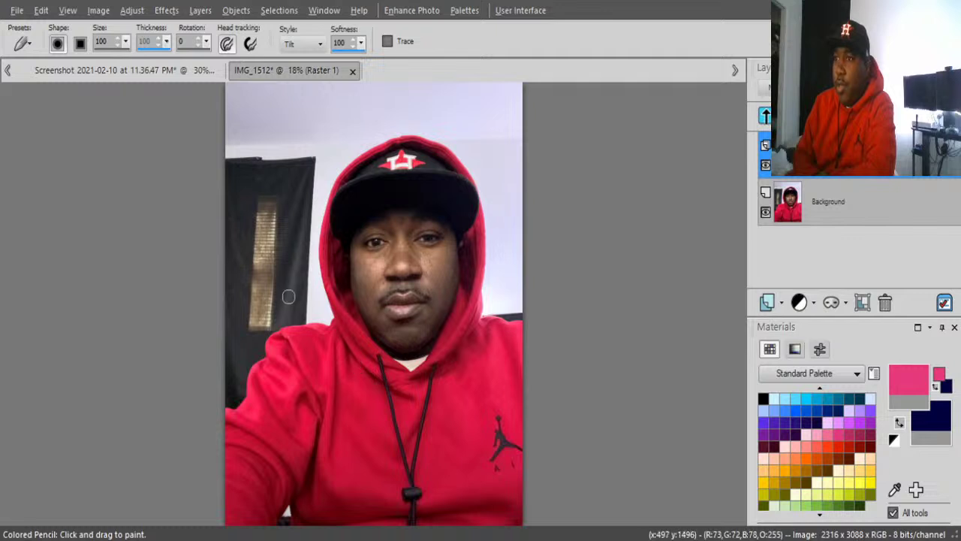
Step: Try a pink Colored Pencil stroke where the sleeve meets the photo's left edge, and check it with the background layer hidden
scroll(288, 296, up, 1)
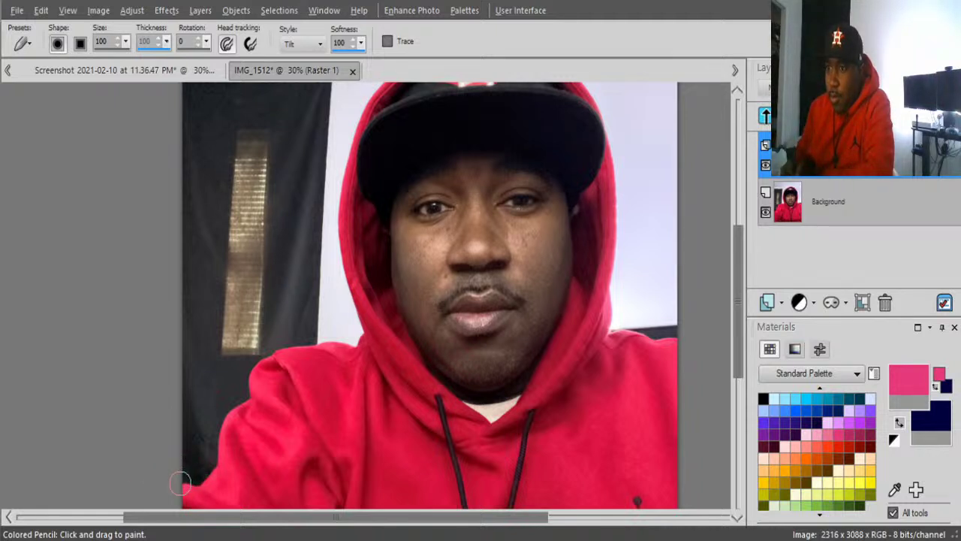
click(180, 483)
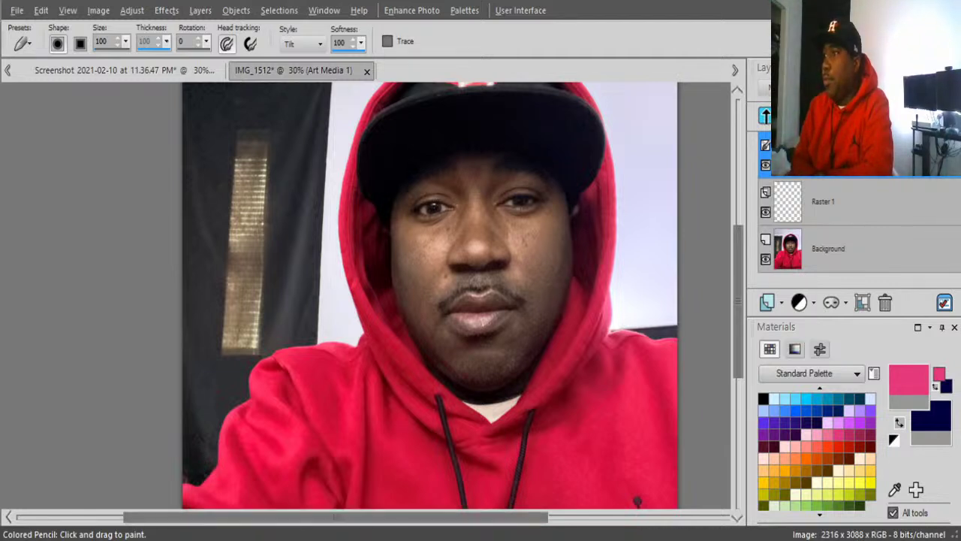
click(765, 259)
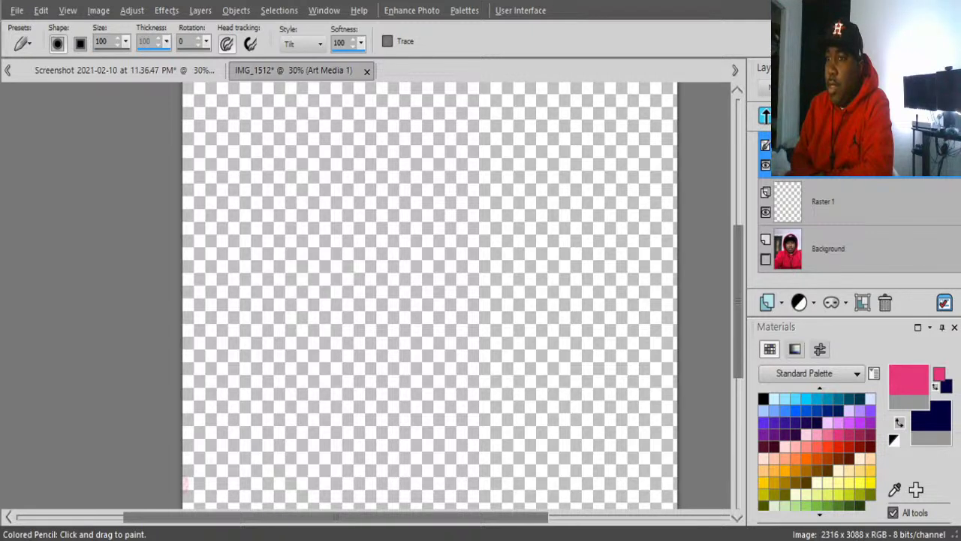
click(765, 259)
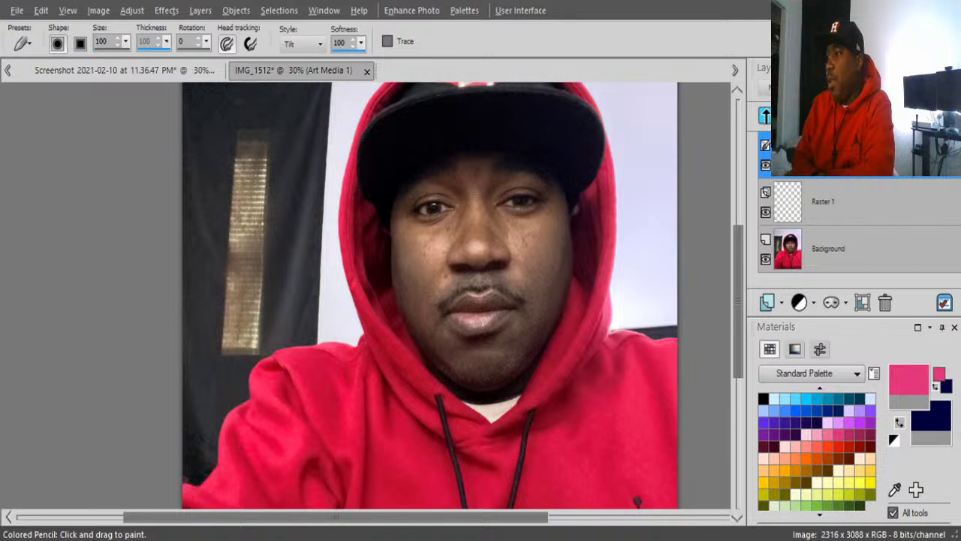
Step: Set the foreground colour to black and undo the pink pencil stroke along with its art media layer
ctrl+click(210, 353)
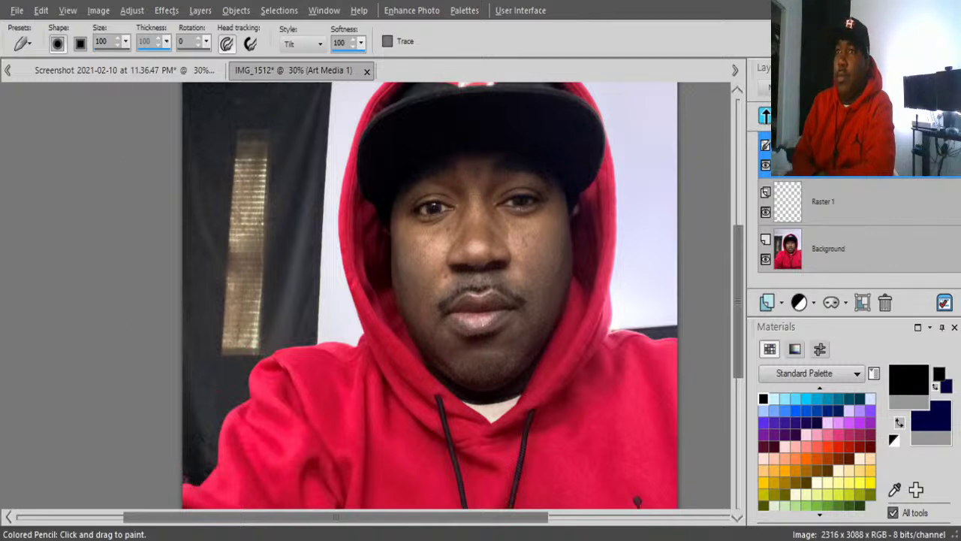
click(41, 10)
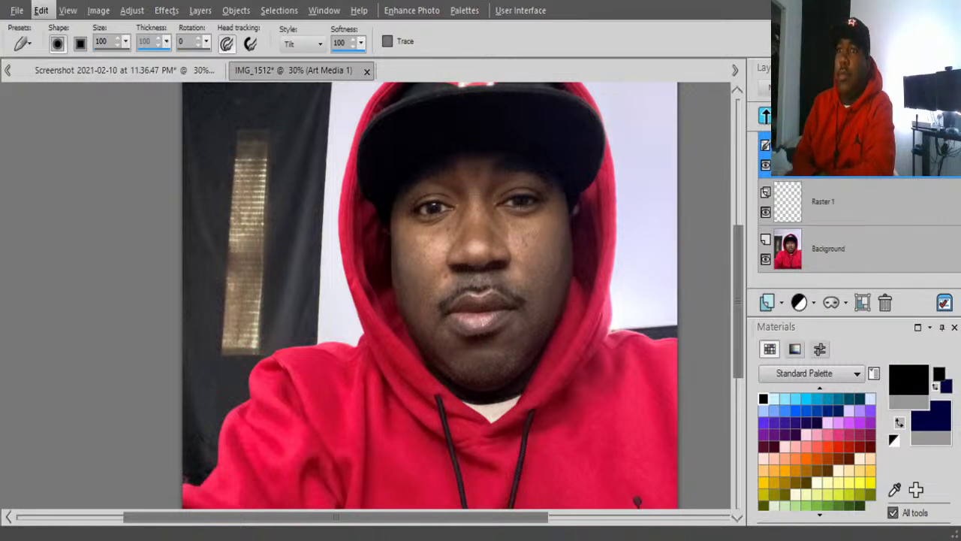
click(60, 27)
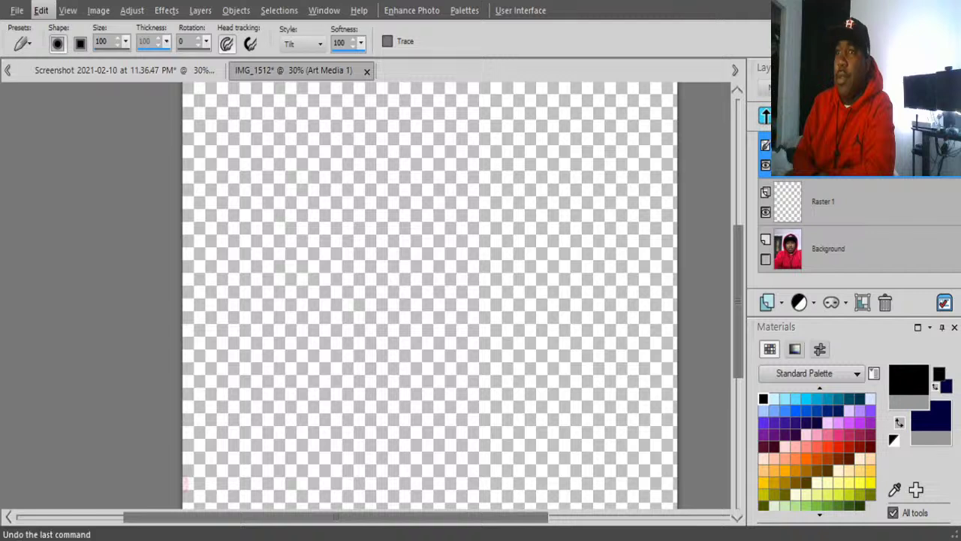
key(ctrl+z)
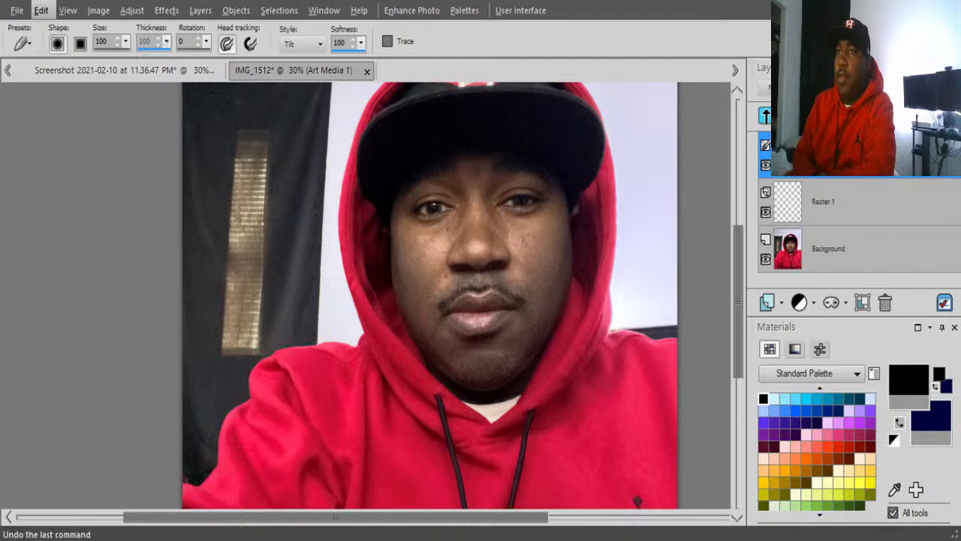
key(ctrl+z)
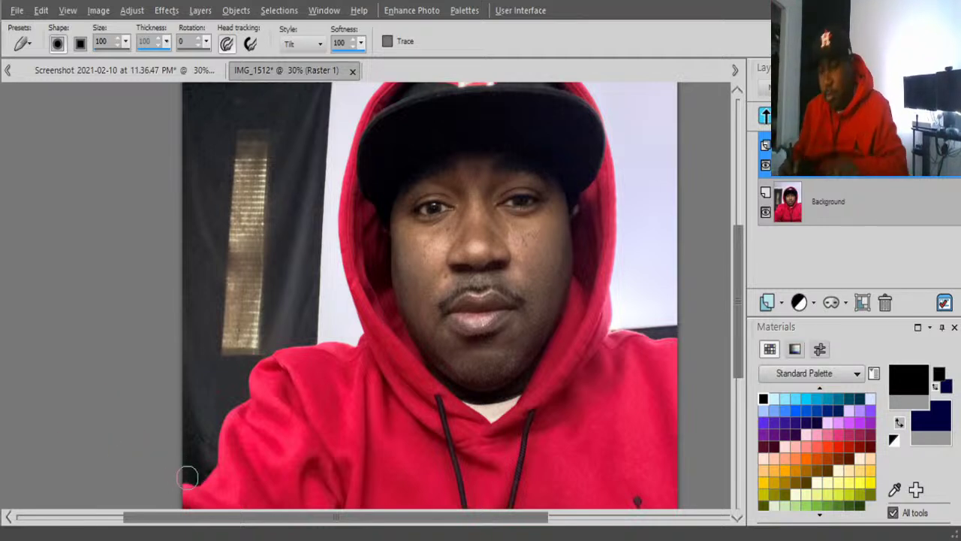
Step: Test a black Colored Pencil stroke of size 100 at the sleeve's lower-left edge with the background hidden, and undo it
scroll(183, 473, up, 2)
scroll(193, 461, up, 2)
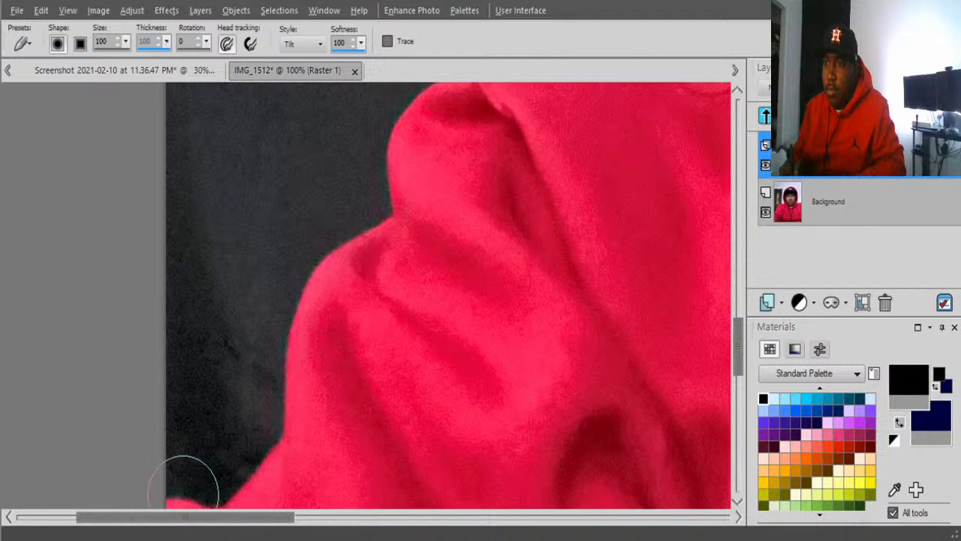
click(189, 488)
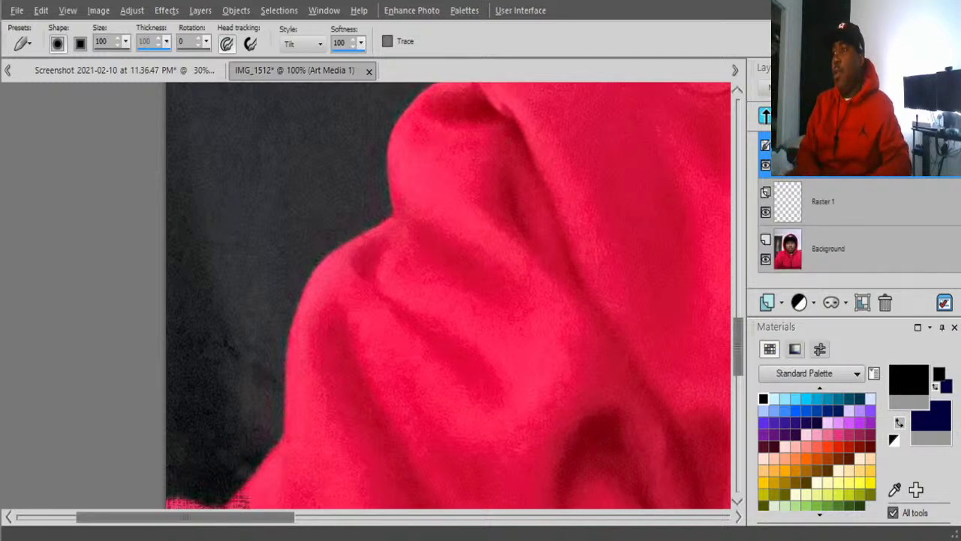
click(765, 258)
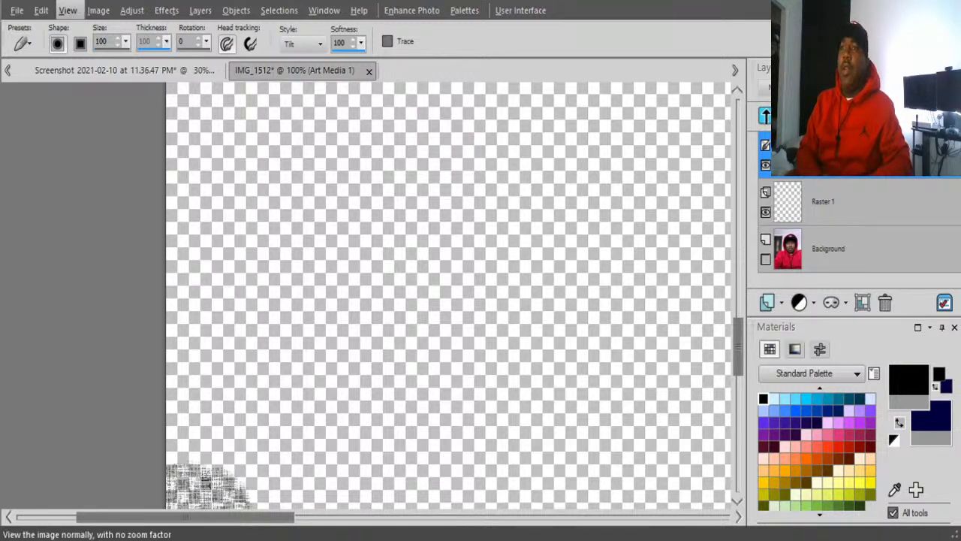
click(41, 11)
click(58, 28)
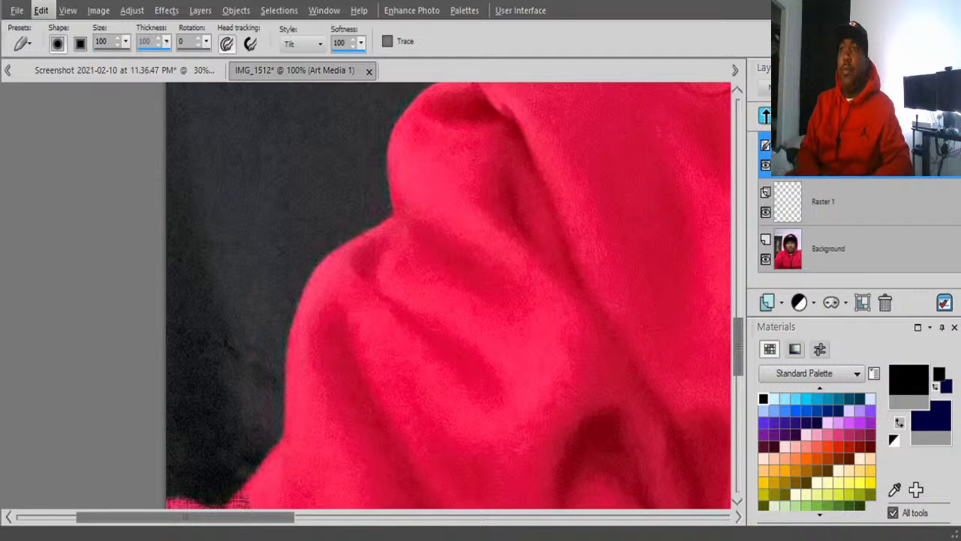
key(ctrl+z)
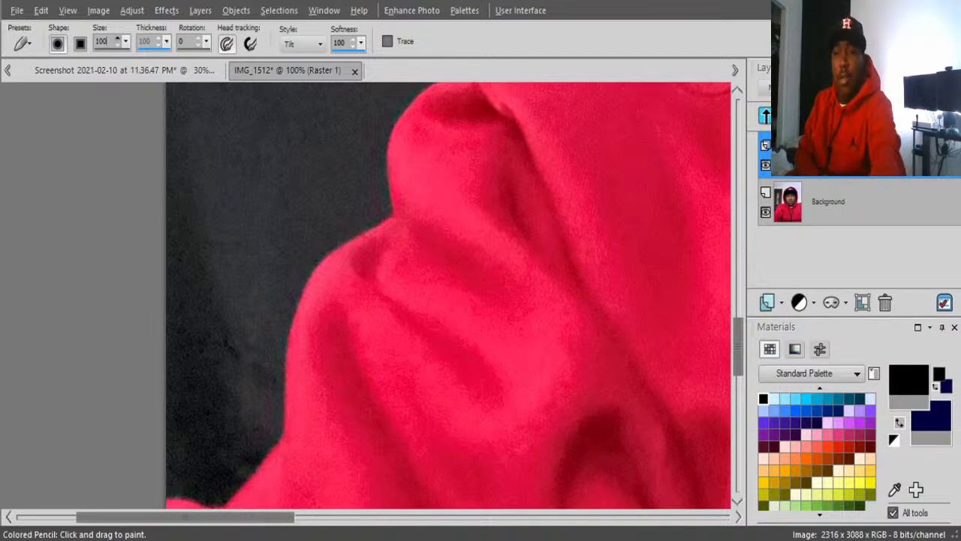
Step: Set the Colored Pencil size to 5
key(BackSpace)
key(BackSpace)
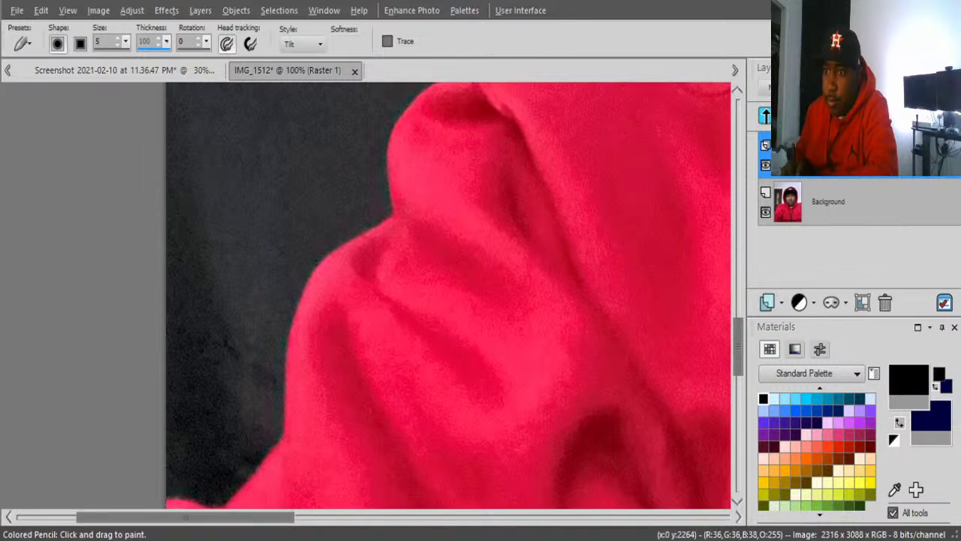
Step: Try the size 10 Eraser along the sleeve's lower-left outline on Raster 1, and check the layer with the background hidden
key(x)
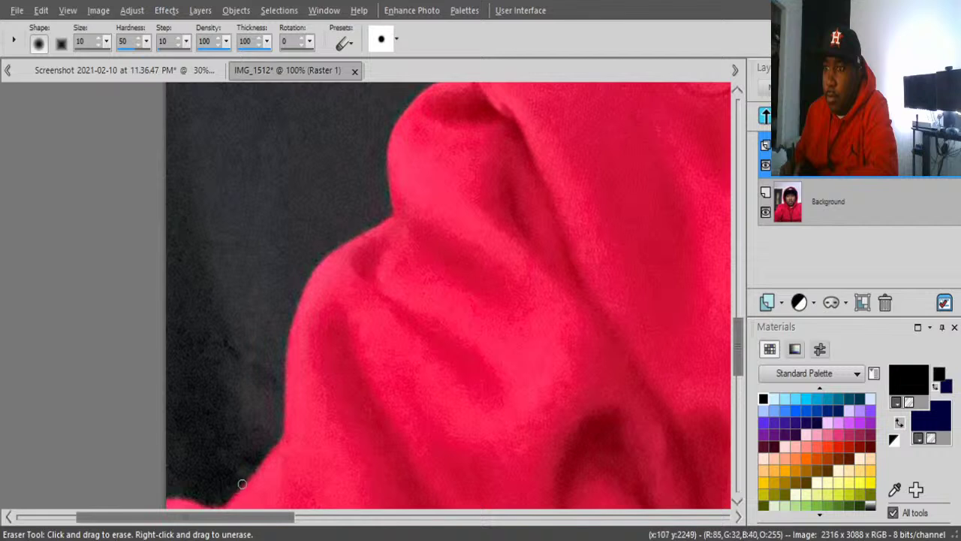
drag(273, 446, 278, 439)
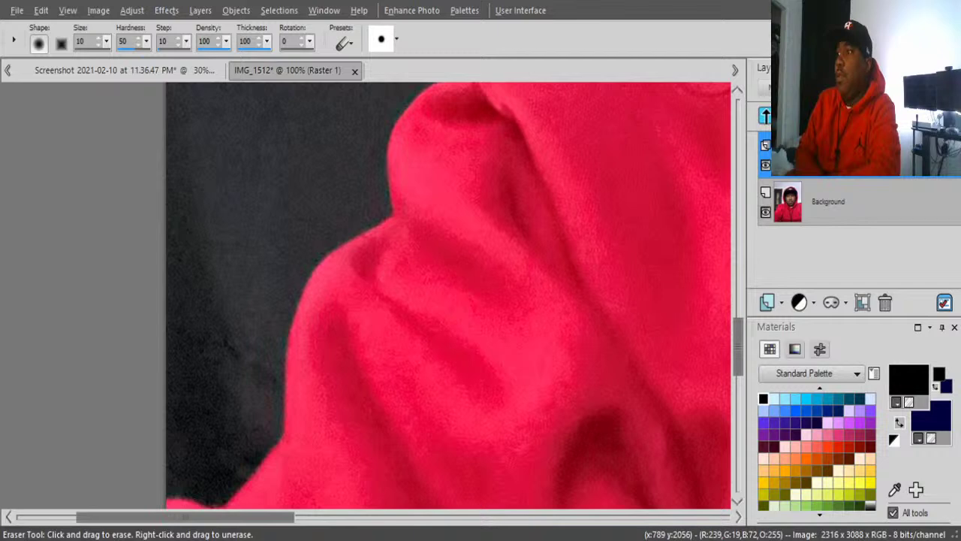
click(765, 211)
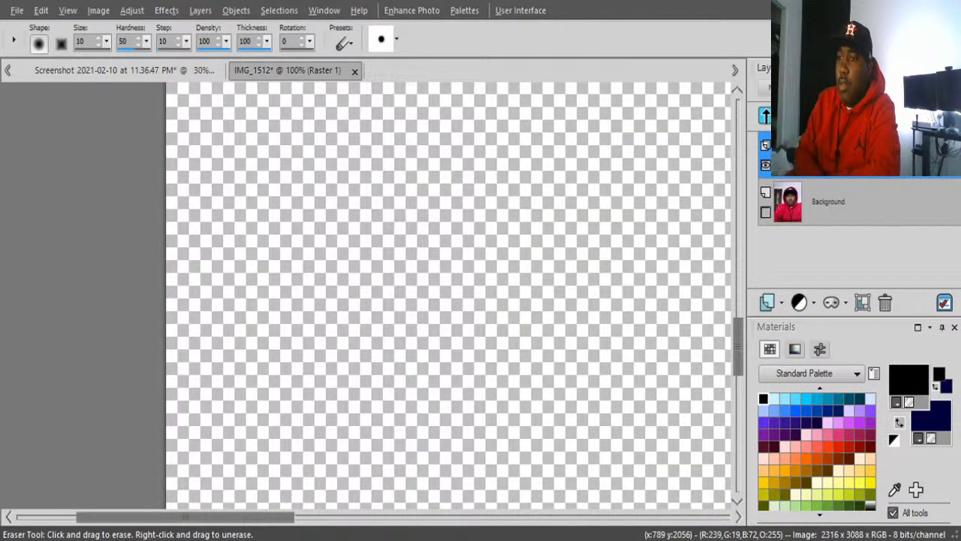
click(765, 212)
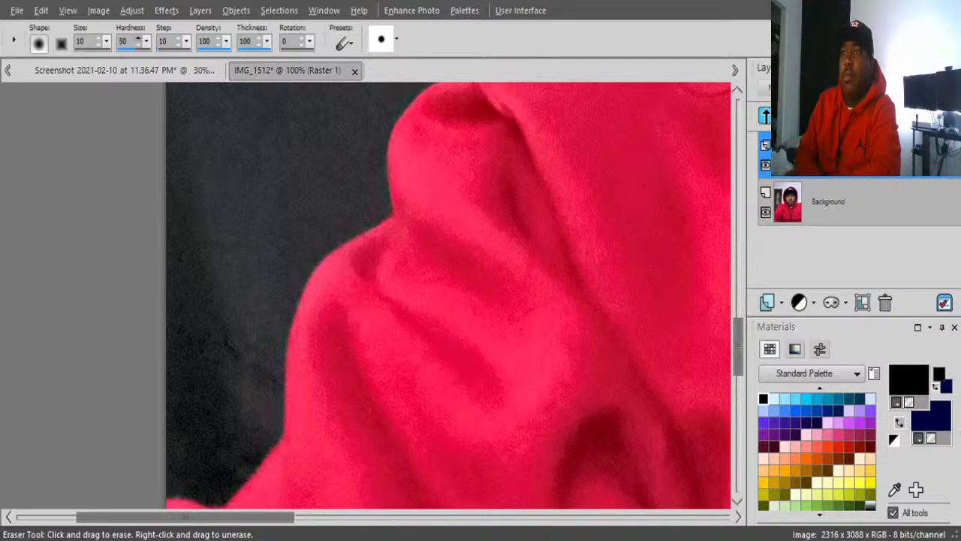
Step: Set the Eraser's hardness to 100 and retry a short stroke along the sleeve's outline, checking it with the background hidden
click(138, 39)
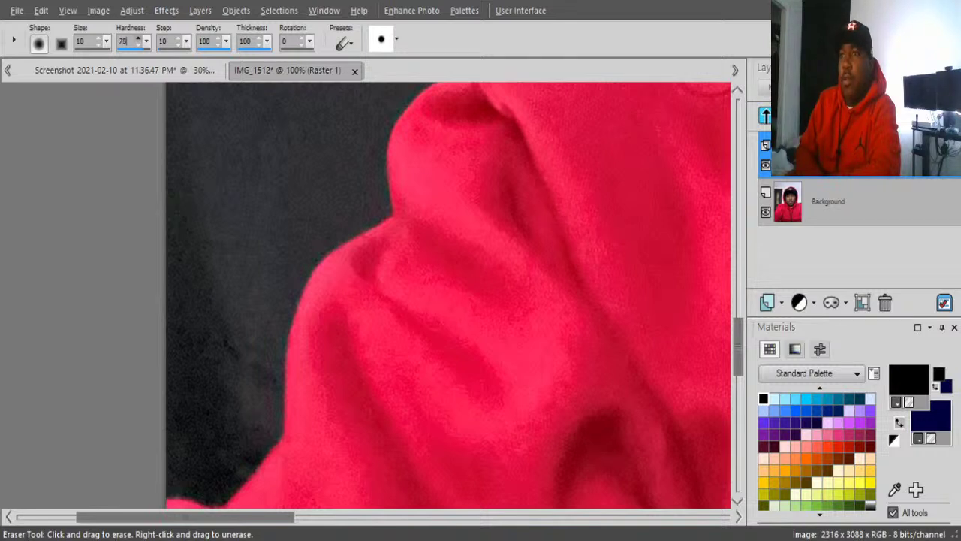
text(83)
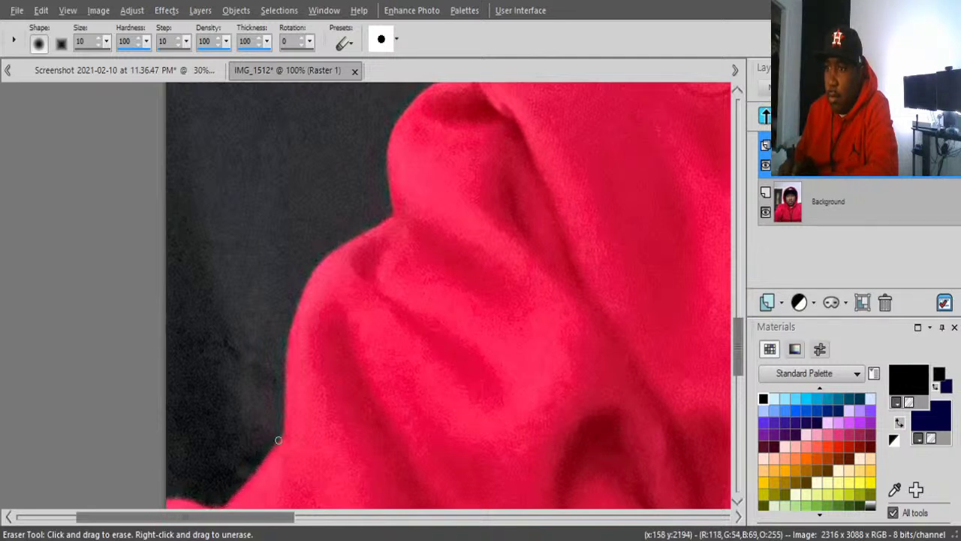
drag(277, 440, 279, 438)
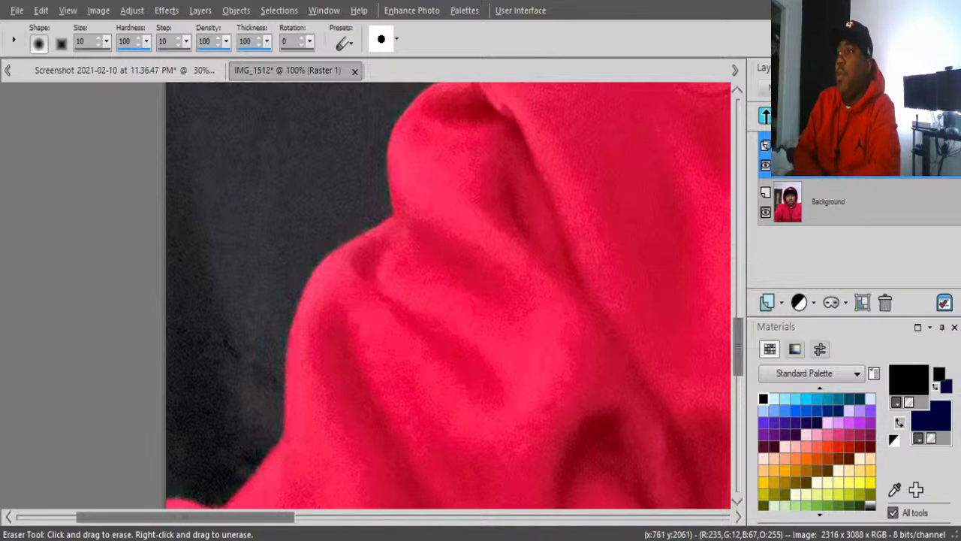
click(765, 212)
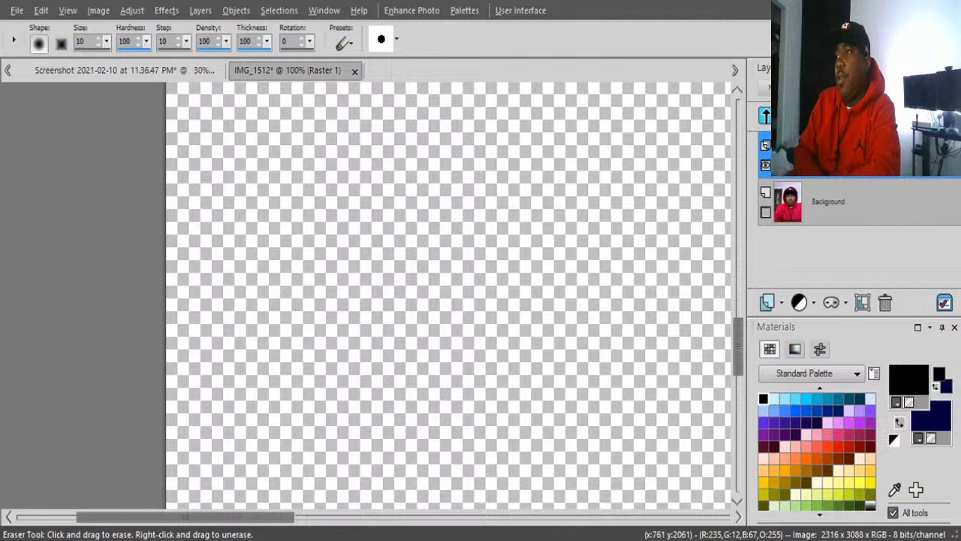
click(765, 211)
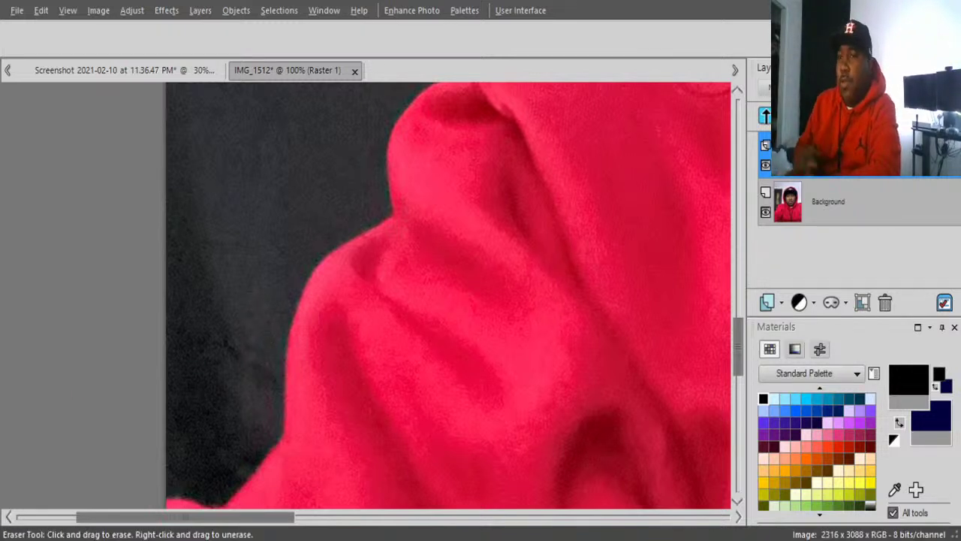
Step: Draw with the size 5 Colored Pencil in black where the sleeve meets the photo's left edge, and check it without the background
click(2, 149)
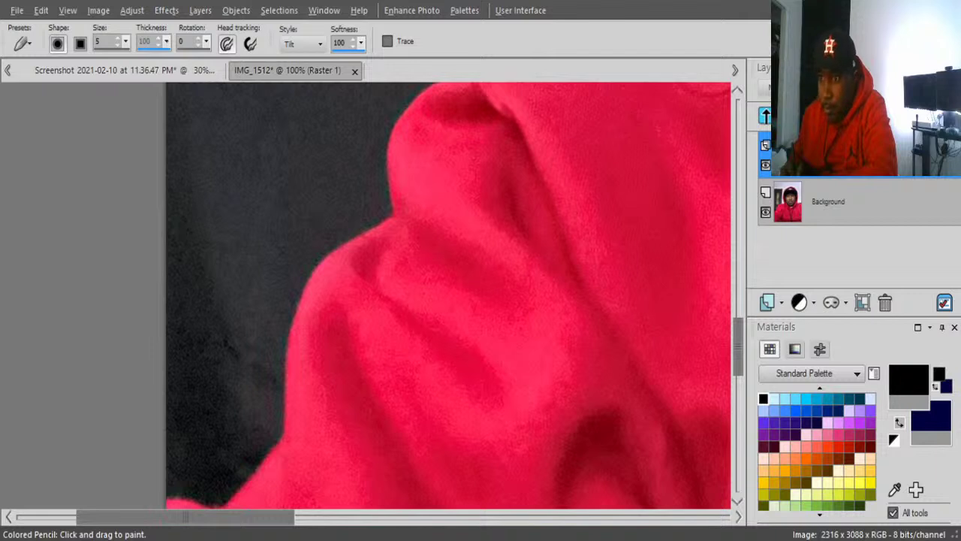
click(167, 496)
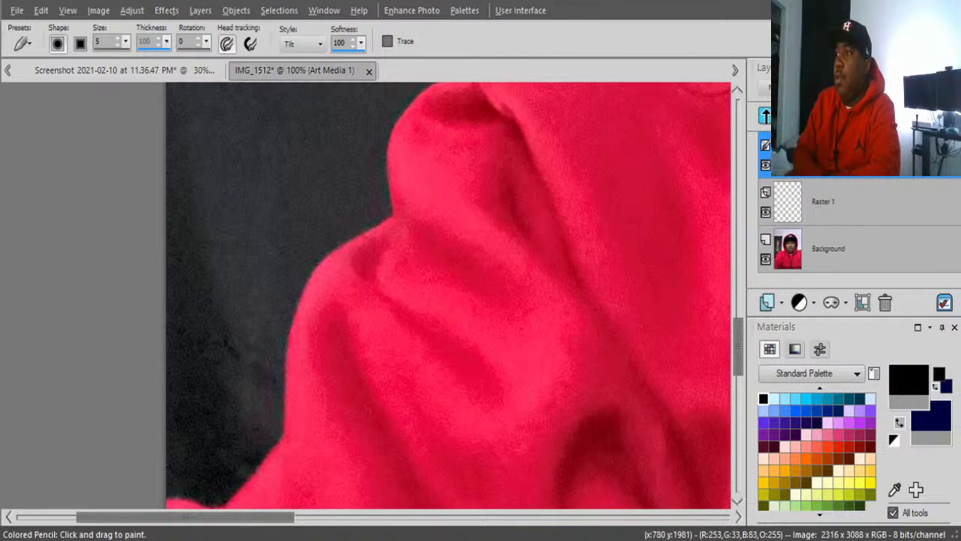
click(766, 259)
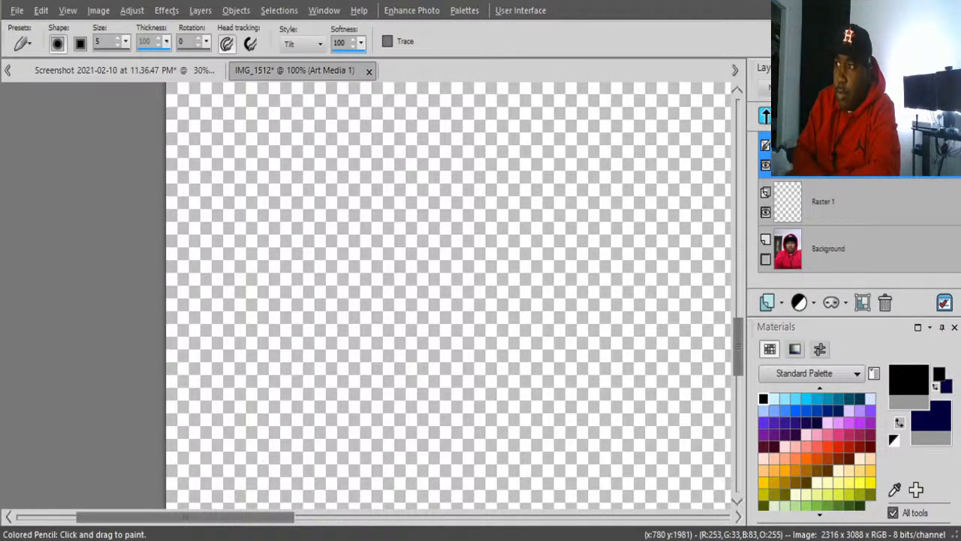
click(765, 259)
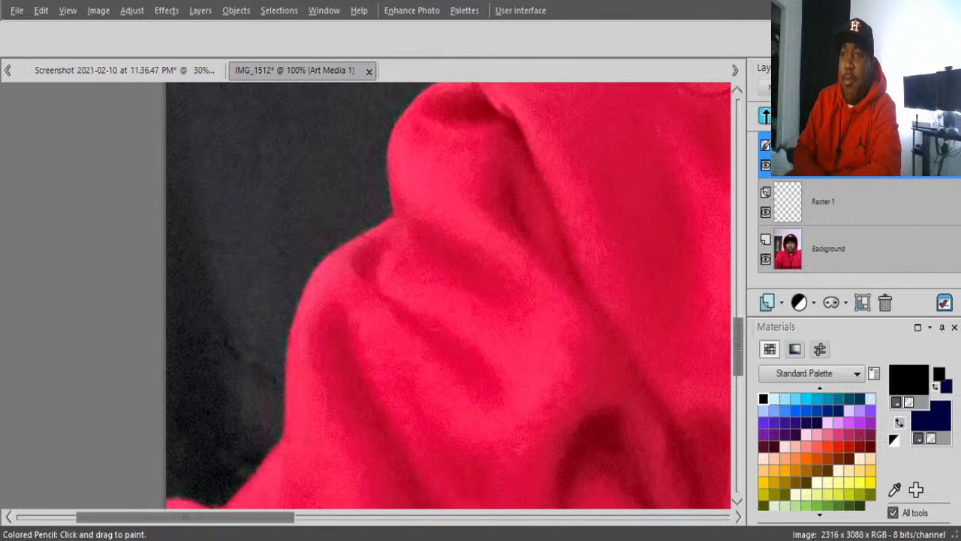
Step: Switch to the Paint Brush on the Art Media 1 layer and set its hardness to 100
key(b)
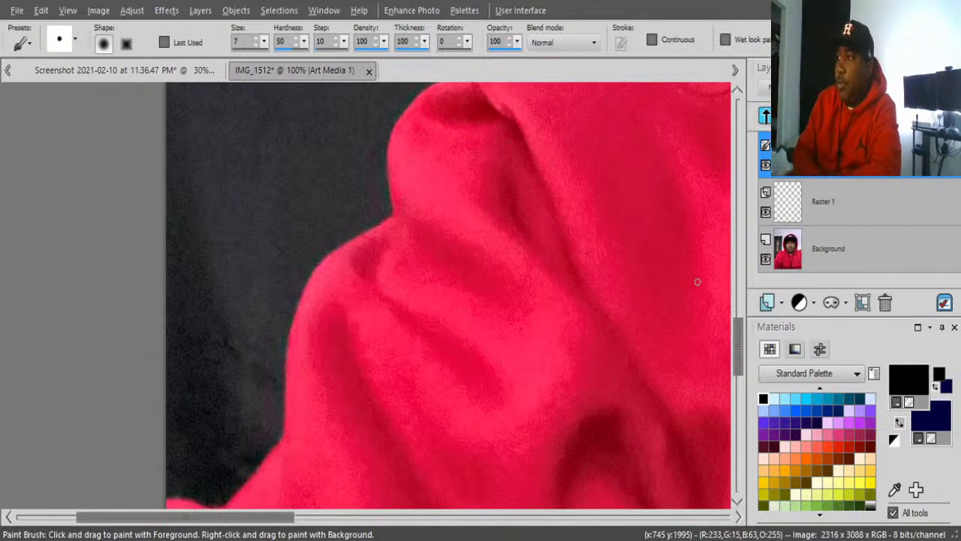
click(833, 201)
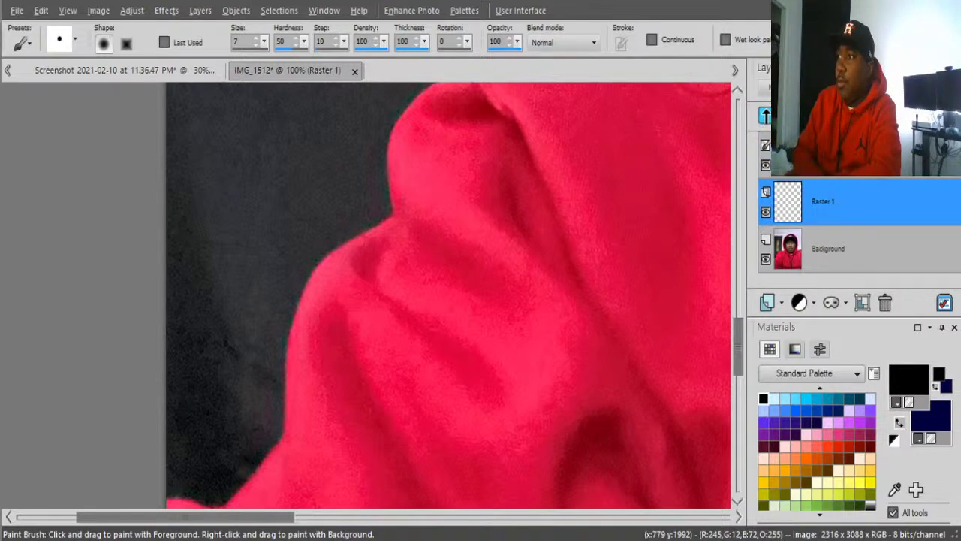
click(834, 154)
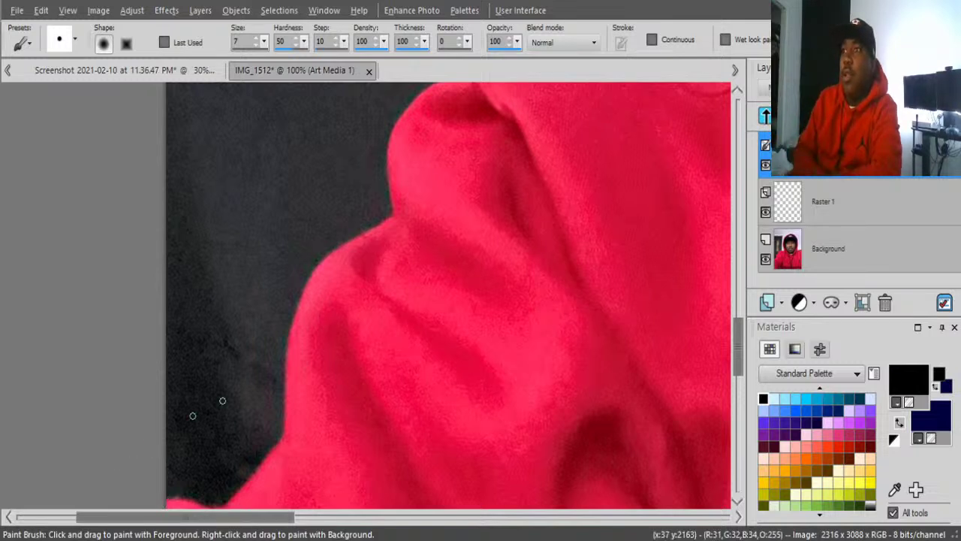
key(Up)
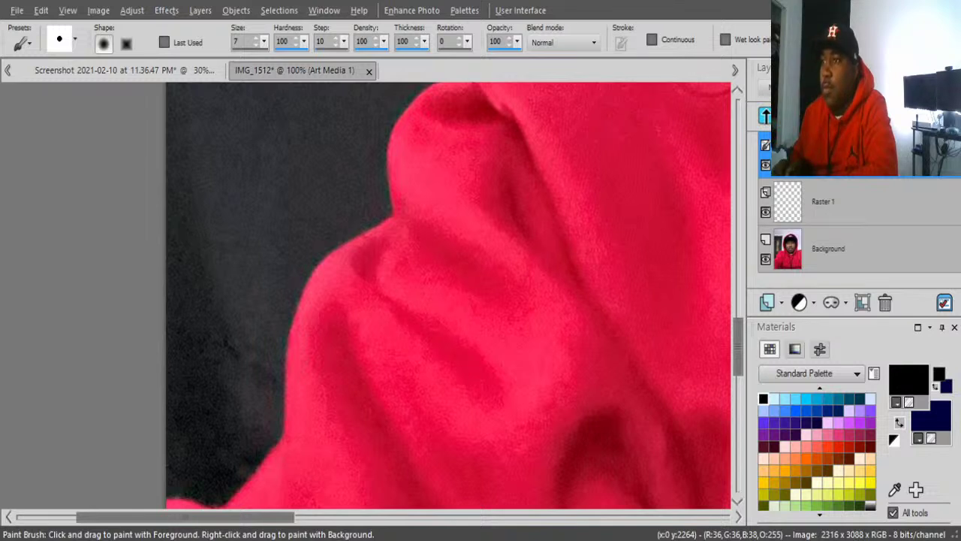
Step: Trace the sleeve's lower-left outline in black with the size 7 Paint Brush on Raster 2, and check it with the background hidden
click(165, 496)
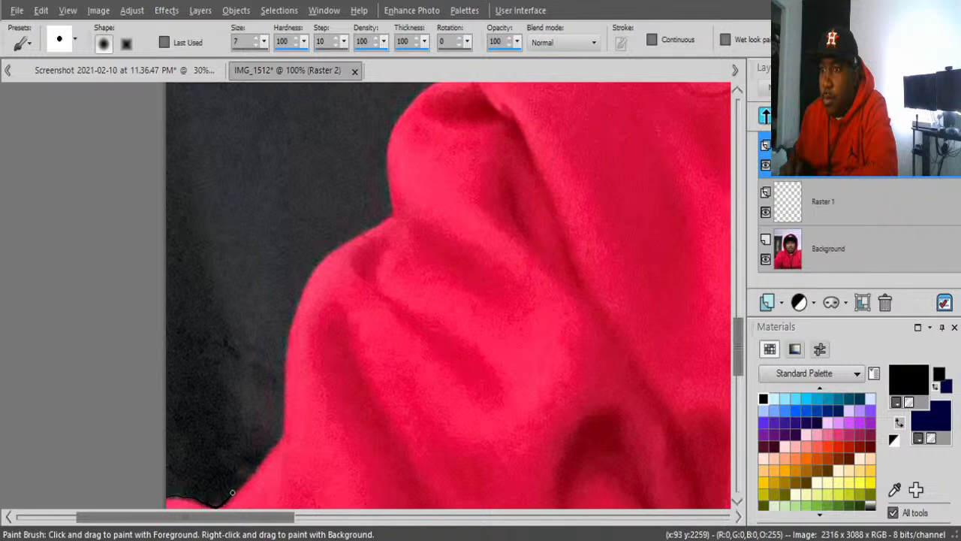
mouse_move(232, 493)
mouse_down()
mouse_move(280, 440)
mouse_move(285, 343)
mouse_up()
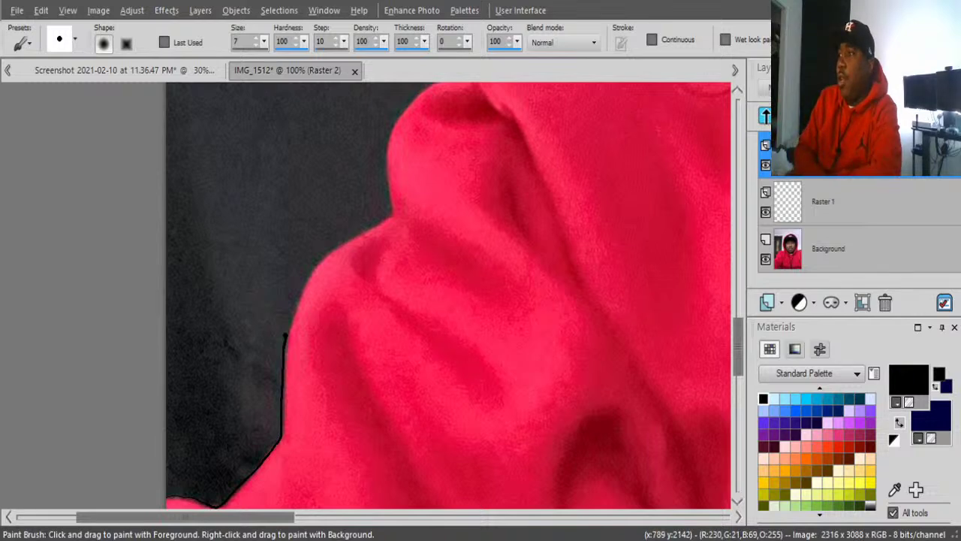
click(765, 259)
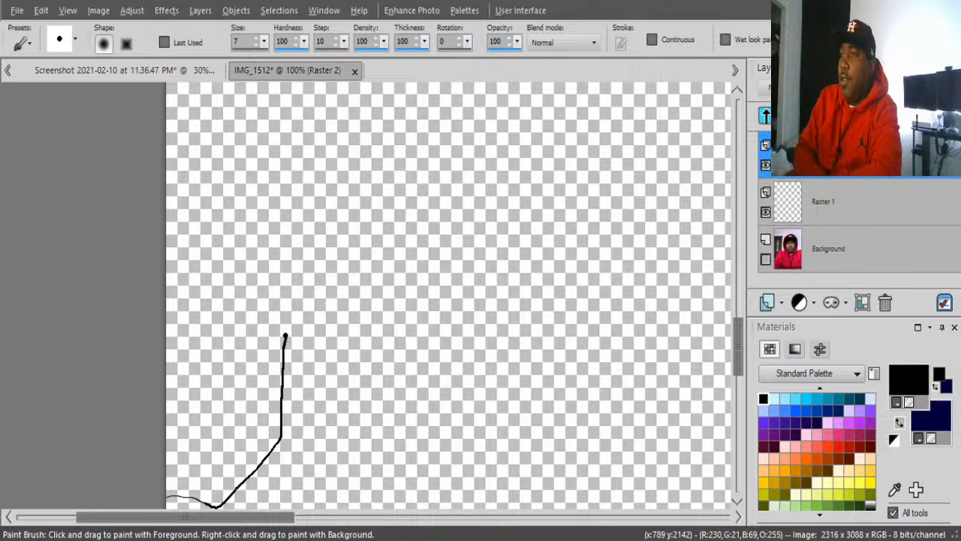
click(765, 259)
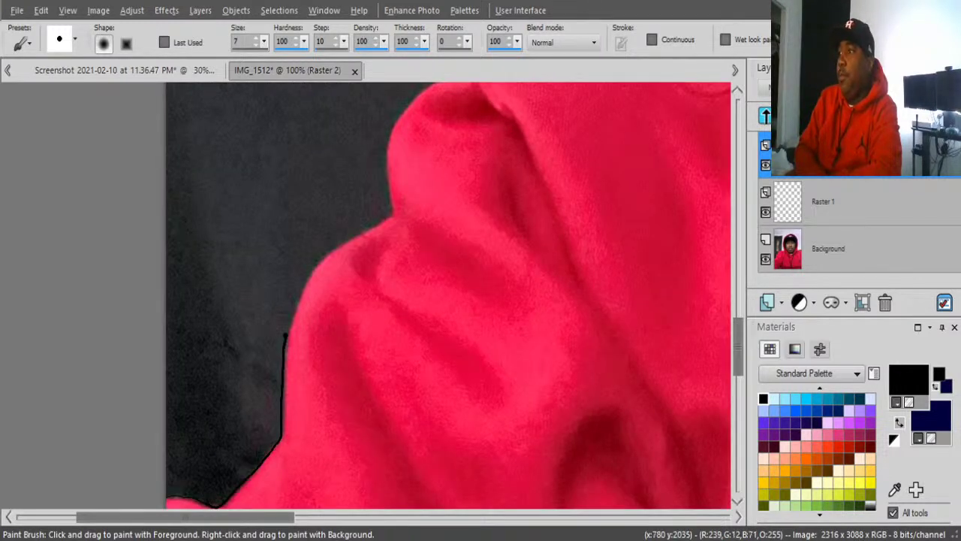
Step: Look over the hood, cap and face in the photo to find the next area to trace
scroll(448, 297, up, 2)
scroll(448, 296, up, 10)
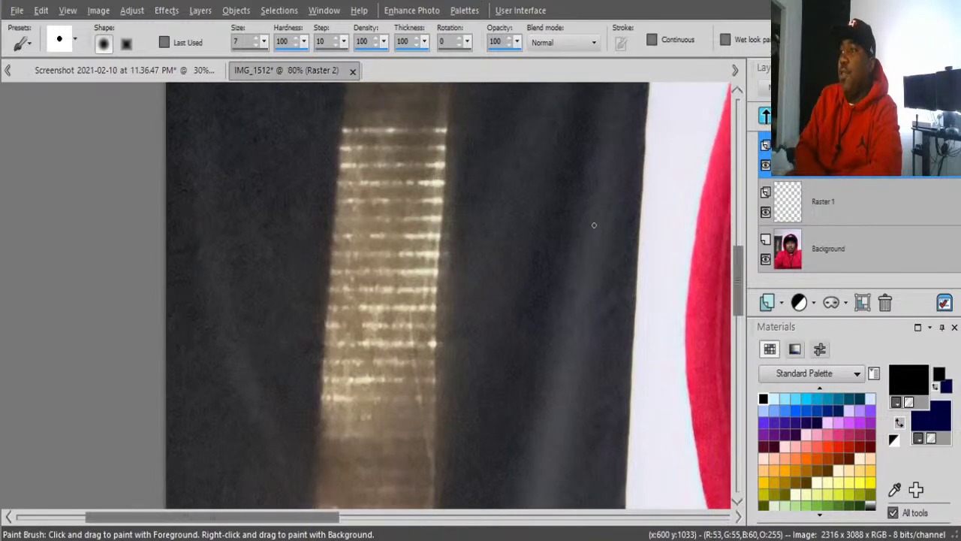
scroll(448, 296, down, 2)
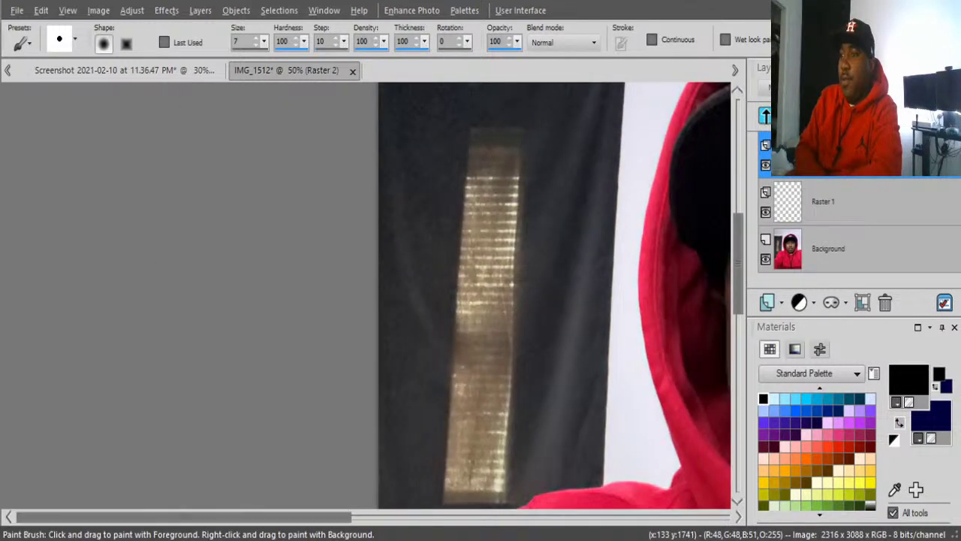
scroll(448, 297, right, 3)
scroll(386, 297, right, 3)
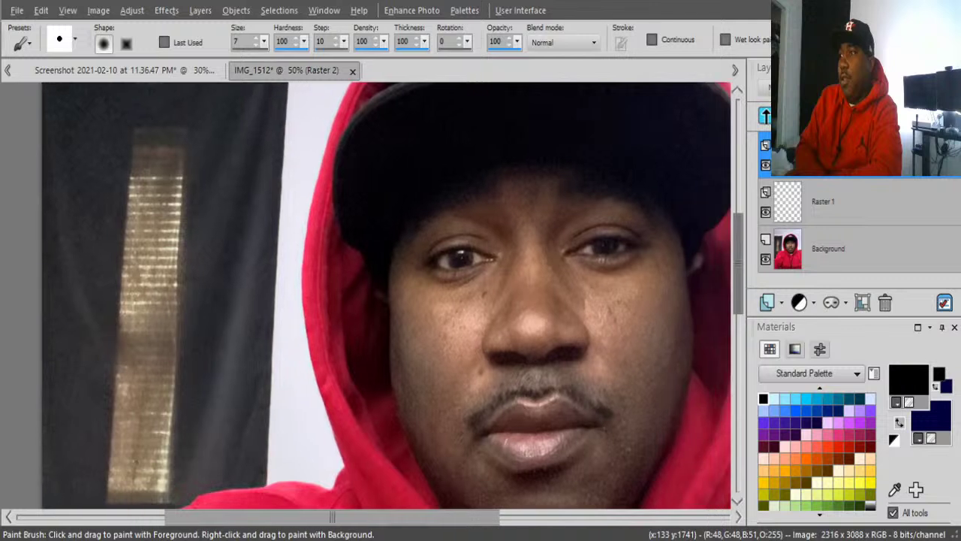
scroll(386, 297, up, 2)
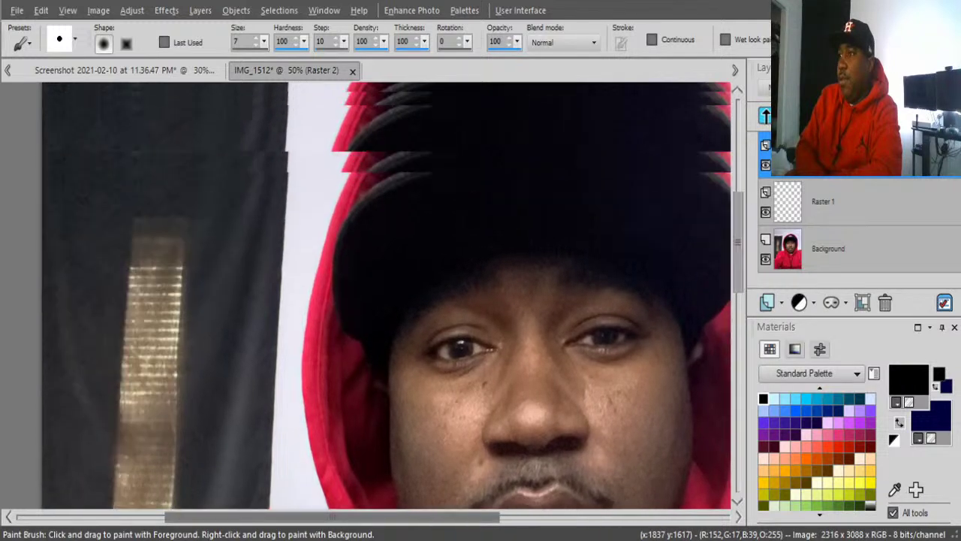
scroll(386, 296, down, 2)
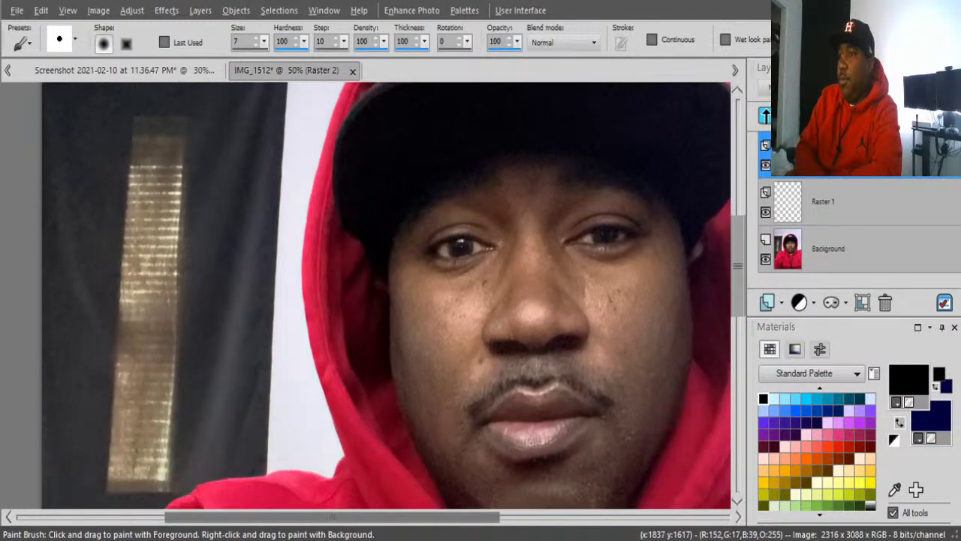
scroll(366, 296, right, 3)
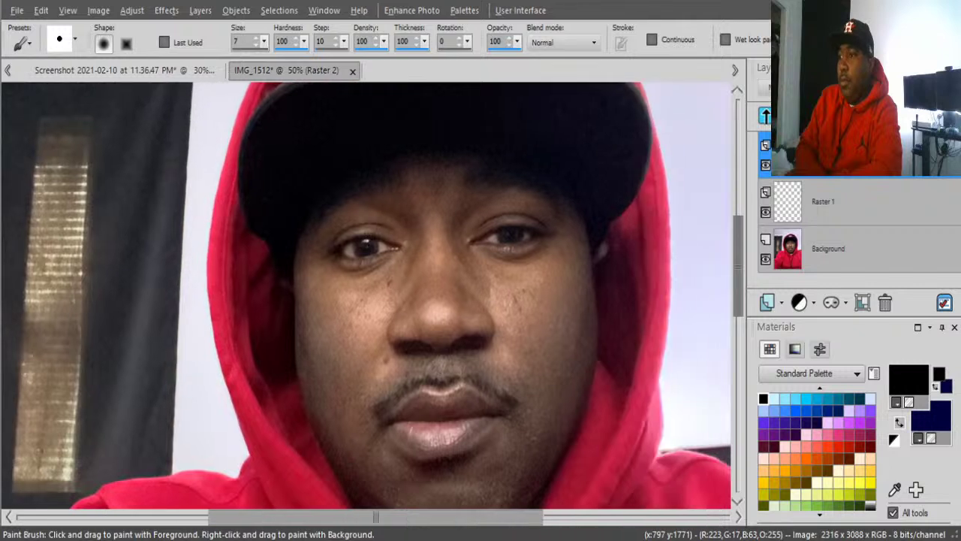
scroll(366, 295, up, 2)
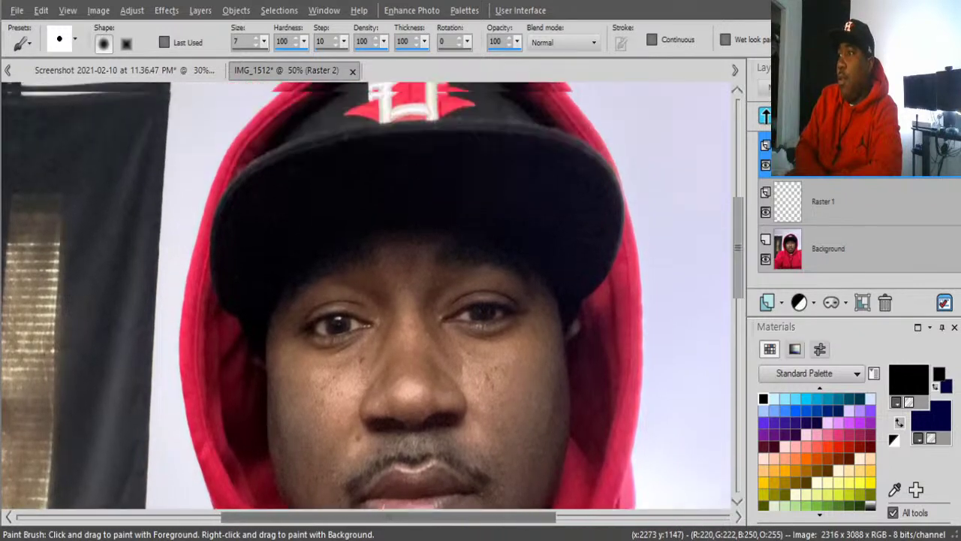
scroll(367, 294, down, 4)
scroll(366, 298, up, 1)
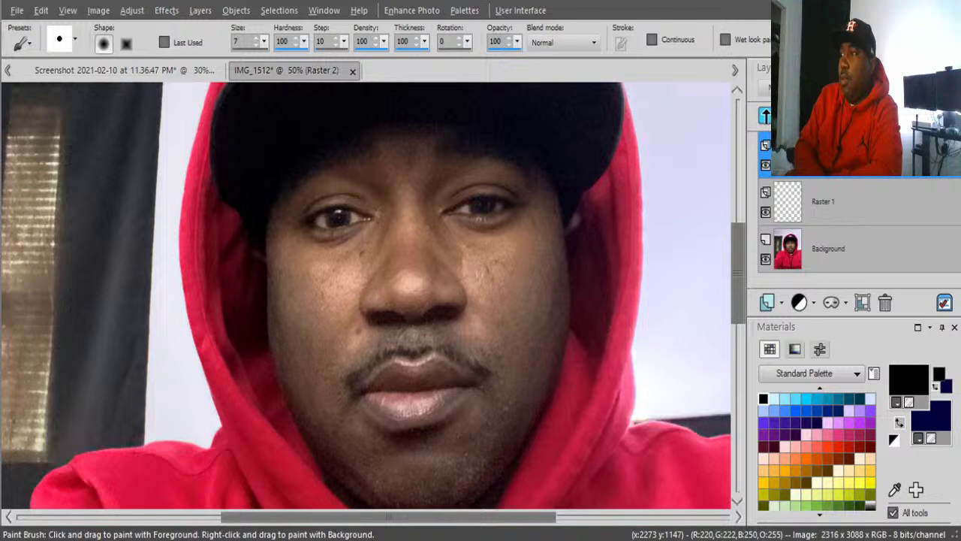
Step: Set the Paint Brush size to 5 and trace the outline of the eye on the photo's left side in black
scroll(739, 261, up, 3)
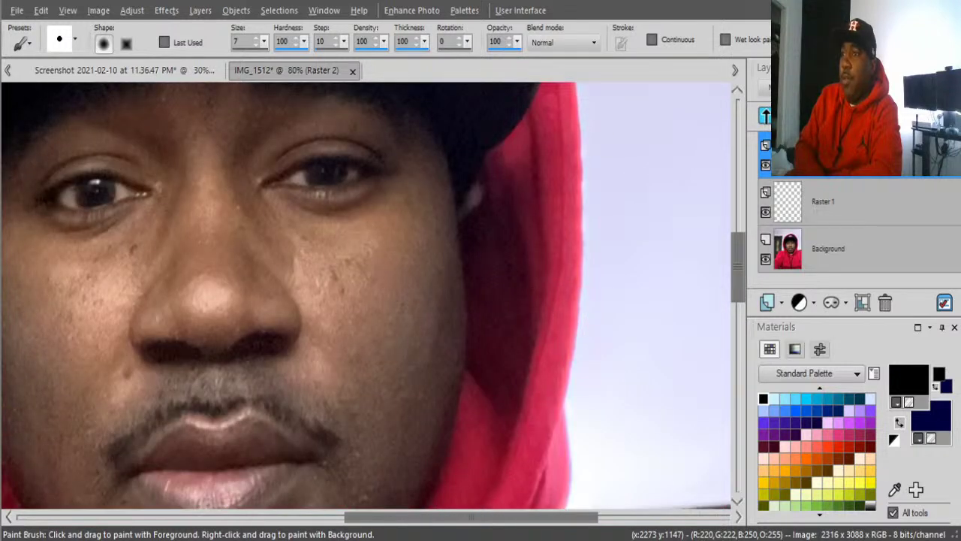
scroll(366, 300, left, 3)
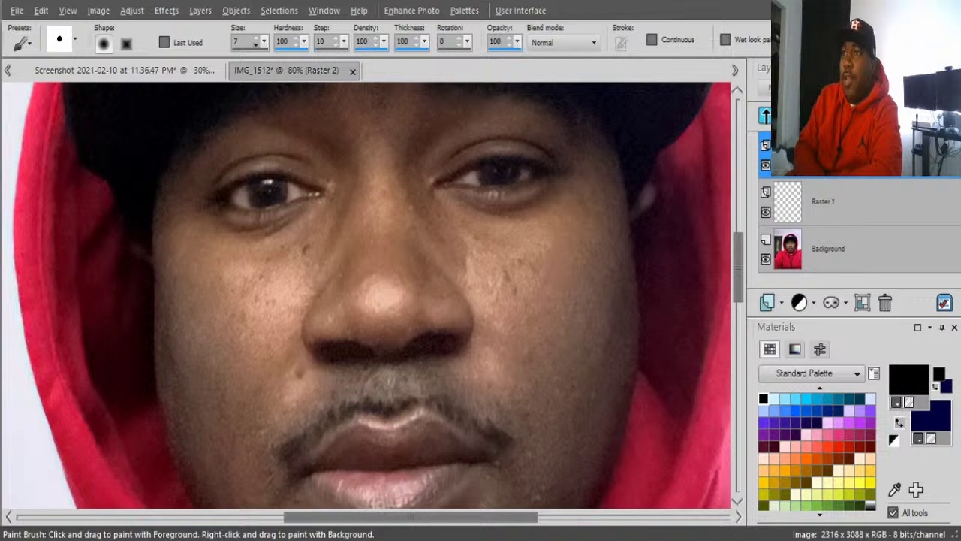
click(256, 45)
click(256, 45)
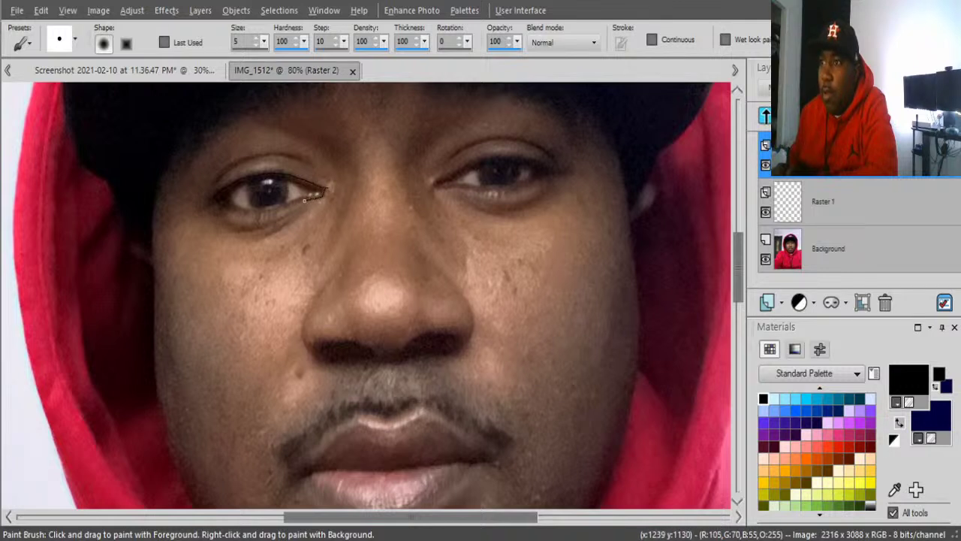
mouse_move(295, 204)
mouse_down()
mouse_move(246, 212)
mouse_move(219, 203)
mouse_up()
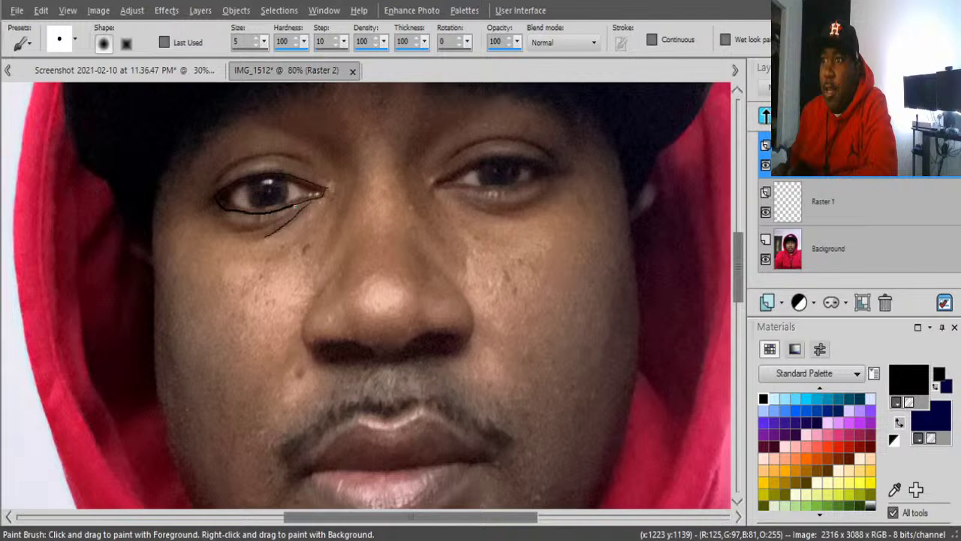
Step: Try adding thin crease lines beneath the traced eye, and check the line work with the background hidden
drag(297, 207, 238, 232)
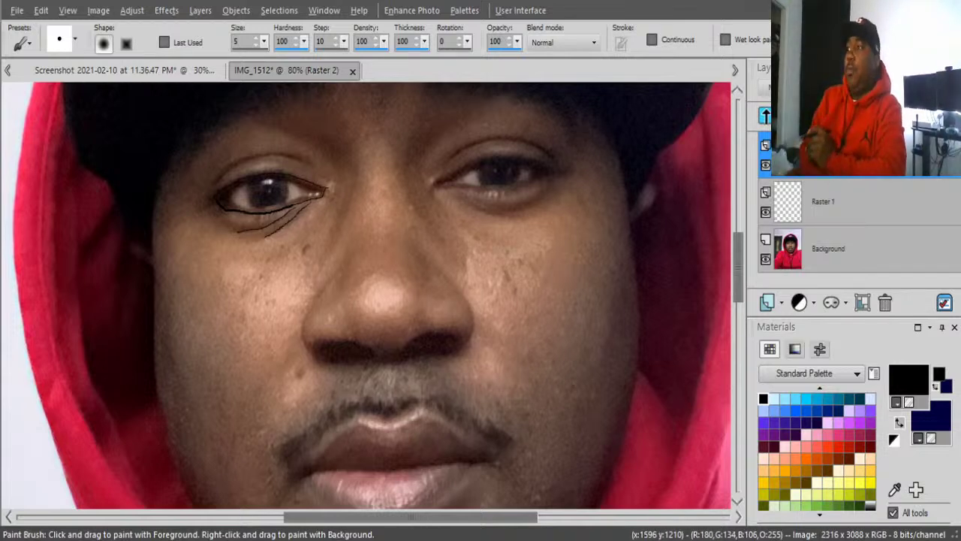
click(765, 259)
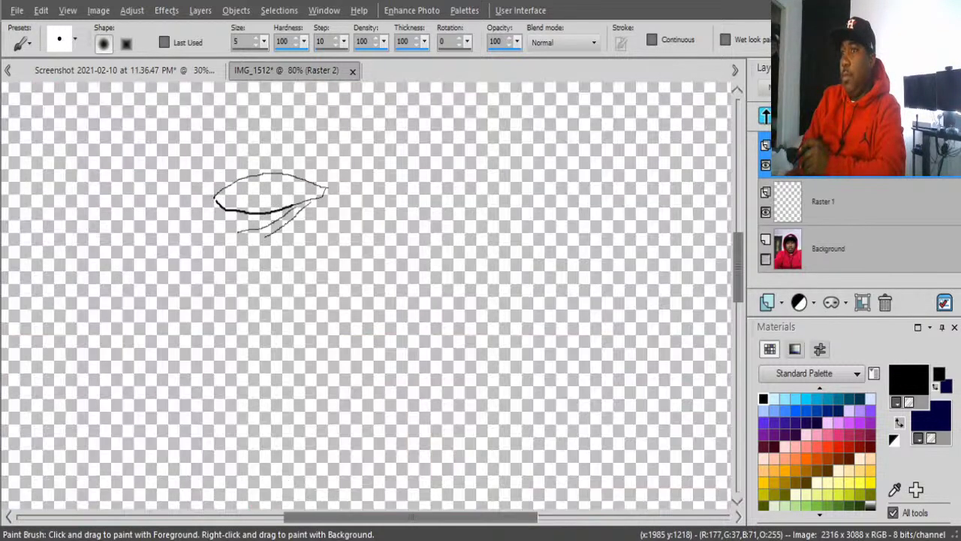
click(765, 259)
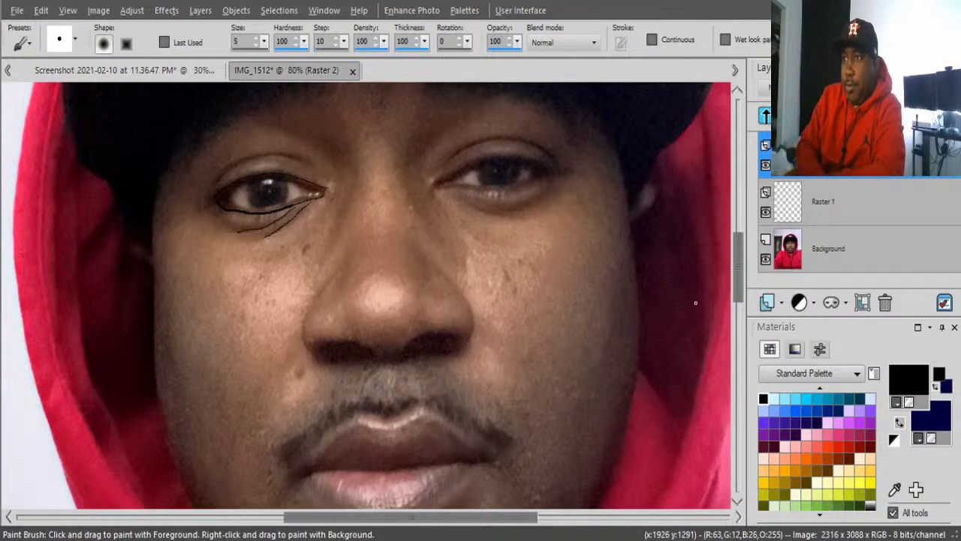
Step: Undo the crease strokes beneath the traced eye
click(40, 10)
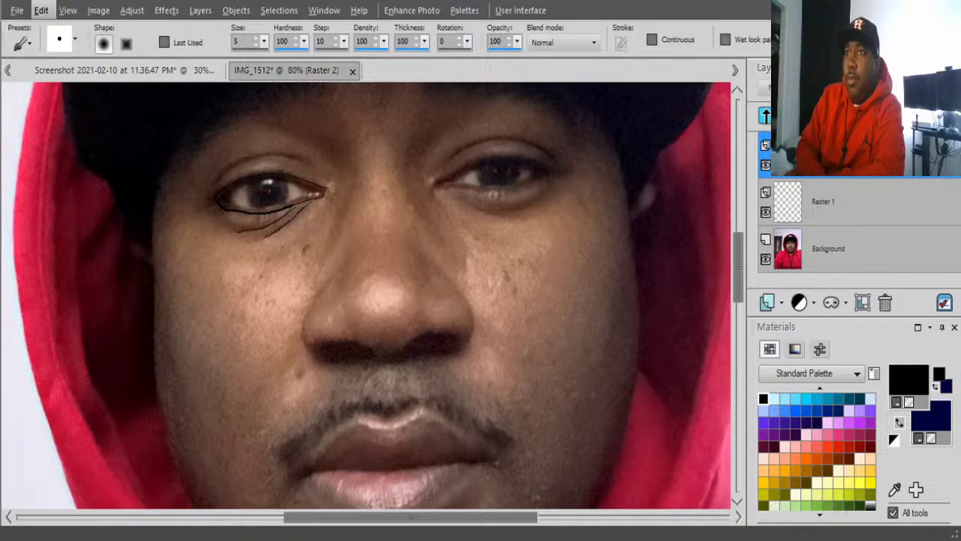
click(64, 27)
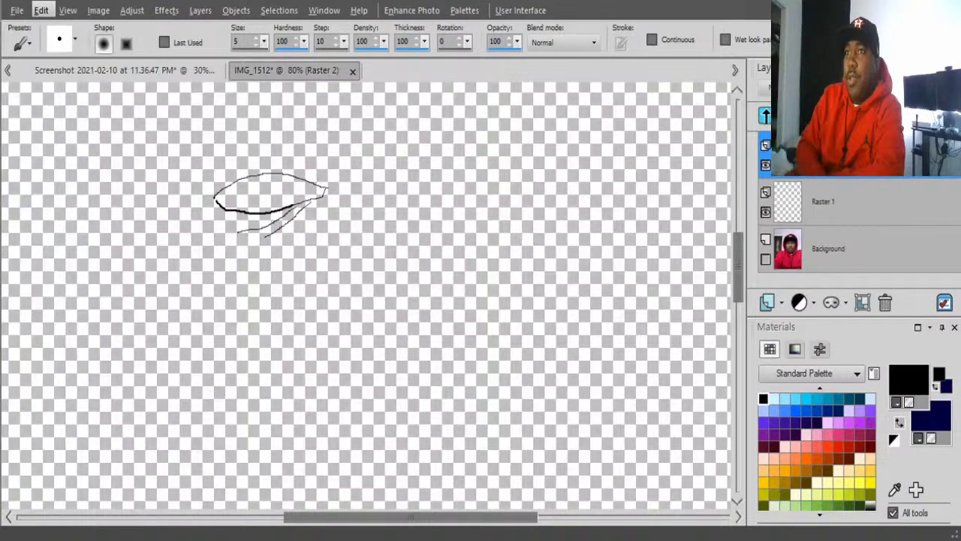
key(ctrl+alt+z)
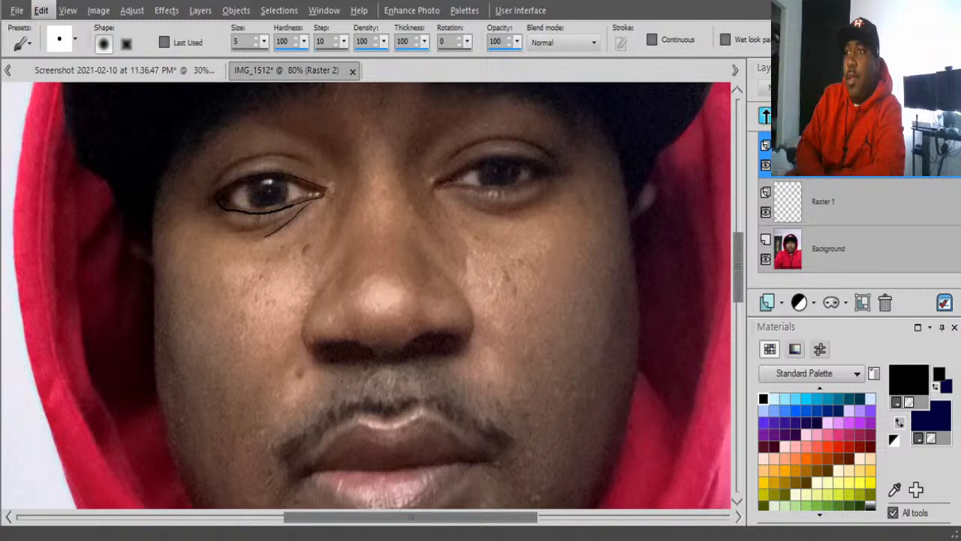
key(ctrl+z)
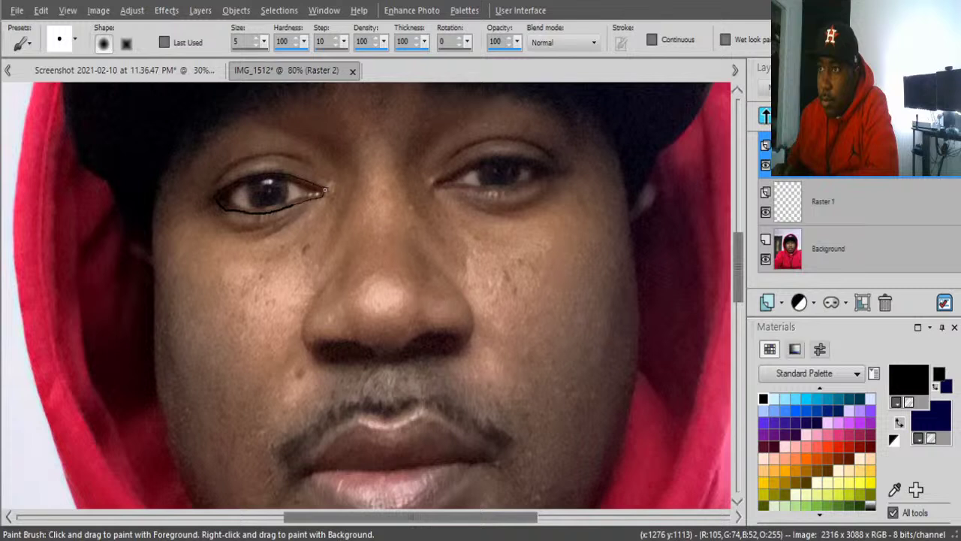
Step: Retrace the eye's outline with heavier black strokes and draw the iris and the eye whites on both sides of it
mouse_move(296, 201)
mouse_down()
mouse_move(242, 213)
mouse_move(220, 206)
mouse_up()
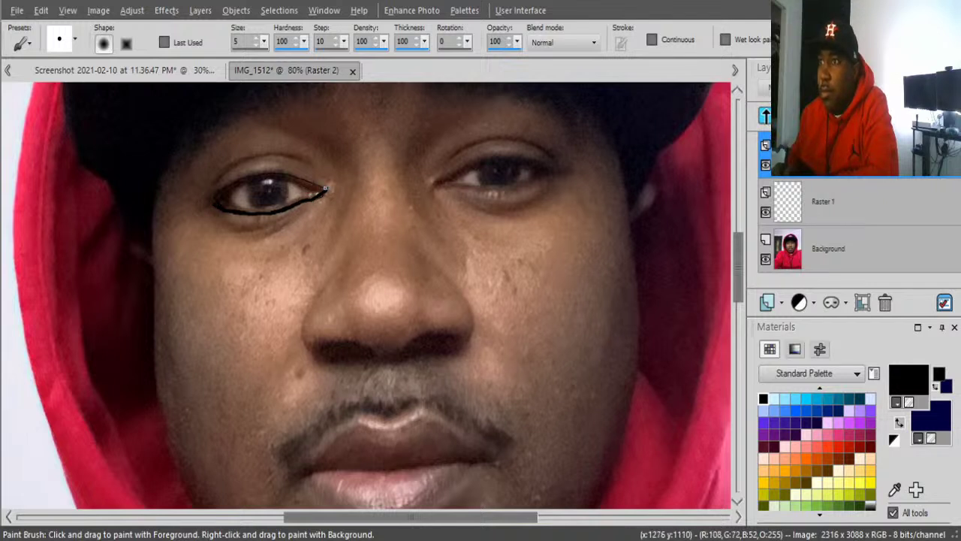
mouse_move(325, 189)
mouse_down()
mouse_move(284, 174)
mouse_move(241, 178)
mouse_up()
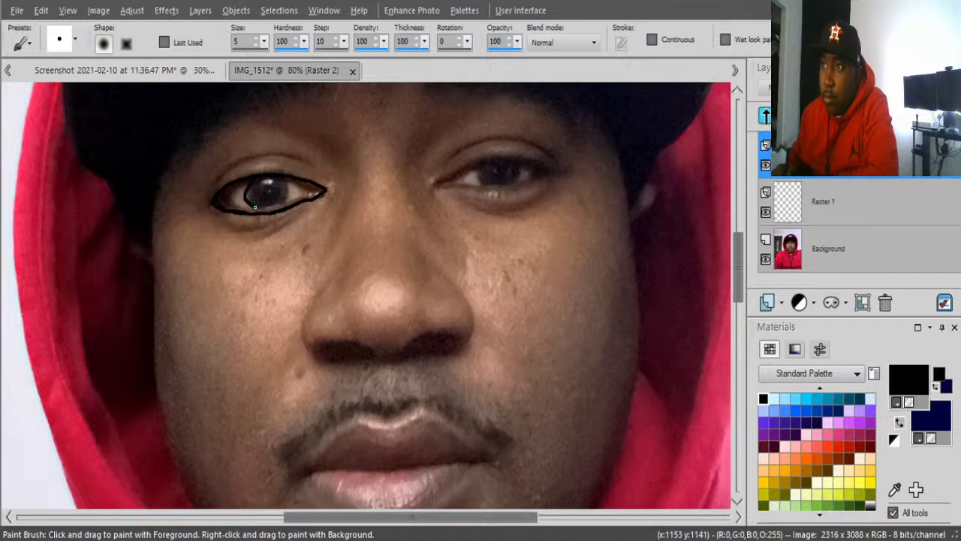
mouse_move(265, 206)
mouse_down()
mouse_move(284, 200)
mouse_move(287, 180)
mouse_up()
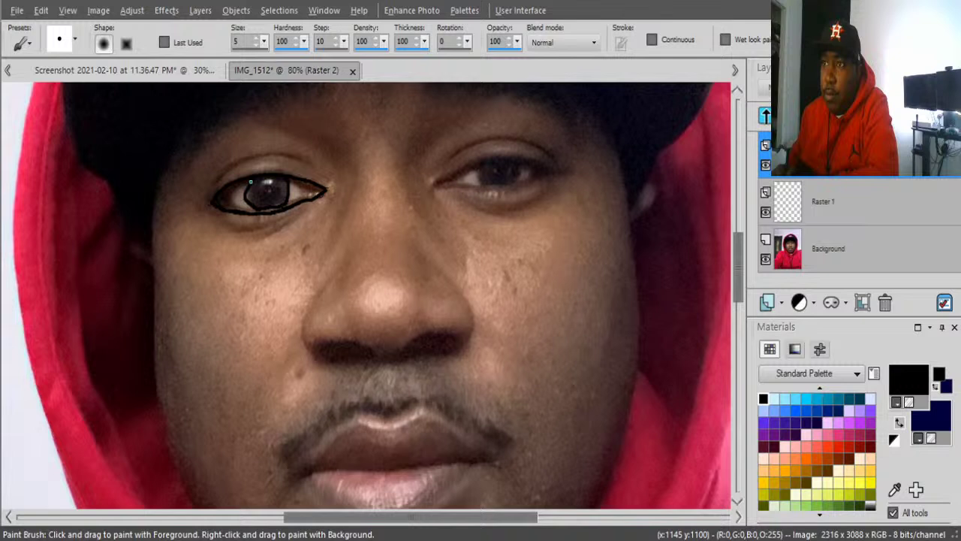
drag(251, 182, 234, 190)
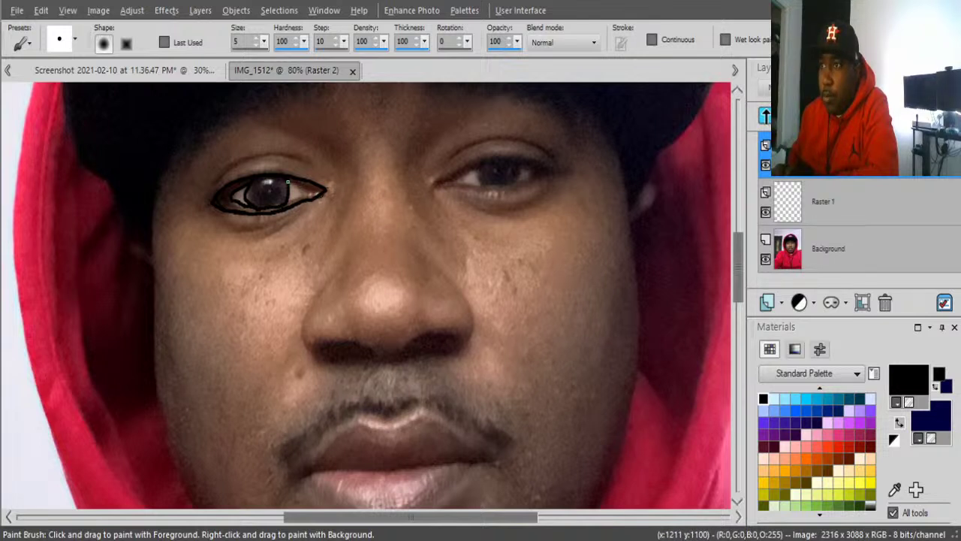
click(289, 200)
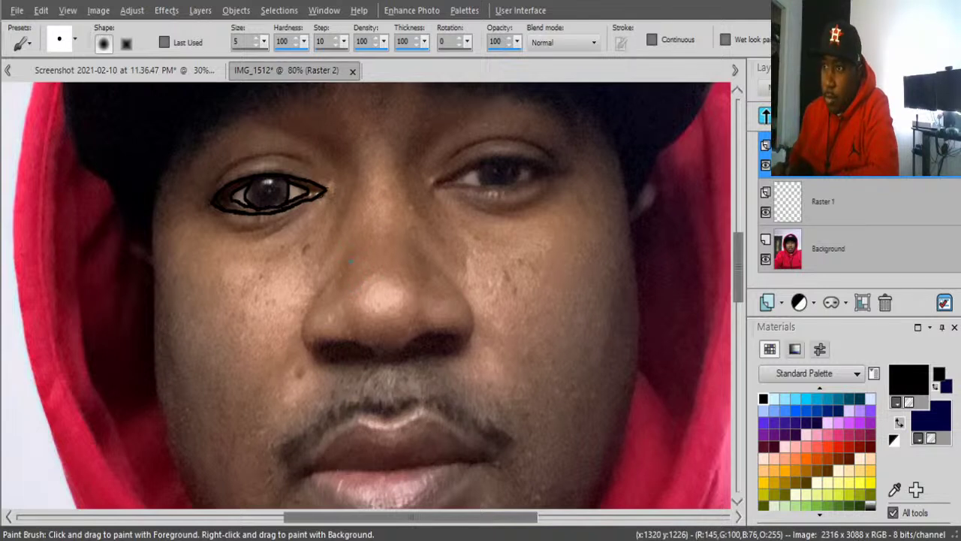
Step: Trace both sides of the nose and both nostrils in black, and check the line work with the background hidden
mouse_move(350, 261)
mouse_down()
mouse_move(301, 315)
mouse_move(301, 346)
mouse_move(323, 365)
mouse_up()
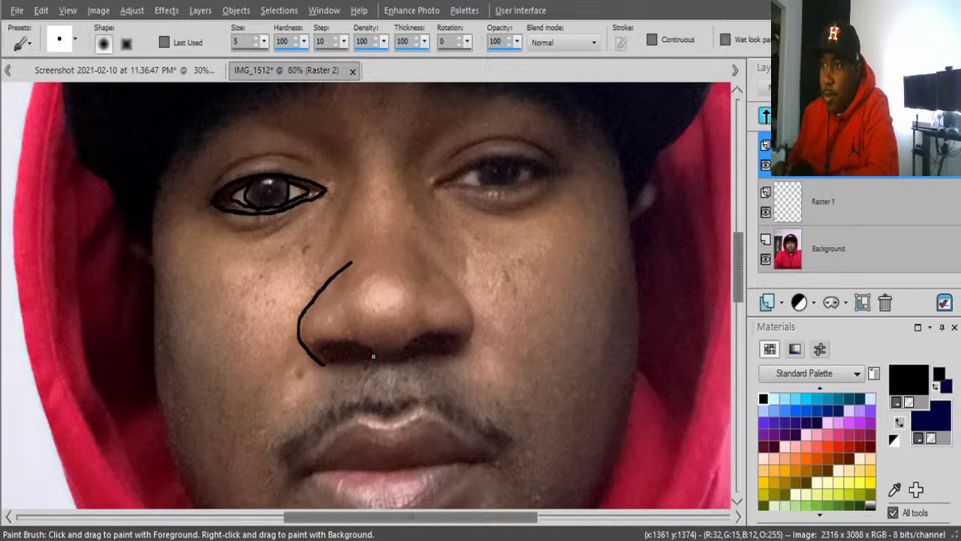
drag(373, 356, 359, 342)
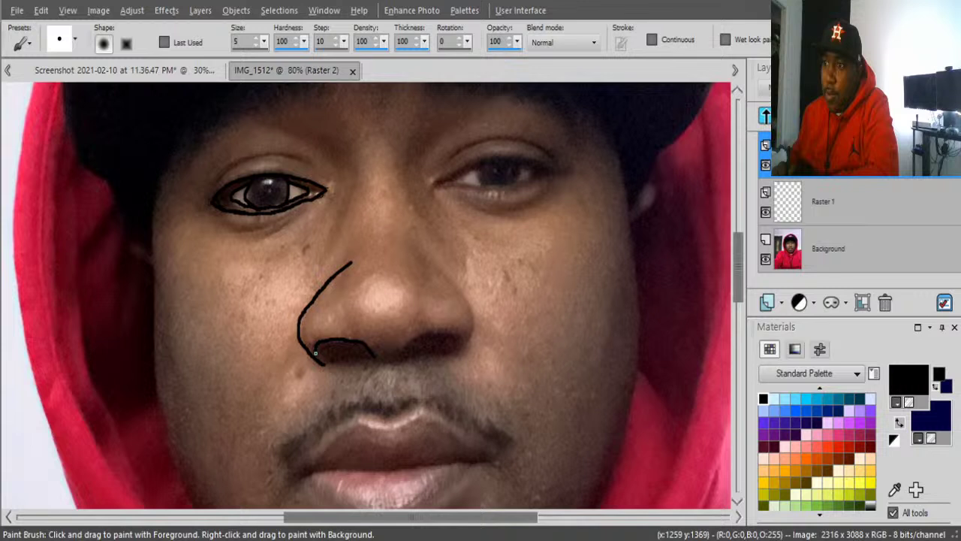
drag(323, 361, 327, 365)
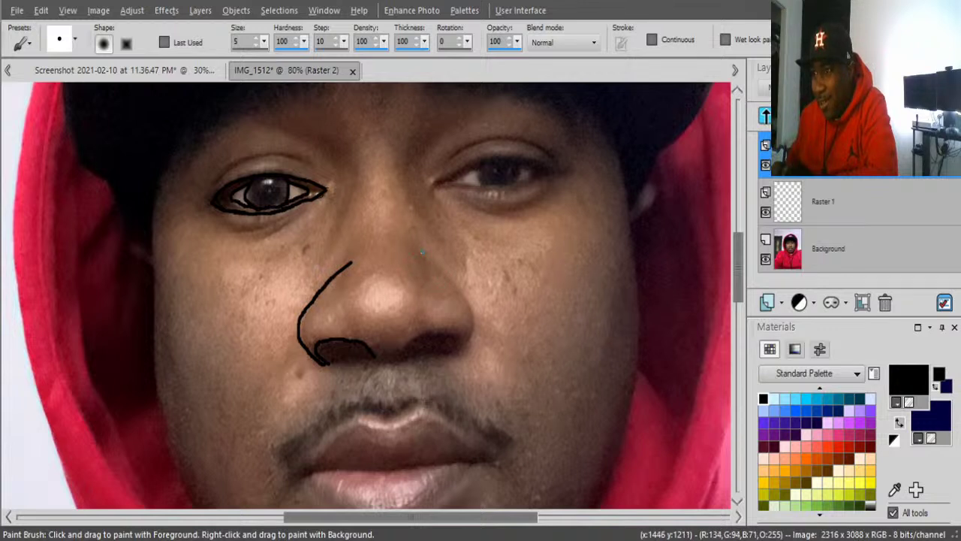
mouse_move(432, 265)
mouse_down()
mouse_move(470, 309)
mouse_move(458, 355)
mouse_up()
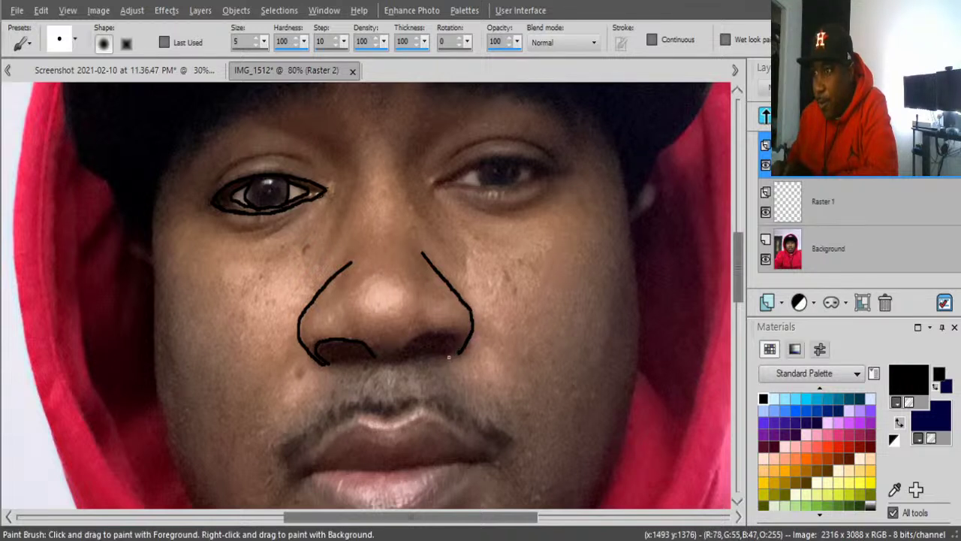
mouse_move(450, 339)
mouse_down()
mouse_move(415, 335)
mouse_move(399, 357)
mouse_up()
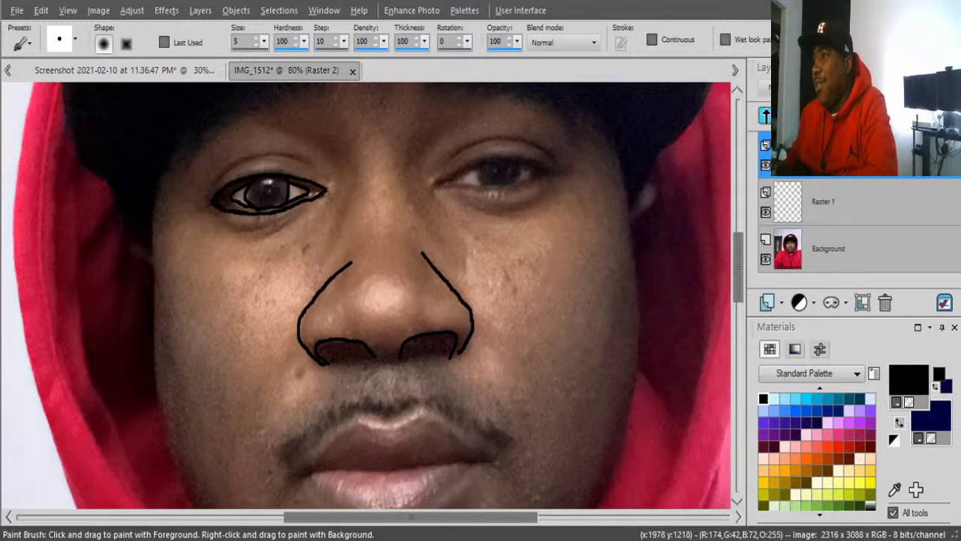
click(765, 258)
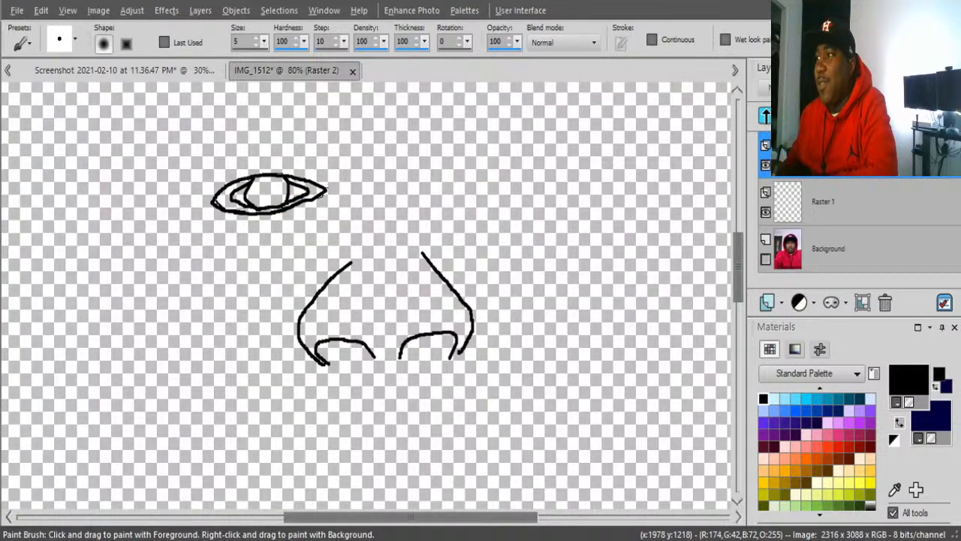
click(765, 258)
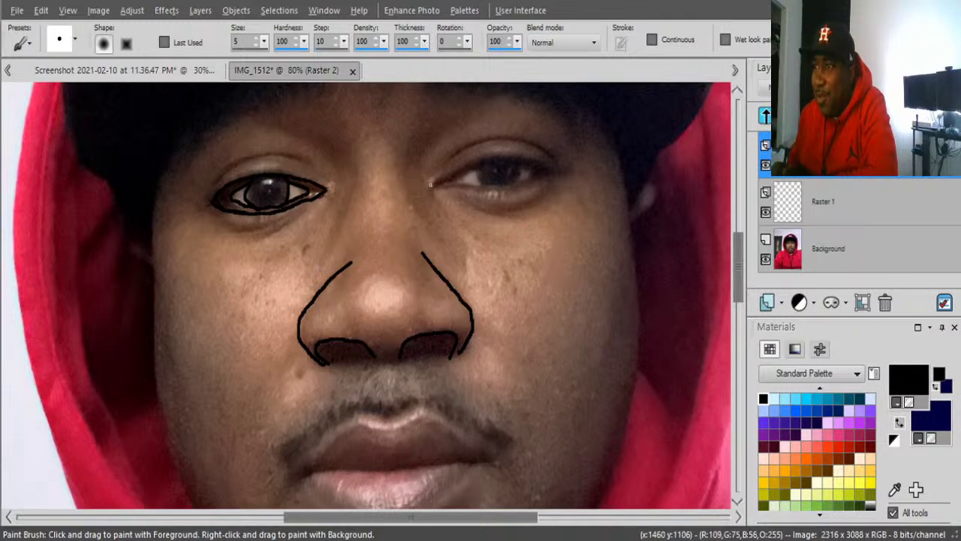
Step: Trace the other eye's upper and lower lids and its iris in black on the top raster layer
mouse_move(433, 183)
mouse_down()
mouse_move(497, 156)
mouse_move(556, 171)
mouse_up()
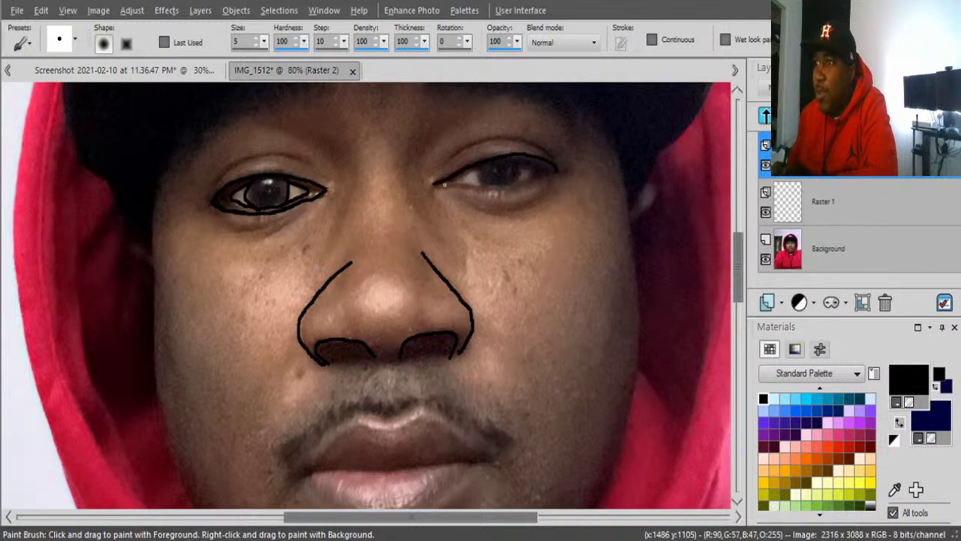
mouse_move(442, 183)
mouse_down()
mouse_move(508, 184)
mouse_move(553, 170)
mouse_up()
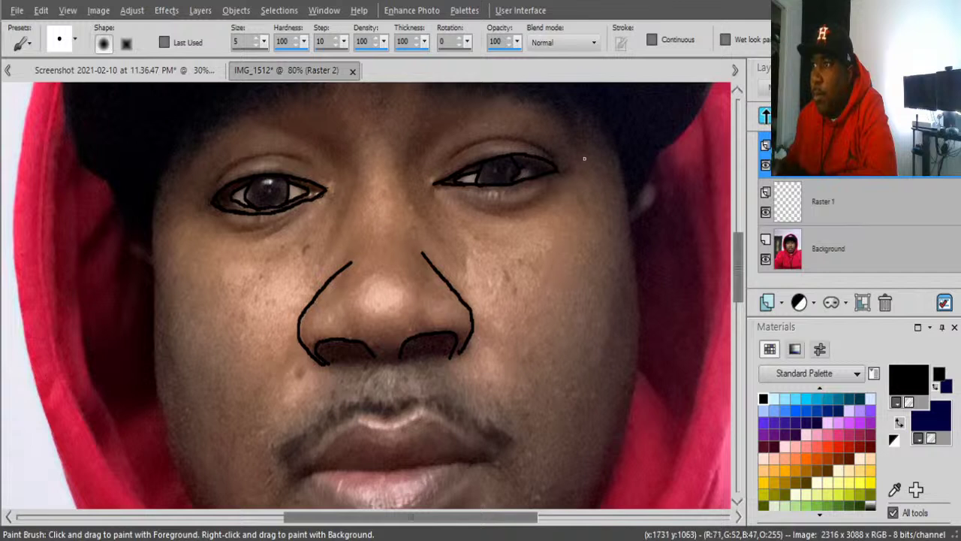
click(556, 227)
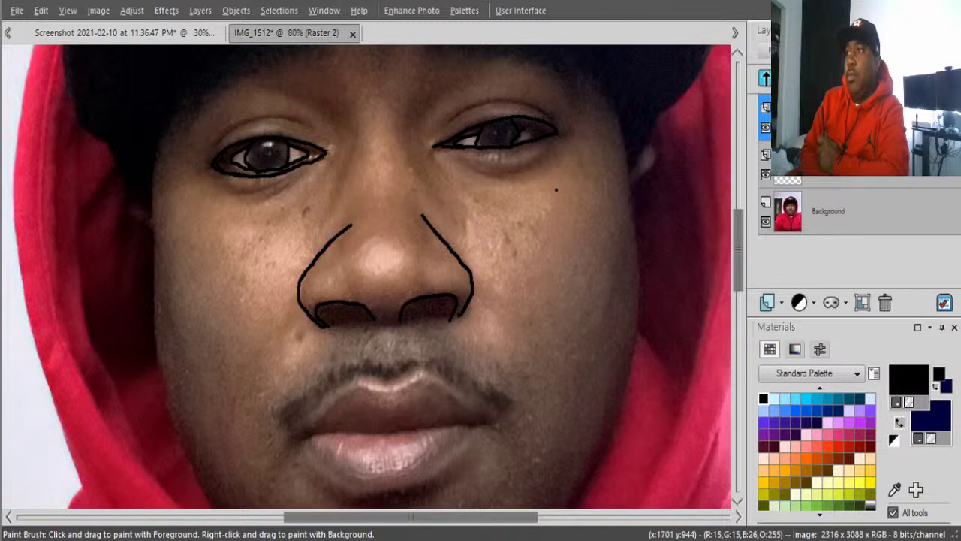
Step: Delete both raster layers holding the traced line work, keeping only the Background photo
key(F3)
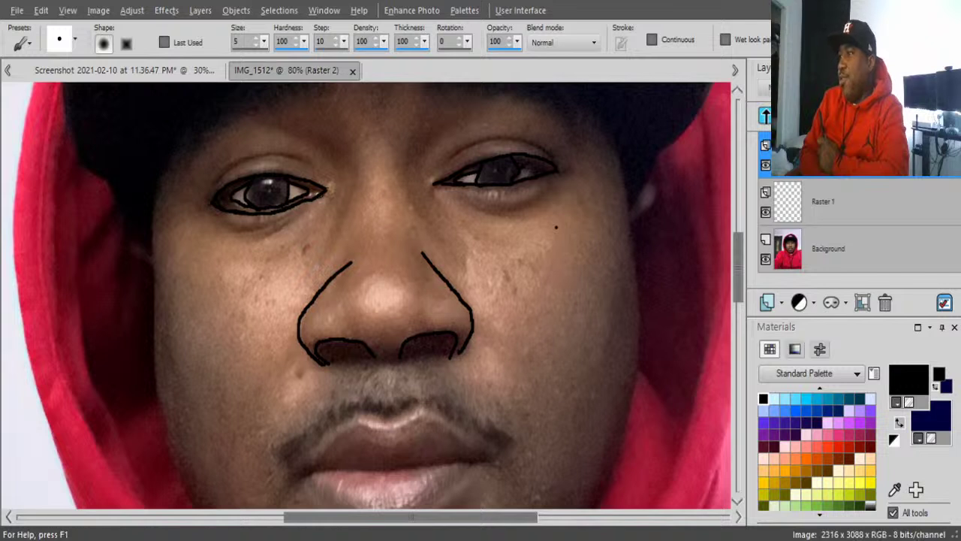
key(Delete)
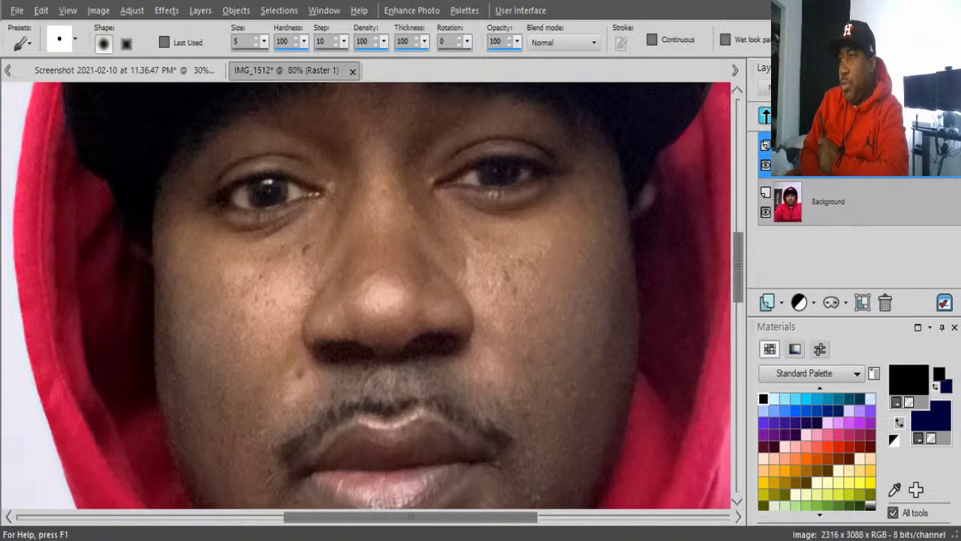
key(Delete)
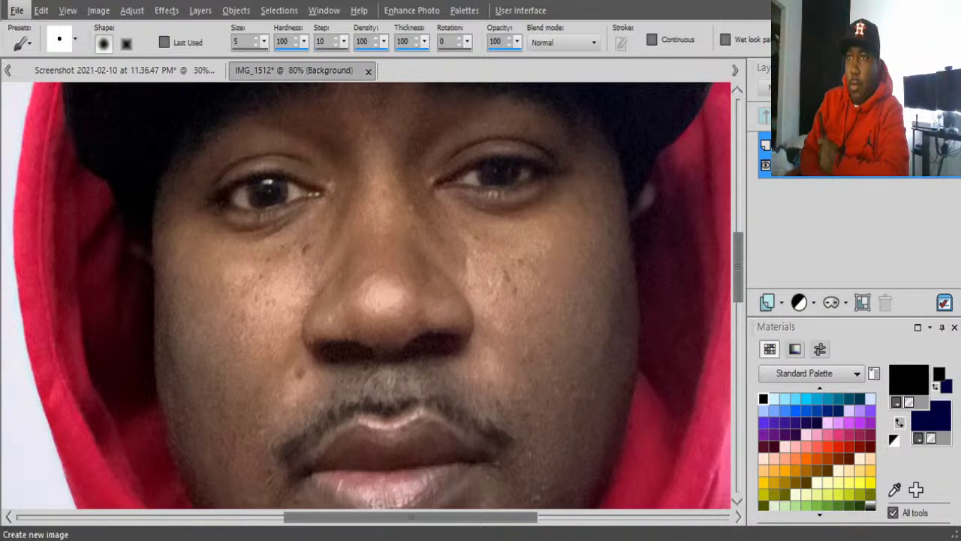
Step: Open the photo IMG_1518 of the man pointing upward and fit the whole picture in view
click(36, 58)
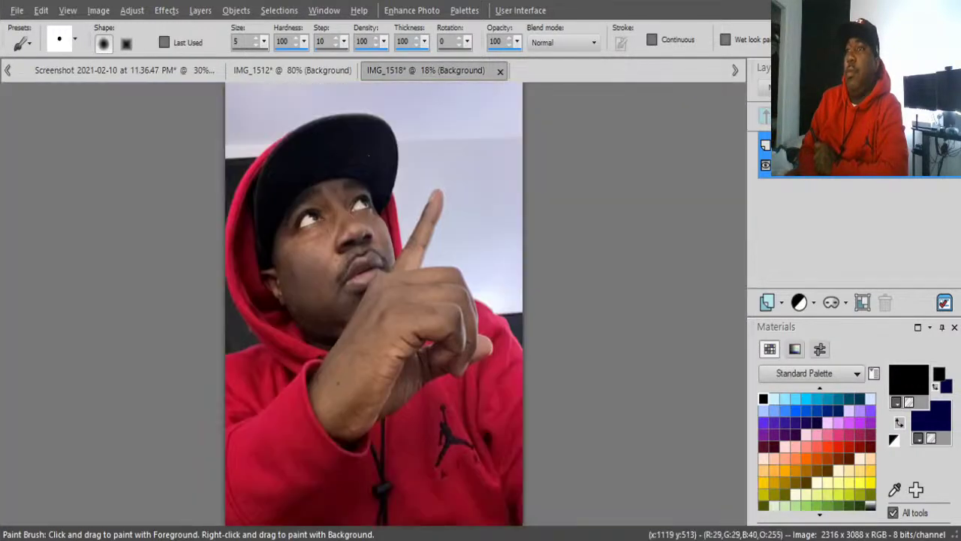
scroll(432, 218, down, 1)
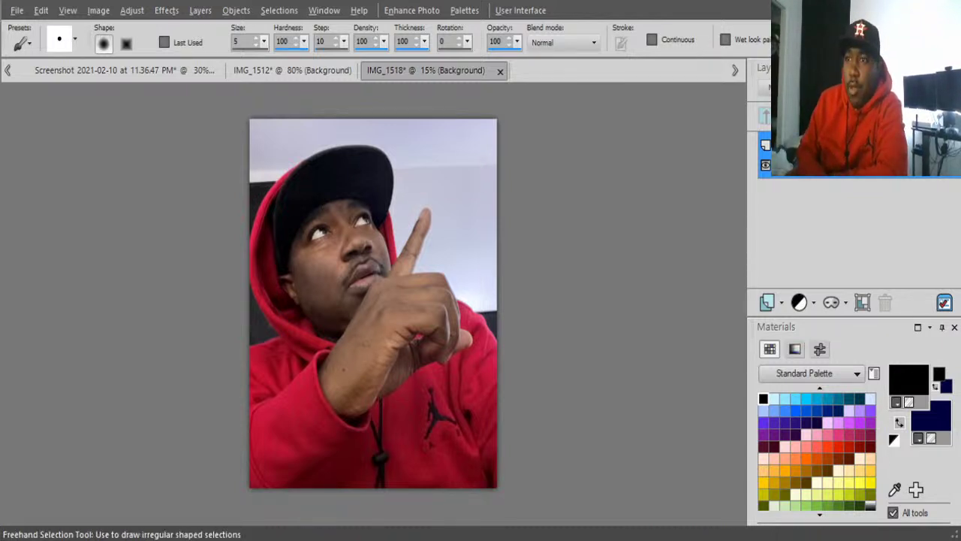
Step: Erase a small mark in the dark background beside the hood with the size 10 Eraser, turning the Background into a raster layer
key(s)
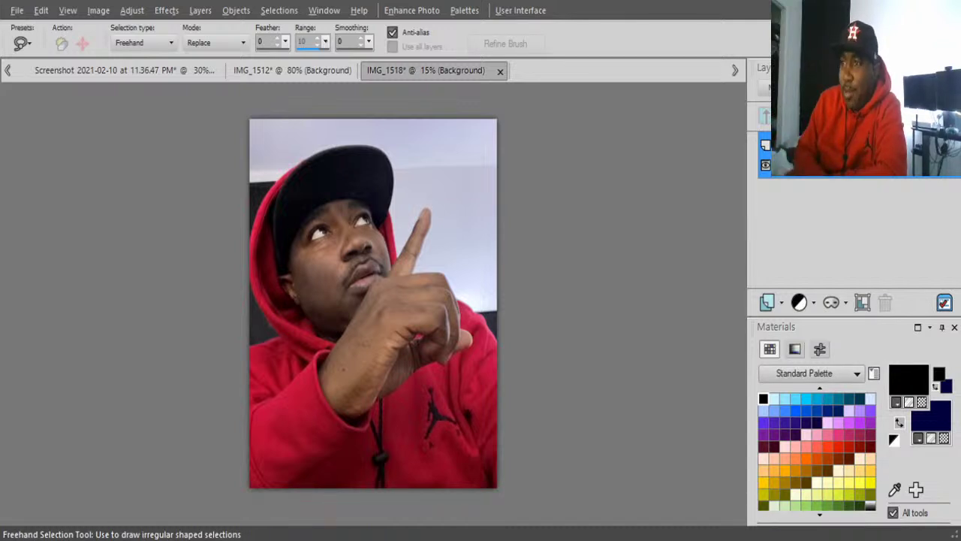
scroll(255, 323, up, 3)
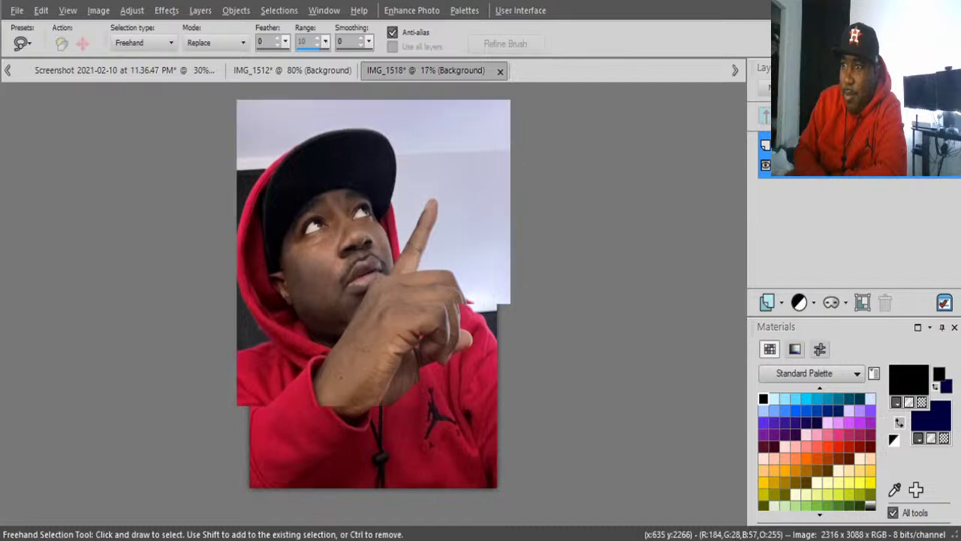
scroll(257, 323, up, 2)
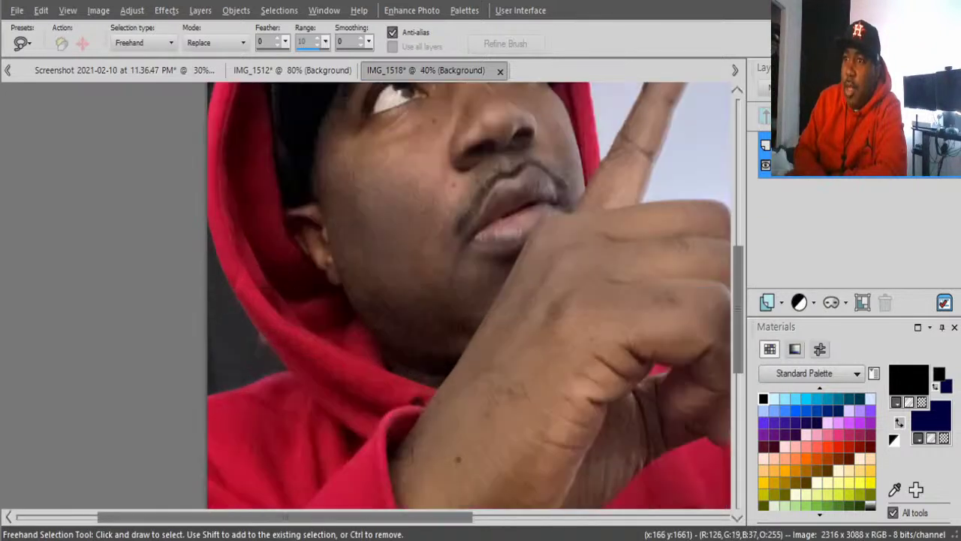
scroll(257, 323, up, 1)
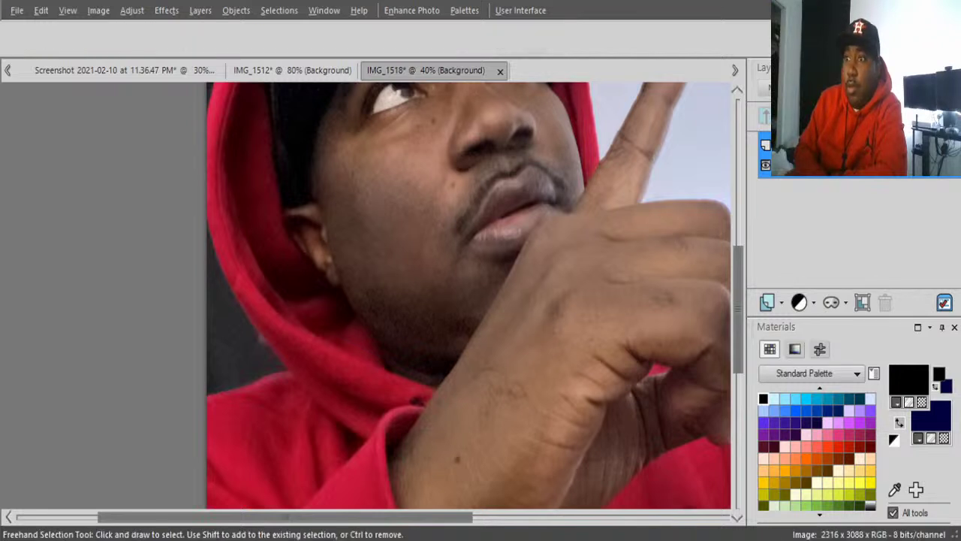
key(x)
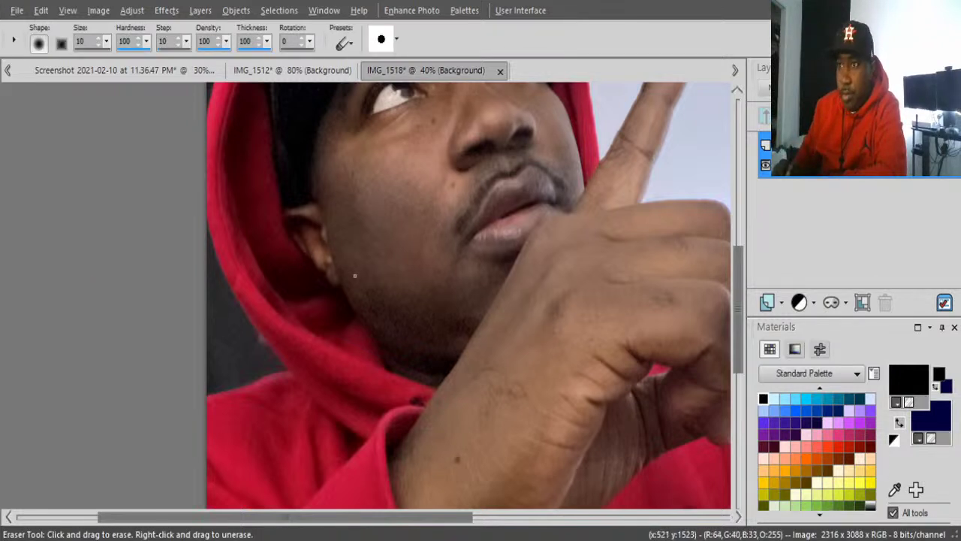
click(230, 316)
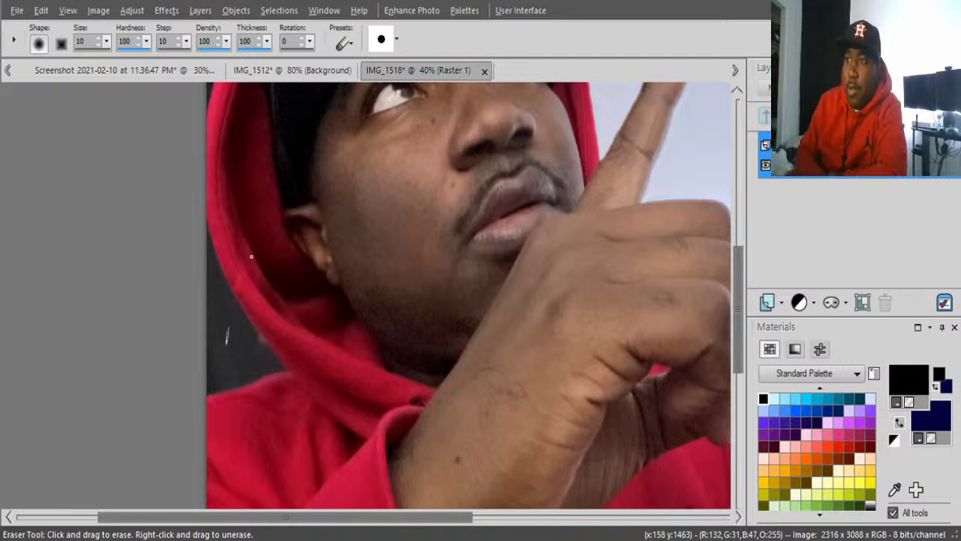
Step: Outline the dark background area between the hood's outer edge and the shoulder with a freehand selection and delete it to transparency
key(s)
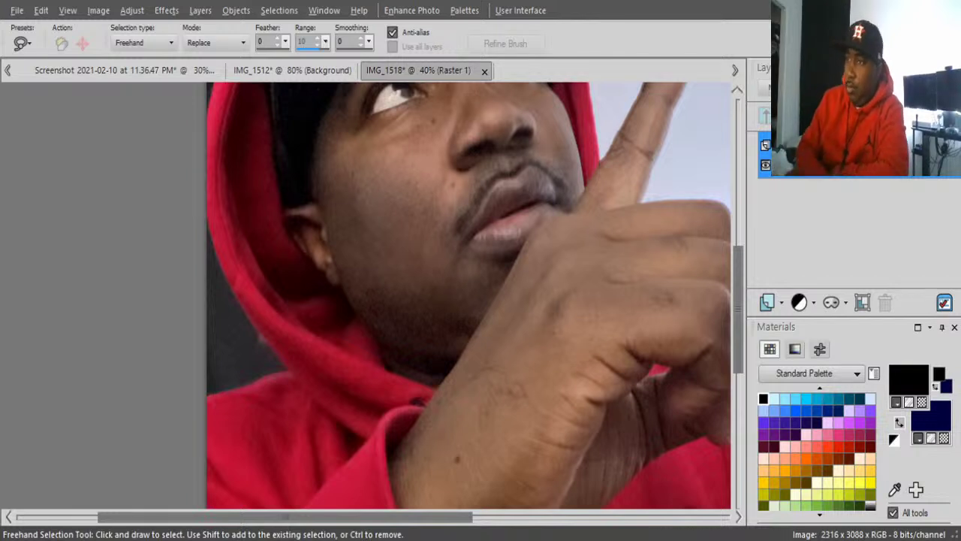
key(KP_Add)
key(KP_Add)
key(KP_Add)
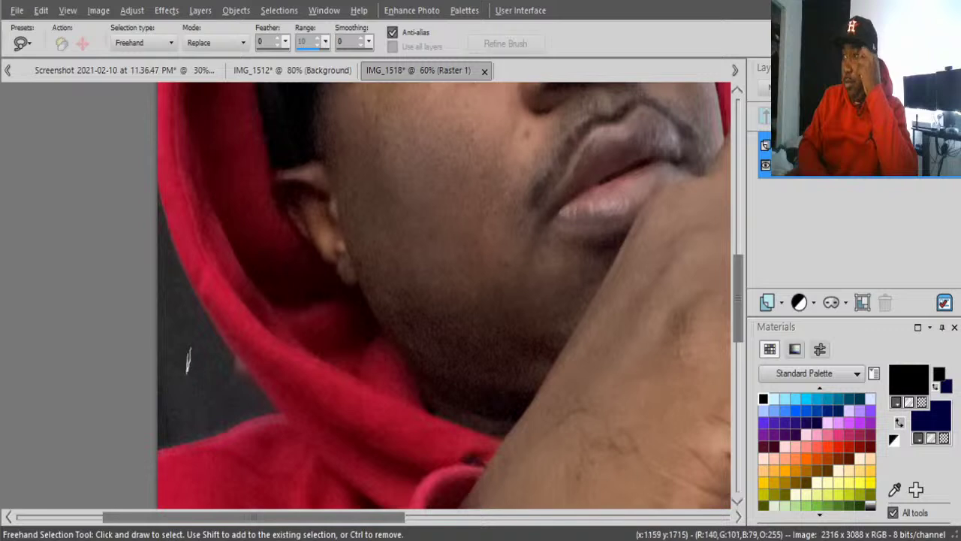
scroll(187, 360, down, 5)
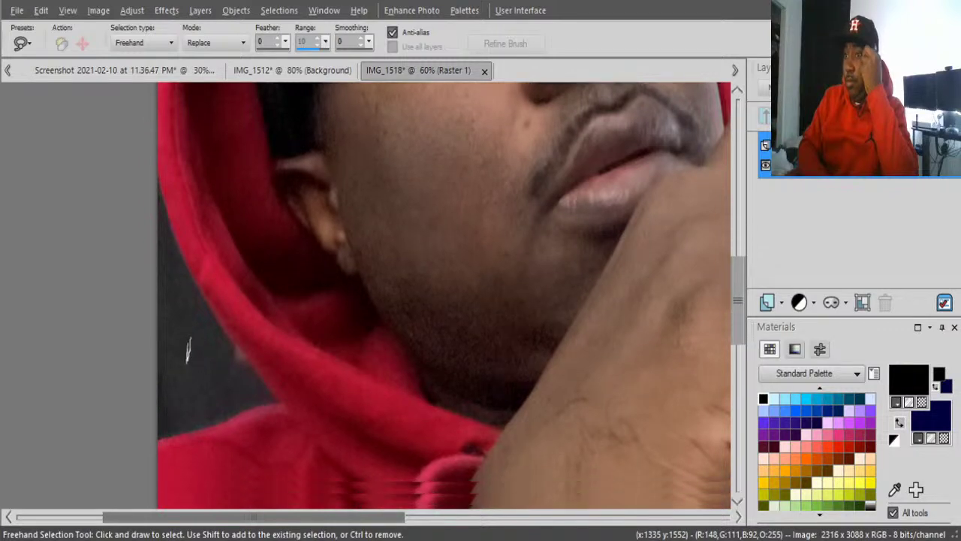
scroll(188, 259, up, 3)
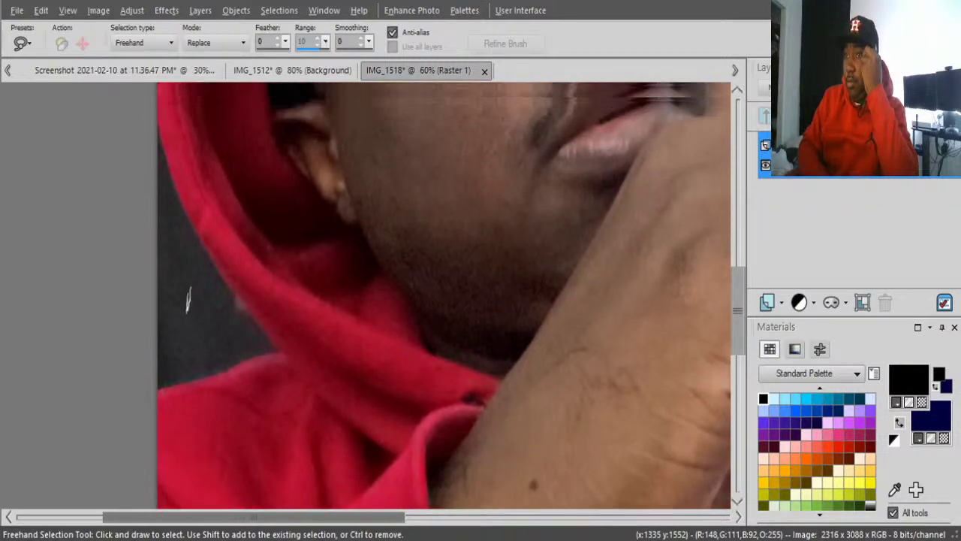
scroll(187, 326, up, 4)
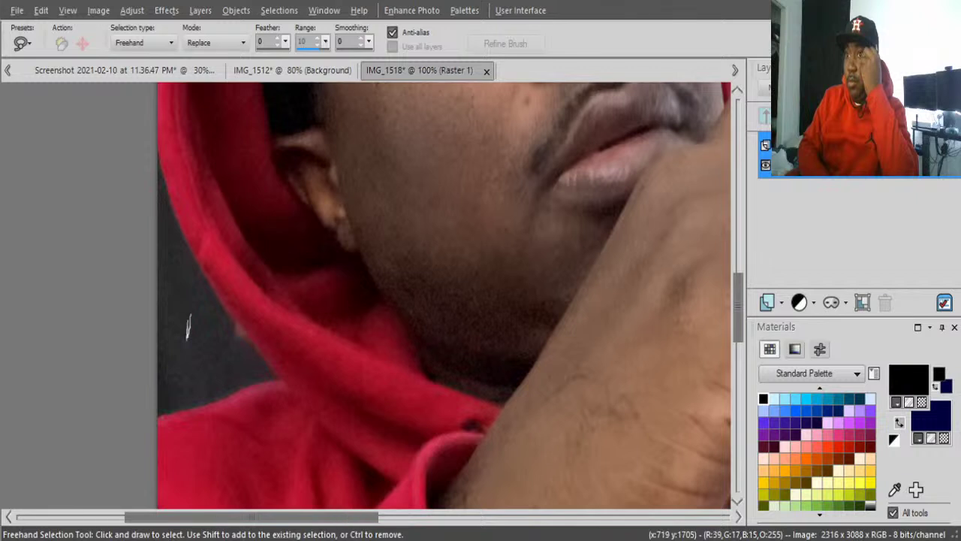
scroll(4, 325, left, 5)
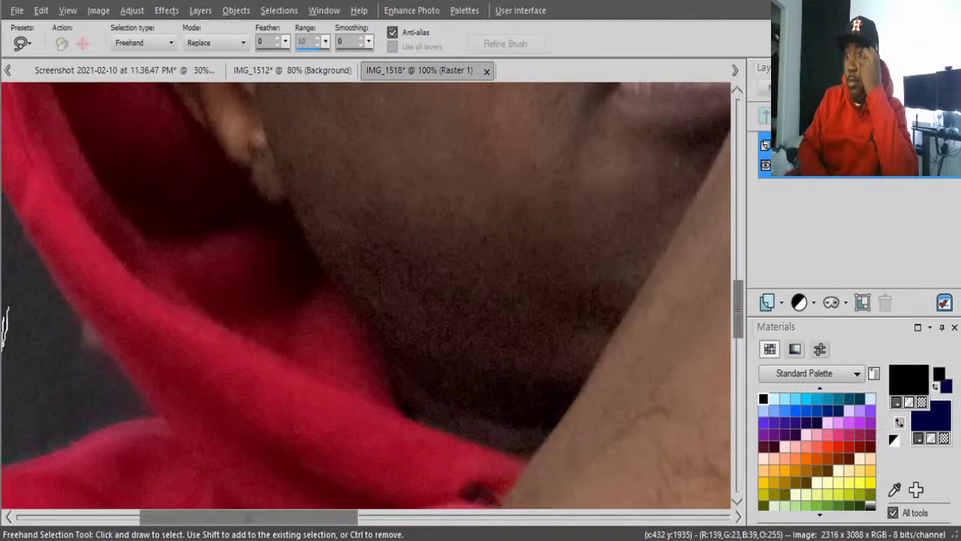
scroll(342, 331, left, 1)
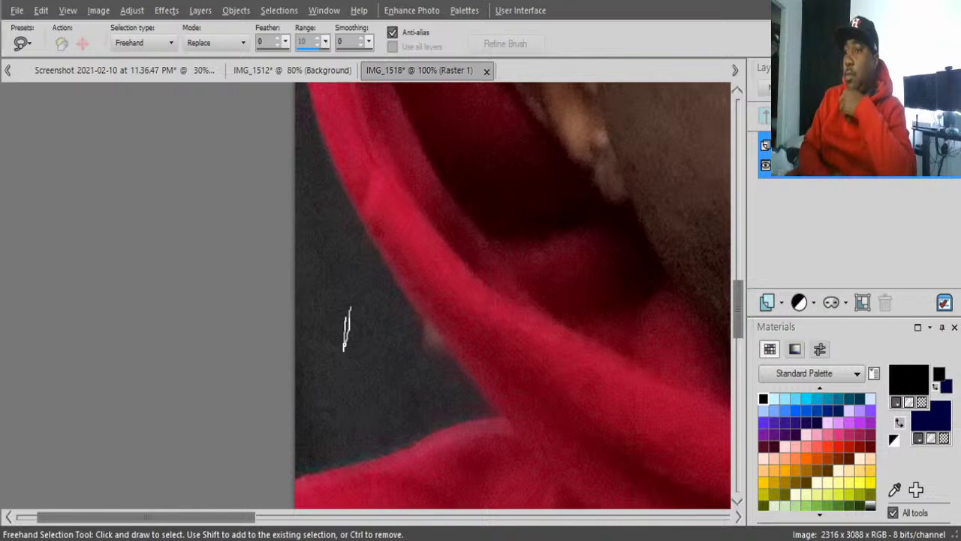
scroll(345, 331, up, 2)
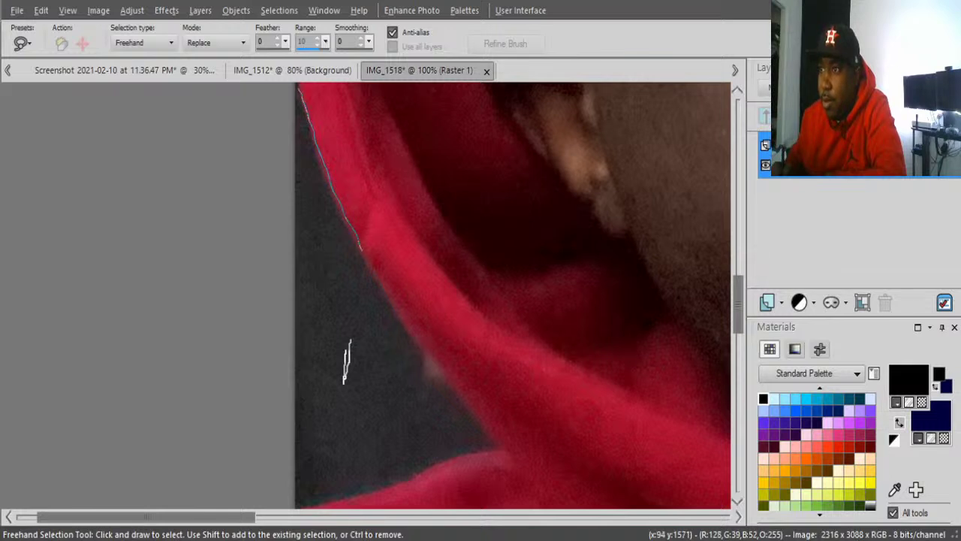
drag(375, 273, 396, 305)
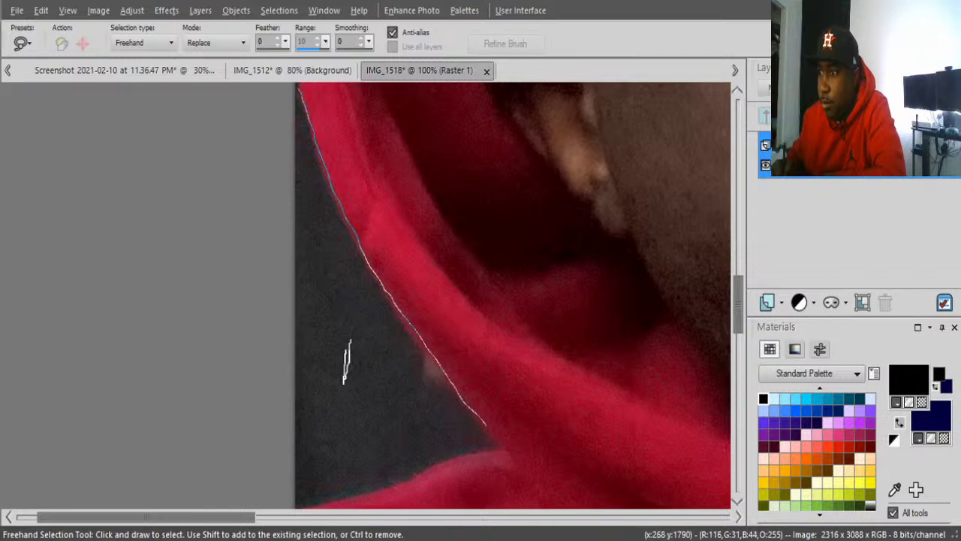
drag(503, 449, 493, 451)
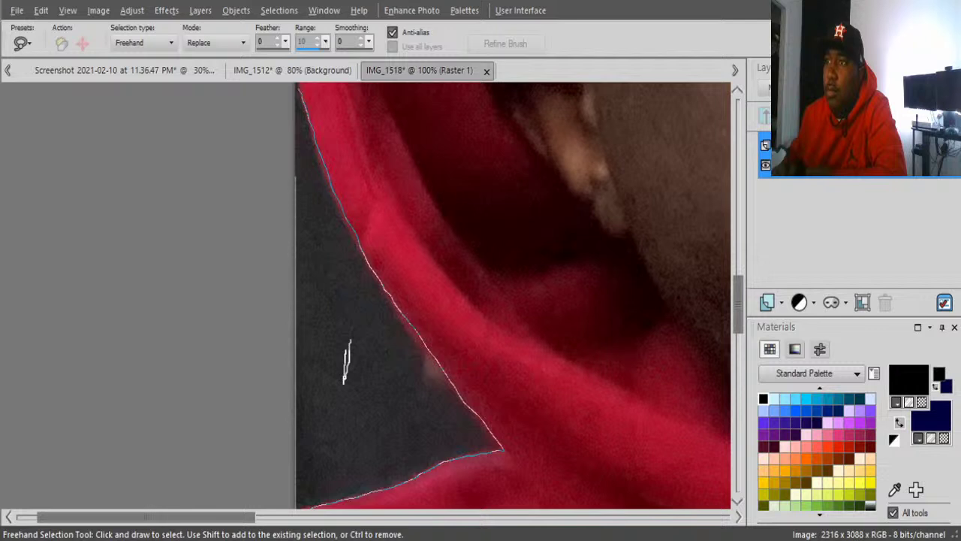
drag(345, 360, 346, 391)
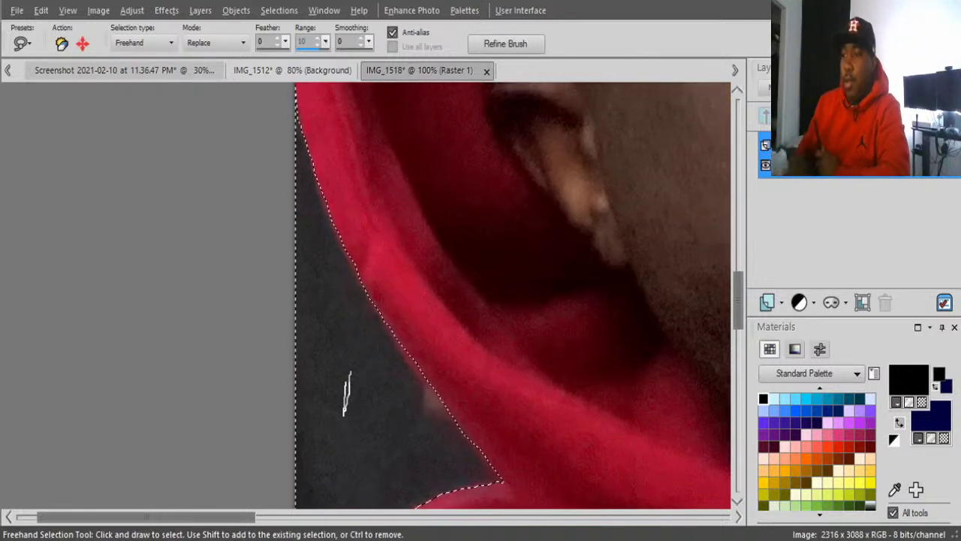
key(Delete)
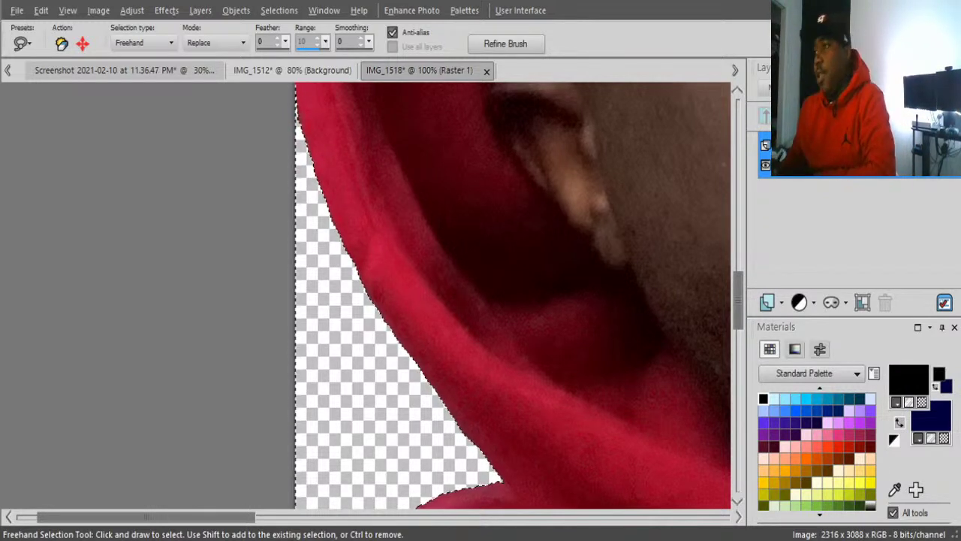
Step: Select the background above the hood and along the top of the cap brim freehand, up to the photo's edges, and delete it
scroll(510, 297, down, 3)
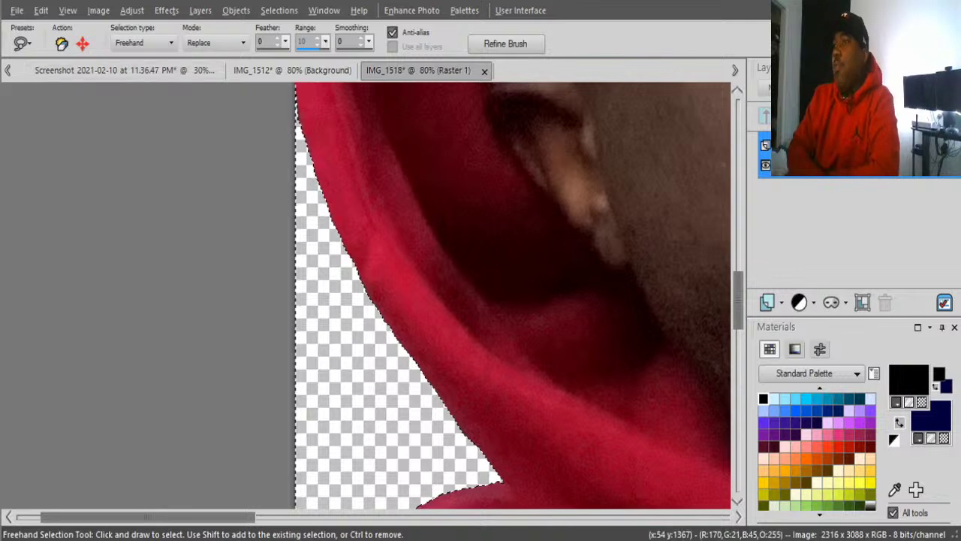
scroll(510, 296, down, 1)
scroll(511, 297, down, 1)
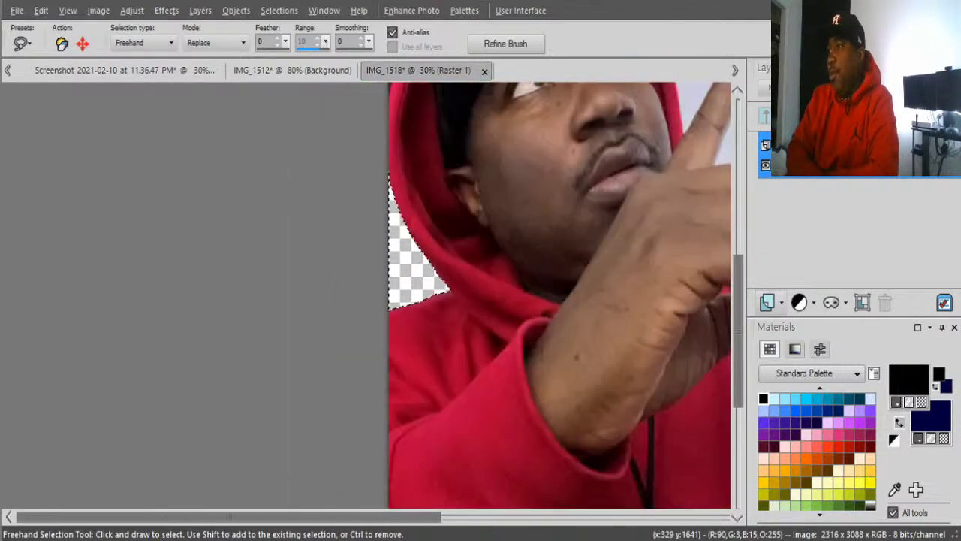
scroll(560, 297, up, 5)
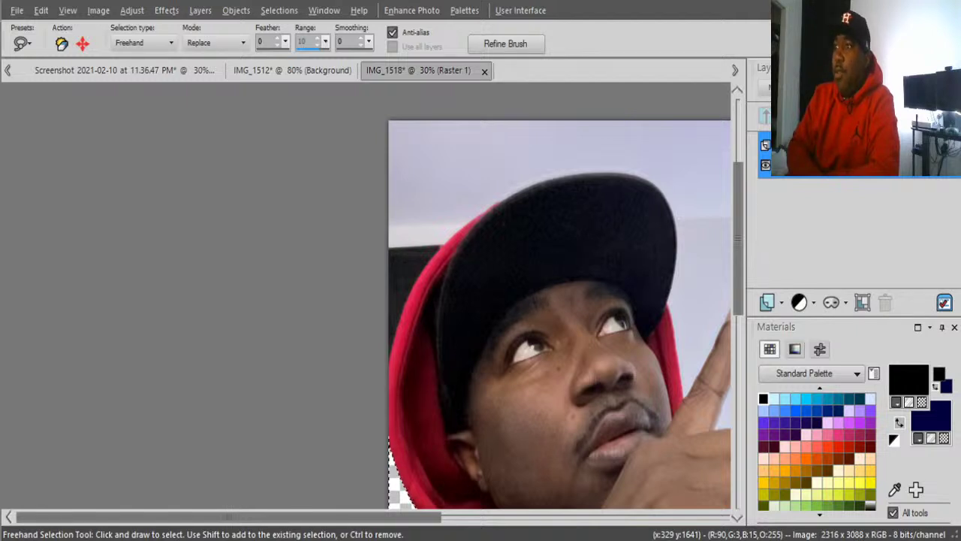
scroll(559, 297, up, 2)
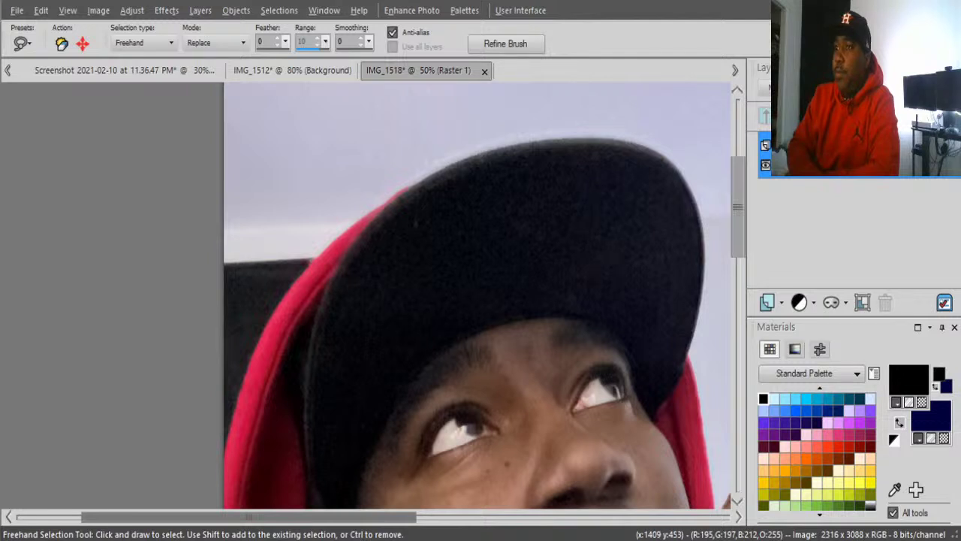
scroll(485, 320, up, 2)
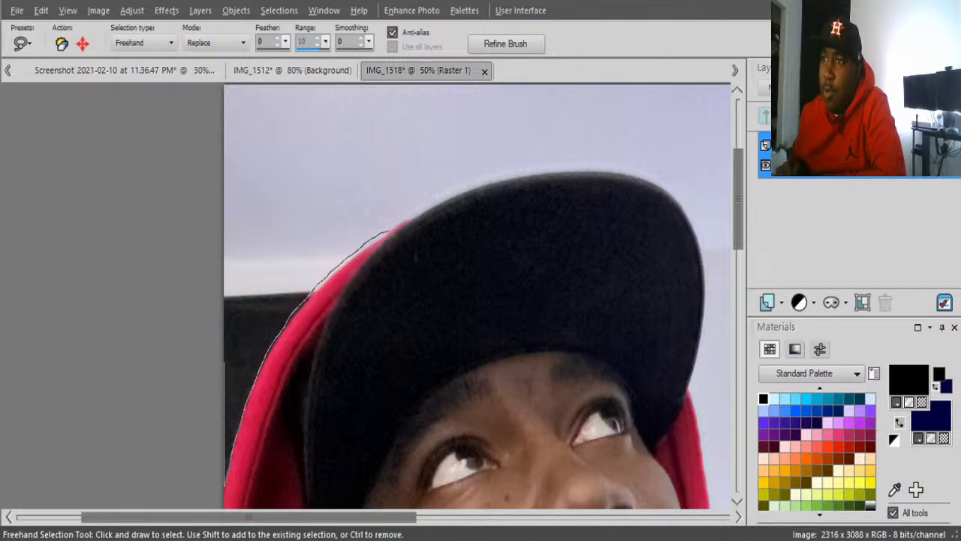
scroll(477, 297, up, 3)
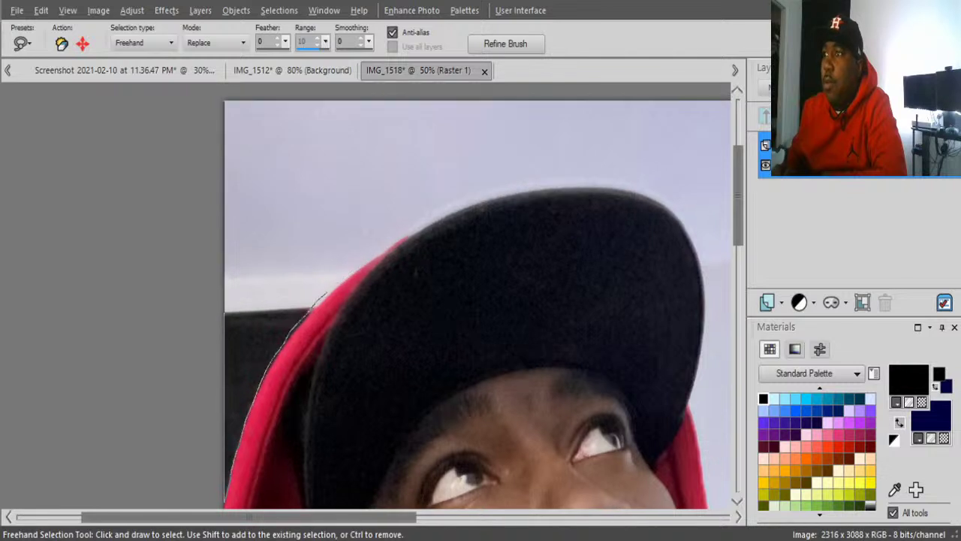
drag(301, 340, 259, 409)
scroll(476, 316, up, 1)
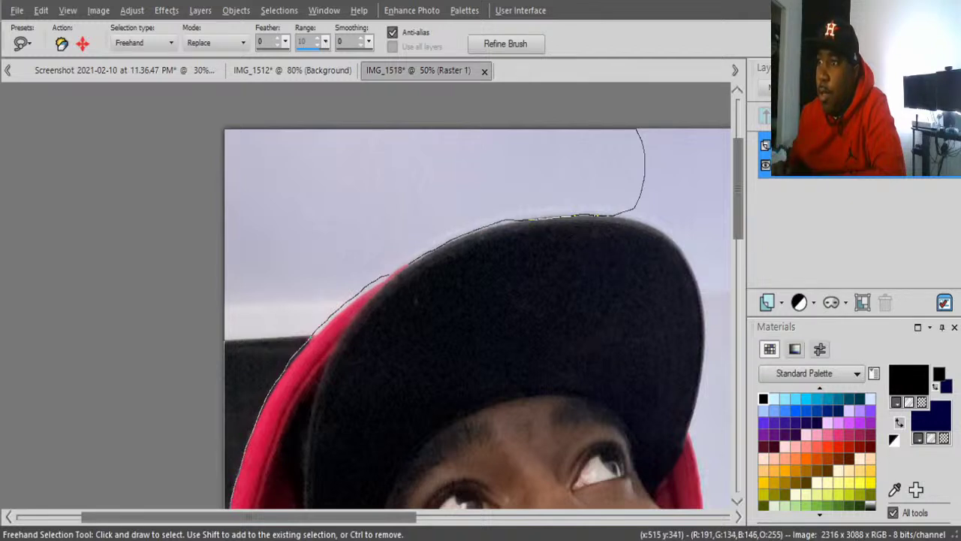
drag(639, 130, 222, 126)
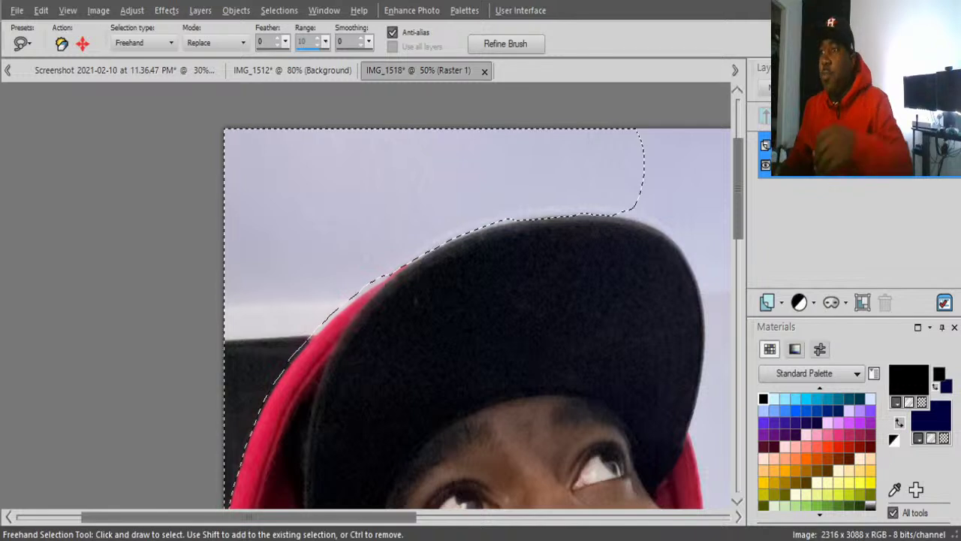
key(Delete)
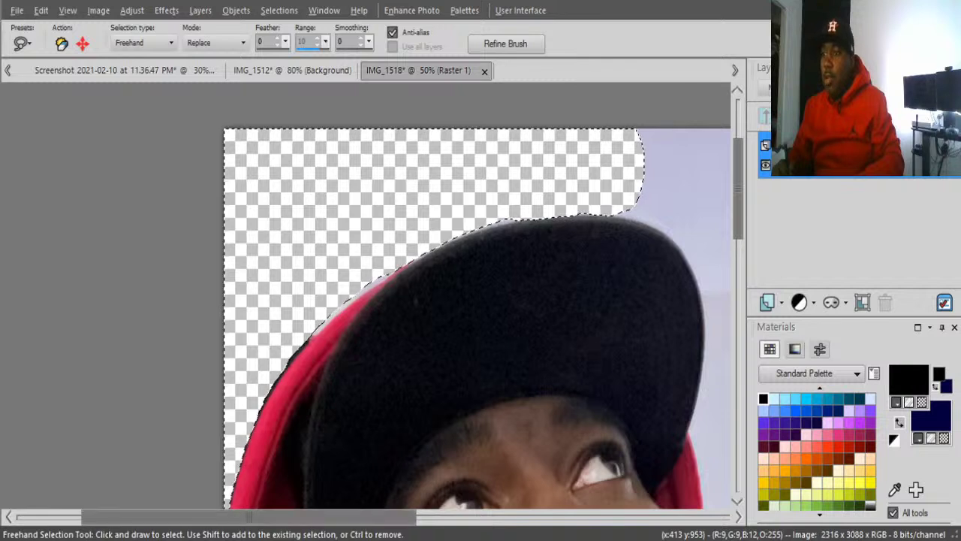
Step: Select the wall area between the front of the cap brim and the pointing fingertip freehand, up to the photo's top edge, and delete it
scroll(443, 315, right, 2)
scroll(368, 316, right, 7)
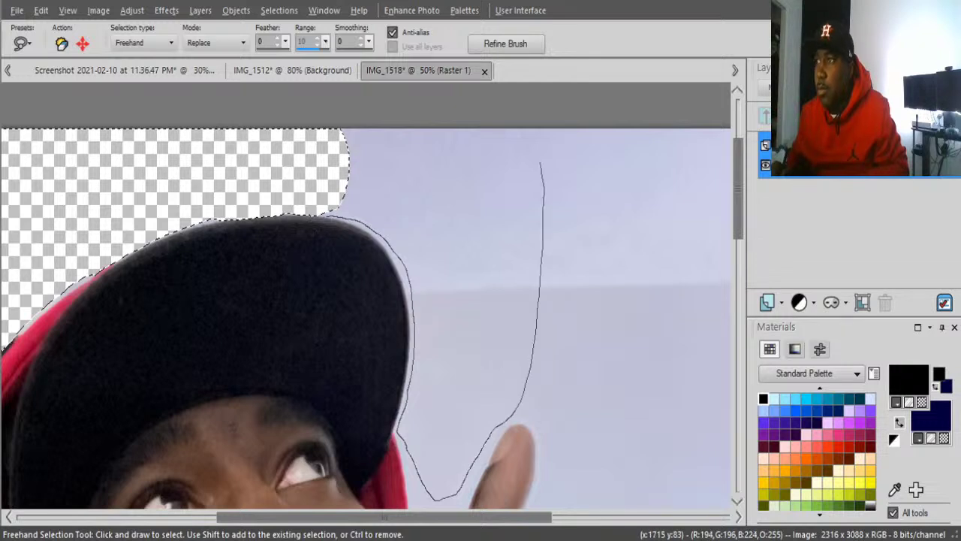
mouse_move(541, 162)
mouse_down()
mouse_move(536, 124)
mouse_move(338, 121)
mouse_up()
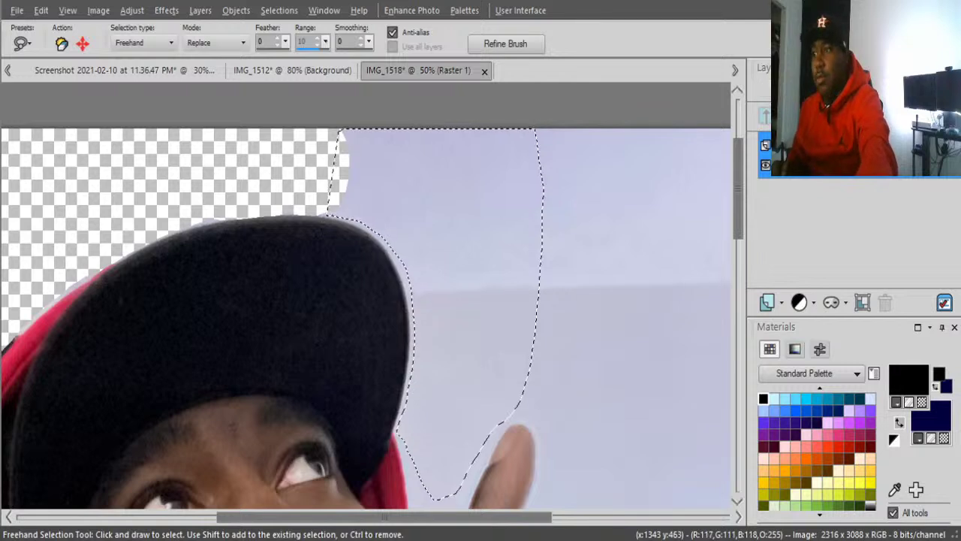
key(Delete)
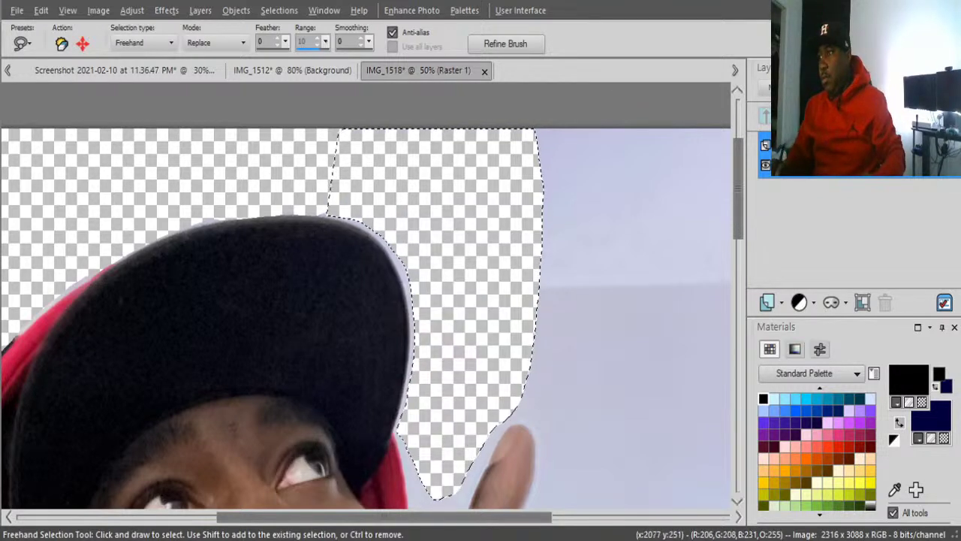
Step: Outline the background from the knuckles and shoulder to the photo's right and top edges freehand, delete it, and clear the selection
scroll(366, 315, down, 3)
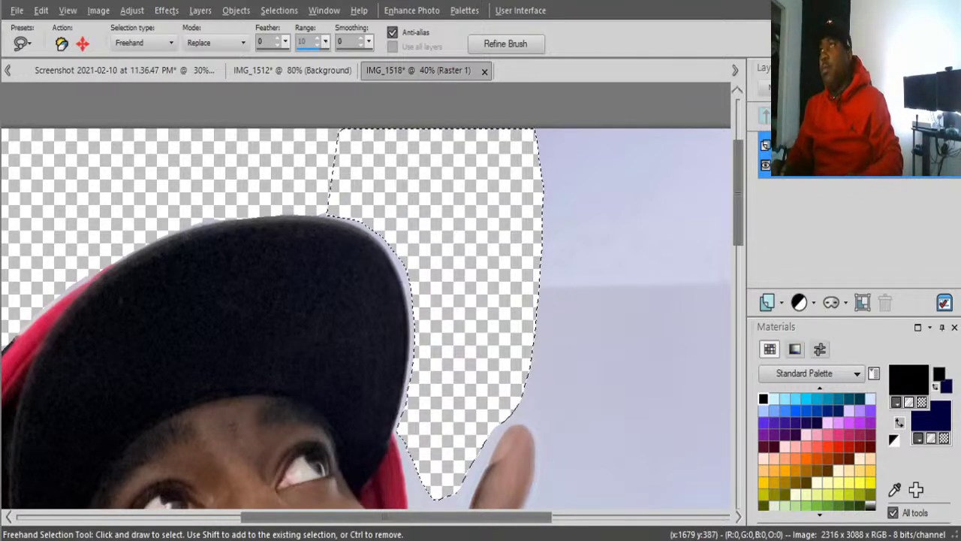
scroll(366, 315, down, 1)
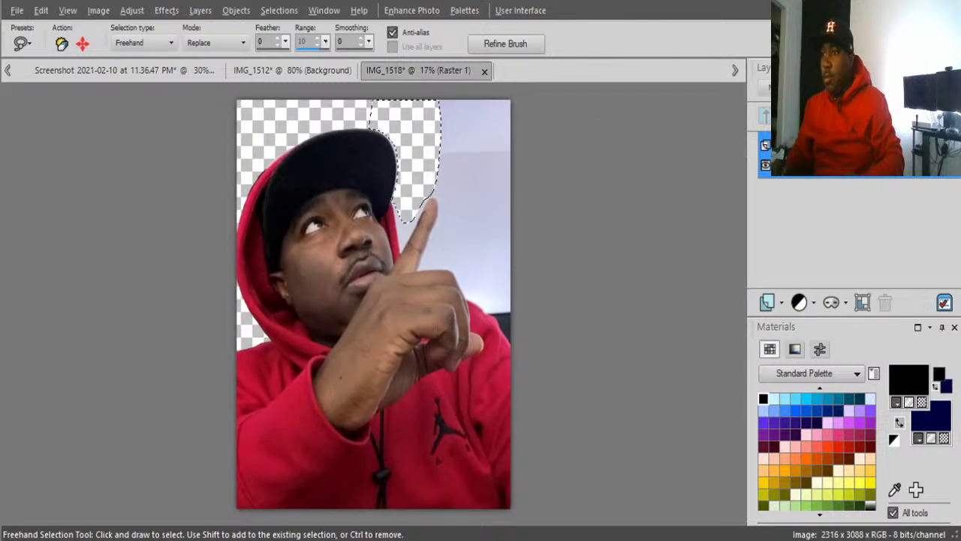
scroll(366, 315, up, 2)
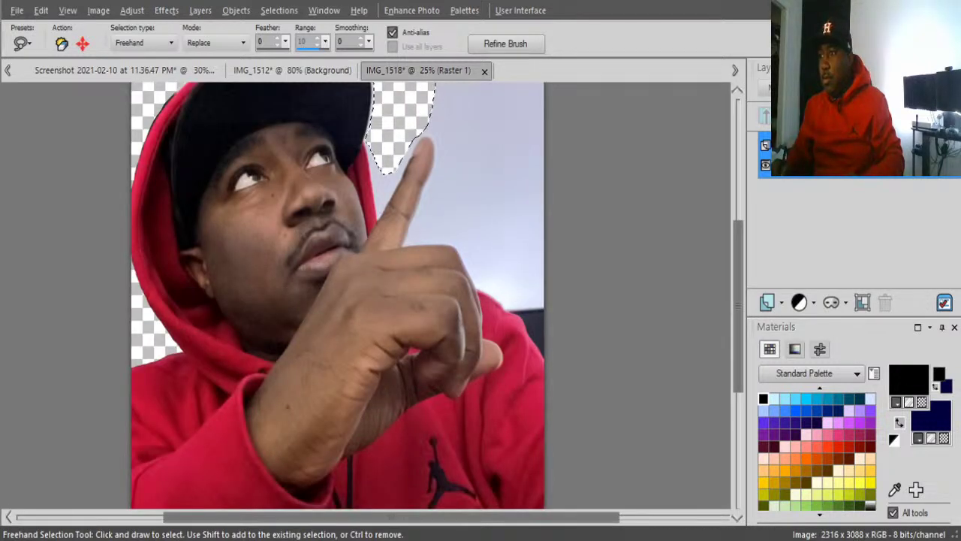
scroll(366, 316, up, 2)
scroll(366, 315, up, 1)
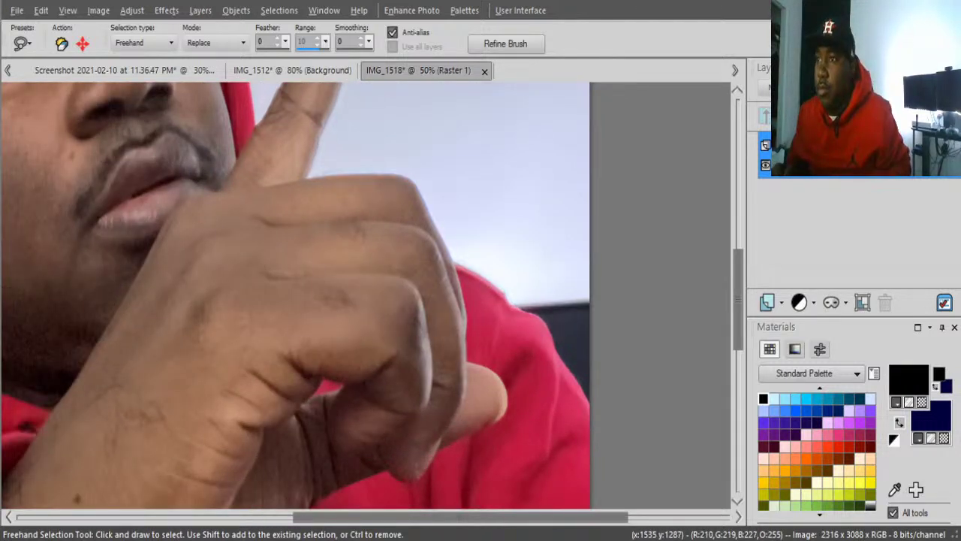
drag(314, 176, 329, 173)
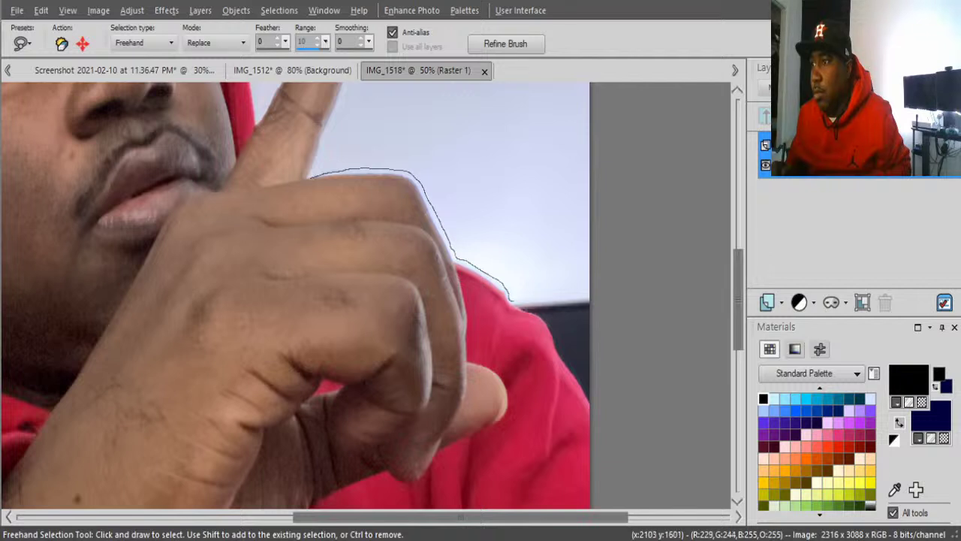
drag(525, 305, 534, 310)
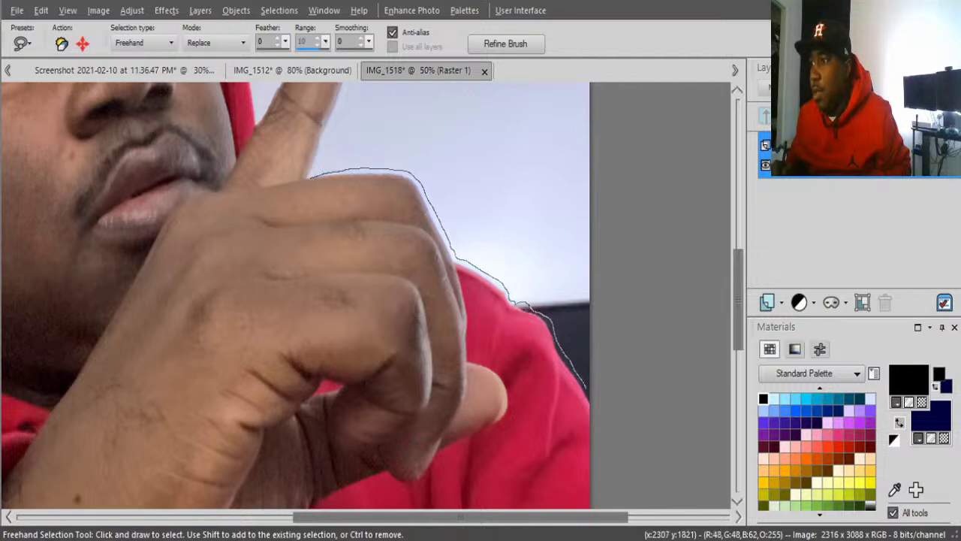
drag(585, 389, 594, 402)
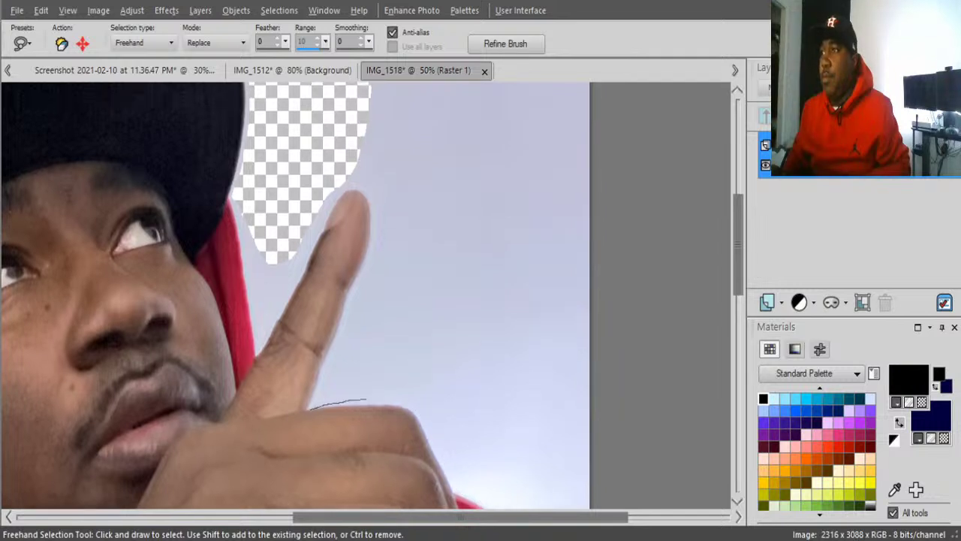
scroll(425, 503, up, 3)
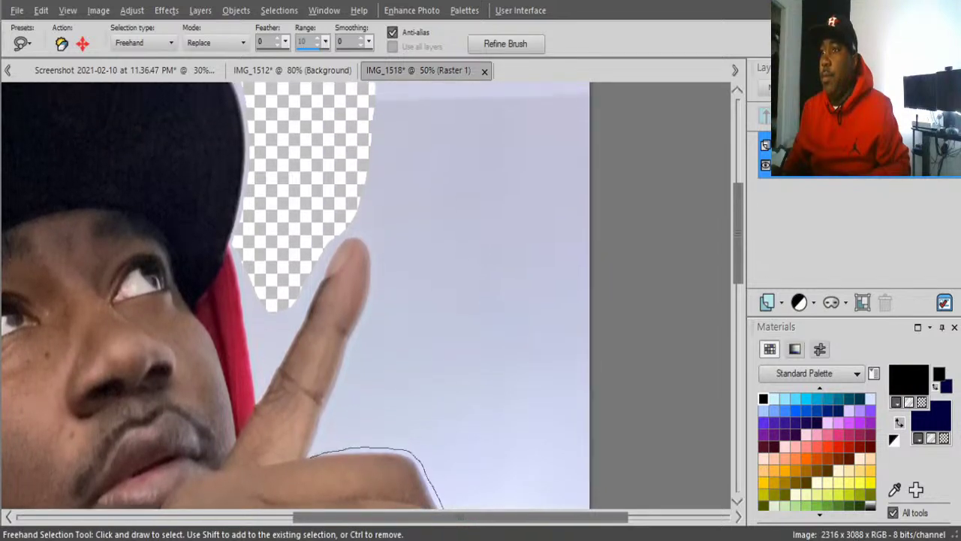
scroll(425, 503, up, 3)
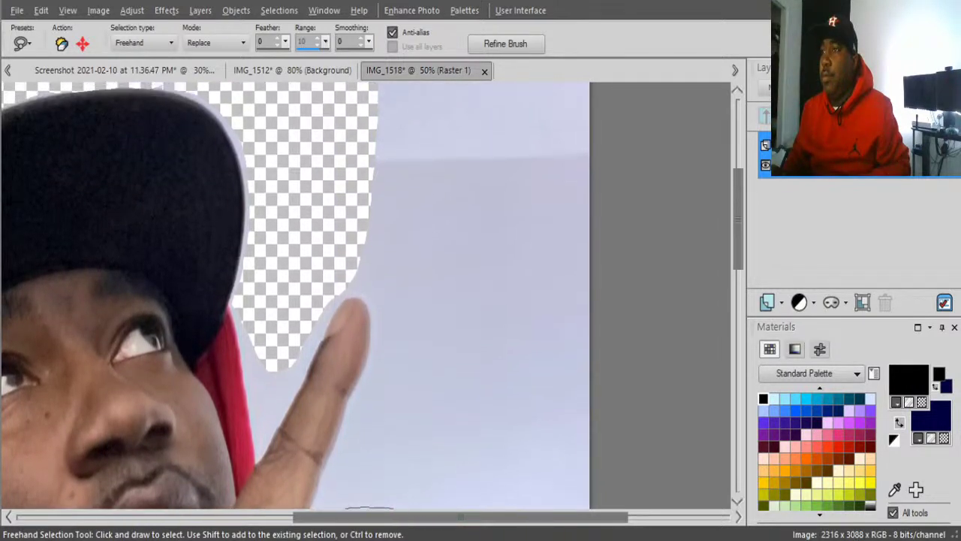
scroll(296, 301, up, 3)
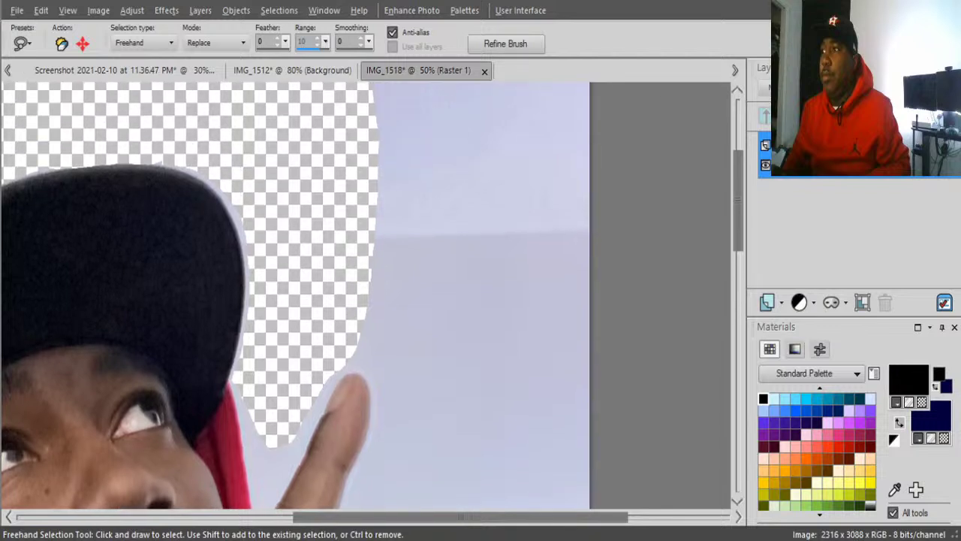
scroll(442, 143, up, 1)
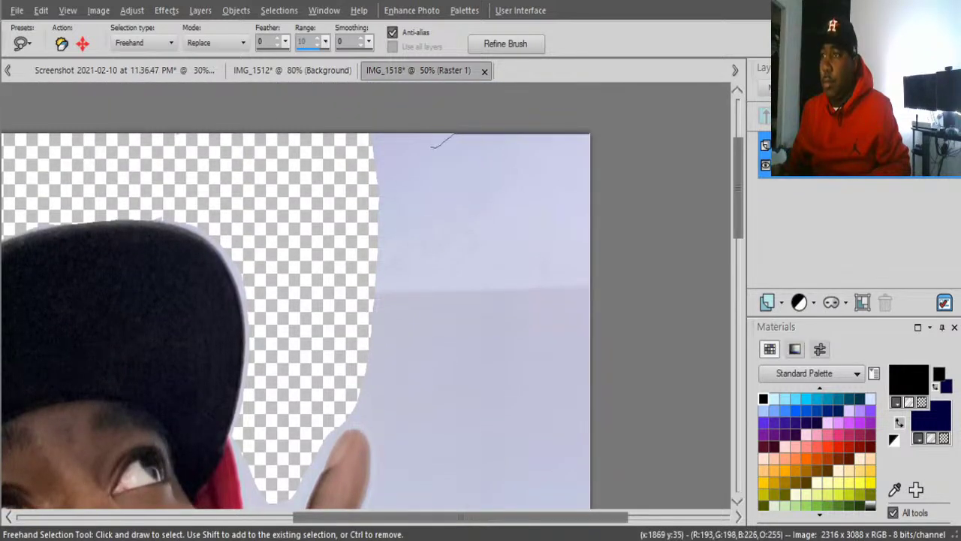
drag(413, 140, 349, 137)
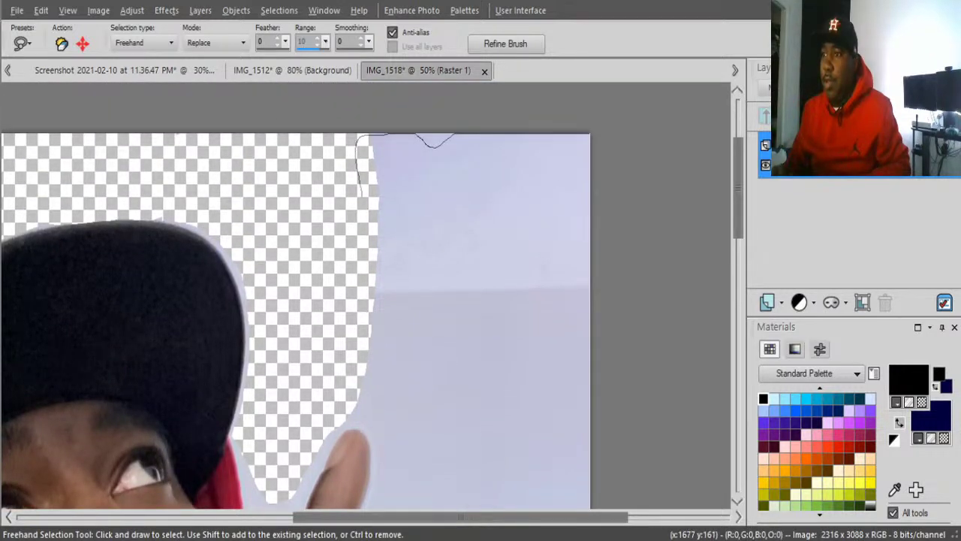
drag(366, 361, 367, 392)
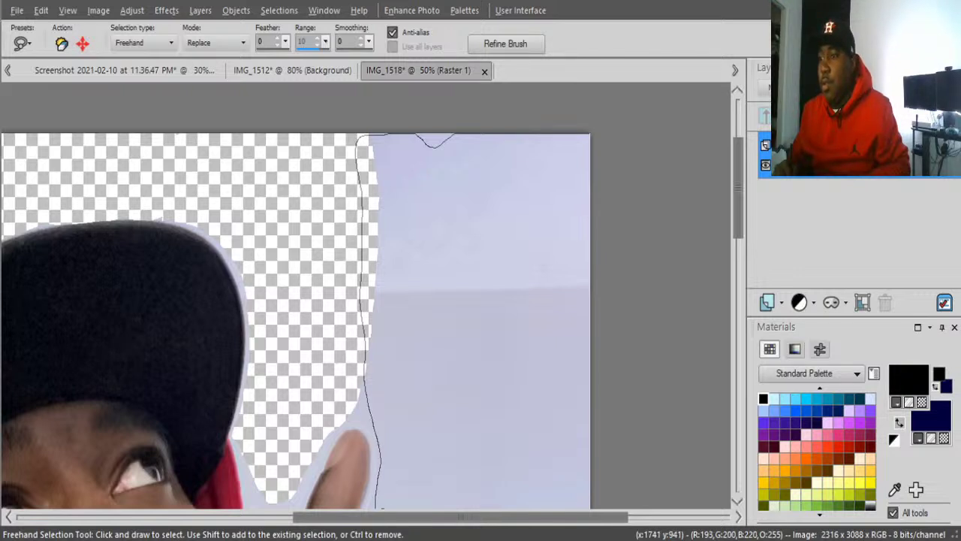
drag(442, 506, 450, 507)
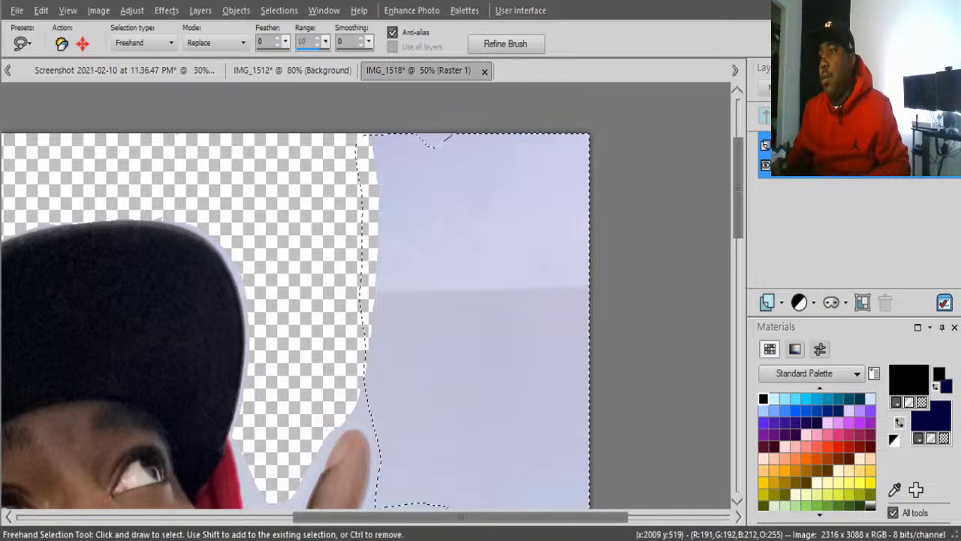
scroll(368, 316, down, 2)
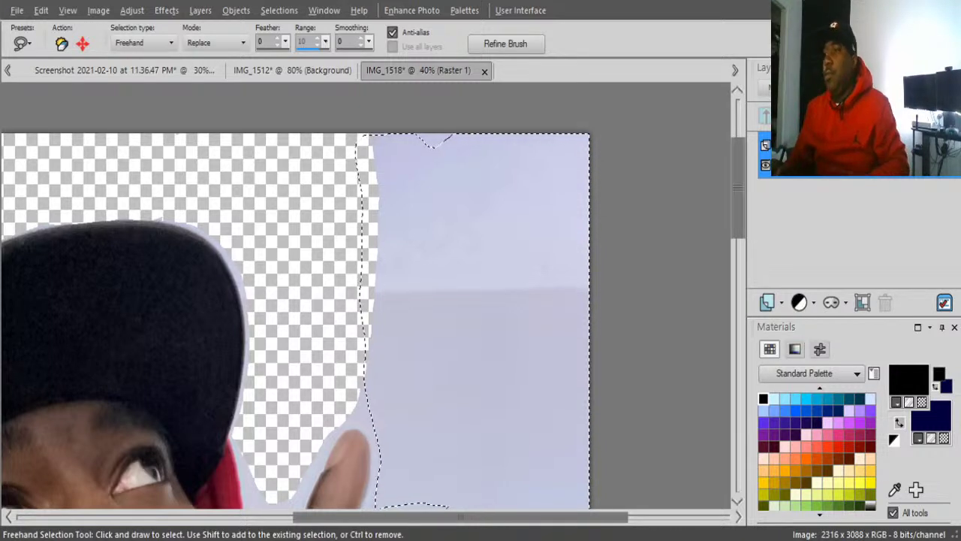
scroll(368, 316, down, 1)
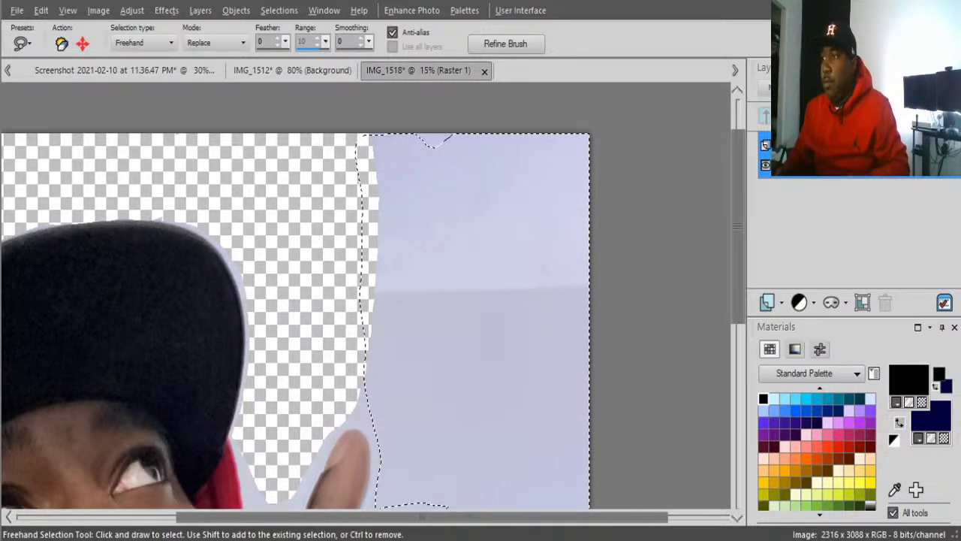
scroll(368, 316, down, 1)
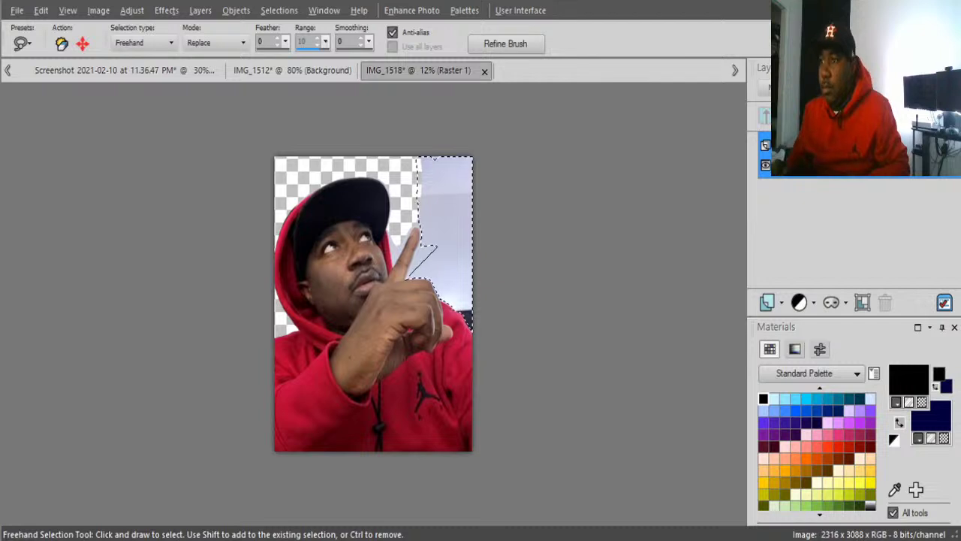
scroll(475, 333, up, 2)
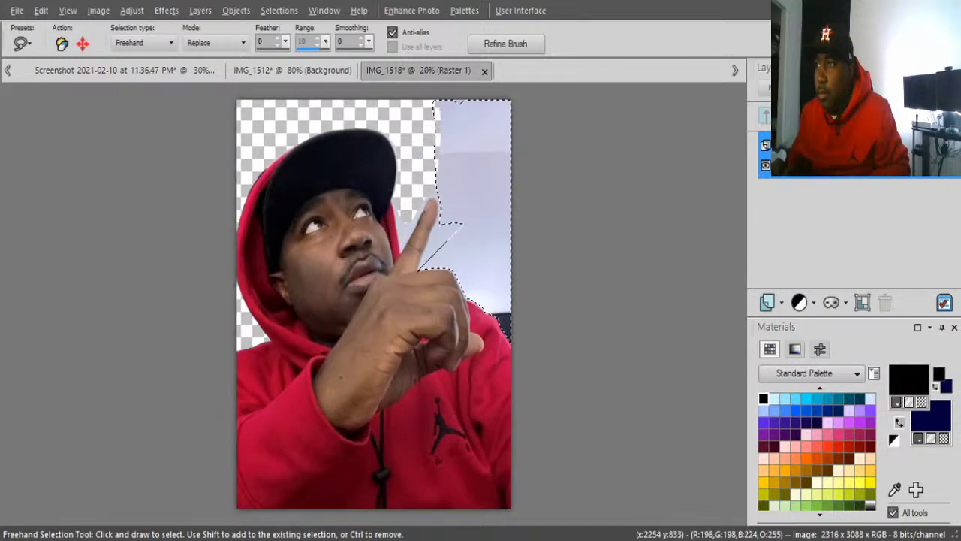
scroll(476, 308, up, 1)
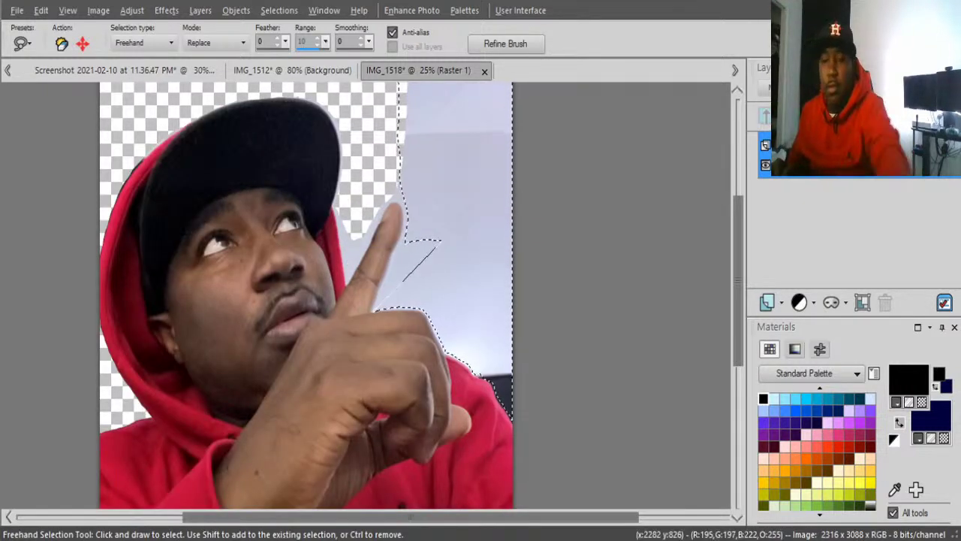
key(Delete)
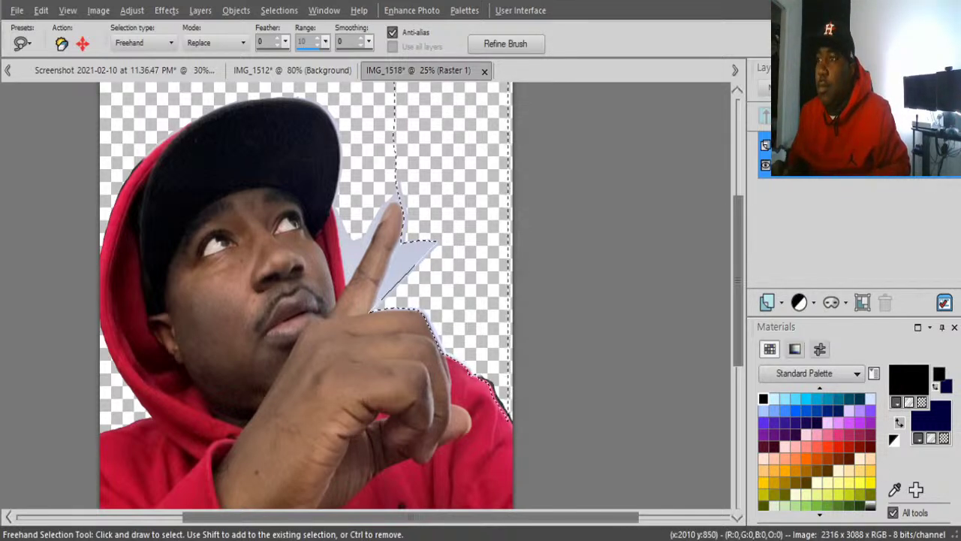
key(ctrl+f)
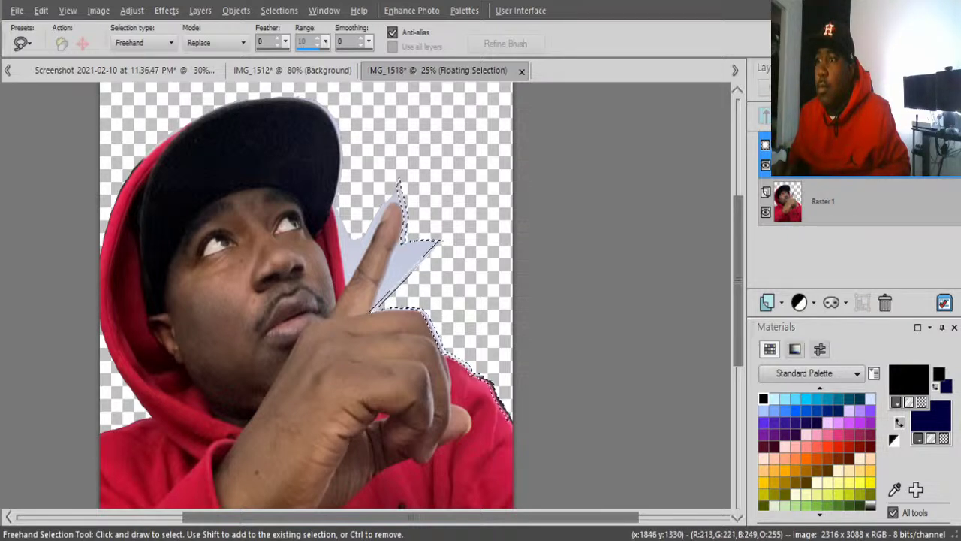
key(ctrl+d)
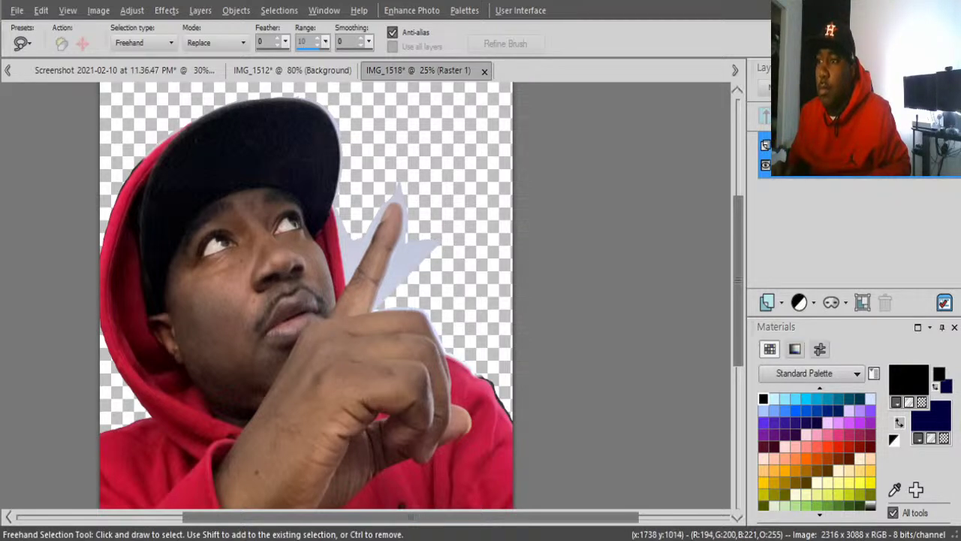
Step: Select the leftover background patch along the outer side of the pointing finger, from fingertip to knuckles, freehand and delete it
scroll(409, 263, up, 2)
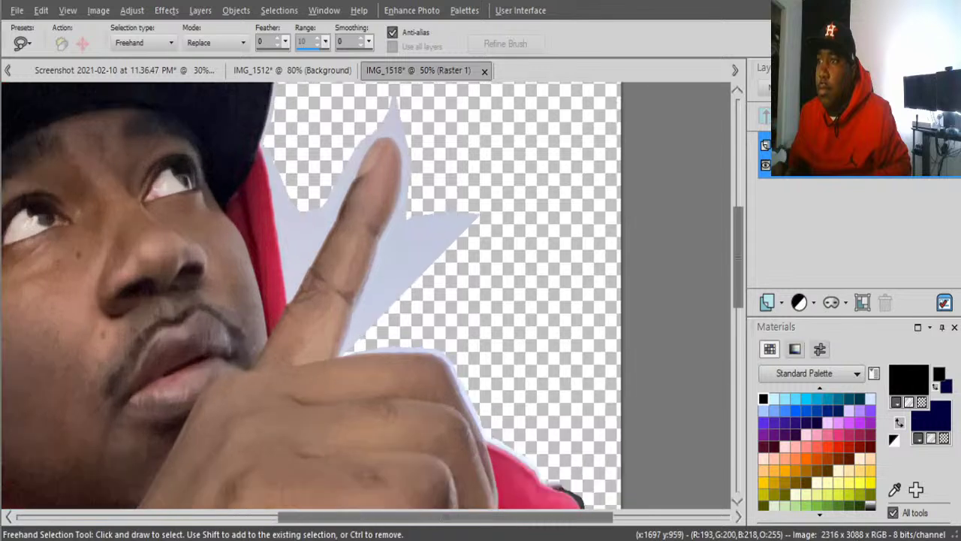
scroll(368, 199, up, 1)
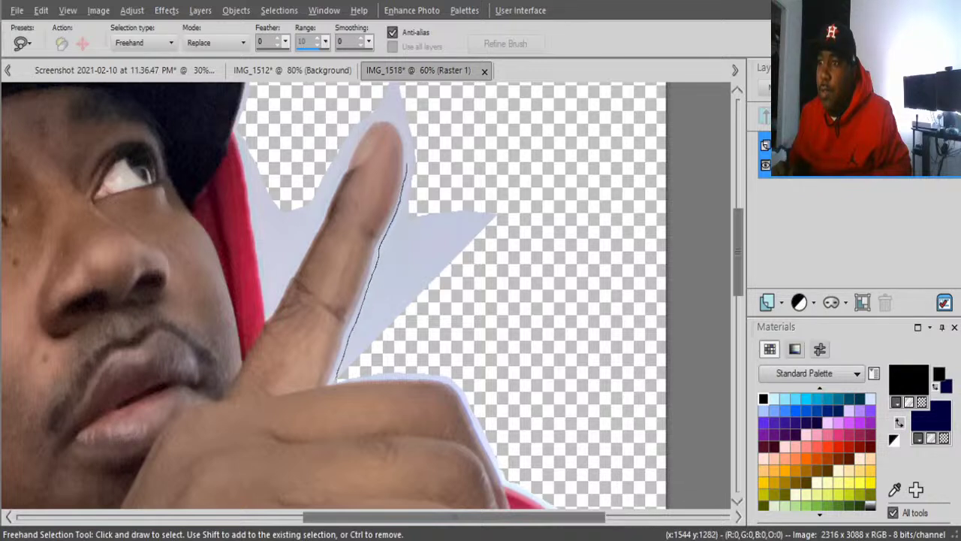
drag(338, 380, 356, 371)
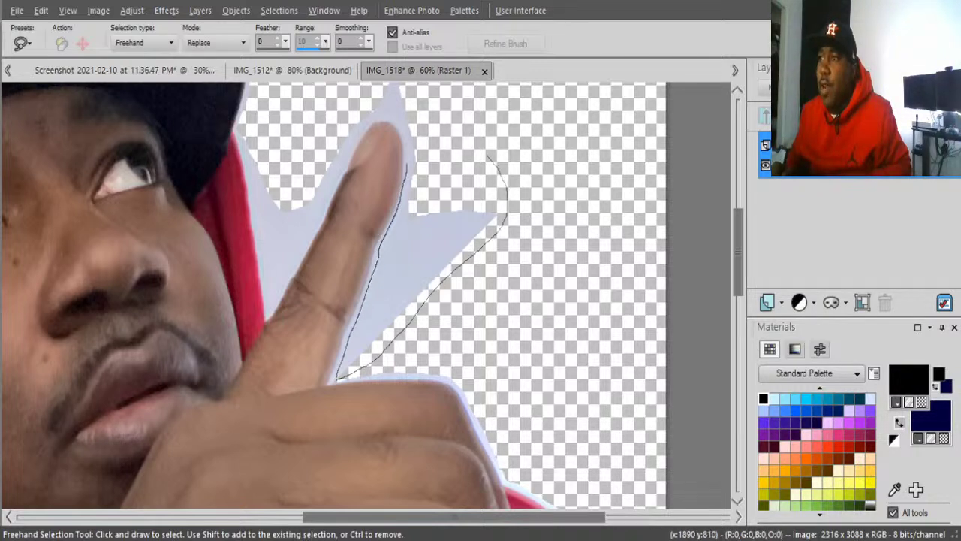
mouse_move(426, 105)
mouse_down()
mouse_move(381, 93)
mouse_move(366, 115)
mouse_up()
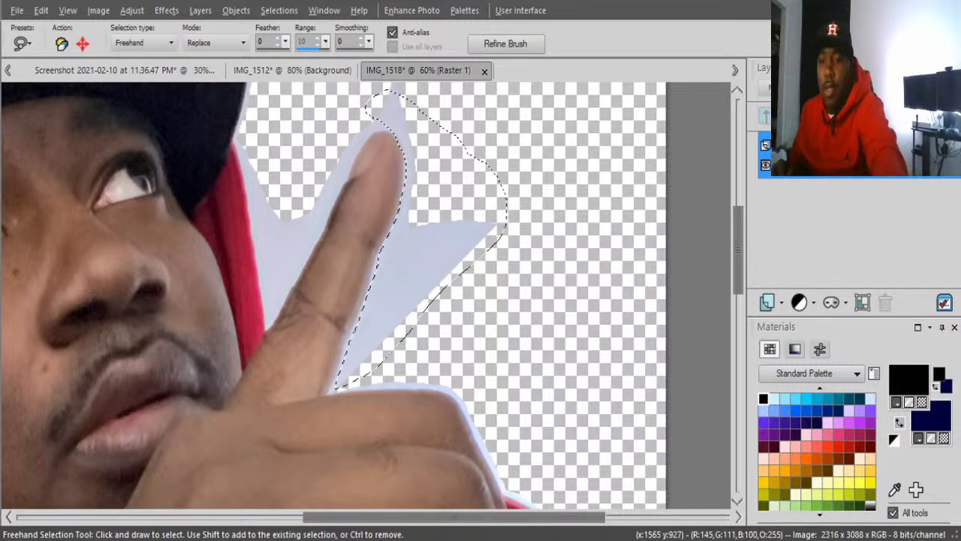
key(Delete)
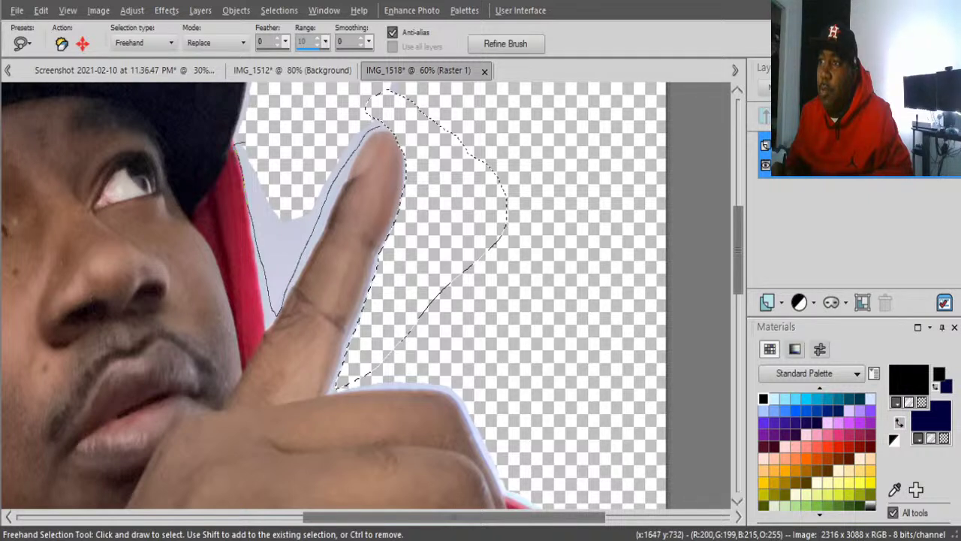
Step: Select the remaining background wedge between the hood's edge and the pointing finger freehand, delete it, and clear the selection
mouse_move(277, 136)
mouse_down()
mouse_move(251, 143)
mouse_move(379, 120)
mouse_move(390, 132)
mouse_move(278, 304)
mouse_move(234, 144)
mouse_up()
key(Delete)
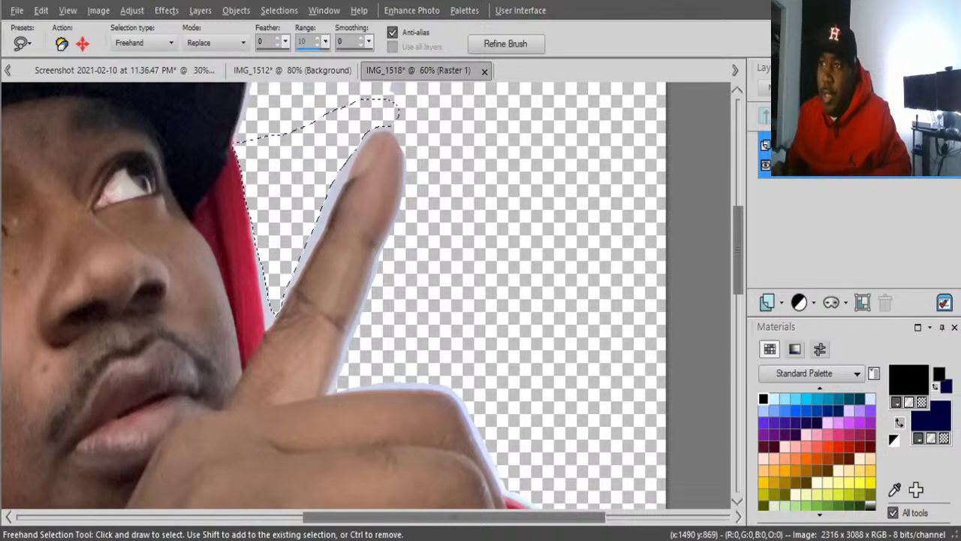
key(ctrl+f)
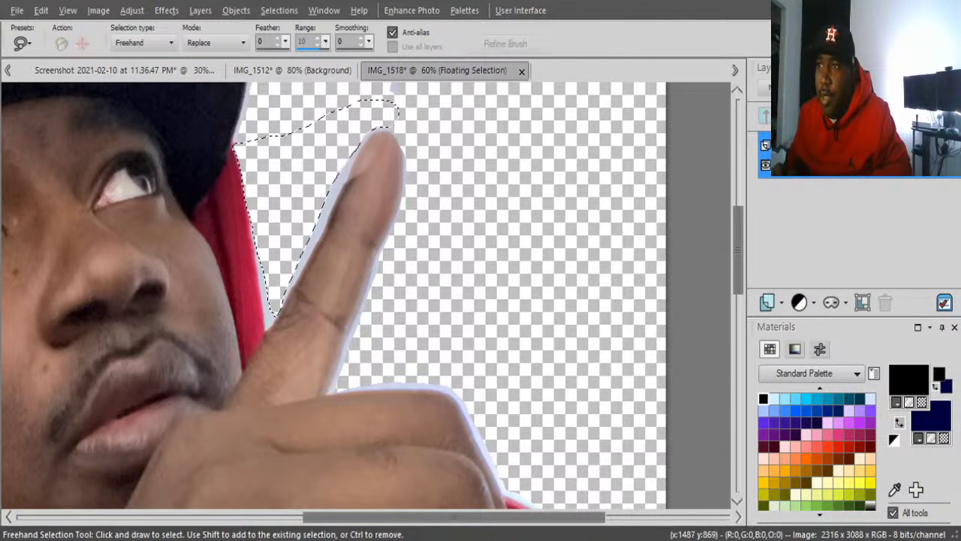
key(Delete)
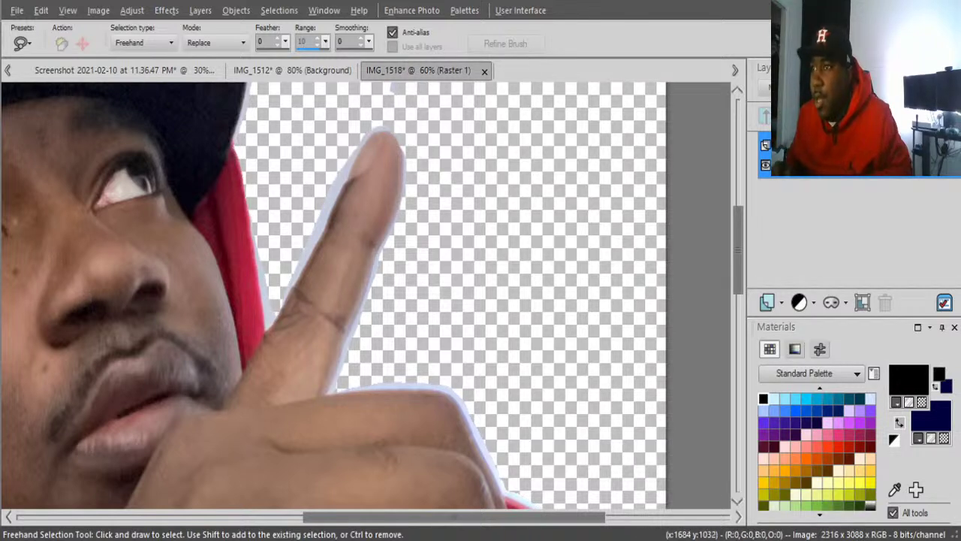
Step: Add a new raster layer above the cut-out photo layer
scroll(451, 300, up, 5)
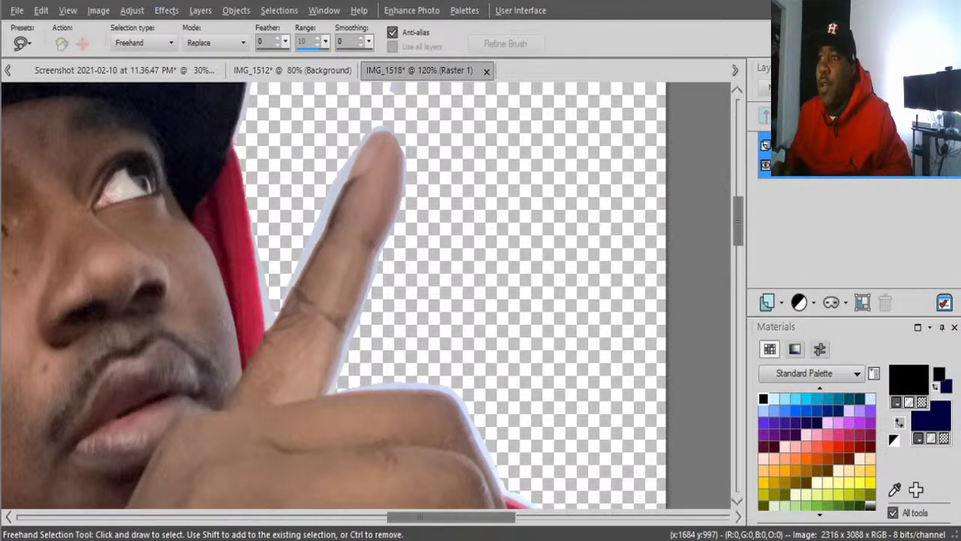
scroll(366, 301, down, 1)
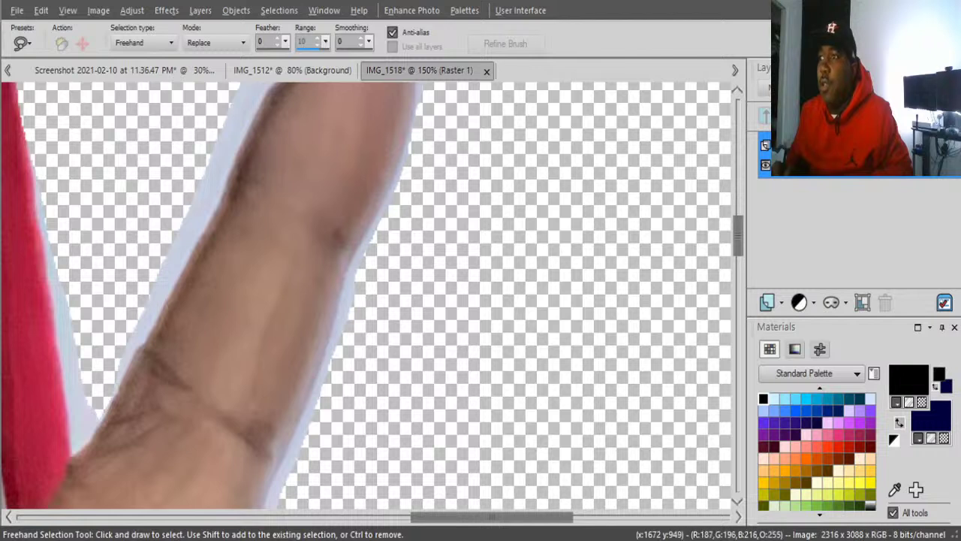
scroll(367, 300, down, 5)
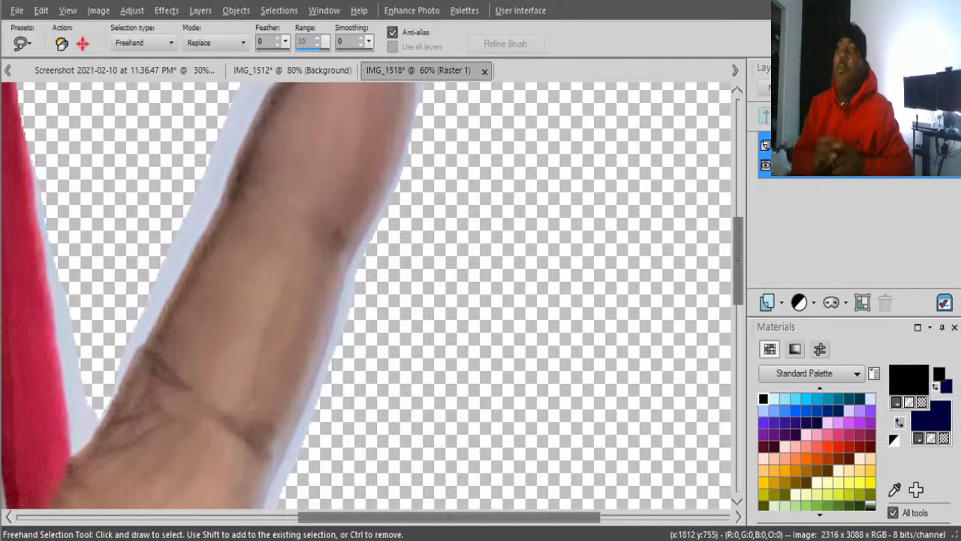
scroll(366, 300, down, 1)
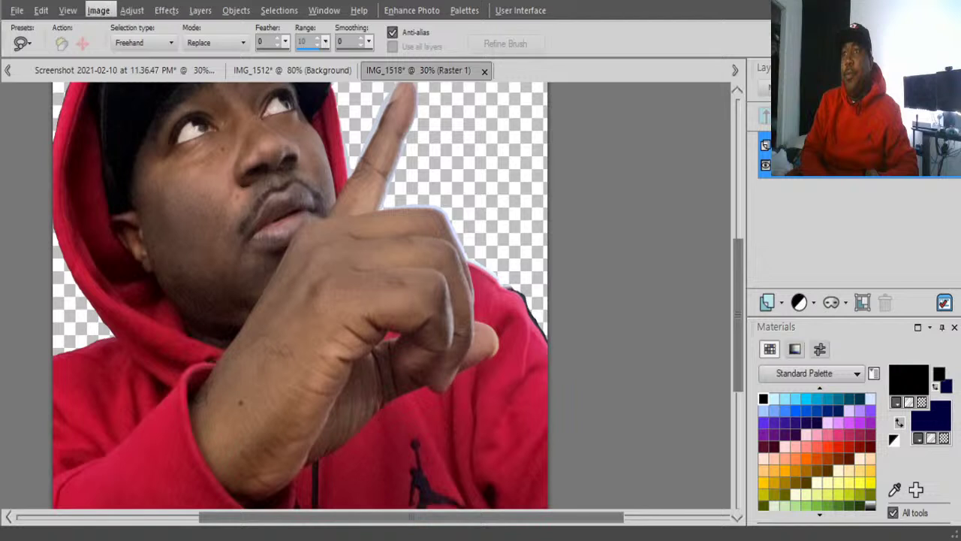
click(200, 10)
click(225, 27)
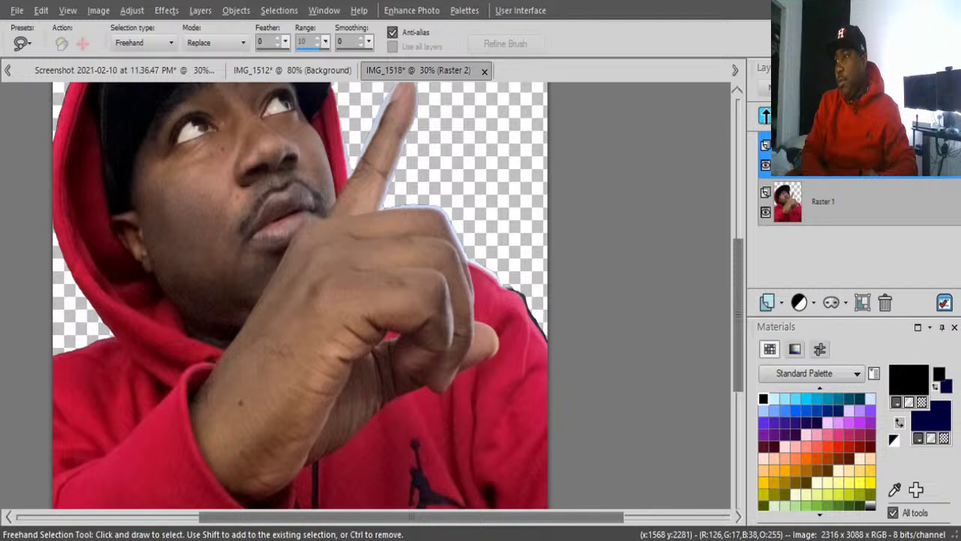
Step: Flood-fill the new layer with bright sky blue and place it beneath the photo layer as a backdrop
click(806, 398)
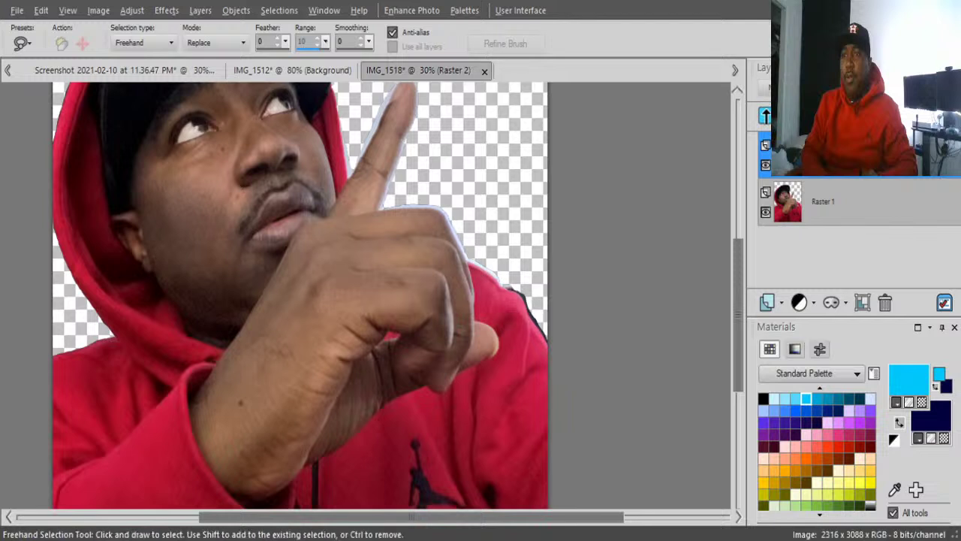
key(f)
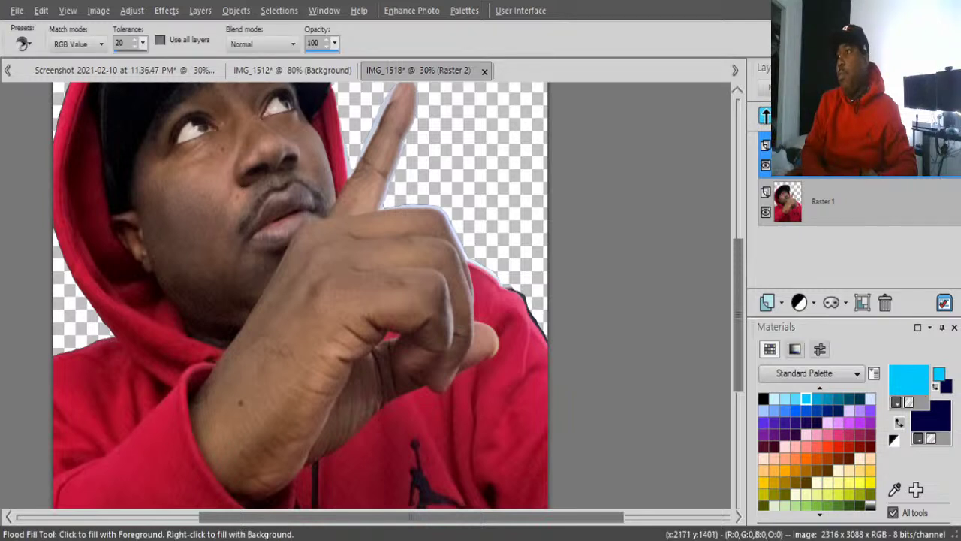
click(335, 352)
click(856, 201)
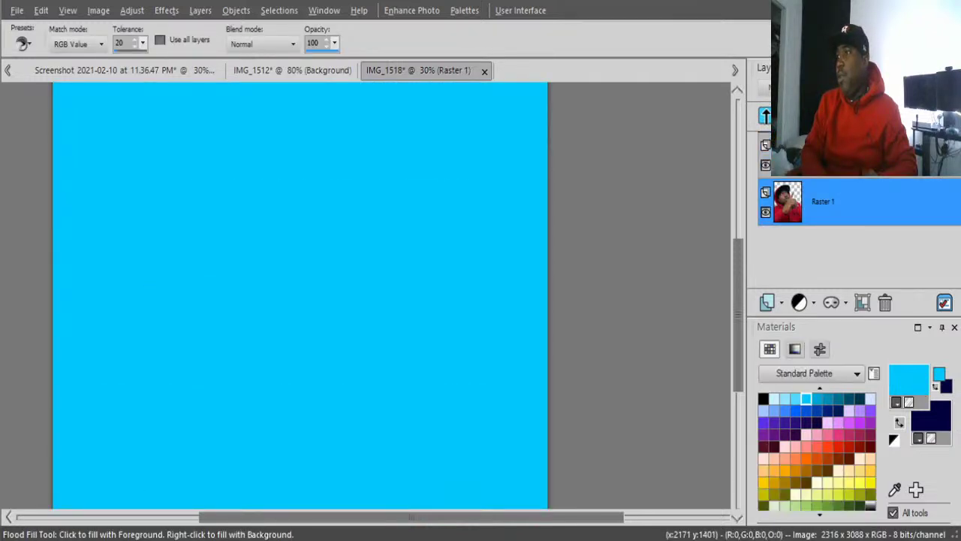
drag(856, 201, 856, 154)
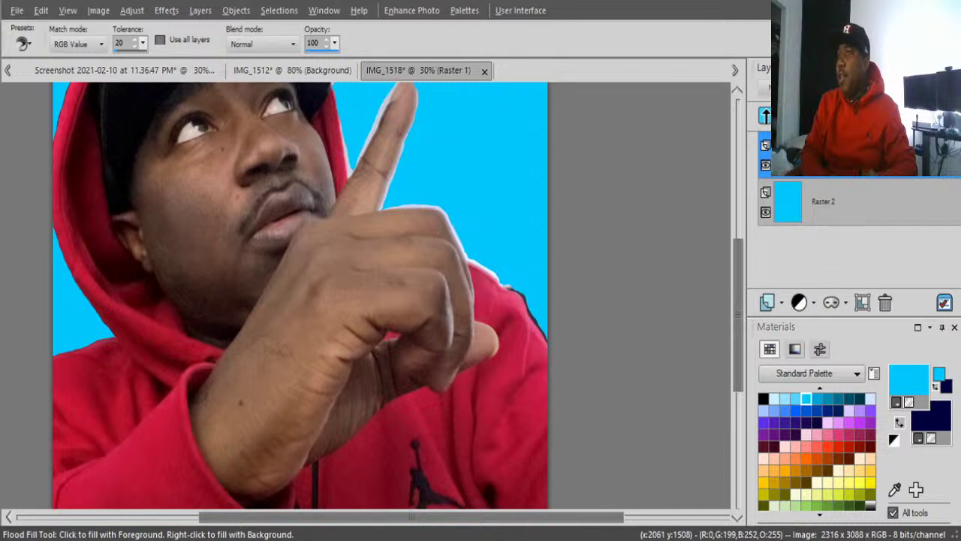
Step: Erase the dark fringe along the lower part of the shoulder's outer edge on the photo layer, using an eraser size of 13
scroll(485, 300, up, 2)
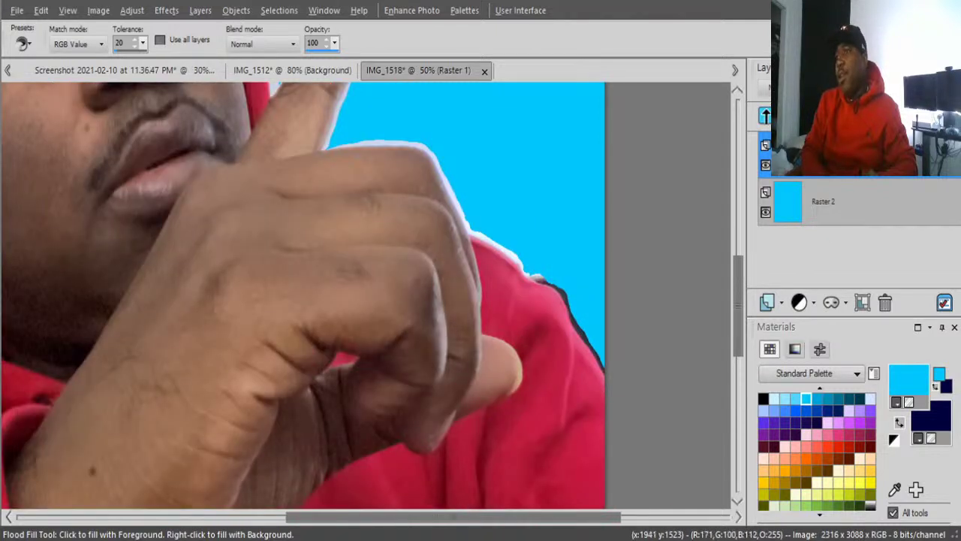
scroll(466, 244, up, 1)
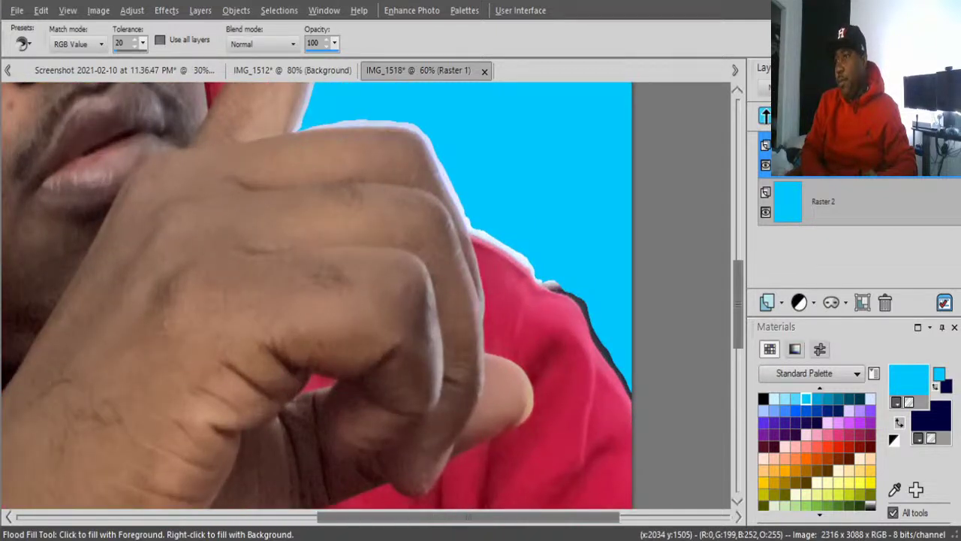
scroll(488, 240, up, 3)
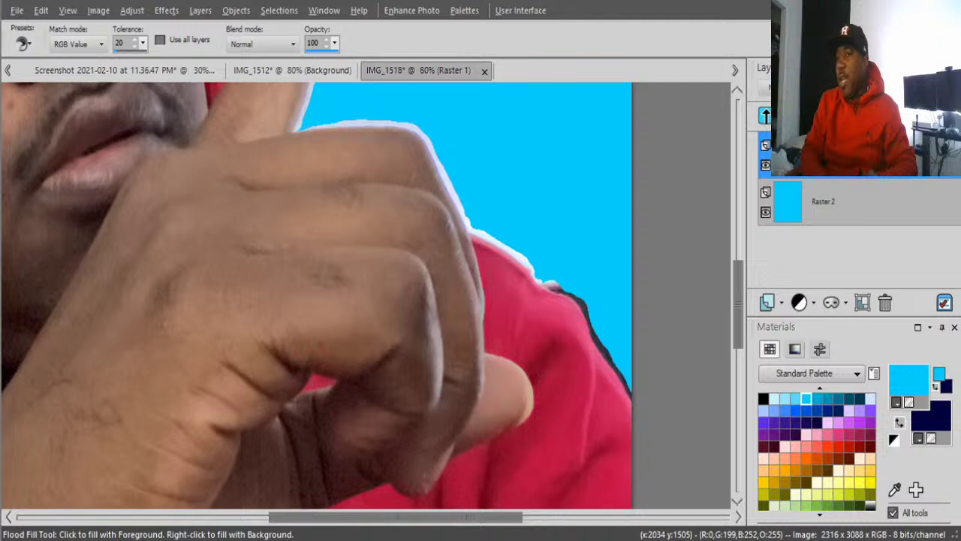
scroll(488, 240, down, 2)
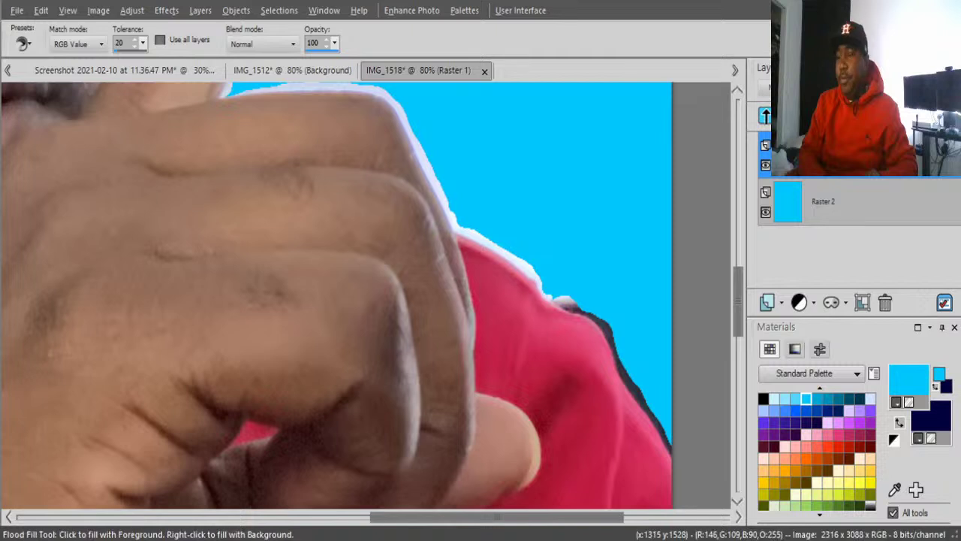
key(x)
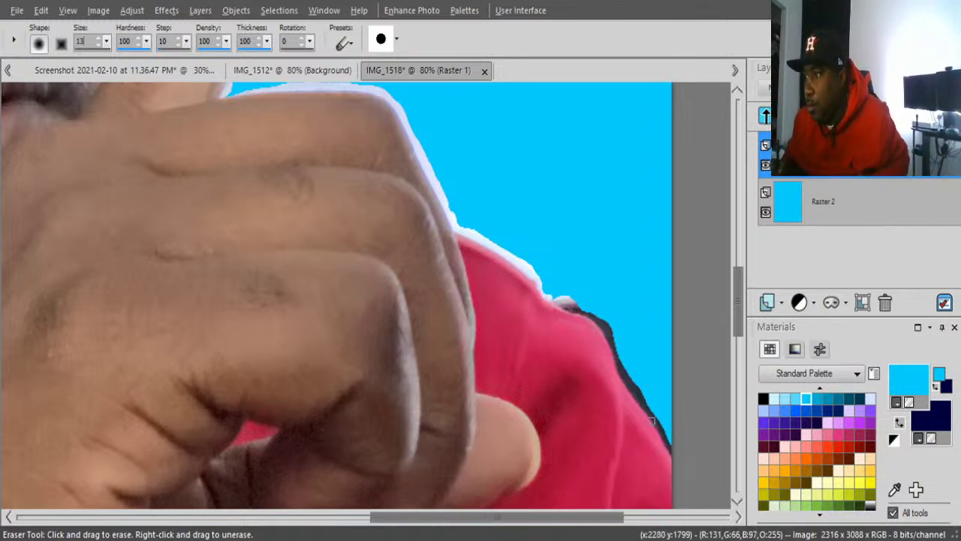
scroll(661, 418, up, 3)
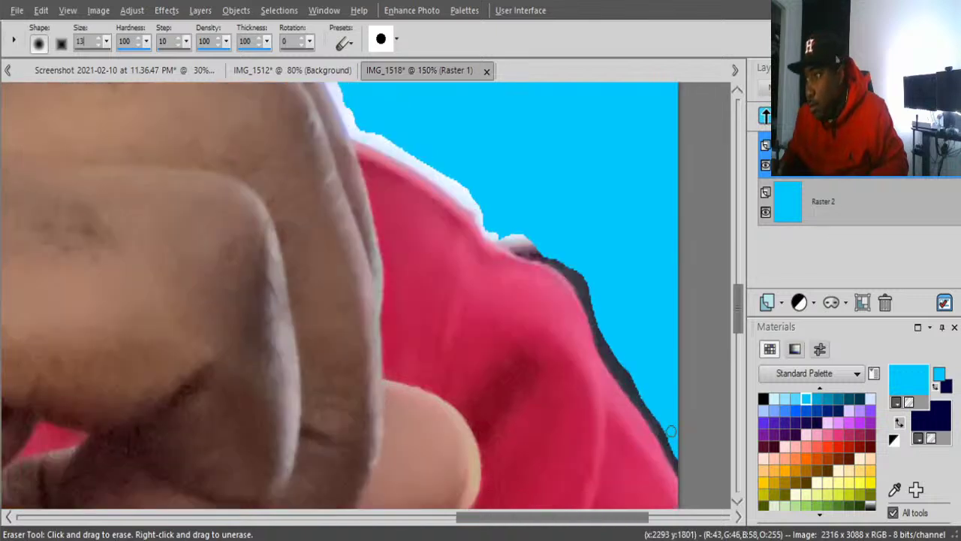
scroll(668, 443, up, 1)
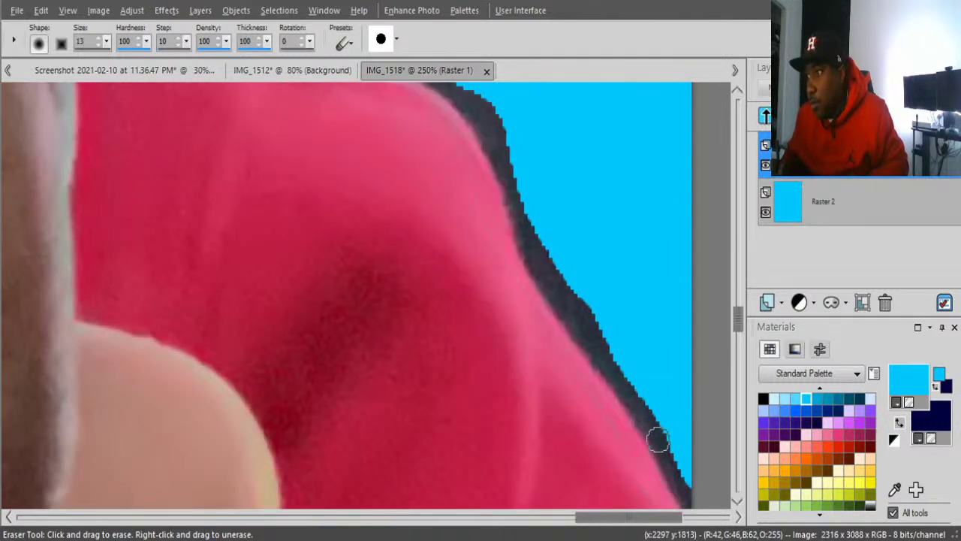
scroll(661, 440, down, 1)
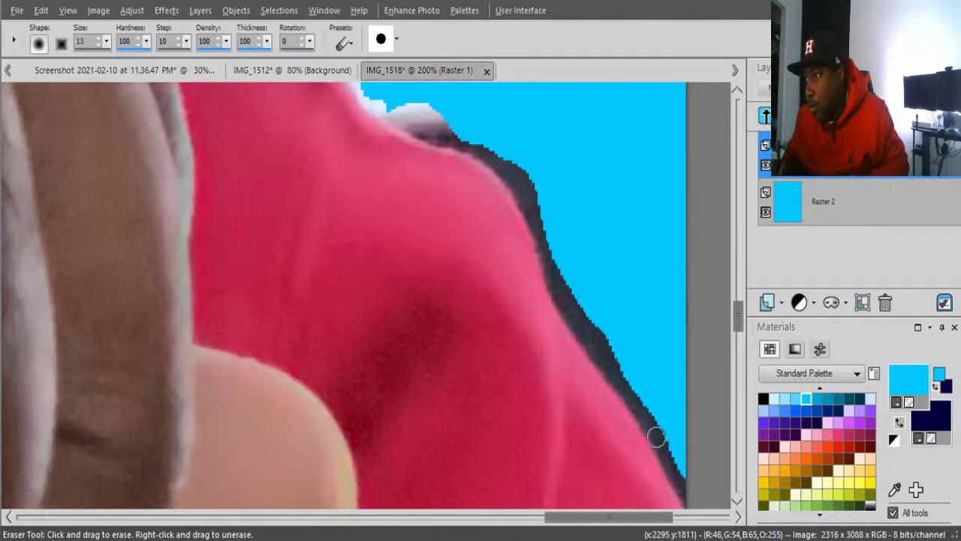
drag(656, 436, 661, 444)
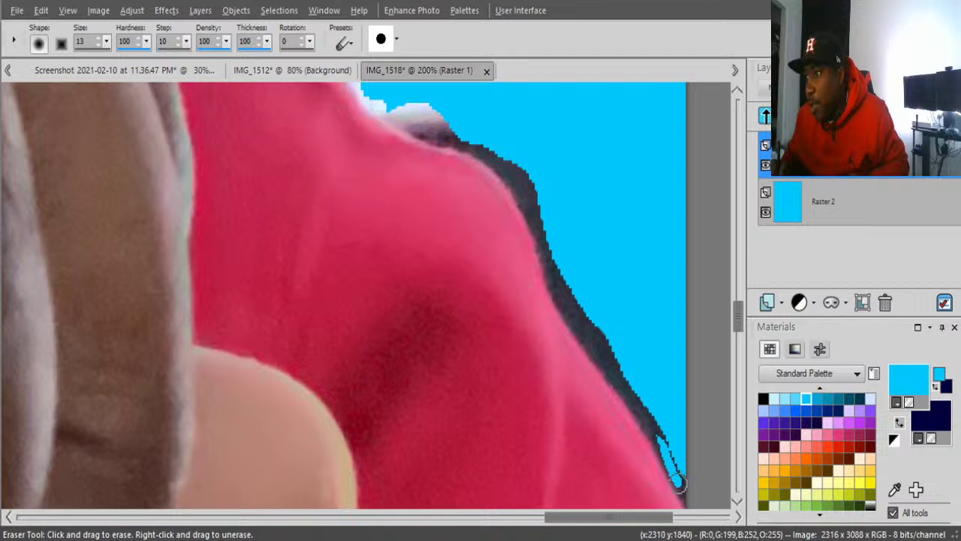
drag(687, 498, 646, 428)
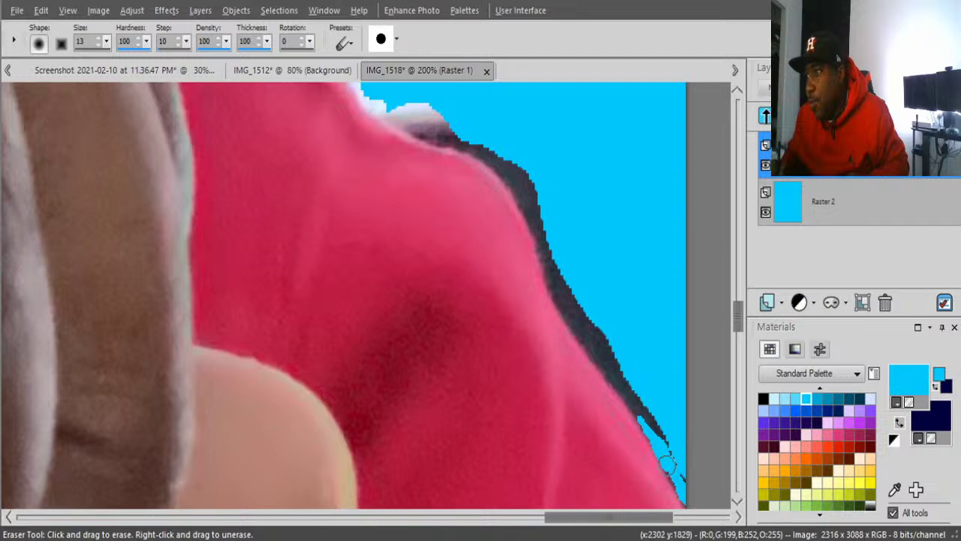
mouse_move(660, 400)
mouse_down()
mouse_move(638, 394)
mouse_move(640, 408)
mouse_up()
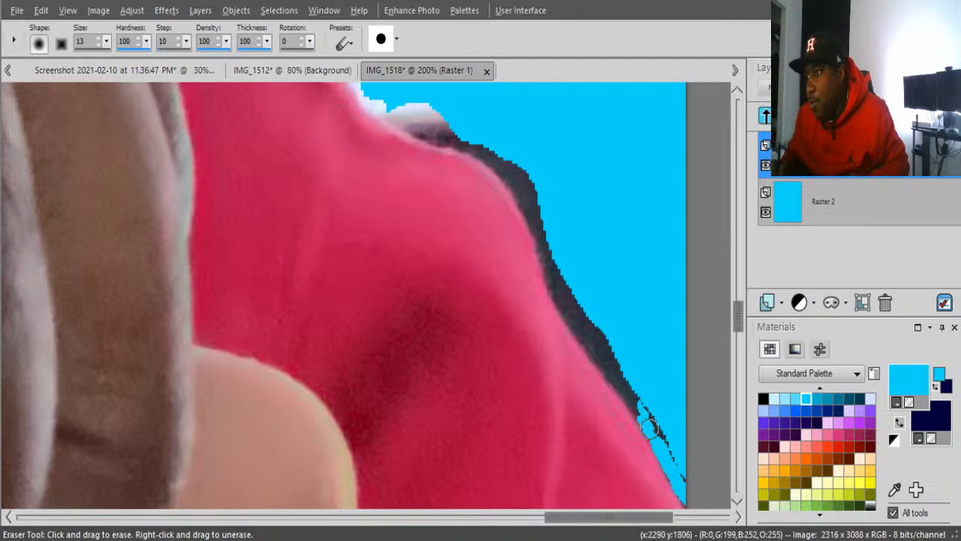
mouse_move(656, 438)
mouse_down()
mouse_move(661, 451)
mouse_move(644, 415)
mouse_up()
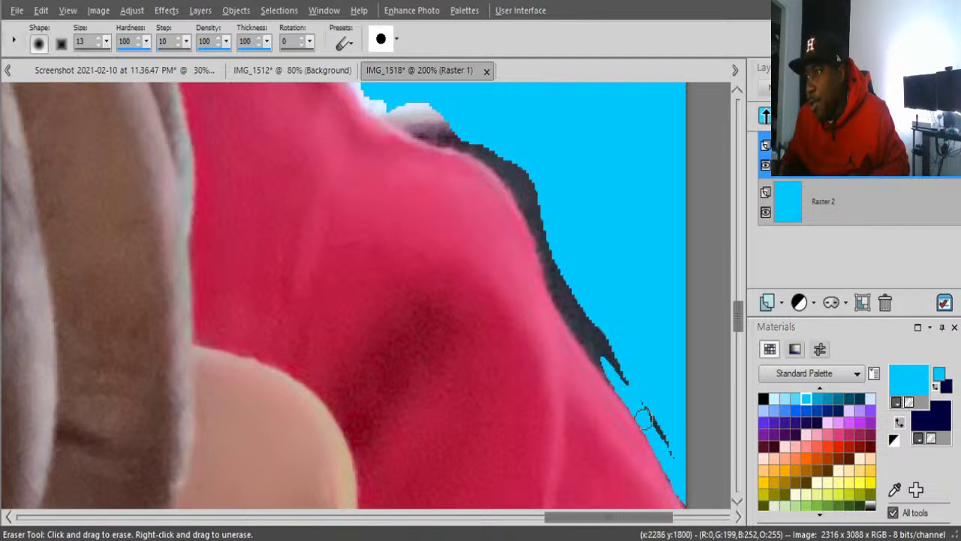
drag(651, 427, 678, 448)
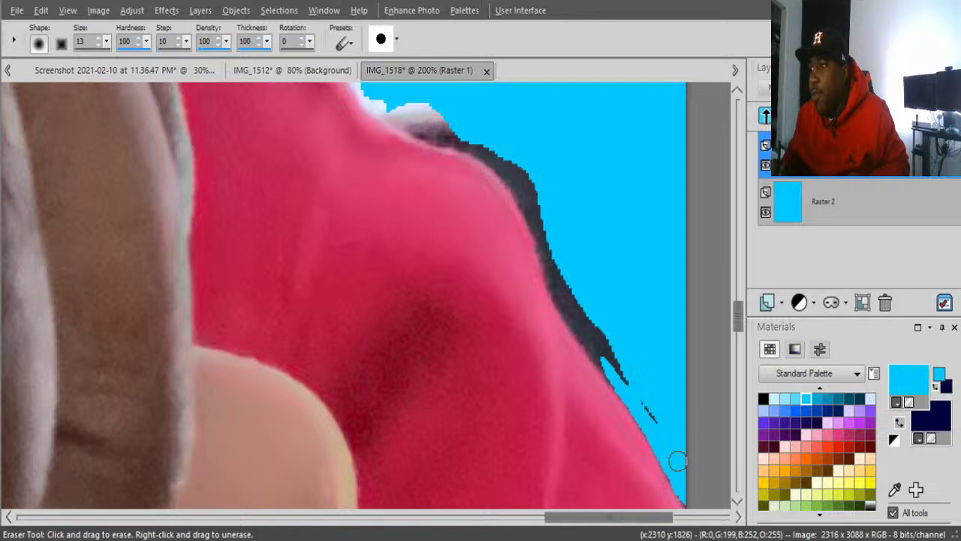
drag(637, 401, 658, 427)
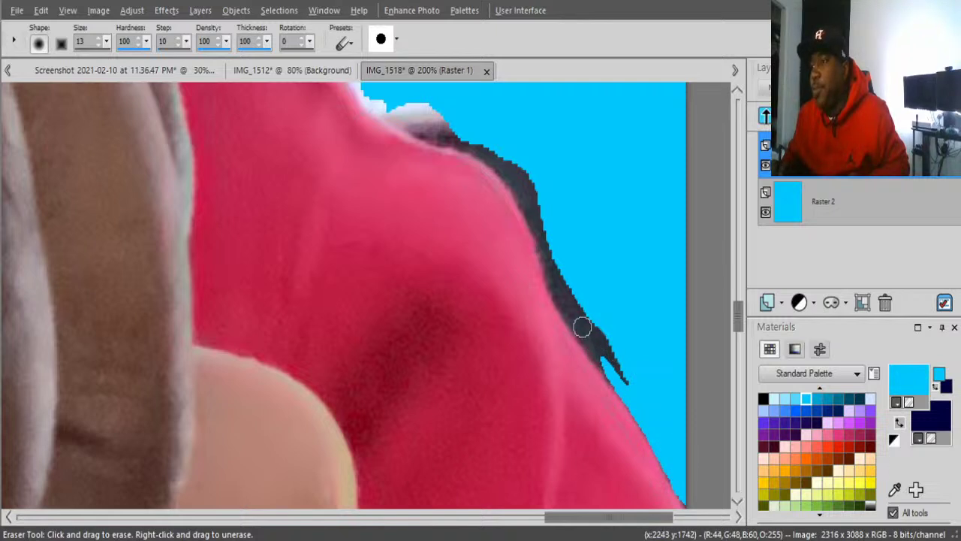
Step: Erase the dark fringe along the middle stretch of the shoulder's outer edge, following the red sleeve's contour upward
drag(578, 326, 585, 340)
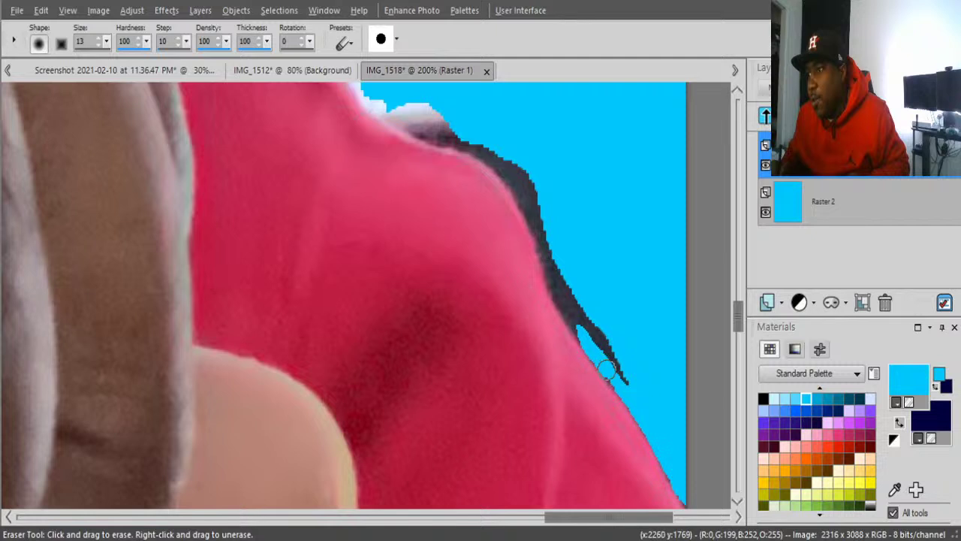
drag(604, 358, 584, 319)
drag(614, 366, 601, 332)
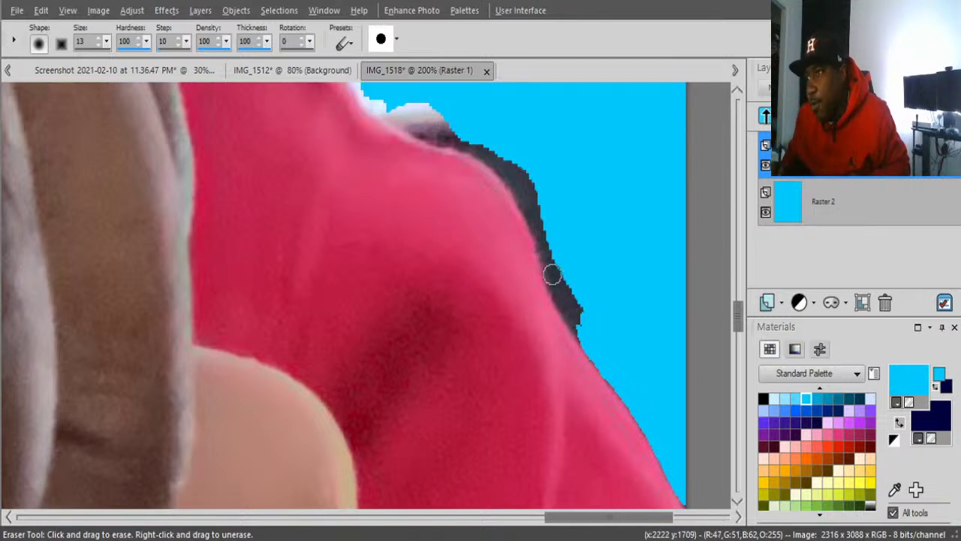
drag(552, 274, 556, 288)
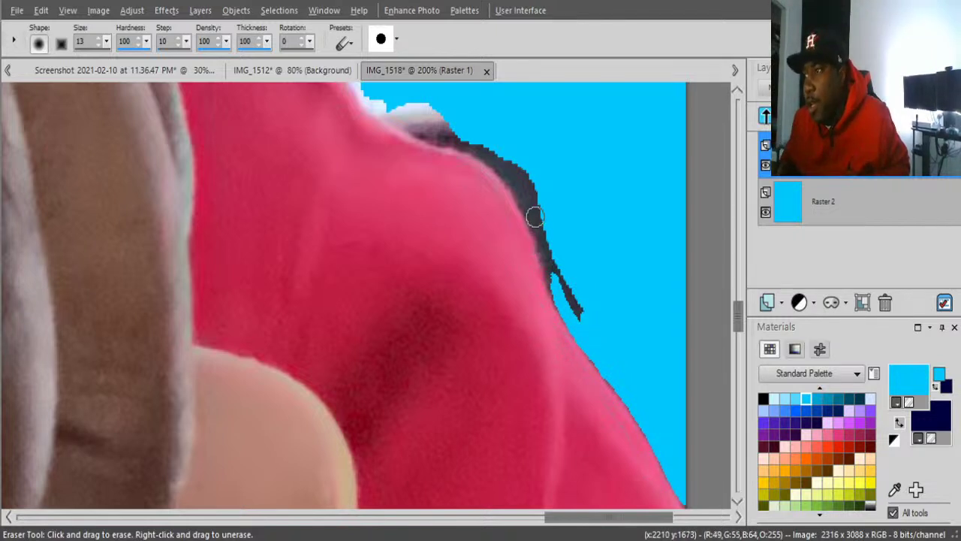
drag(531, 216, 534, 227)
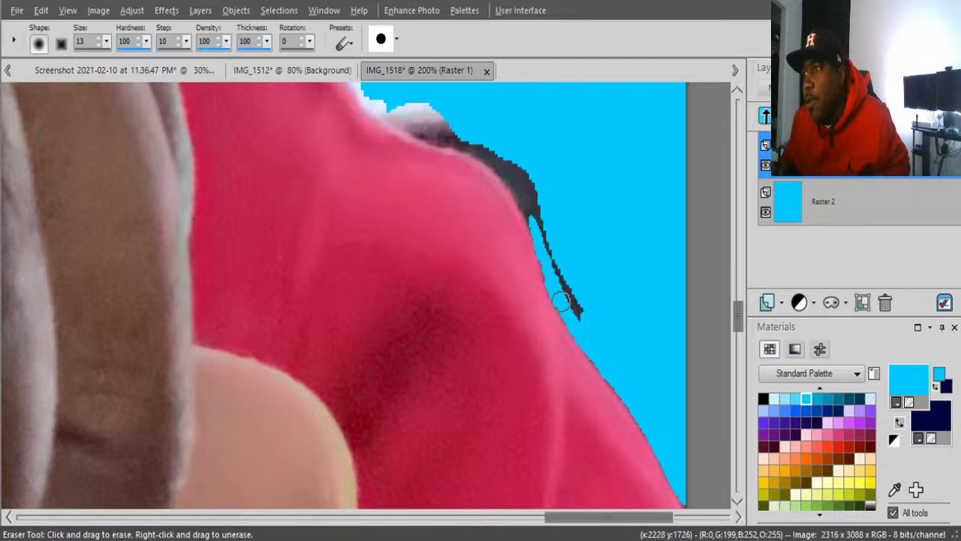
drag(577, 314, 540, 210)
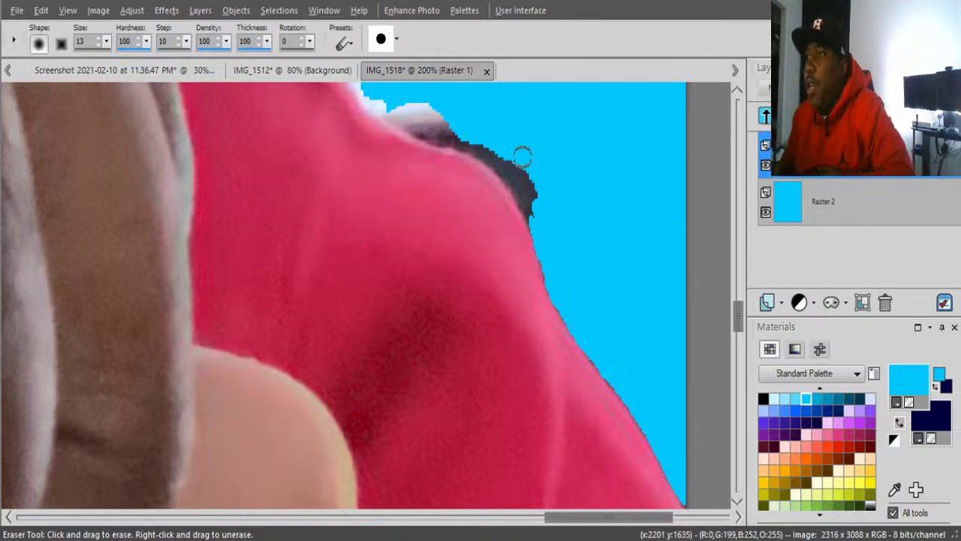
Step: Erase the dark fringe around the top curve of the shoulder and the grey-white patch above it
drag(489, 155, 531, 223)
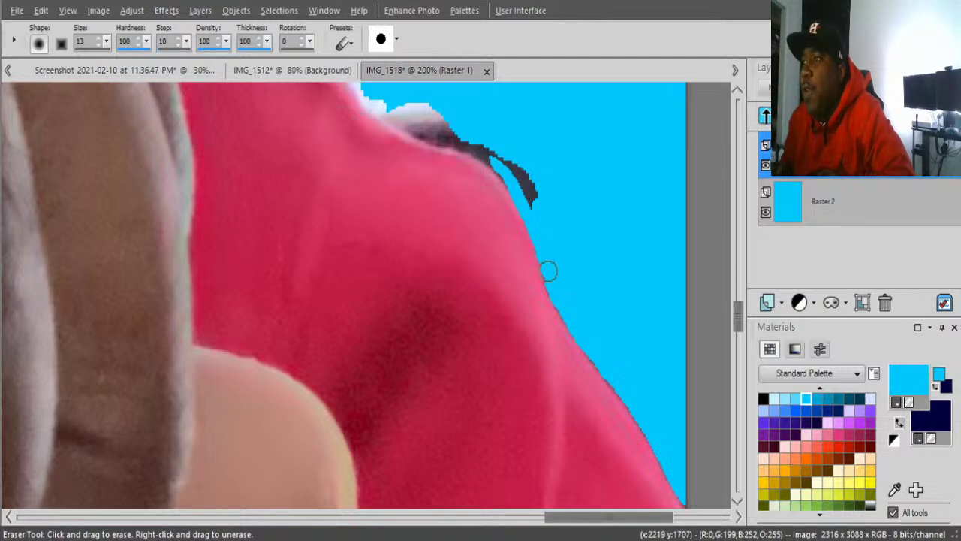
mouse_move(492, 137)
mouse_down()
mouse_move(492, 154)
mouse_move(533, 203)
mouse_up()
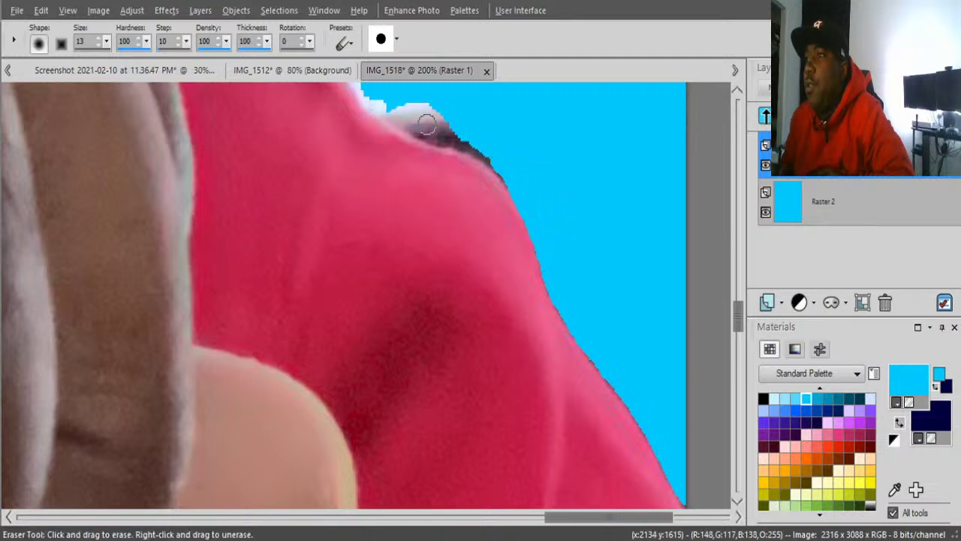
mouse_move(430, 122)
mouse_down()
mouse_move(428, 132)
mouse_move(472, 146)
mouse_up()
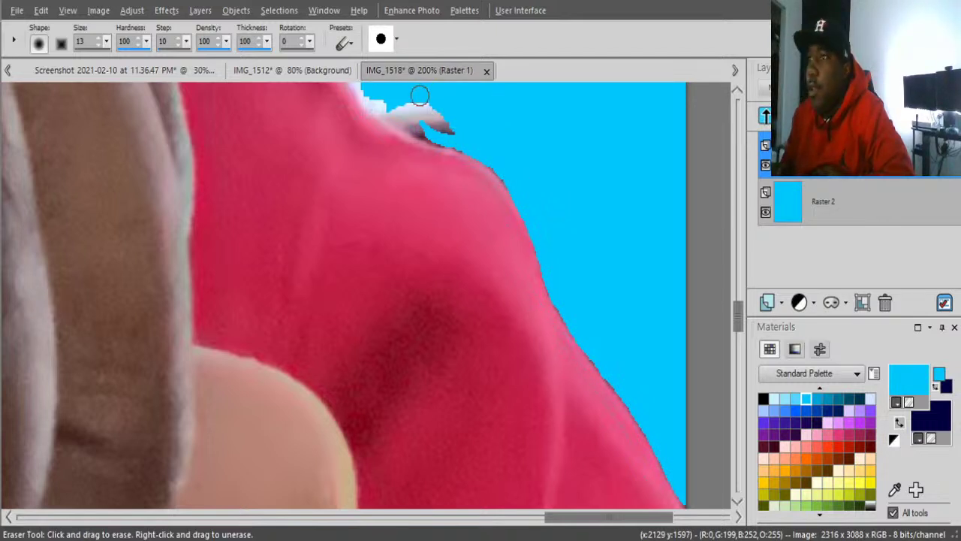
click(374, 102)
drag(374, 101, 441, 139)
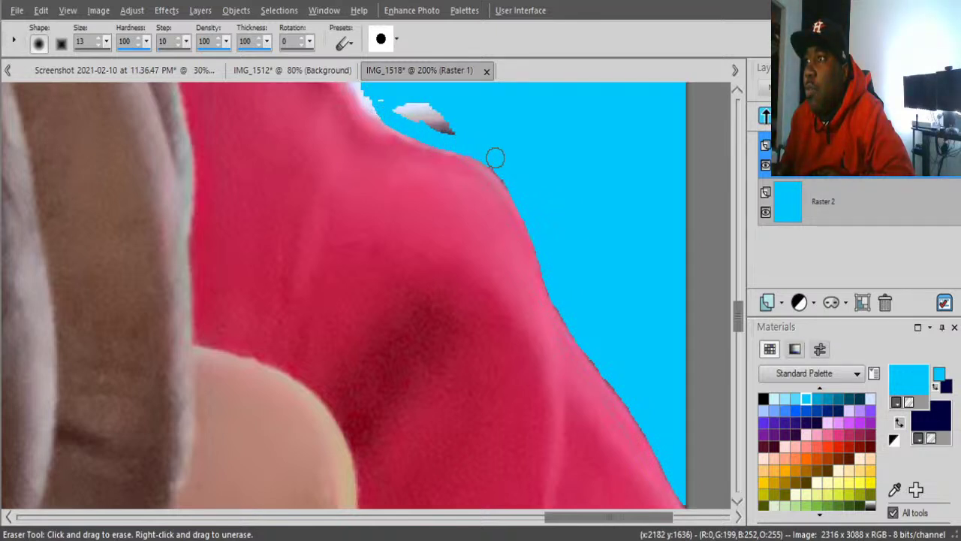
mouse_move(388, 106)
mouse_down()
mouse_move(458, 132)
mouse_move(445, 133)
mouse_move(425, 108)
mouse_move(399, 103)
mouse_up()
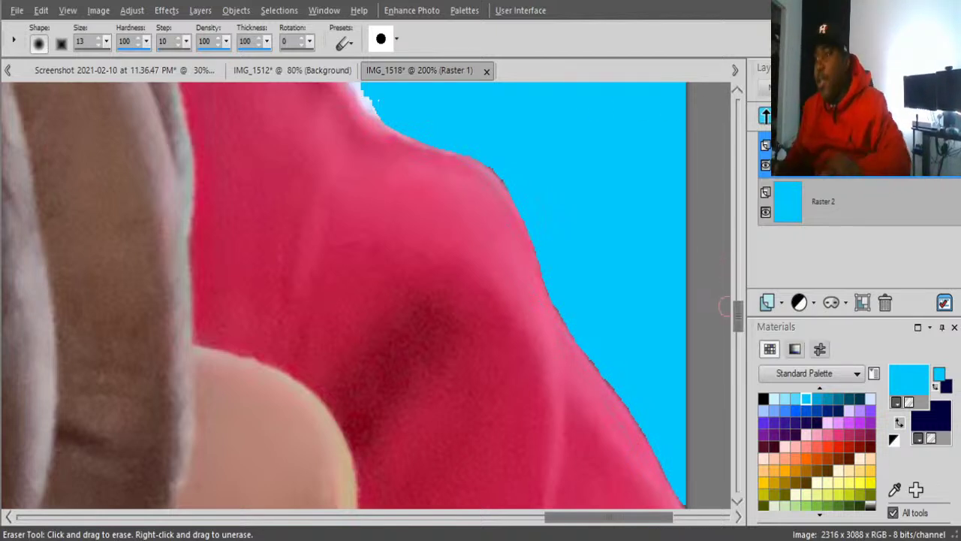
scroll(715, 181, up, 10)
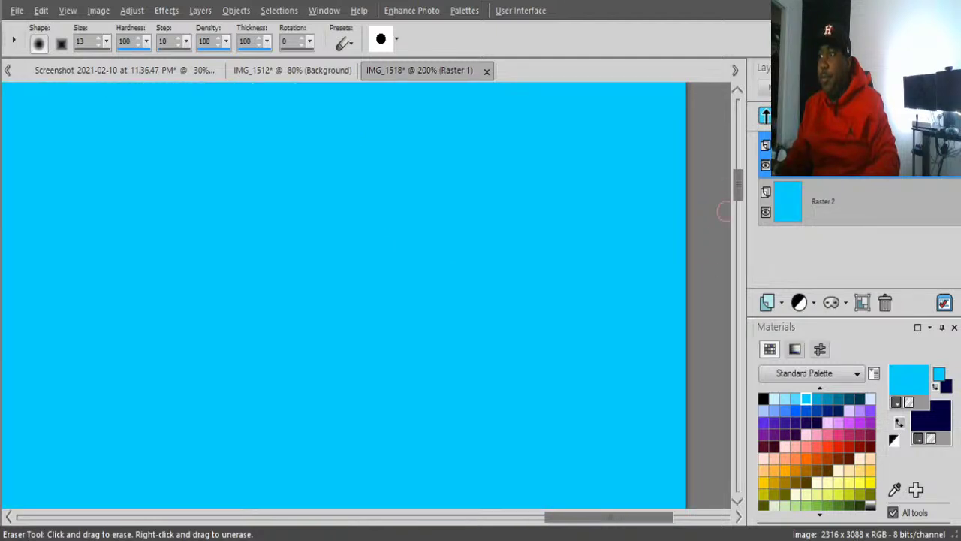
scroll(723, 212, down, 6)
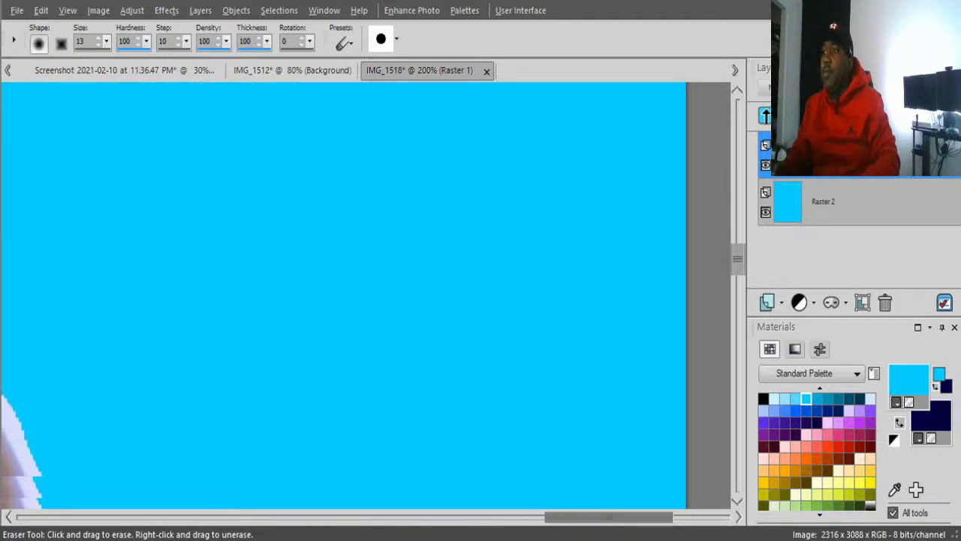
Step: Erase the white fringe along the top of the red shoulder between the hand and the sleeve on the photo layer
scroll(368, 296, down, 5)
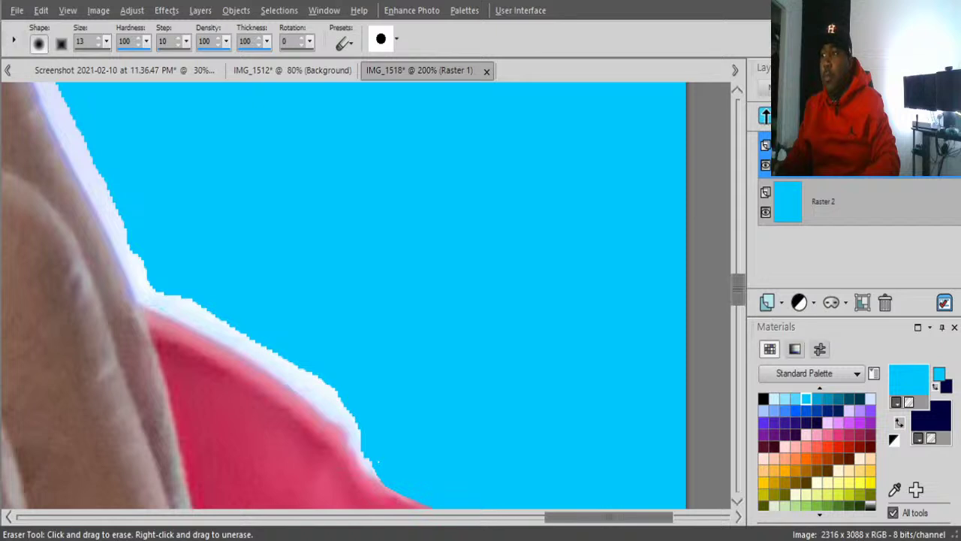
scroll(542, 292, down, 5)
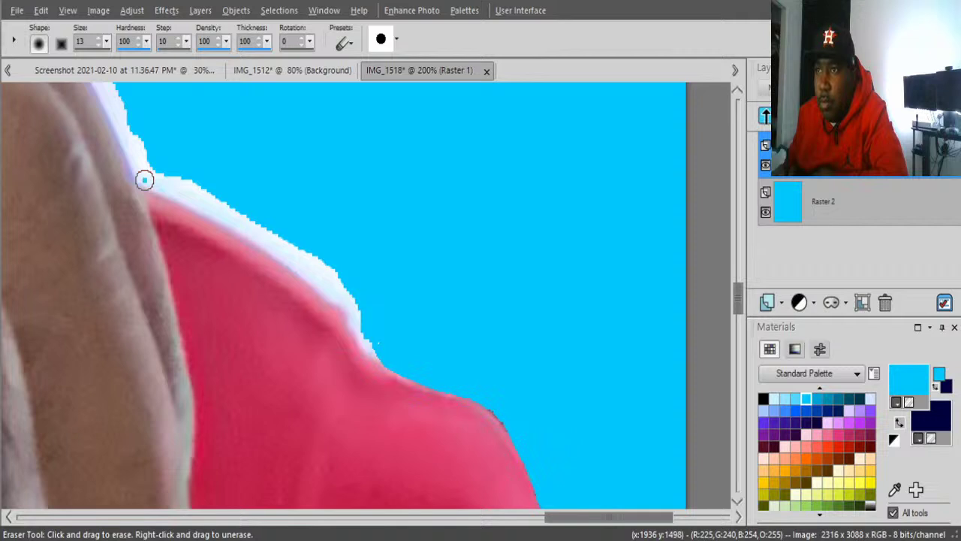
mouse_move(144, 180)
mouse_down()
mouse_move(205, 204)
mouse_move(305, 269)
mouse_move(350, 311)
mouse_move(373, 352)
mouse_up()
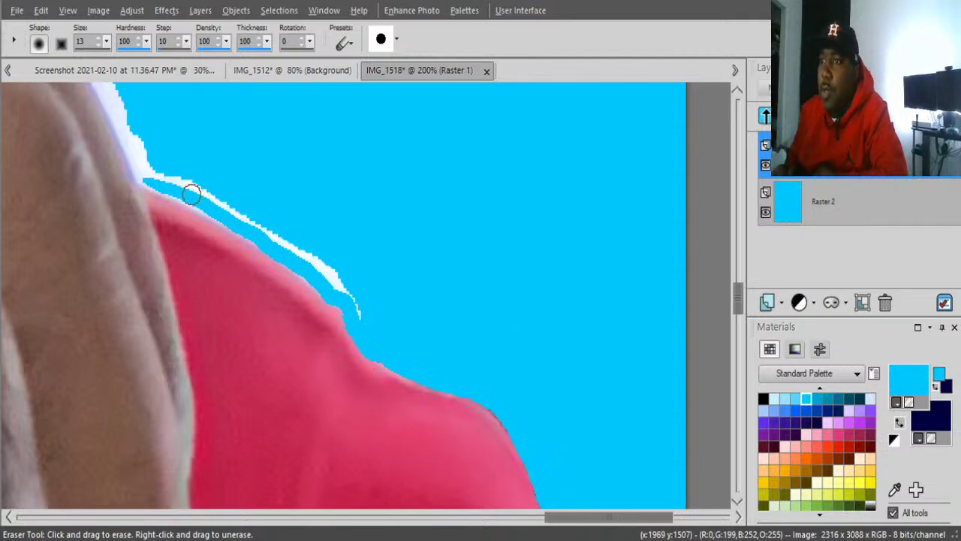
mouse_move(192, 194)
mouse_down()
mouse_move(256, 219)
mouse_move(357, 311)
mouse_up()
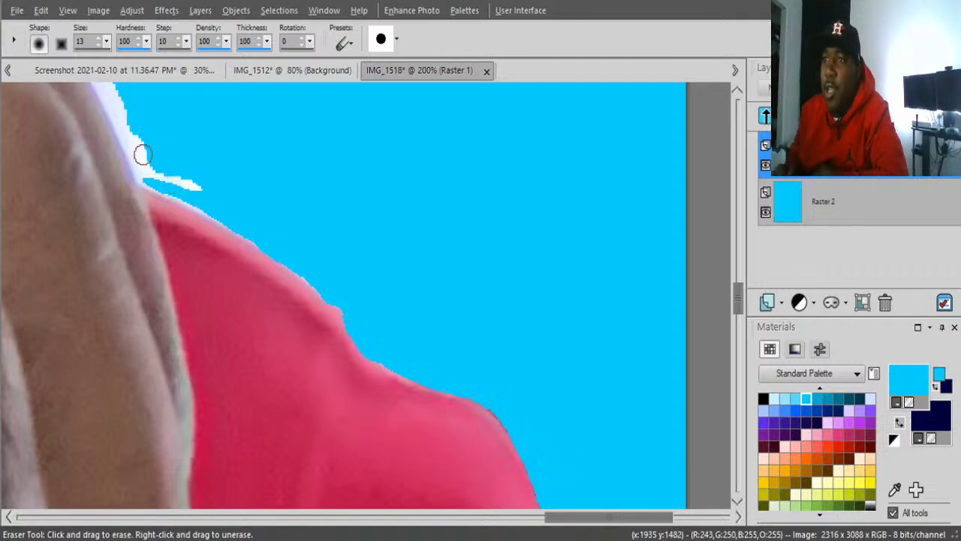
drag(140, 163, 190, 199)
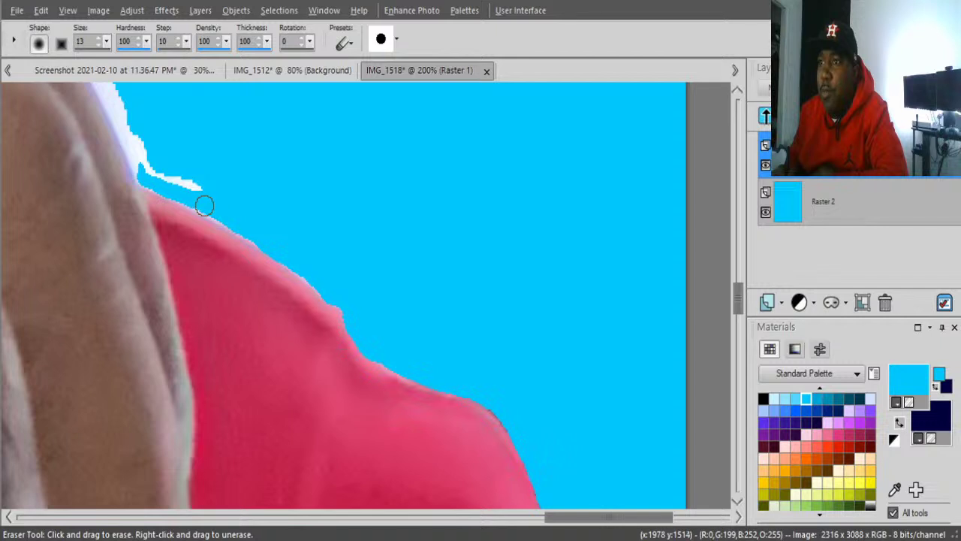
mouse_move(145, 160)
mouse_down()
mouse_move(160, 177)
mouse_move(196, 186)
mouse_move(146, 168)
mouse_move(139, 145)
mouse_up()
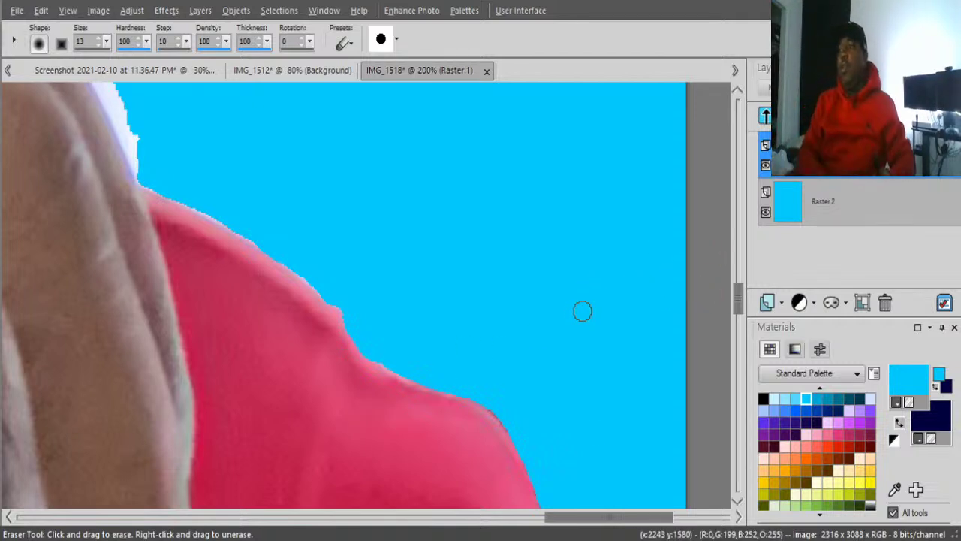
Step: Erase the pale fringe along the lower outer edge of the hand, from the red shoulder up toward the knuckle
drag(608, 517, 558, 517)
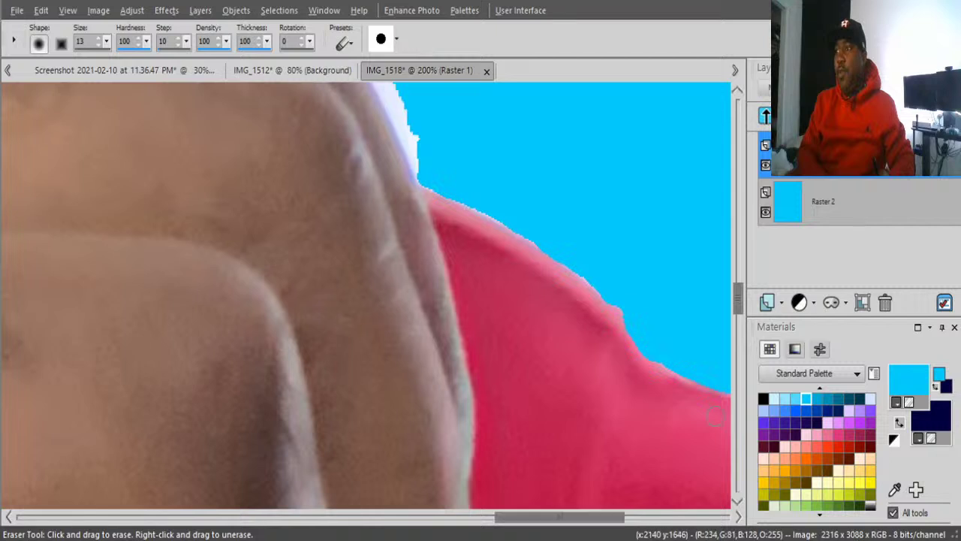
drag(738, 296, 739, 275)
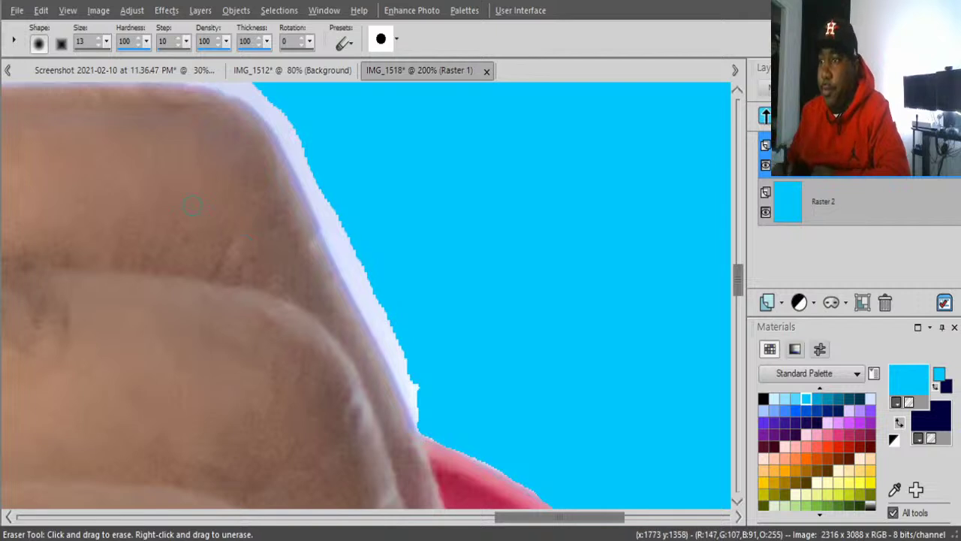
drag(335, 243, 345, 274)
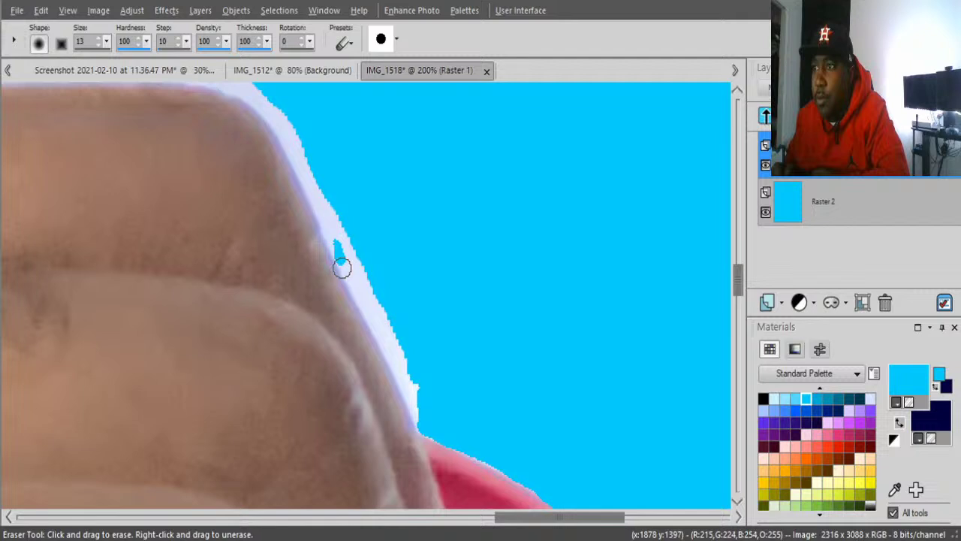
drag(339, 257, 390, 350)
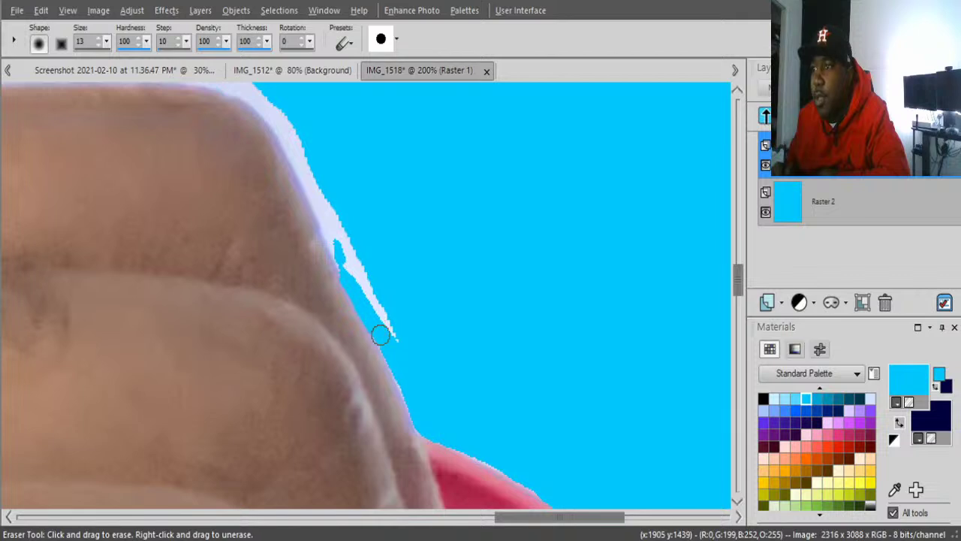
mouse_move(361, 296)
mouse_down()
mouse_move(348, 257)
mouse_move(386, 321)
mouse_up()
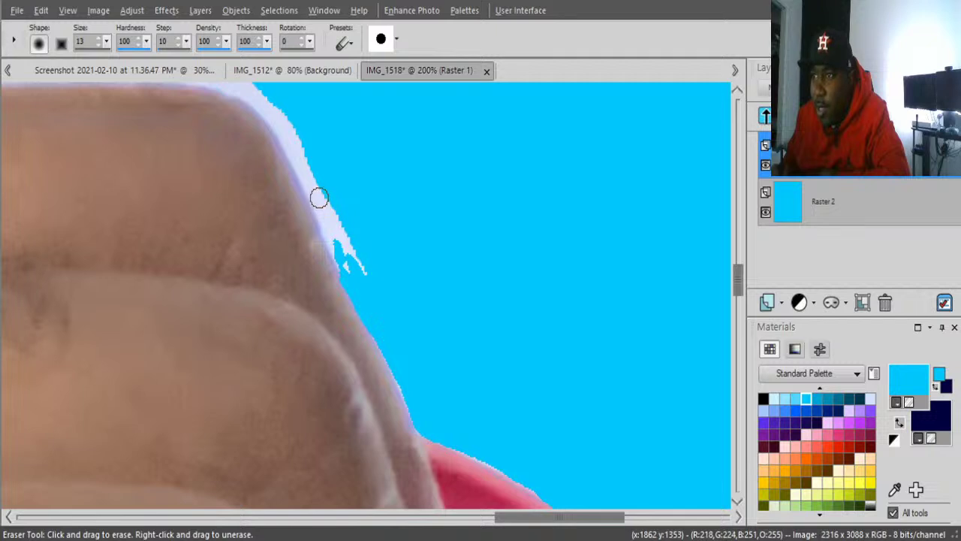
mouse_move(318, 196)
mouse_down()
mouse_move(350, 272)
mouse_move(330, 202)
mouse_move(360, 261)
mouse_up()
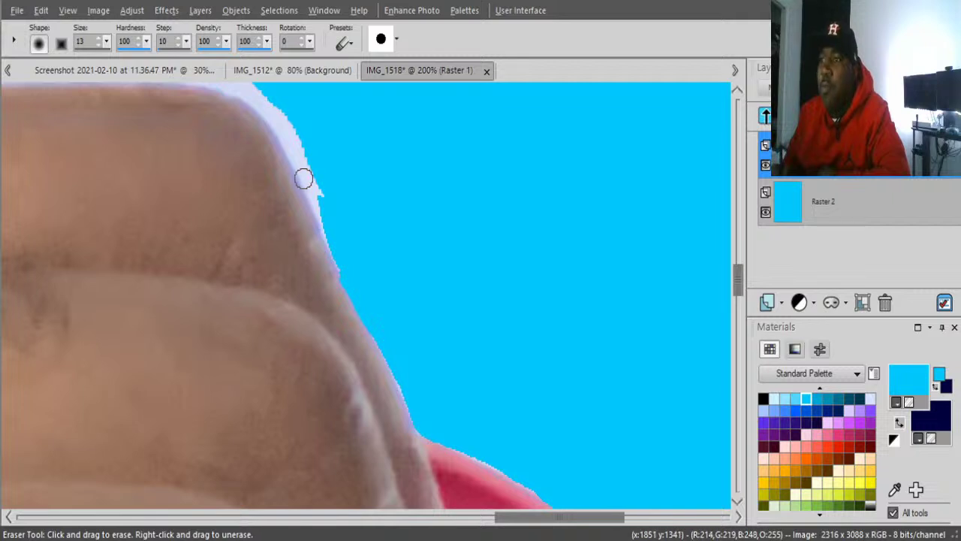
Step: Erase the remaining pale fringe along the upper outer edge of the hand and around the knuckle's corner
drag(290, 150, 306, 189)
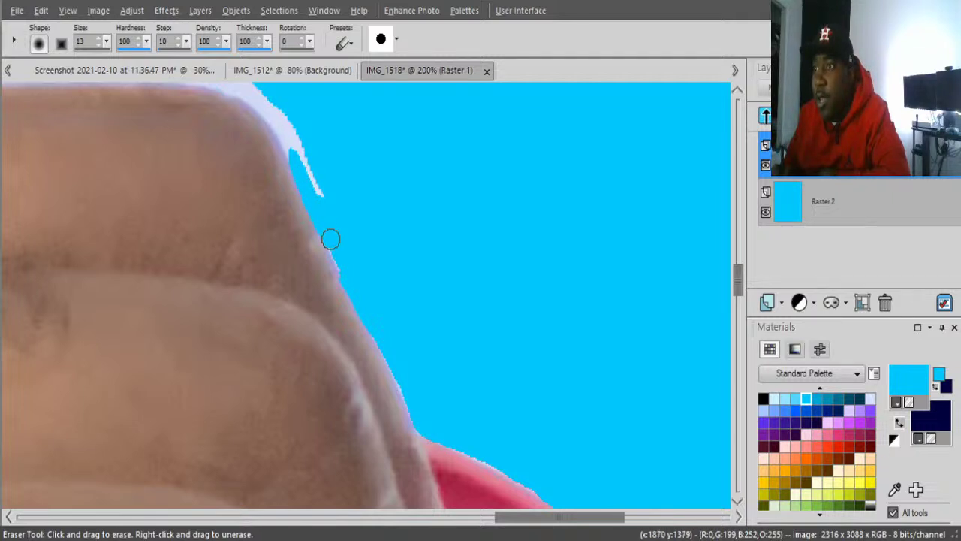
drag(346, 266, 353, 268)
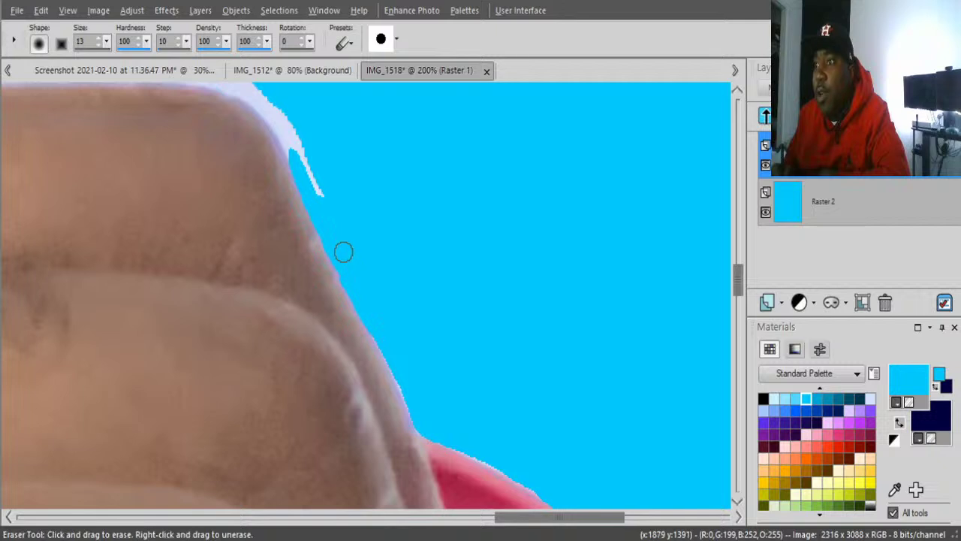
drag(294, 137, 324, 202)
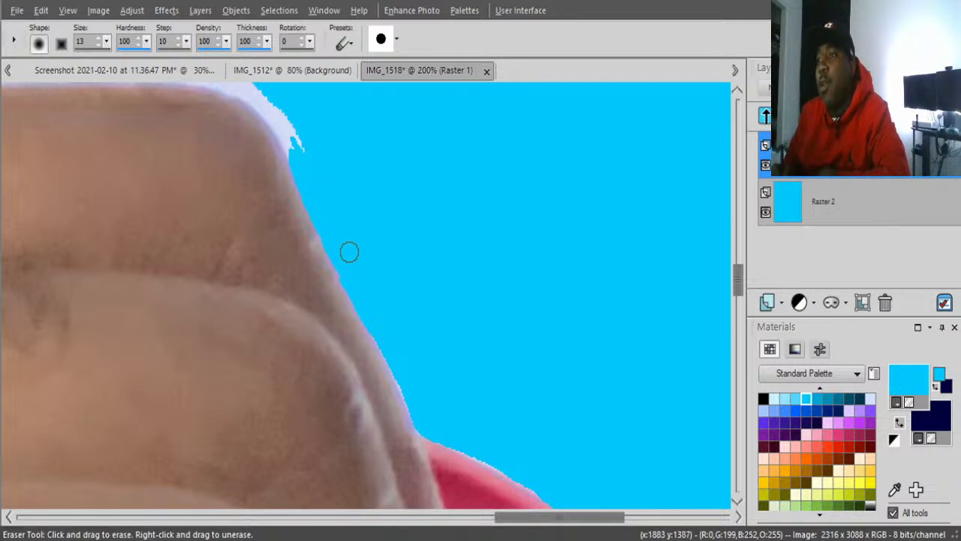
drag(345, 270, 352, 277)
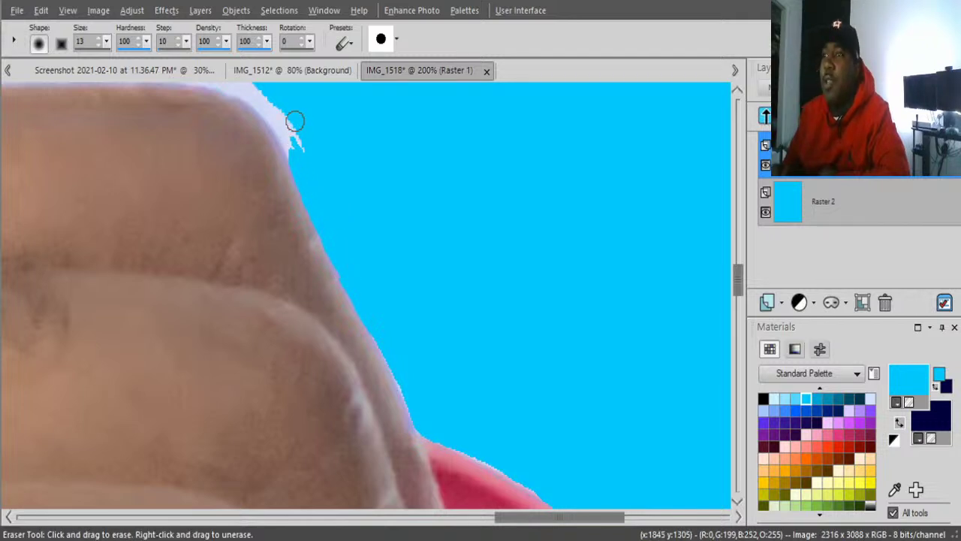
mouse_move(244, 95)
mouse_down()
mouse_move(289, 154)
mouse_move(295, 148)
mouse_move(254, 91)
mouse_up()
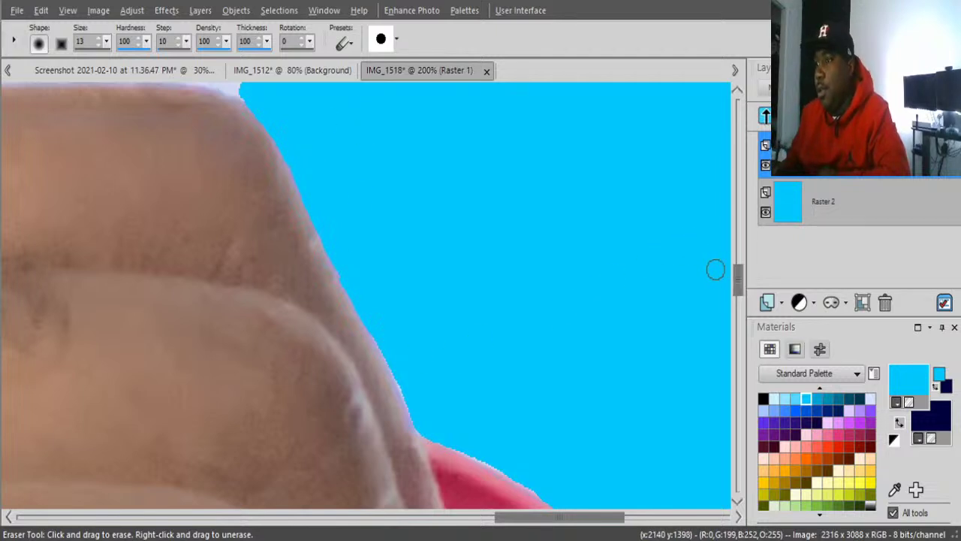
Step: Erase the pale fringe along the top of the fist, from the base of the raised finger to the outer knuckle
scroll(603, 234, up, 2)
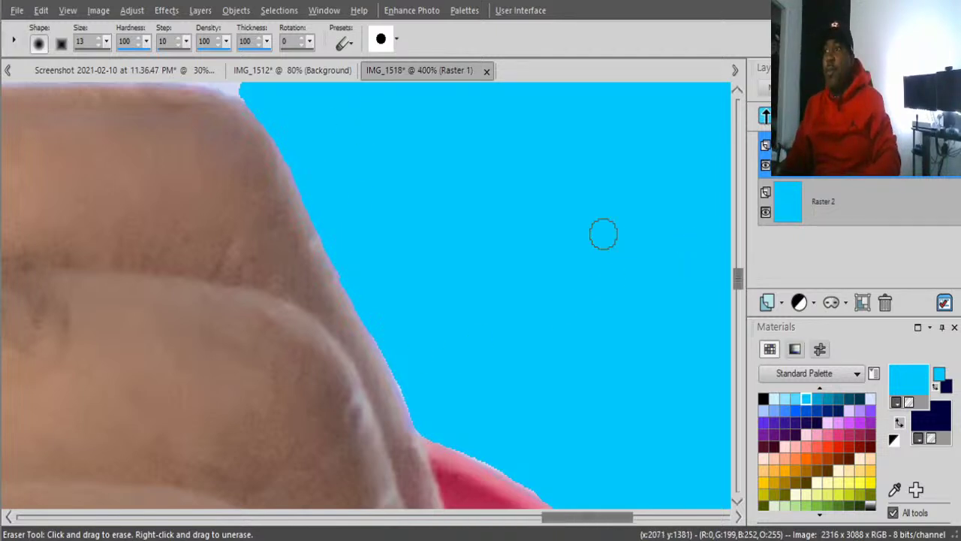
scroll(603, 235, down, 2)
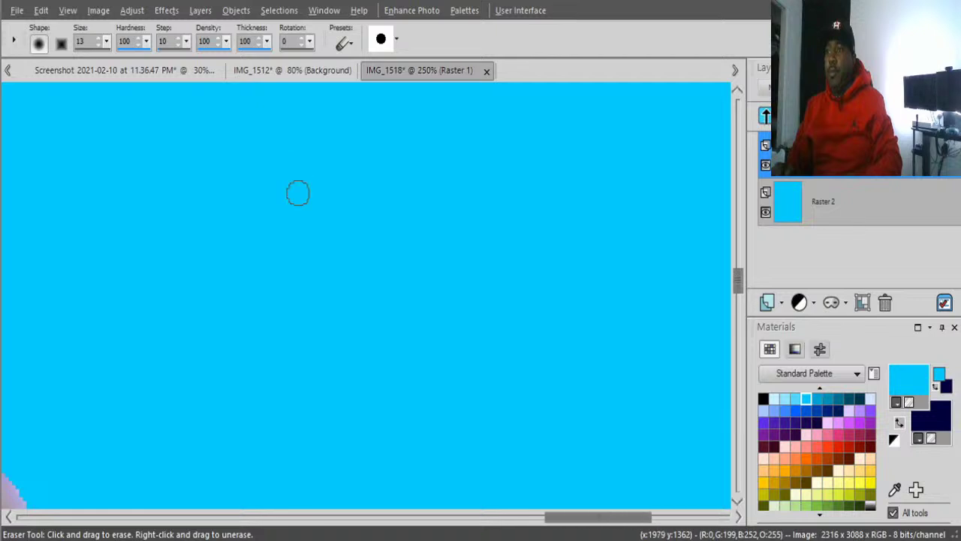
scroll(297, 194, down, 5)
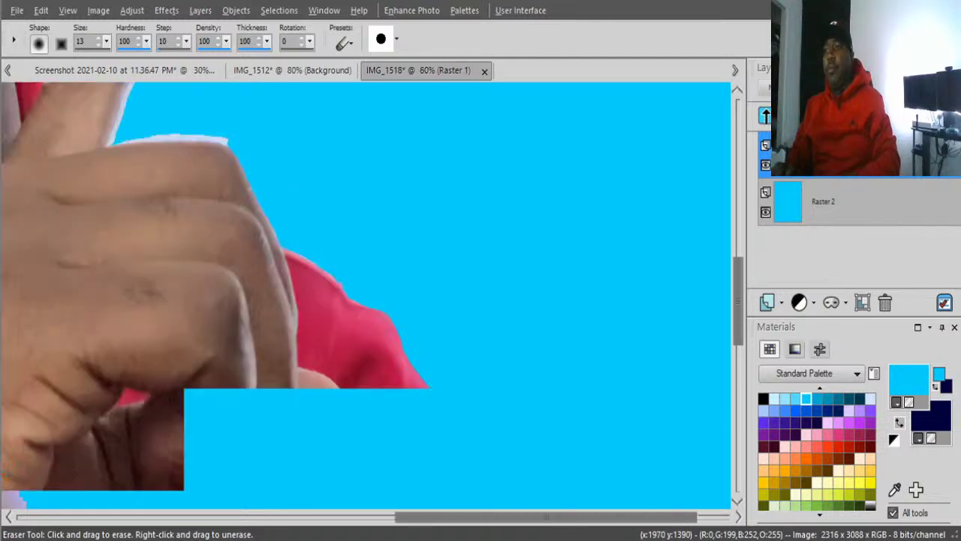
scroll(292, 205, down, 4)
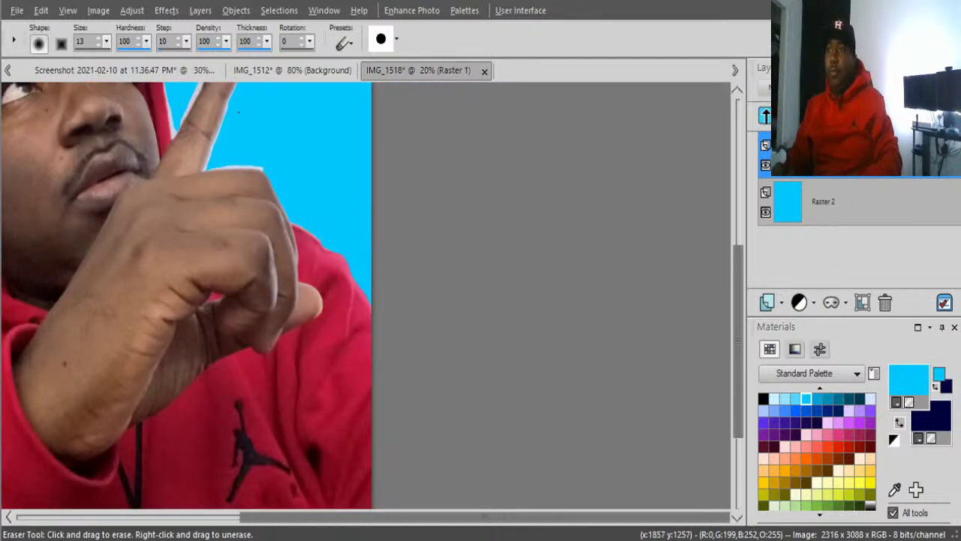
scroll(410, 233, down, 2)
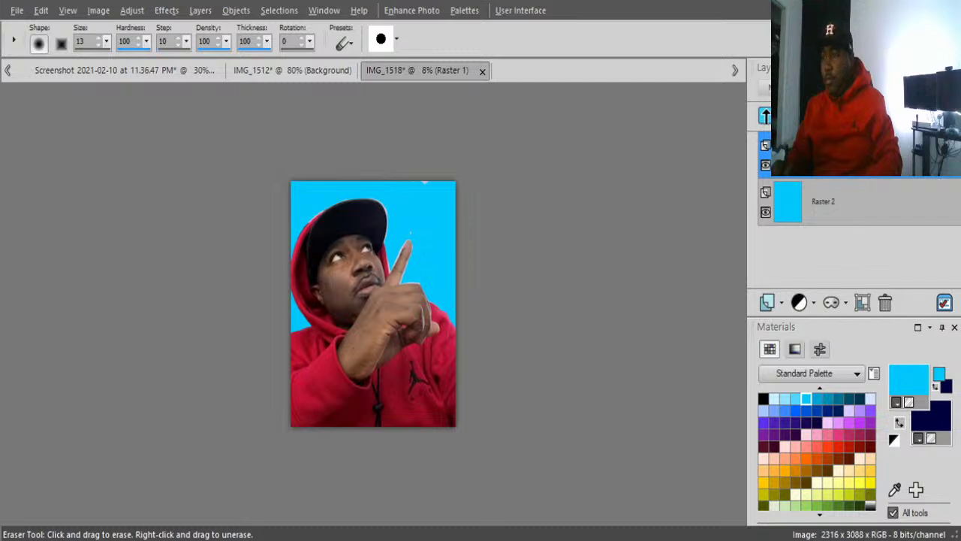
scroll(437, 168, up, 2)
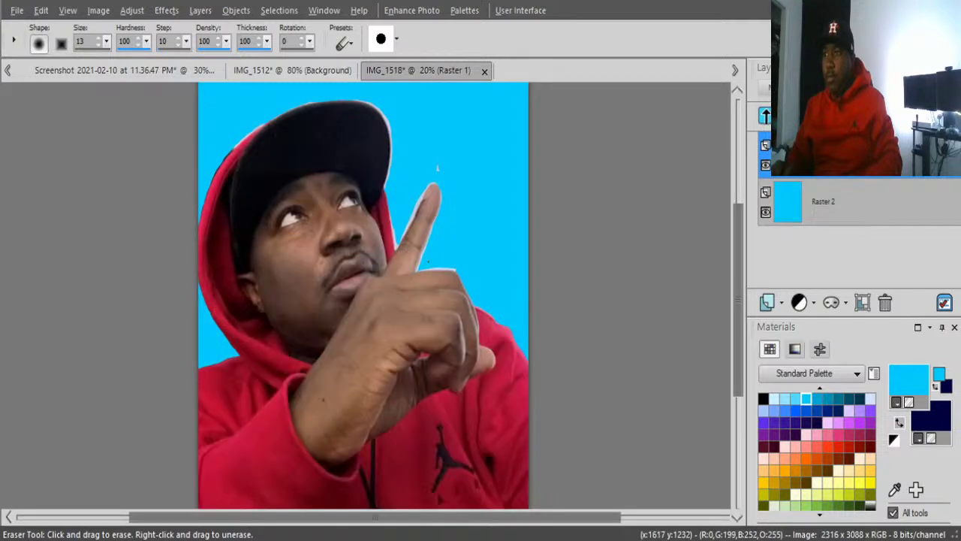
scroll(439, 263, up, 3)
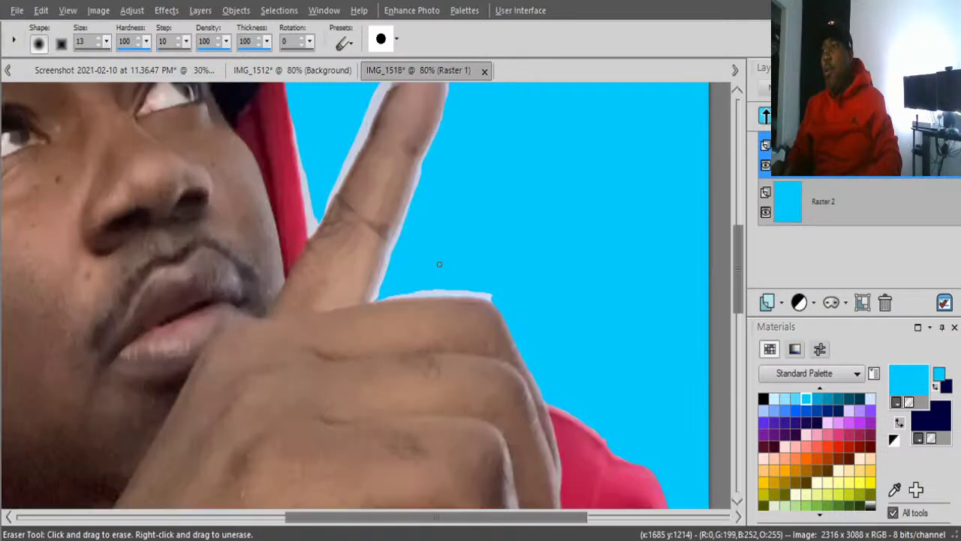
scroll(440, 264, up, 3)
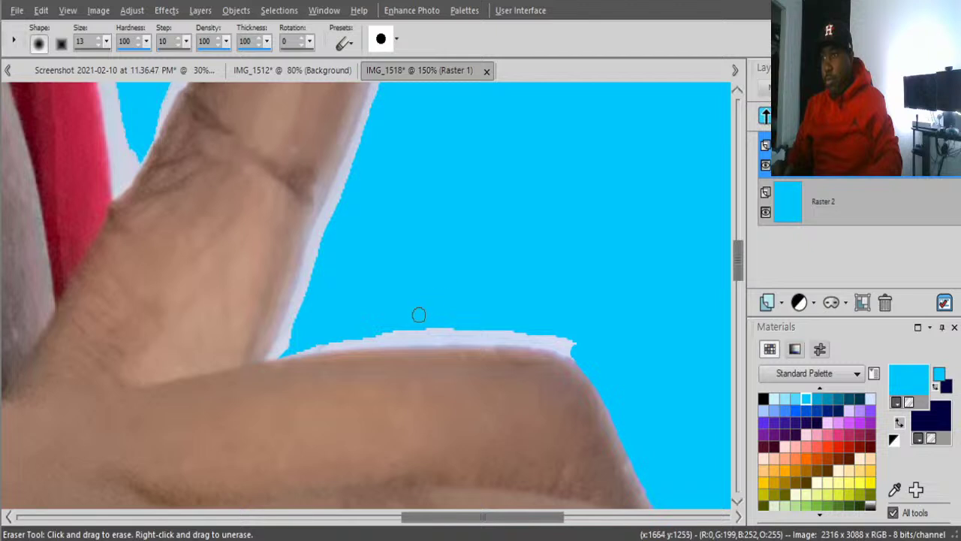
scroll(419, 315, up, 2)
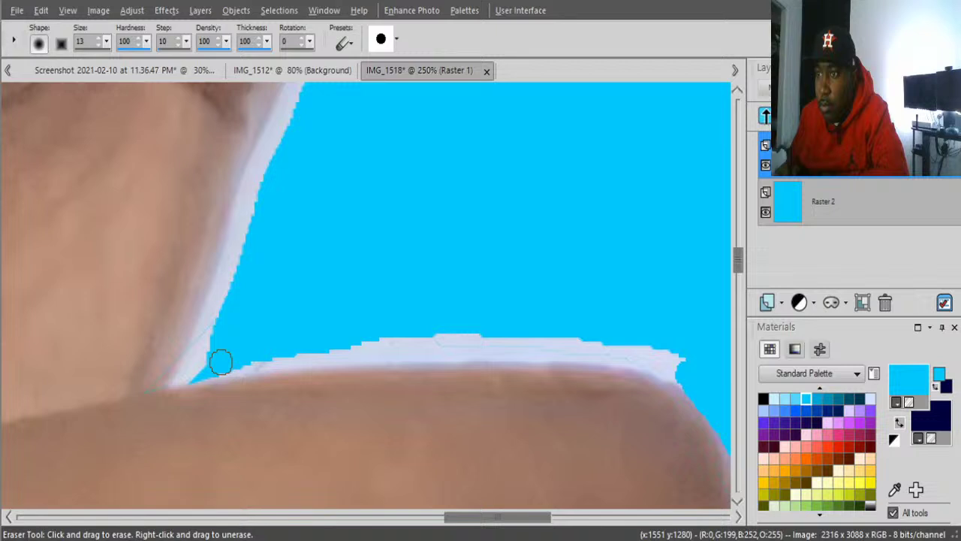
mouse_move(232, 367)
mouse_down()
mouse_move(404, 350)
mouse_move(352, 354)
mouse_up()
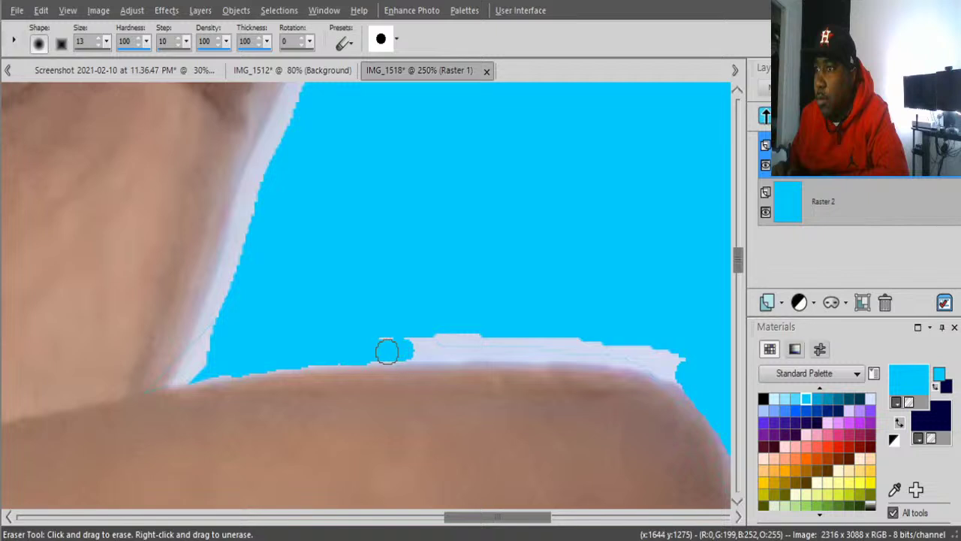
drag(370, 353, 413, 347)
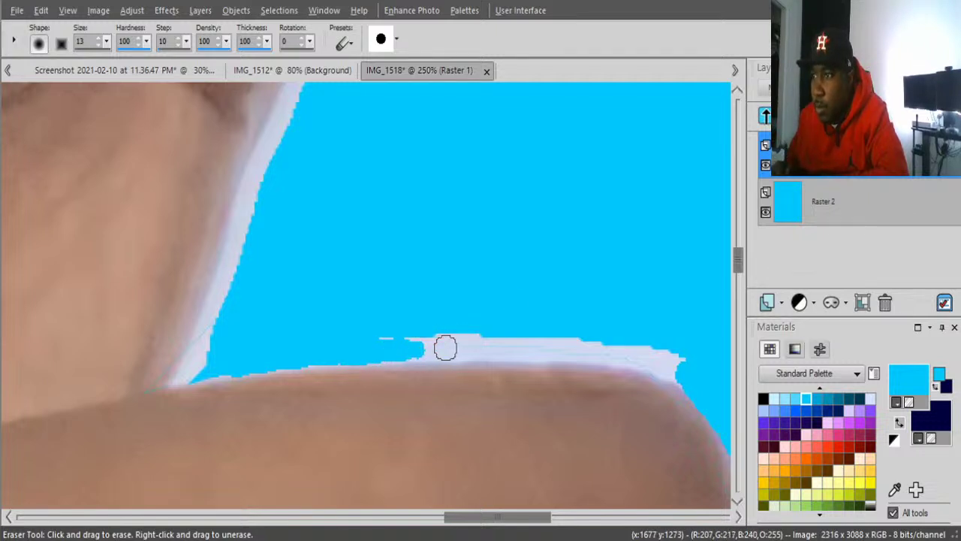
mouse_move(441, 350)
mouse_down()
mouse_move(410, 351)
mouse_move(586, 350)
mouse_up()
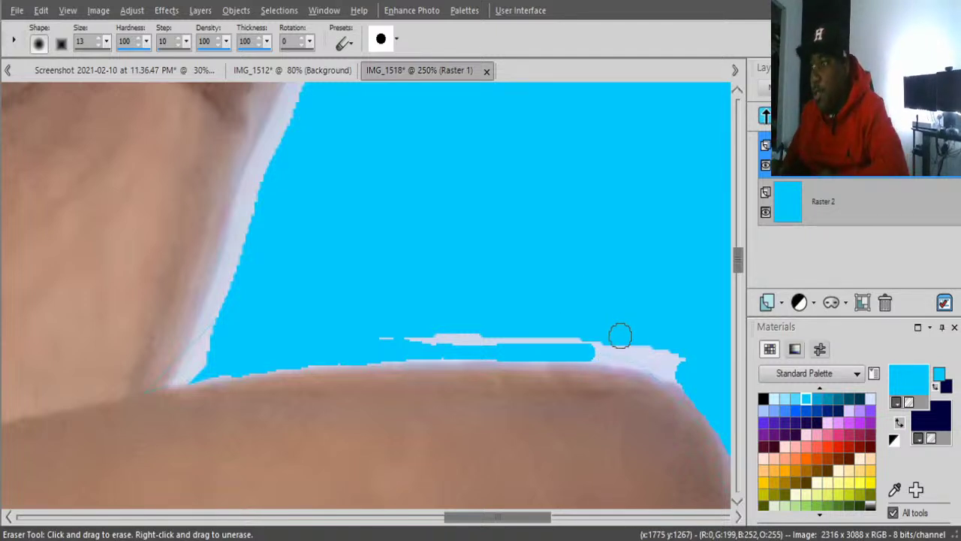
mouse_move(595, 352)
mouse_down()
mouse_move(578, 352)
mouse_move(644, 359)
mouse_move(691, 383)
mouse_move(682, 362)
mouse_move(648, 345)
mouse_move(394, 336)
mouse_up()
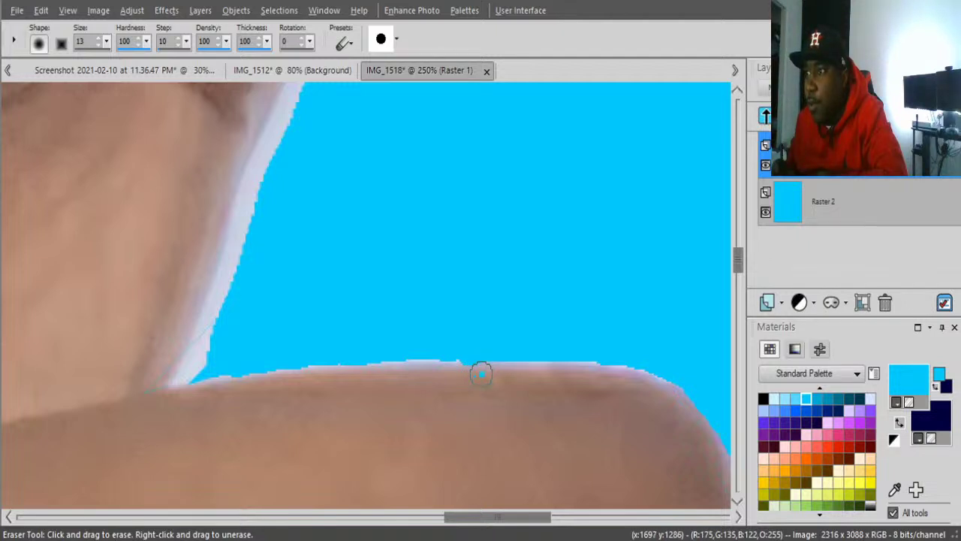
drag(481, 373, 472, 382)
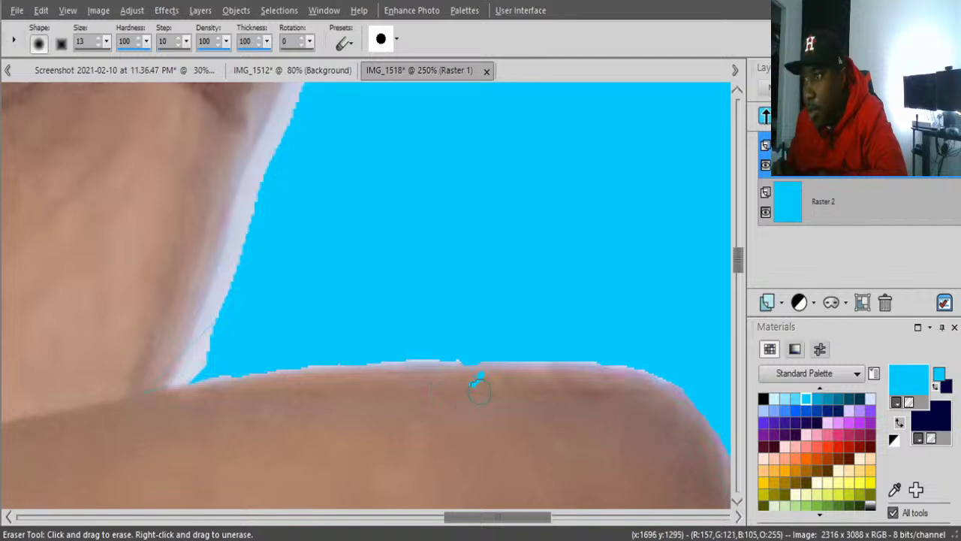
key(b)
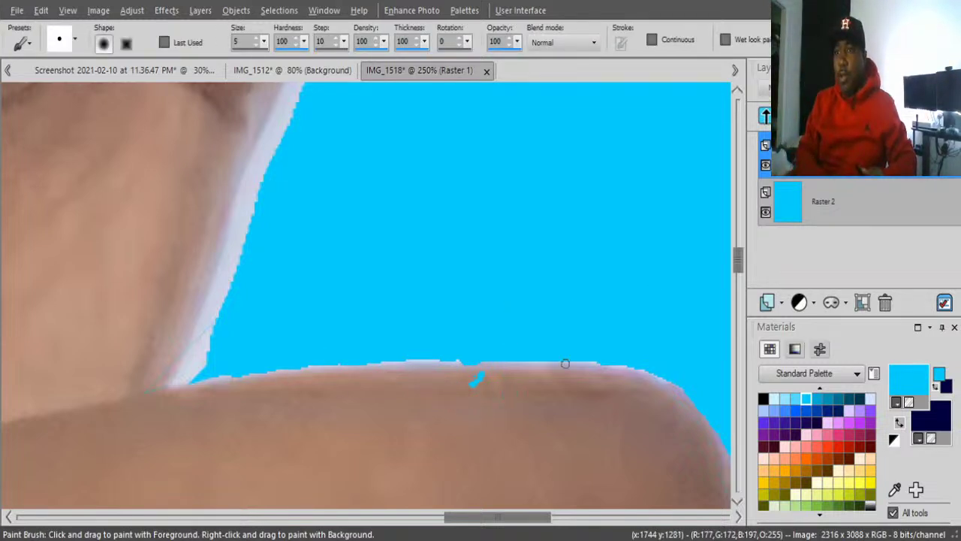
key(x)
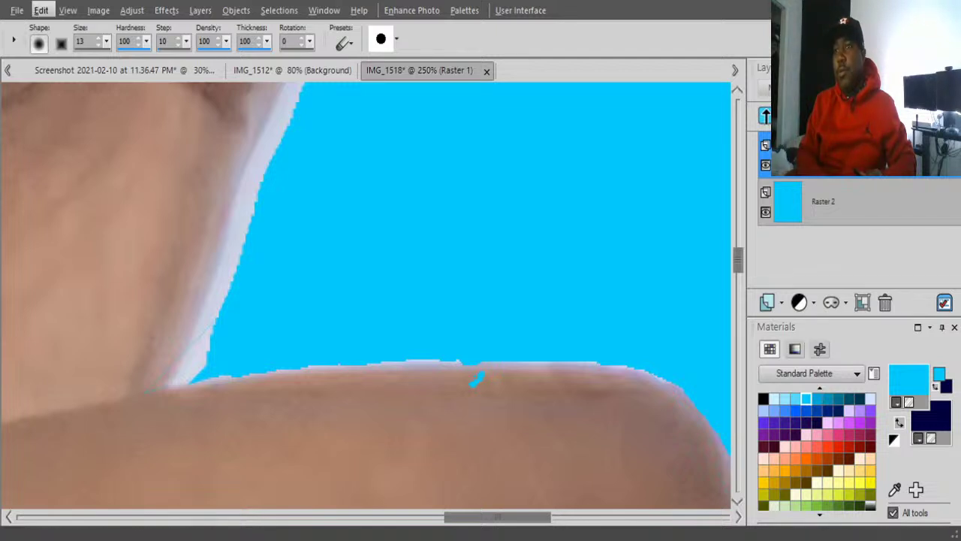
click(41, 10)
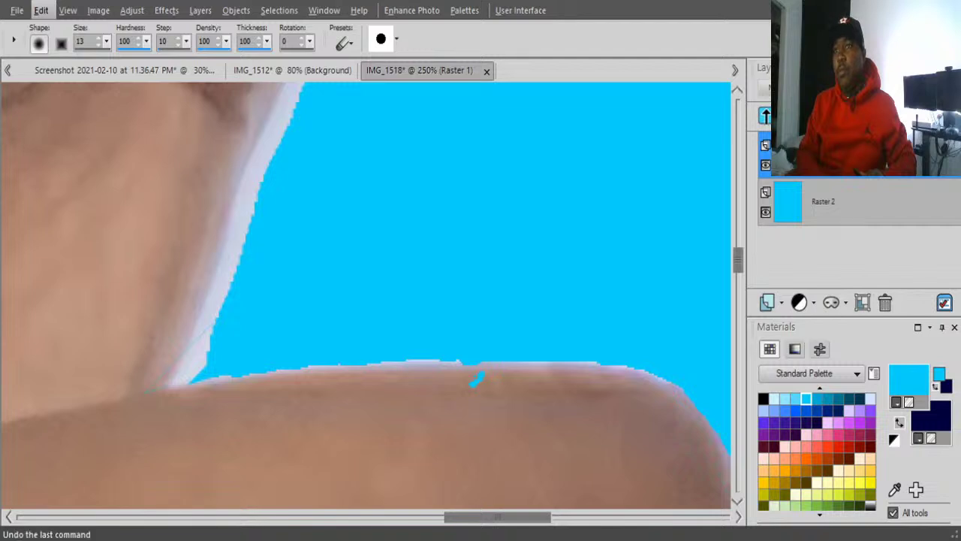
click(56, 28)
click(40, 10)
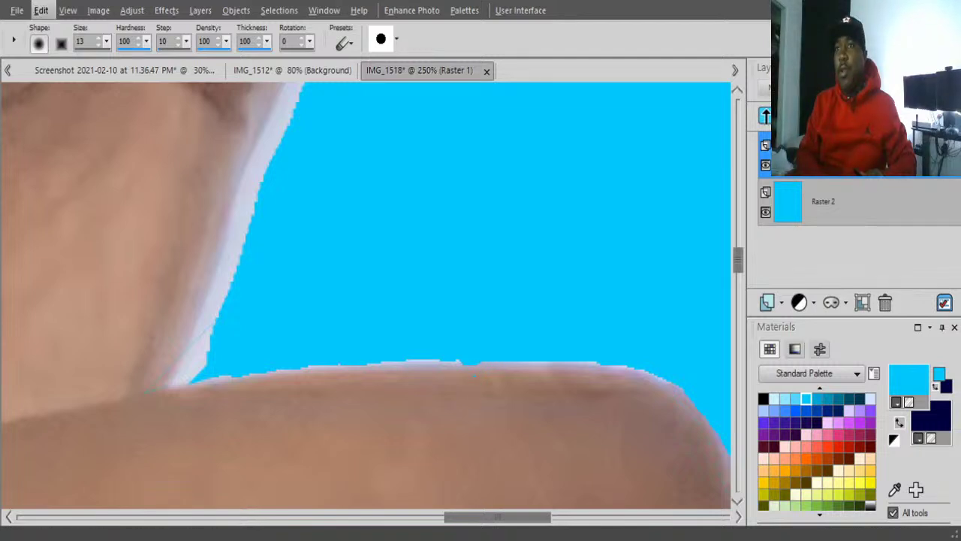
click(56, 28)
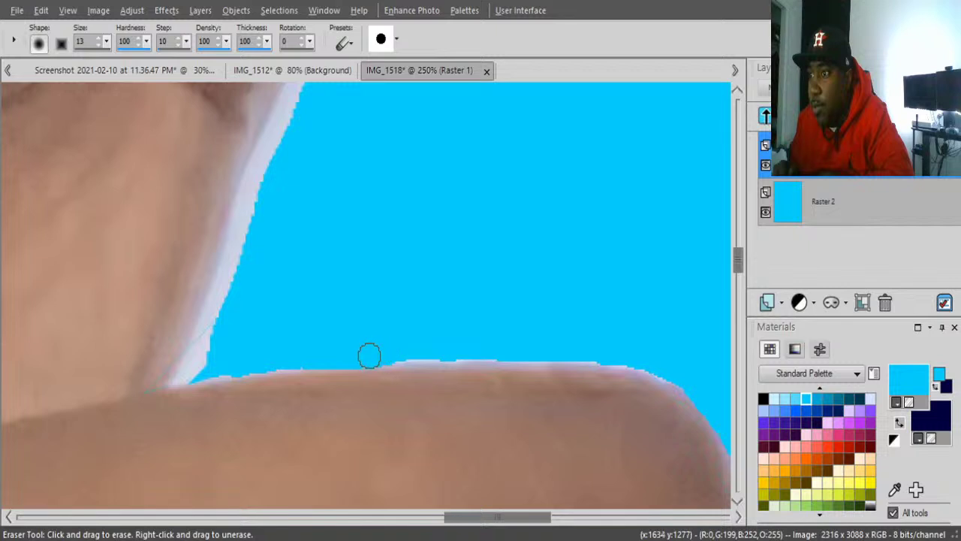
Step: Erase the remaining pale fringe along the fist's top edge toward the outer knuckle, restoring skin where the eraser cuts too deep
drag(389, 351, 500, 350)
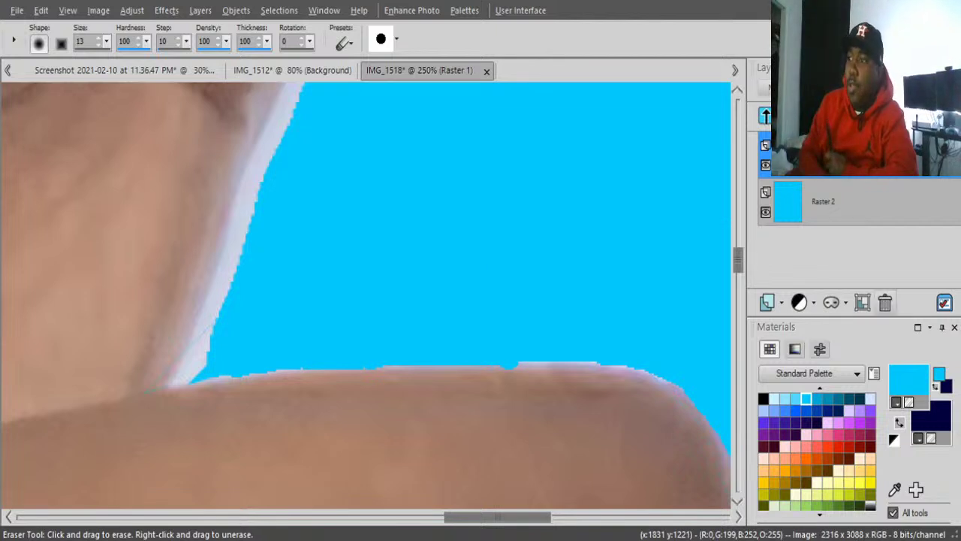
click(515, 378)
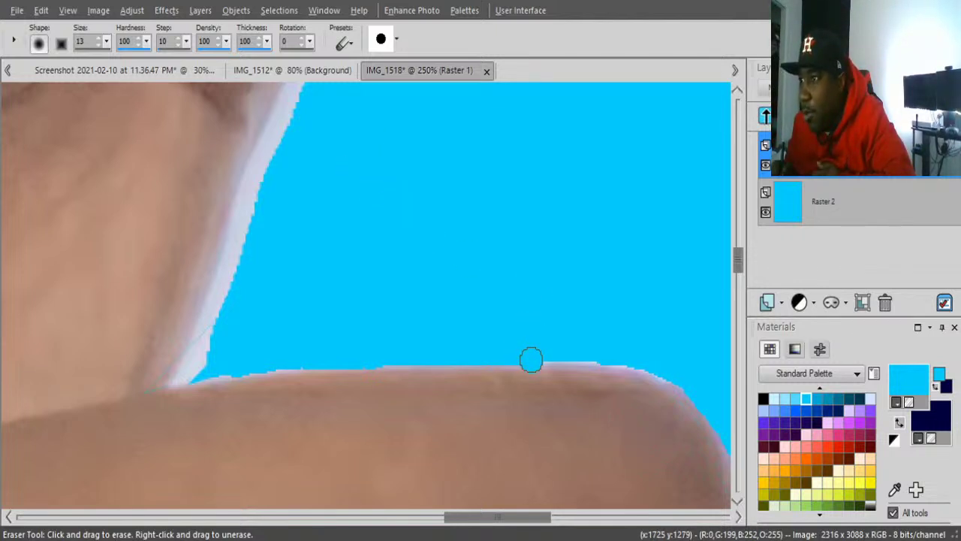
drag(531, 359, 604, 355)
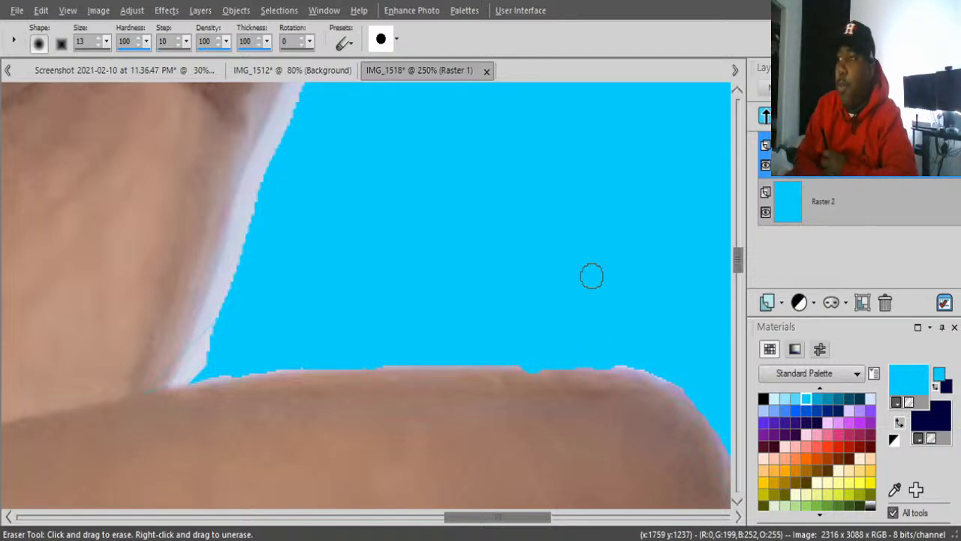
click(526, 382)
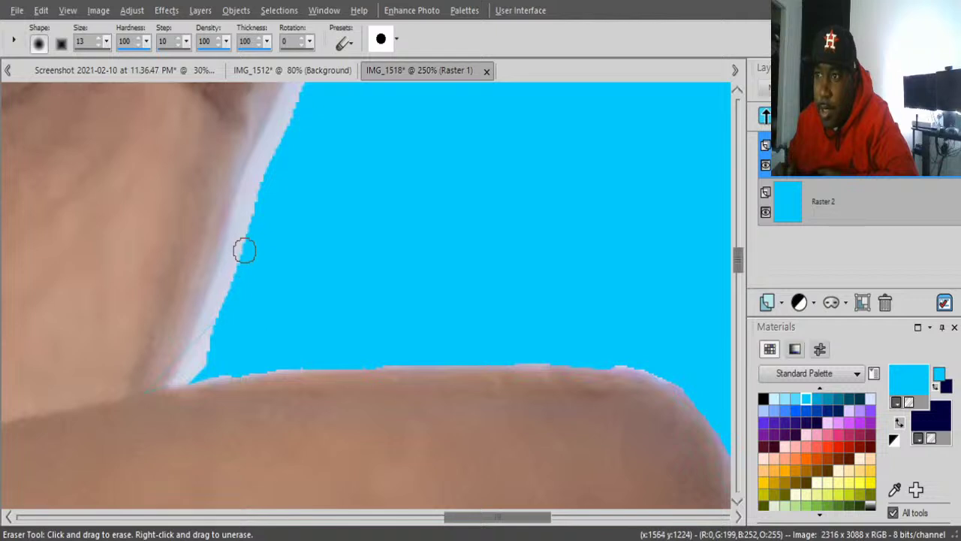
Step: Erase the white fringe along the raised finger's edge beside the fist, from its base up toward the lower crease
mouse_move(242, 249)
mouse_down()
mouse_move(190, 368)
mouse_move(231, 316)
mouse_move(232, 361)
mouse_move(206, 375)
mouse_move(195, 352)
mouse_up()
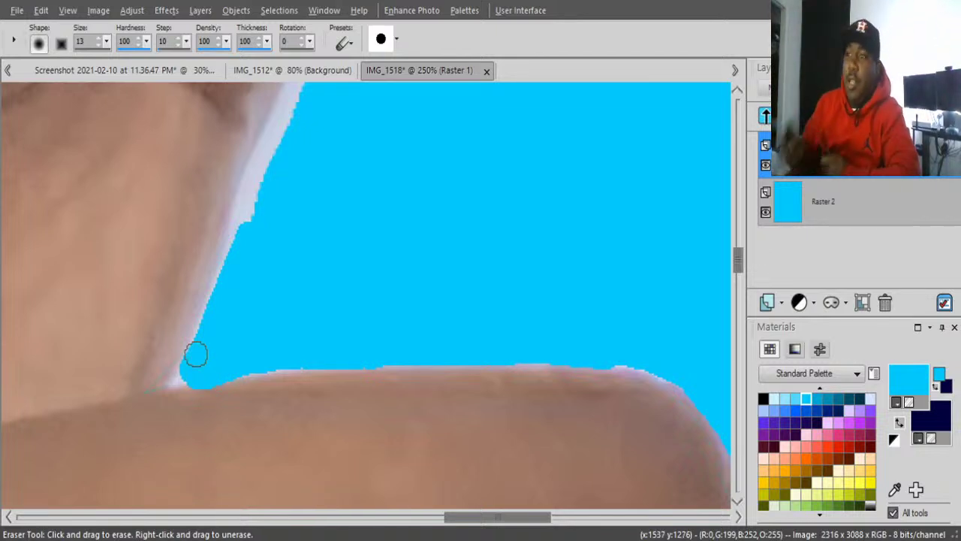
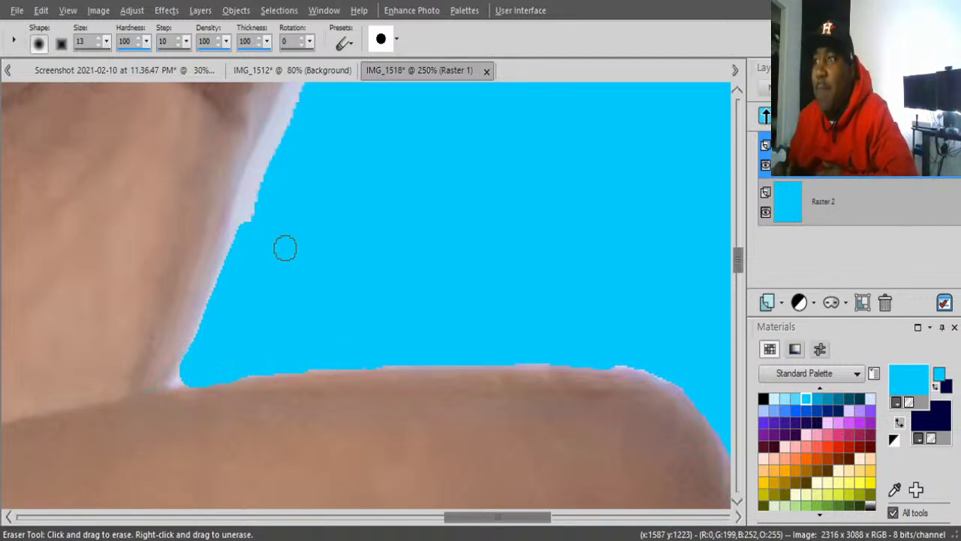
mouse_move(253, 221)
mouse_down()
mouse_move(263, 190)
mouse_move(187, 374)
mouse_up()
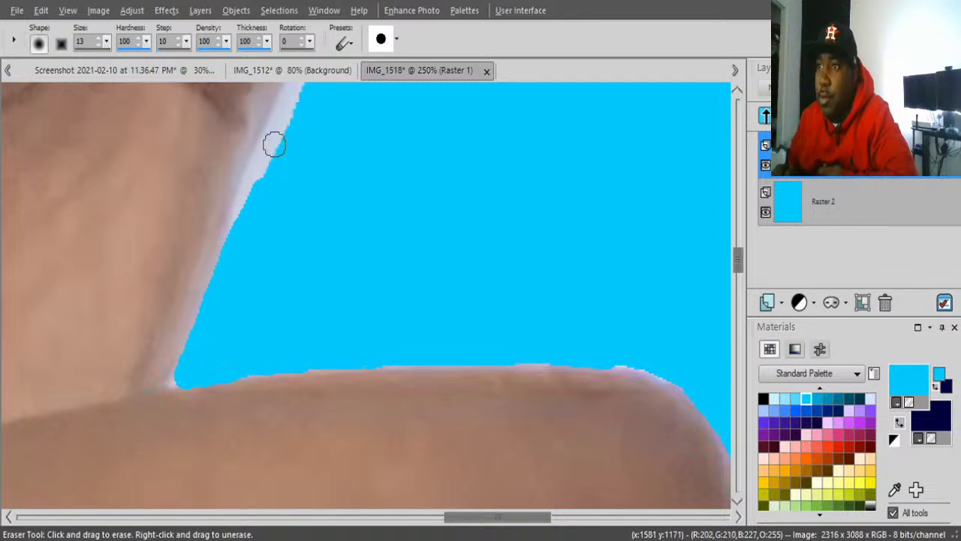
drag(272, 144, 235, 239)
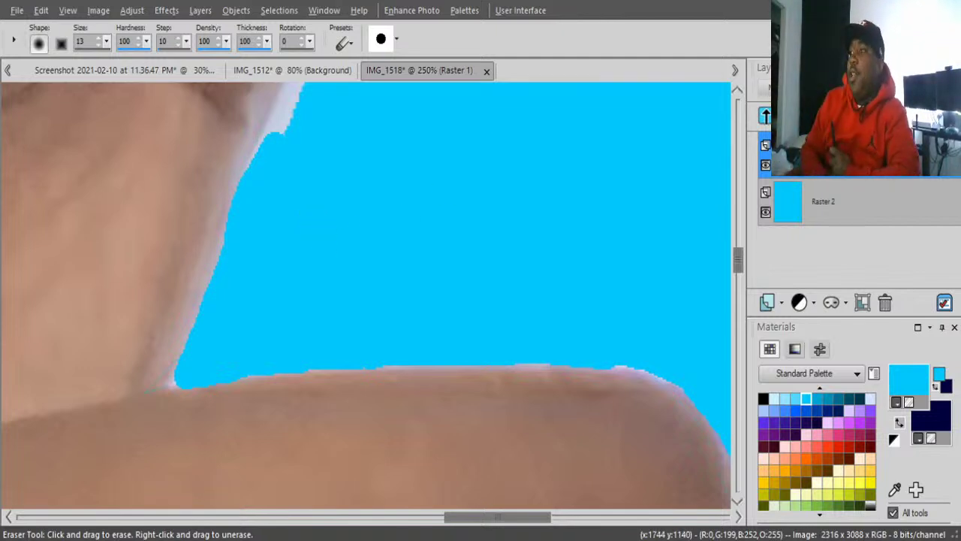
Step: Erase the pale fringe along the same side of the raised finger, from the lower crease to just above the next joint
scroll(368, 293, up, 3)
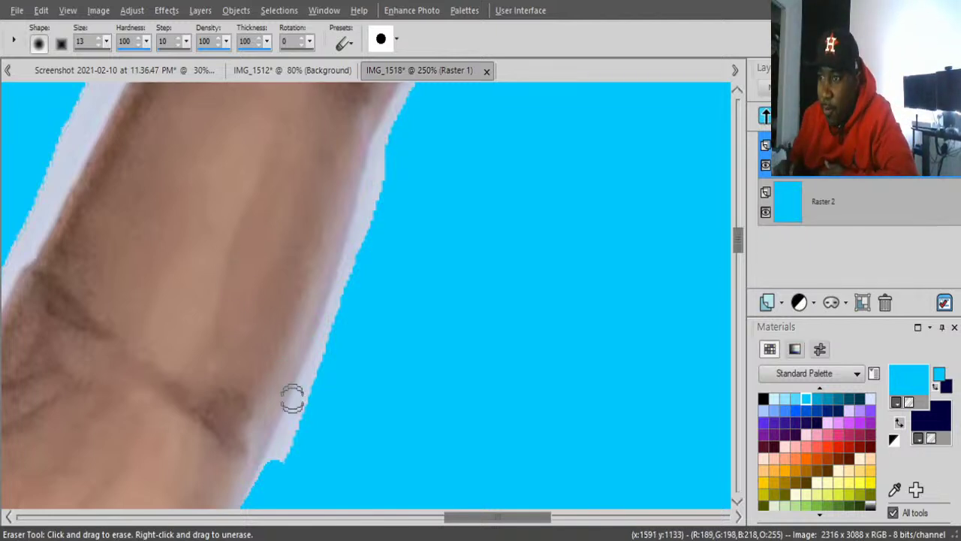
drag(318, 369, 272, 475)
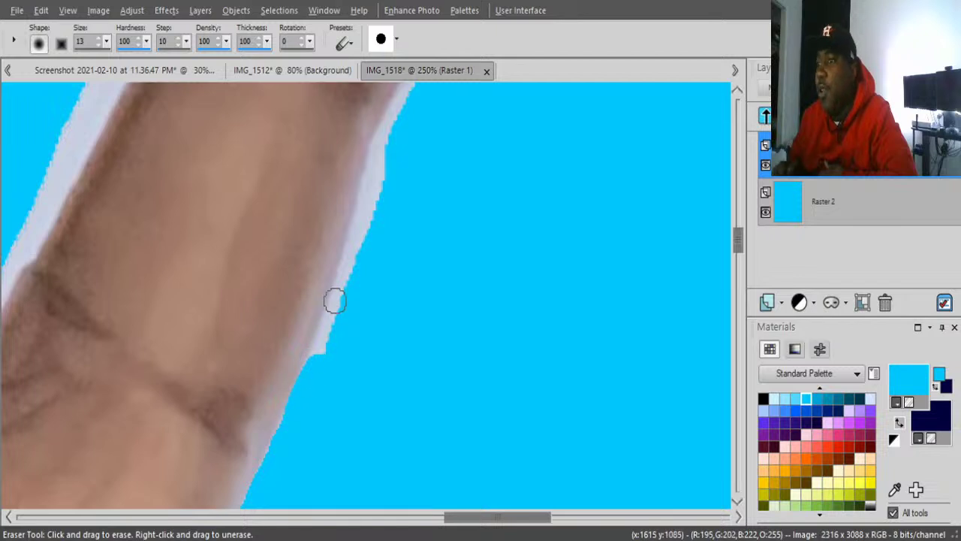
drag(364, 255, 321, 360)
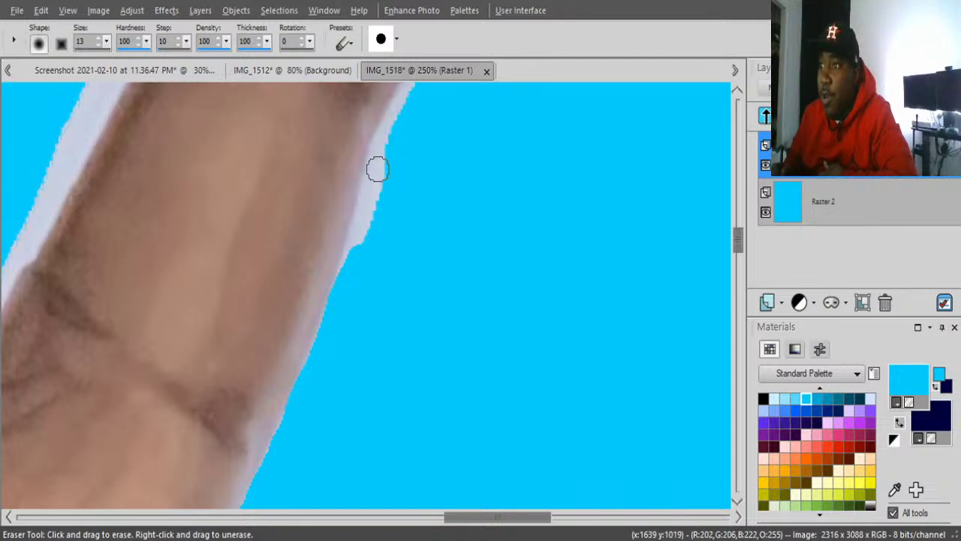
drag(376, 167, 358, 241)
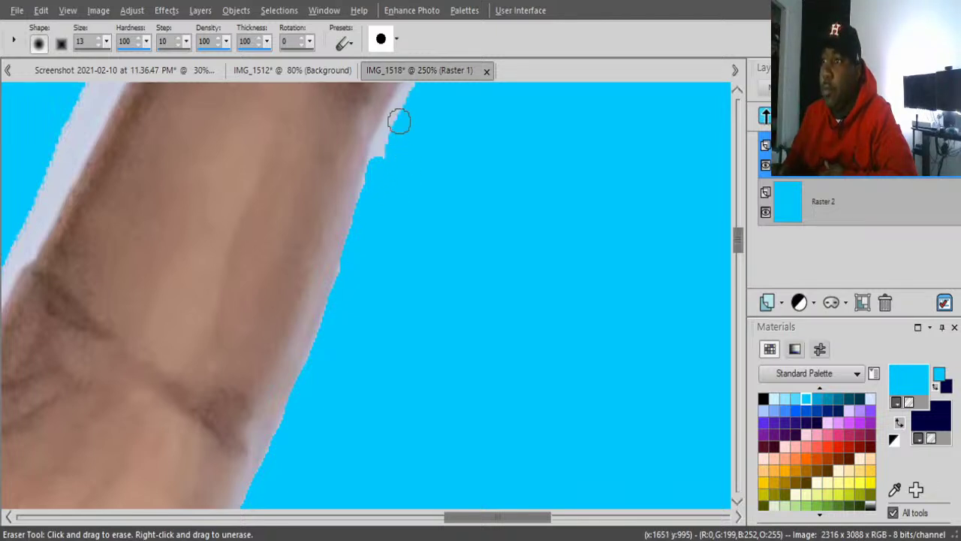
drag(402, 120, 384, 149)
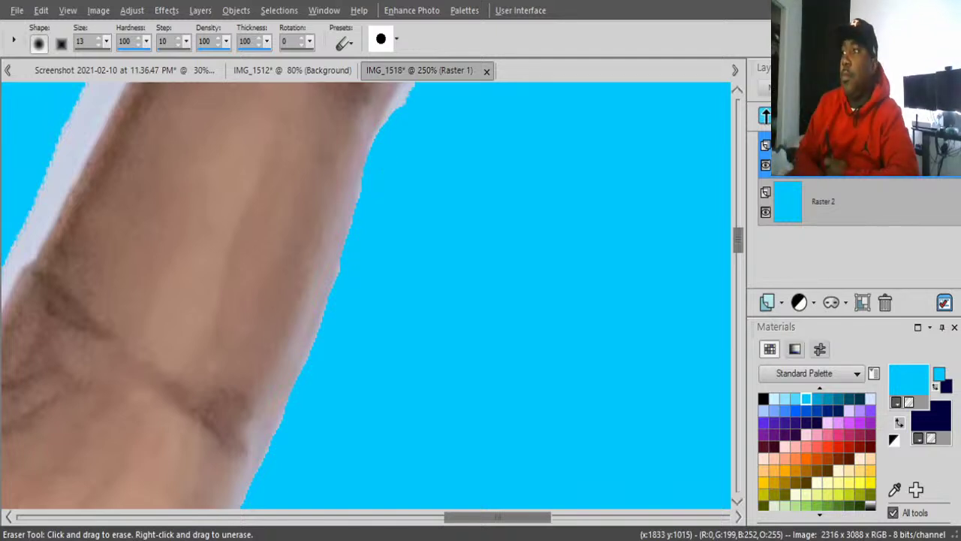
scroll(366, 297, up, 5)
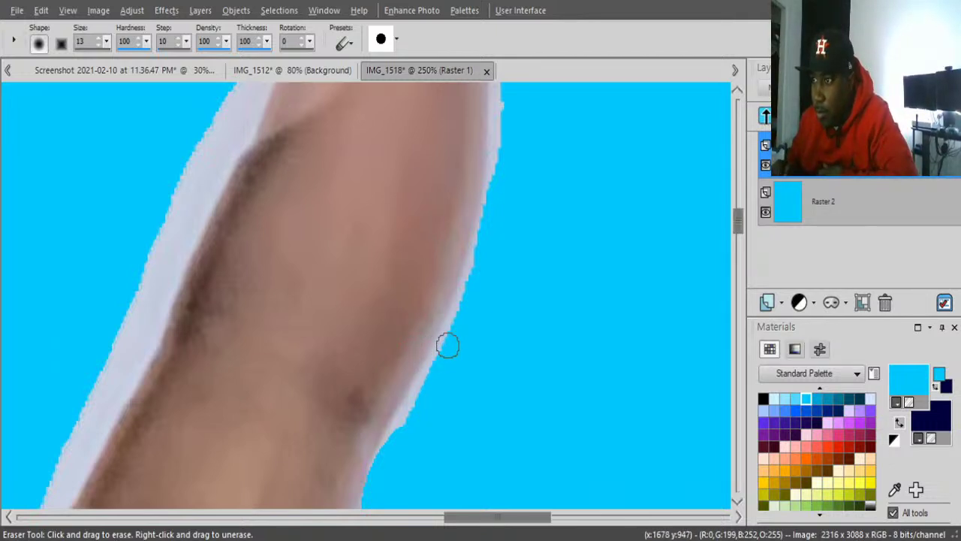
drag(439, 360, 384, 459)
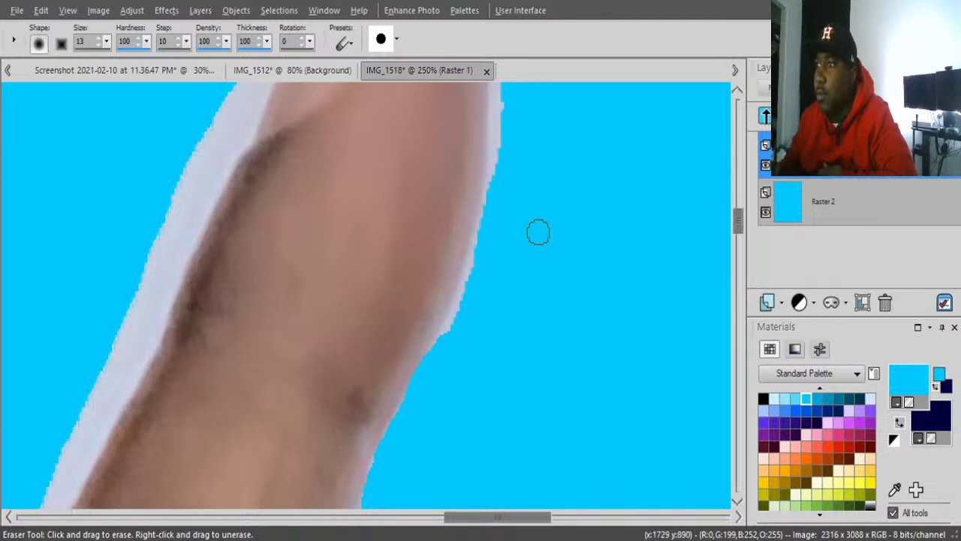
Step: Erase the pale fringe along the right edge of the raised finger, from the knuckle up towards the tip
drag(478, 253, 461, 318)
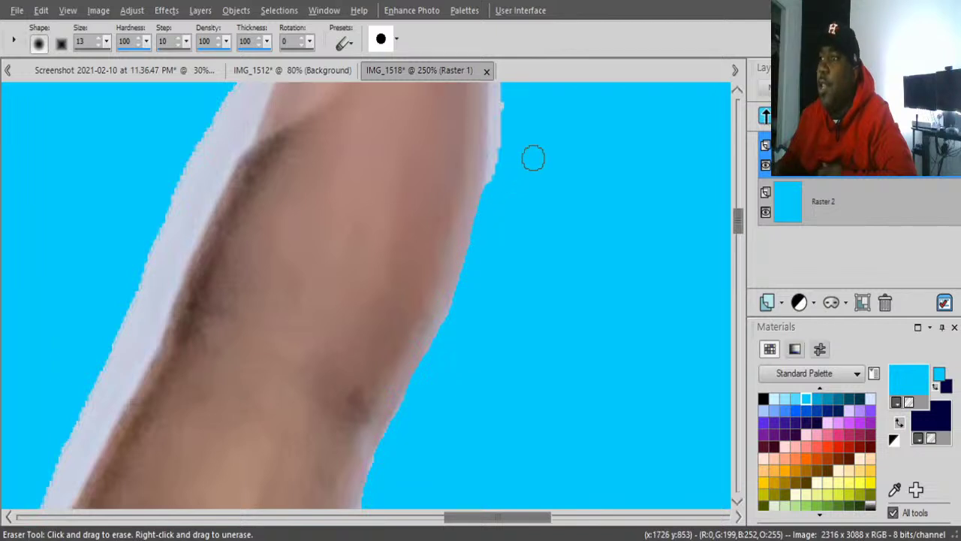
drag(503, 125, 495, 166)
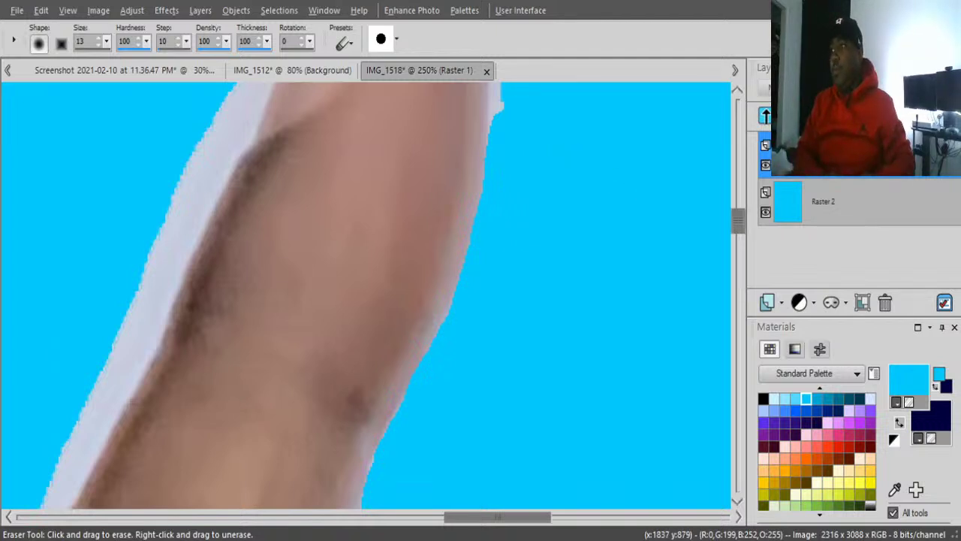
scroll(738, 220, up, 3)
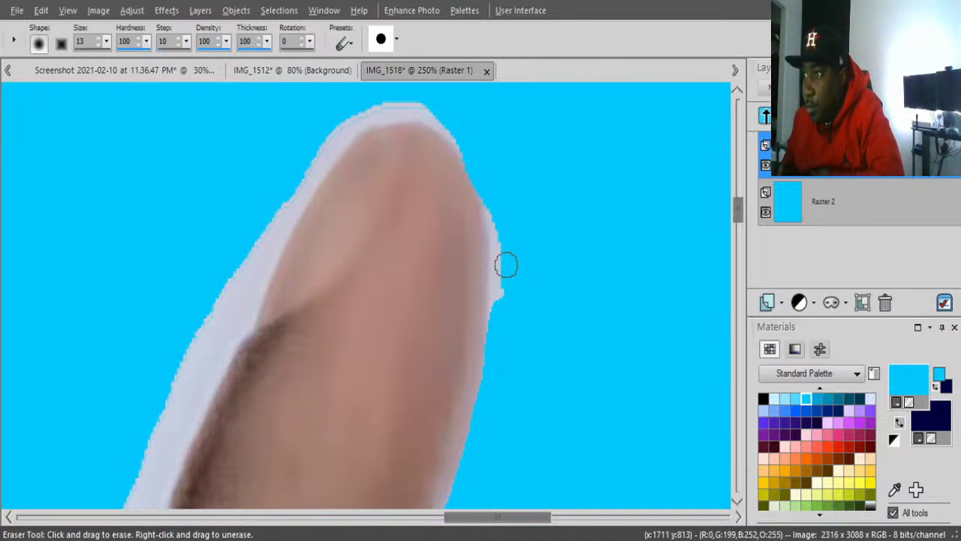
drag(504, 250, 500, 328)
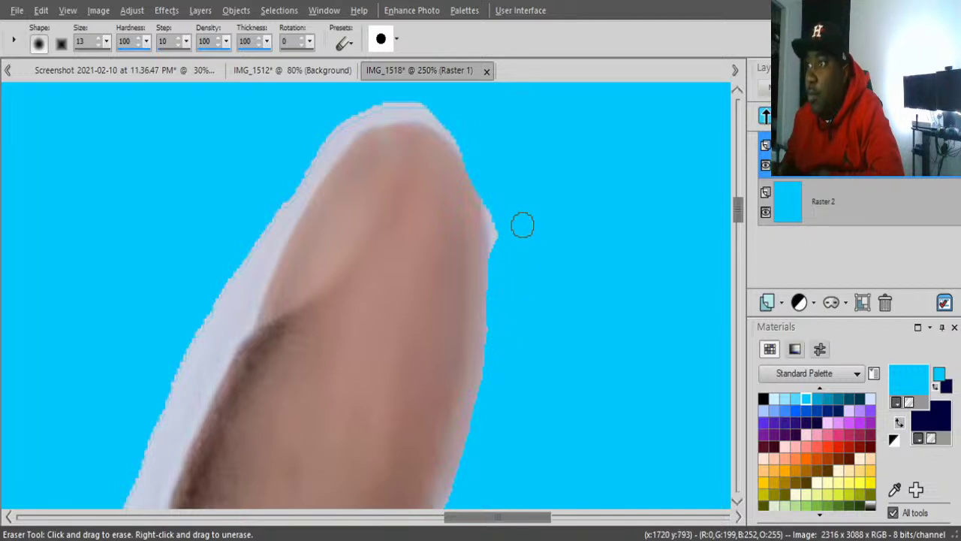
drag(495, 204, 499, 237)
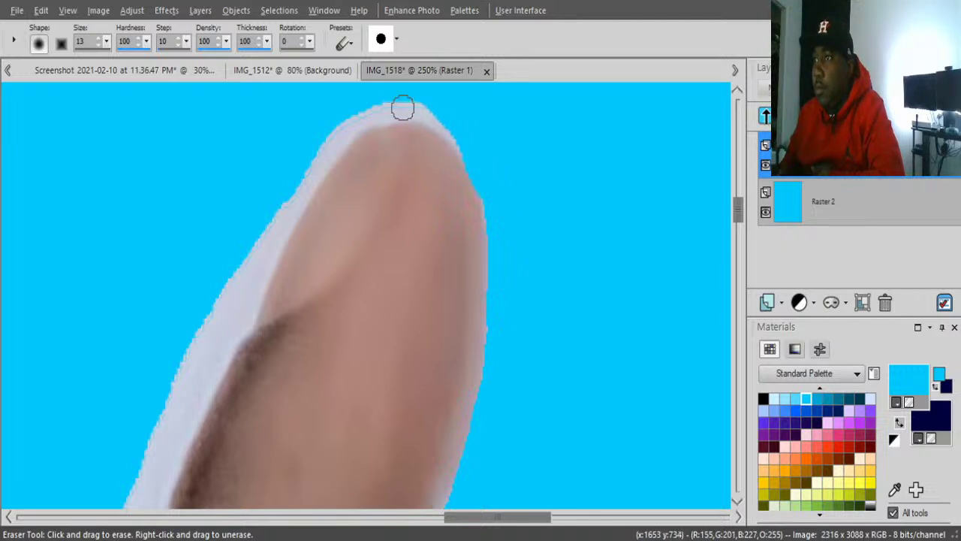
Step: Erase the pale fringe around the fingertip and restore the bit of skin cut away by the stroke
drag(402, 109, 420, 111)
drag(426, 114, 469, 148)
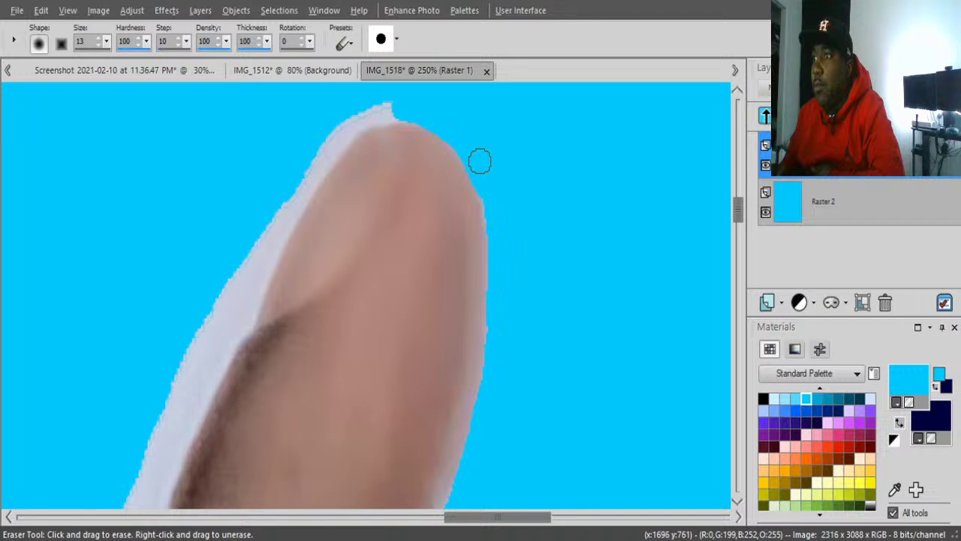
mouse_move(394, 116)
mouse_down()
mouse_move(413, 106)
mouse_move(369, 118)
mouse_move(328, 159)
mouse_up()
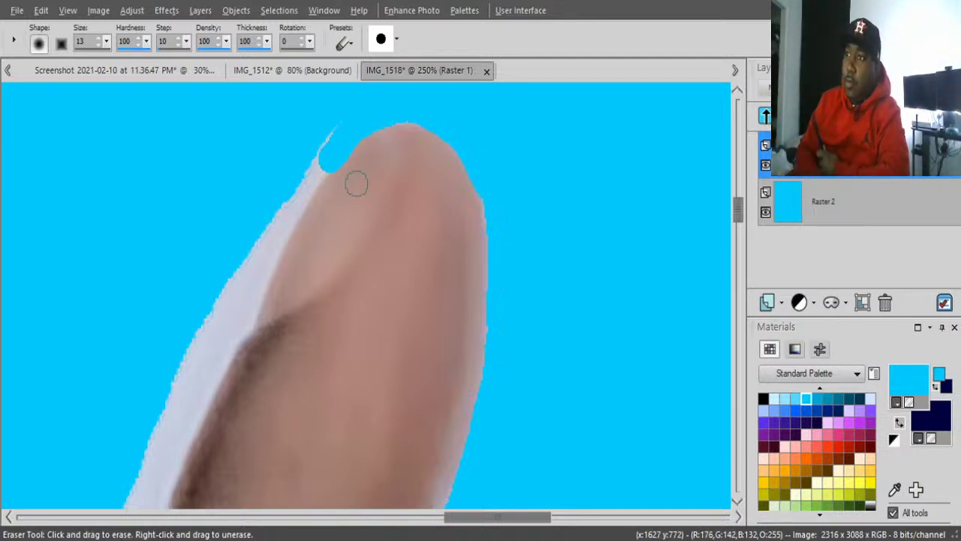
drag(366, 154, 342, 168)
key(ctrl+z)
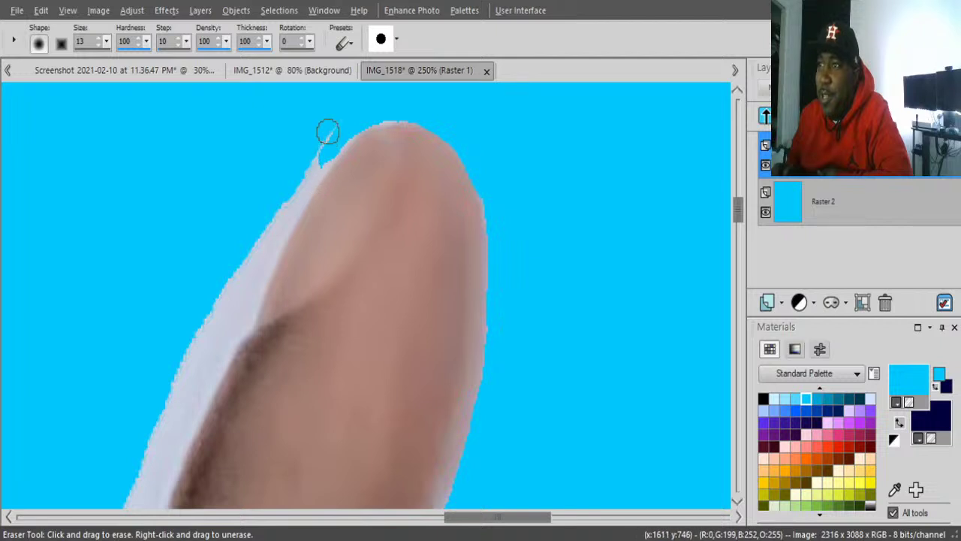
Step: Erase the wide pale fringe along the left edge of the finger, from the tip down past the nail
mouse_move(337, 136)
mouse_down()
mouse_move(278, 230)
mouse_move(249, 321)
mouse_move(212, 371)
mouse_up()
drag(274, 209, 205, 379)
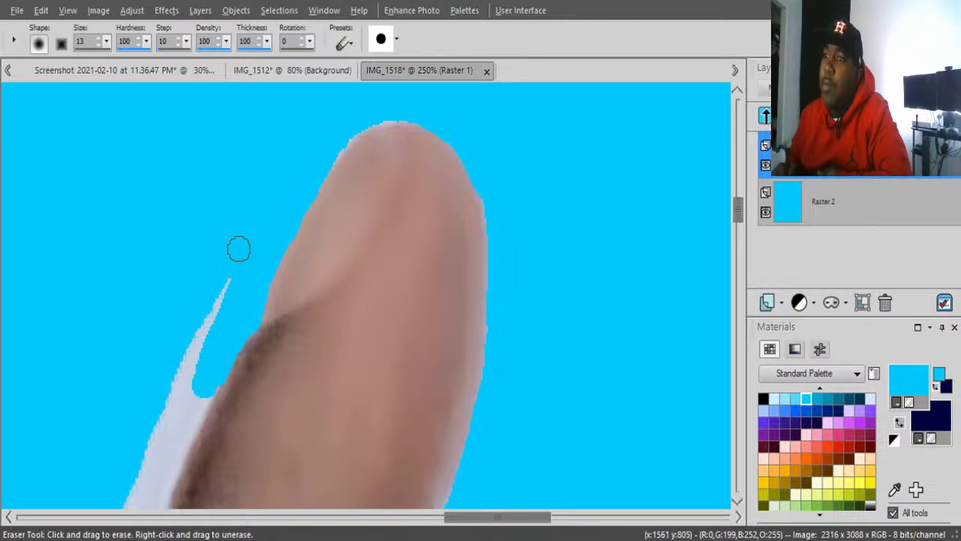
drag(238, 248, 191, 384)
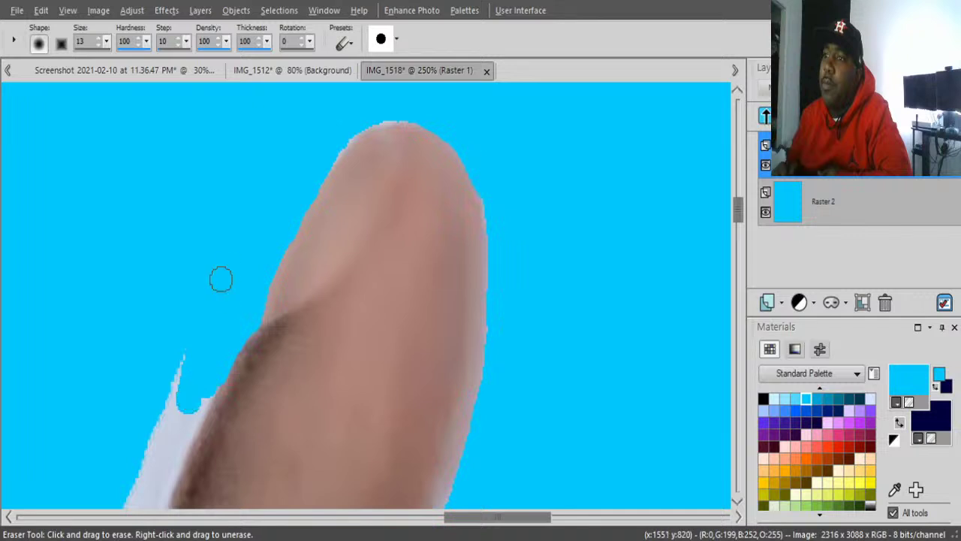
drag(219, 279, 161, 431)
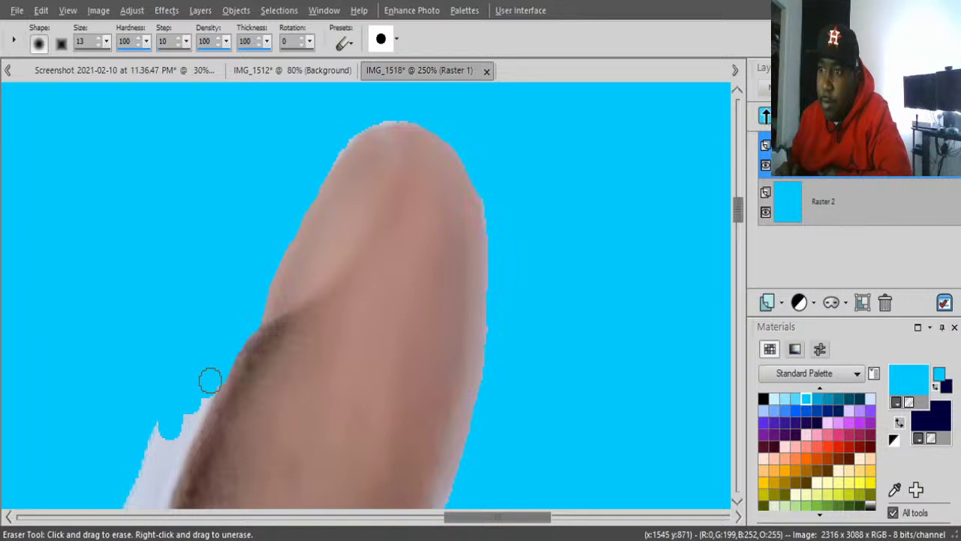
mouse_move(199, 403)
mouse_down()
mouse_move(161, 489)
mouse_move(156, 413)
mouse_up()
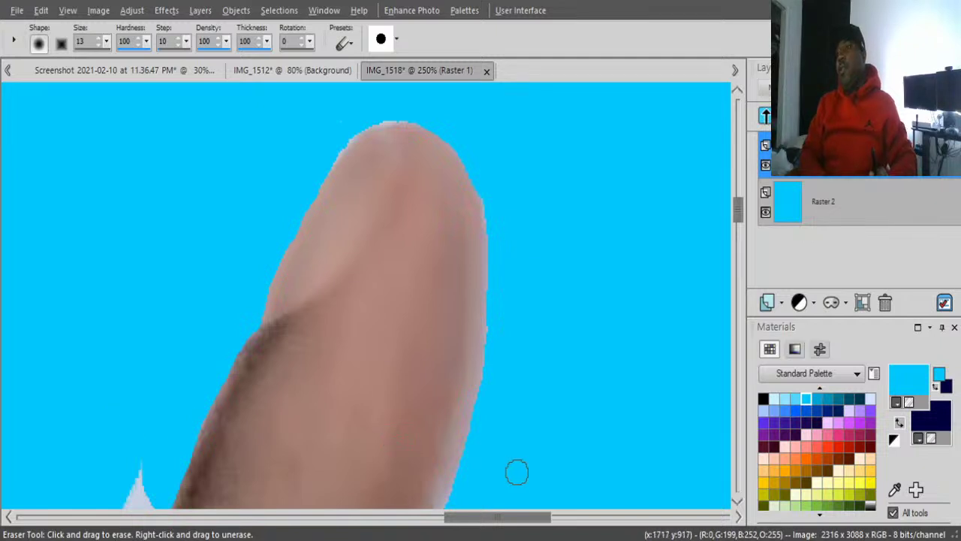
Step: Erase the stray pale patch above the fingertip and the leftover sliver beside the finger's left edge
scroll(515, 470, down, 2)
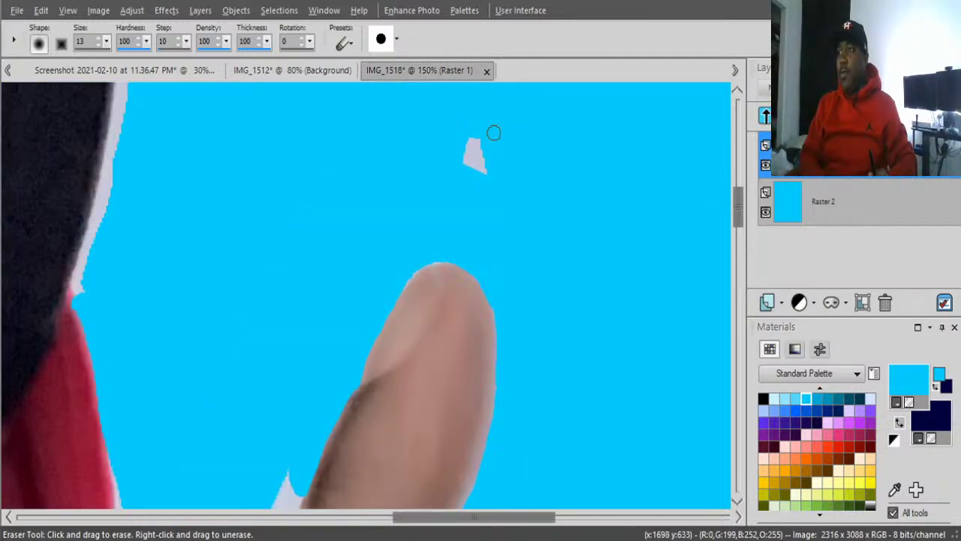
mouse_move(493, 133)
mouse_down()
mouse_move(453, 150)
mouse_move(501, 164)
mouse_up()
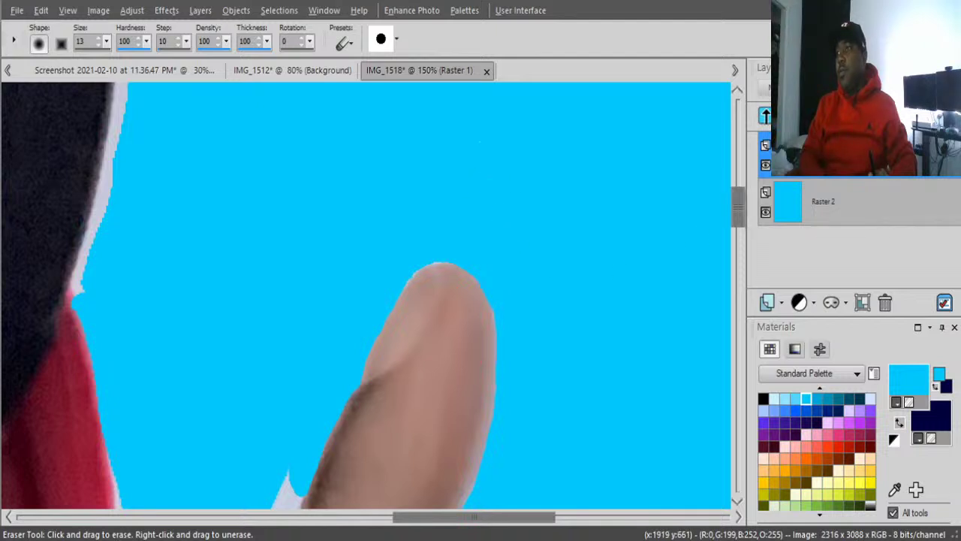
mouse_move(739, 207)
mouse_down()
mouse_move(738, 241)
mouse_move(738, 232)
mouse_up()
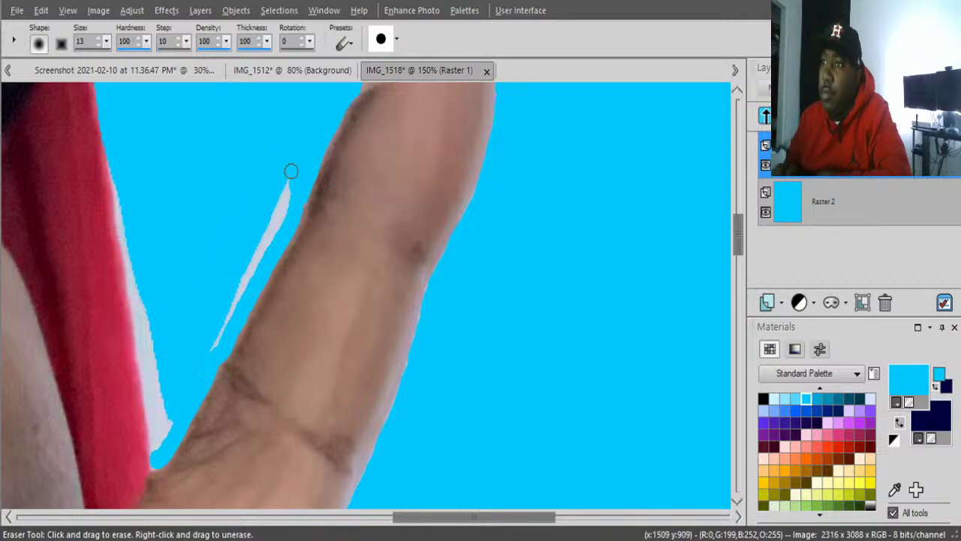
drag(291, 167, 231, 308)
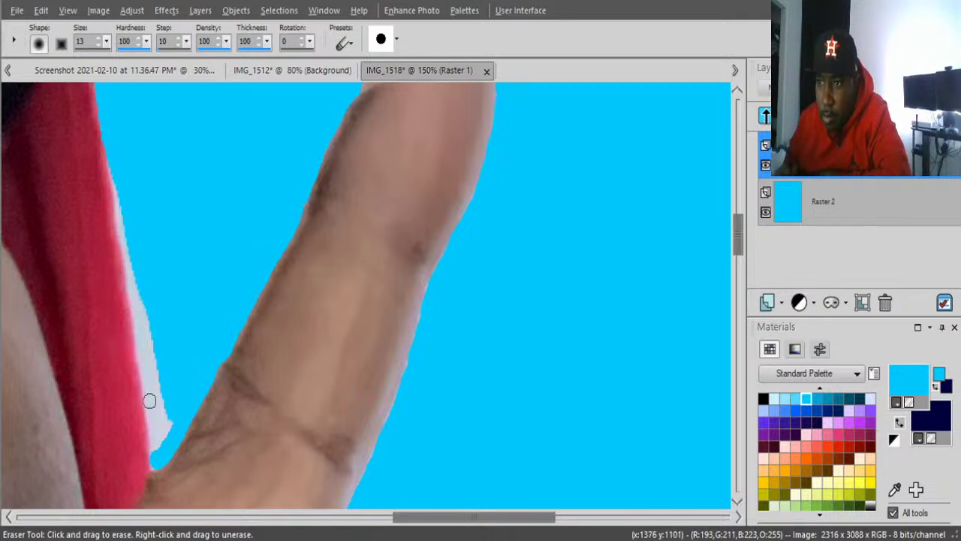
Step: Erase the pale fringe along the outer edge of the red cloth, working up from where it meets the finger
drag(151, 396, 151, 420)
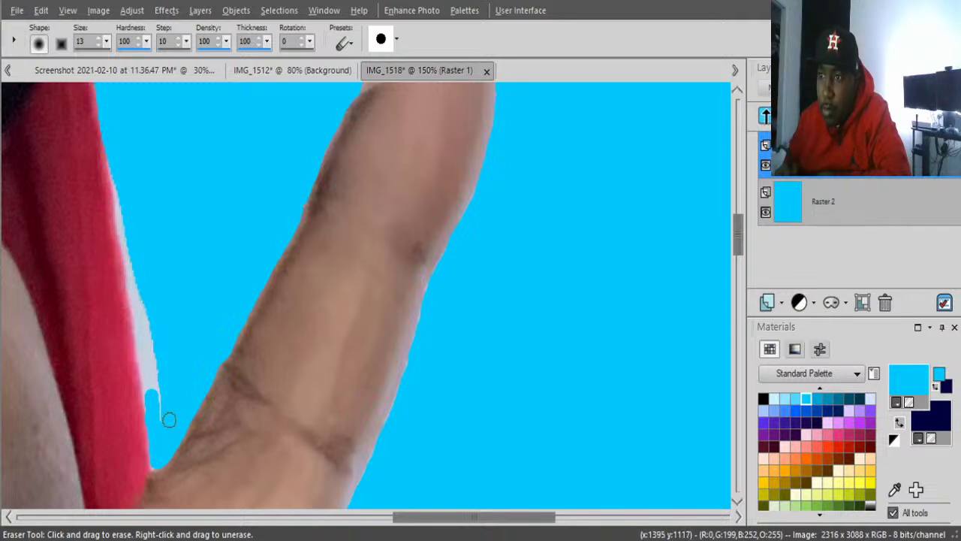
mouse_move(169, 420)
mouse_down()
mouse_move(143, 339)
mouse_move(156, 381)
mouse_up()
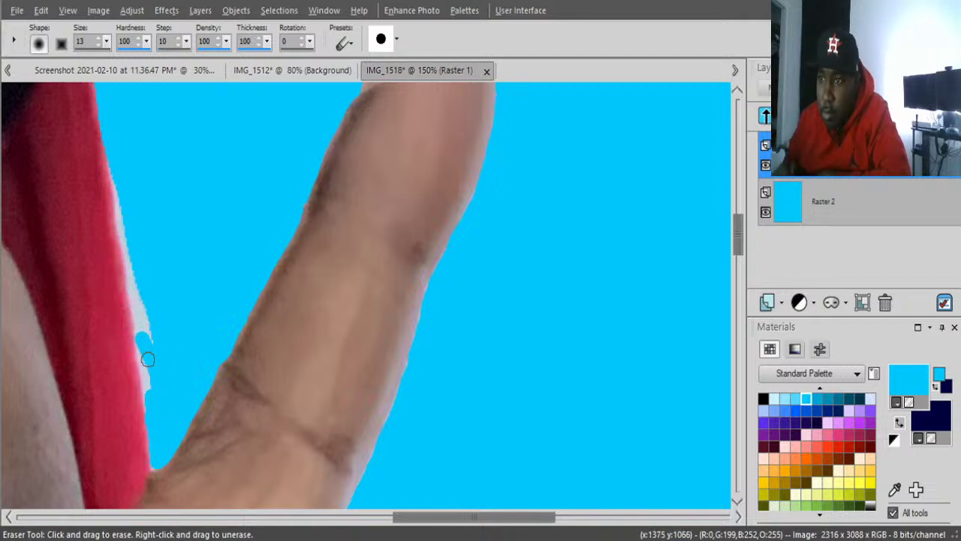
drag(147, 353, 147, 376)
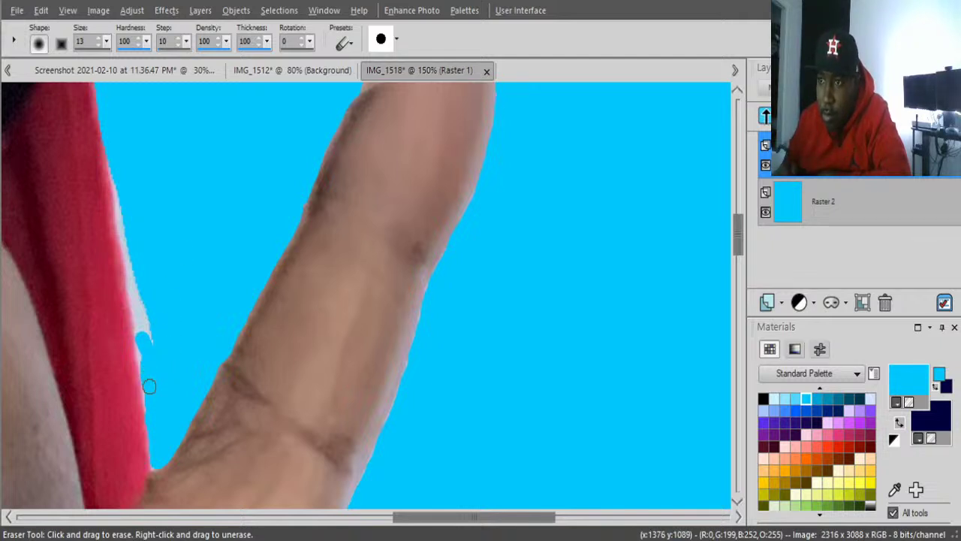
mouse_move(141, 335)
mouse_down()
mouse_move(128, 315)
mouse_move(134, 306)
mouse_move(142, 333)
mouse_up()
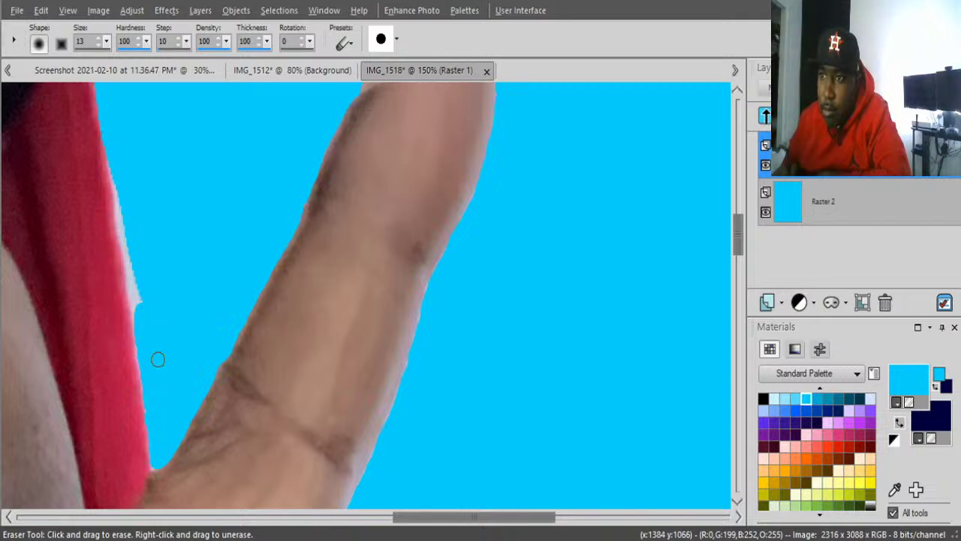
drag(128, 260, 133, 278)
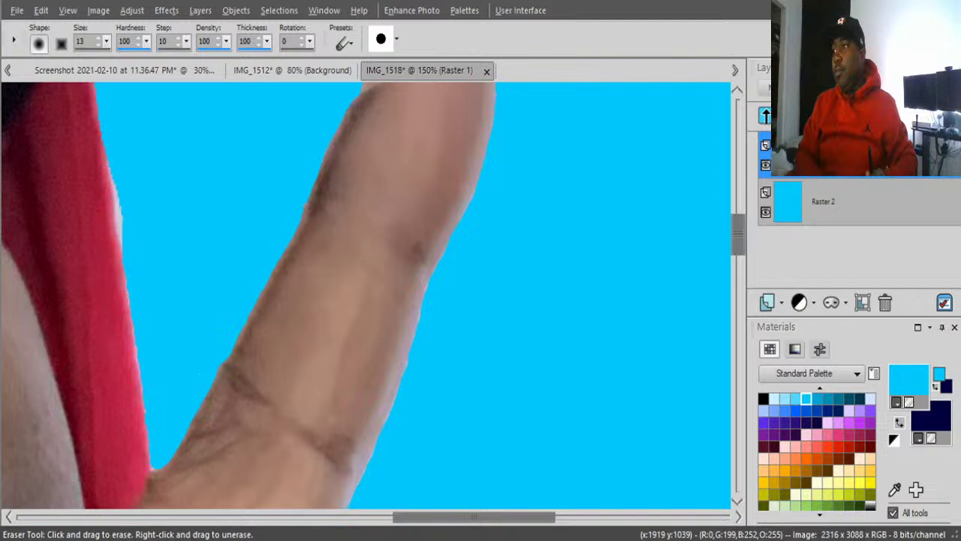
Step: Erase the pale fringe on the lower edge of the black headwear, just above the red cloth
scroll(402, 503, up, 3)
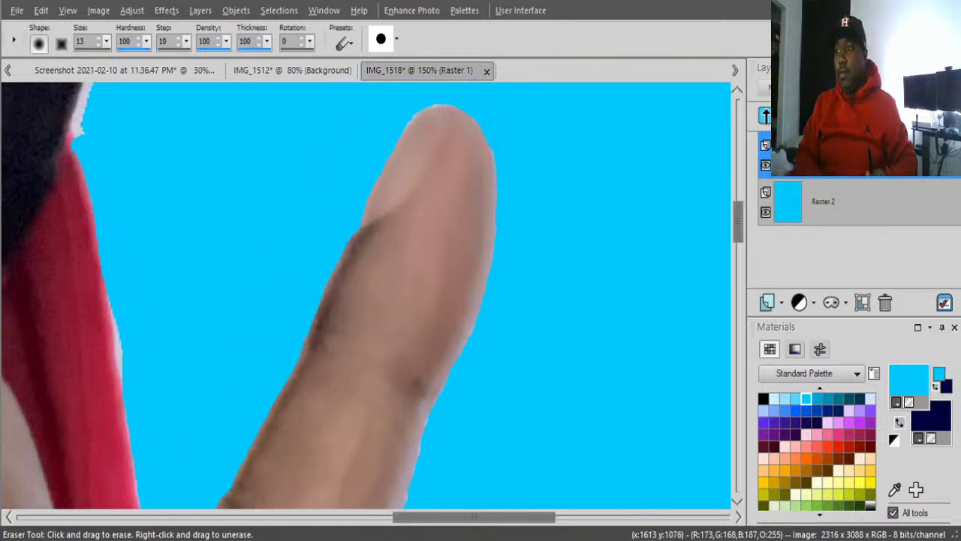
scroll(689, 467, left, 5)
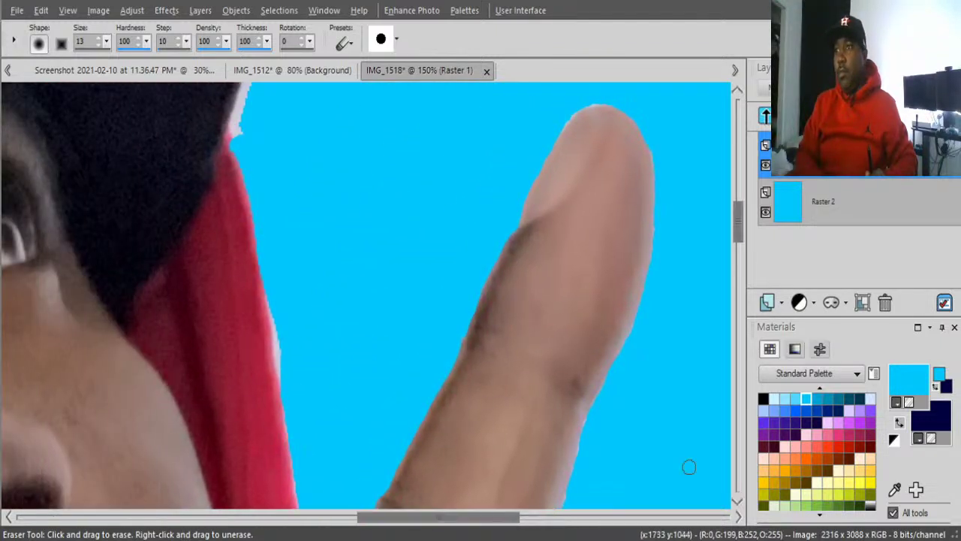
scroll(688, 467, up, 2)
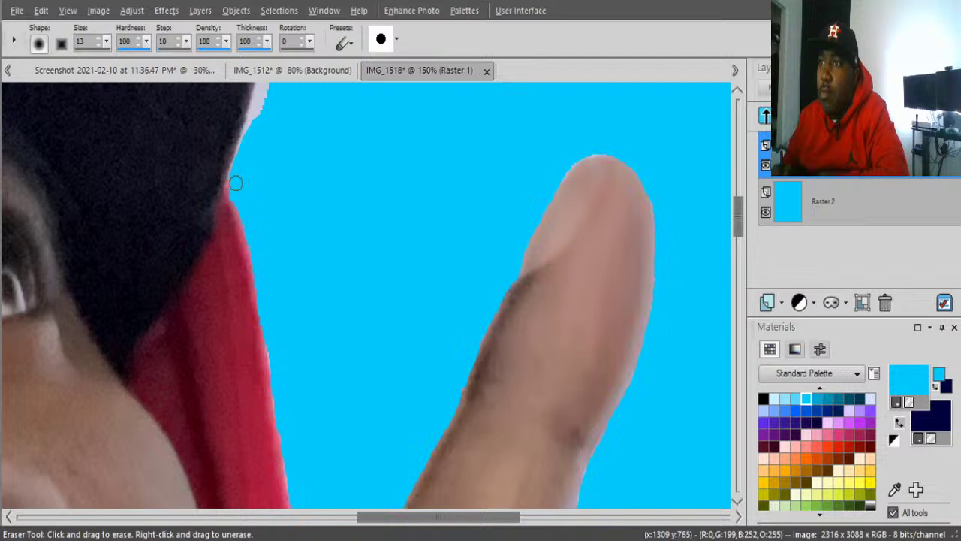
drag(263, 100, 253, 120)
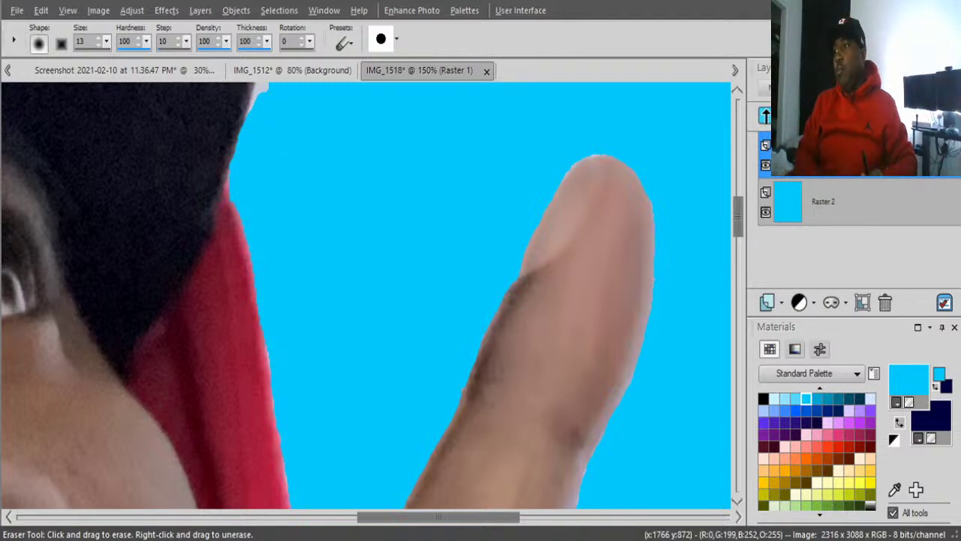
Step: Erase the pale fringe along the black headwear's right side, working upward from its lower edge
scroll(366, 296, up, 5)
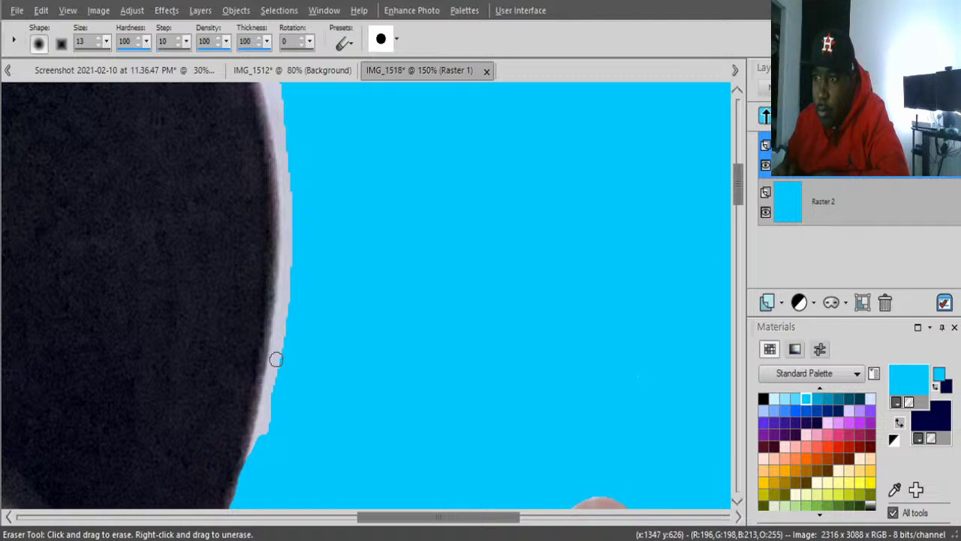
drag(276, 359, 269, 384)
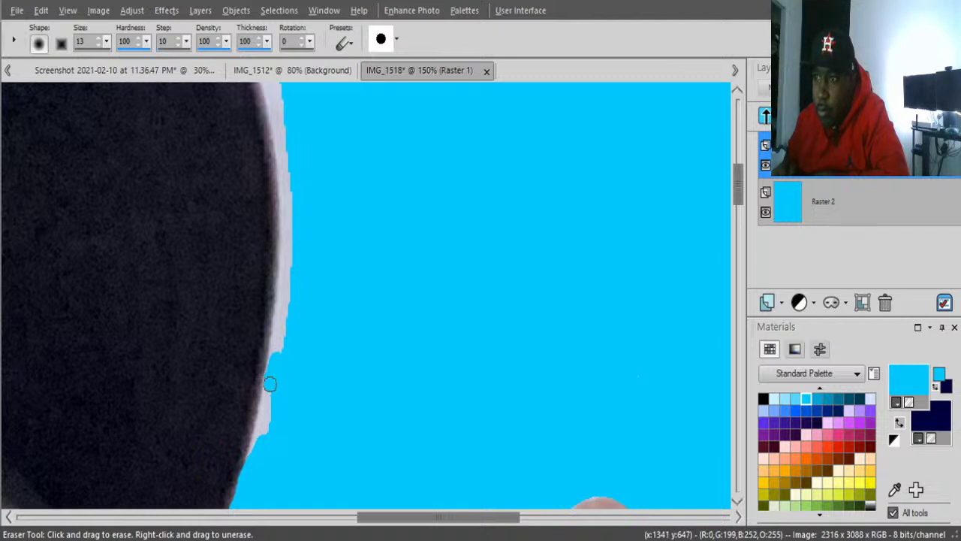
click(257, 453)
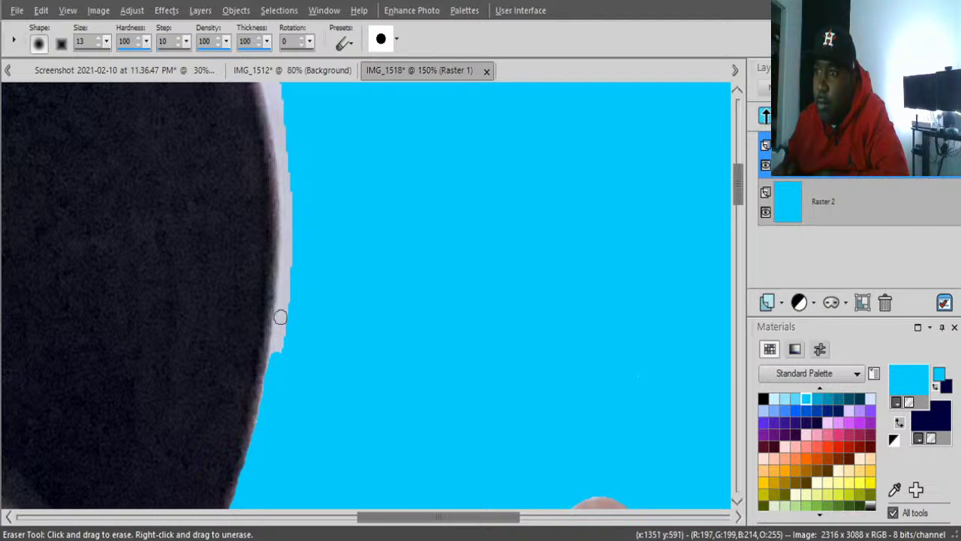
drag(280, 317, 277, 342)
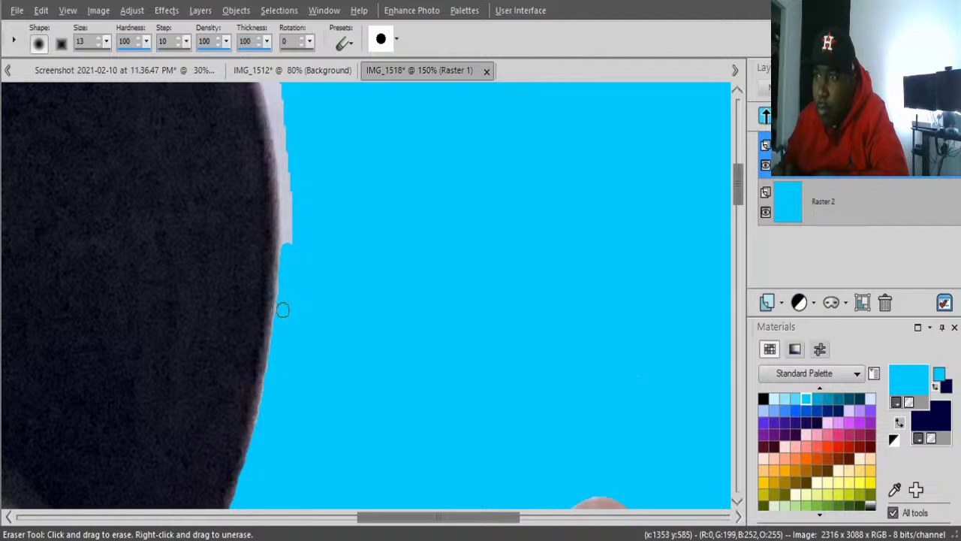
click(282, 308)
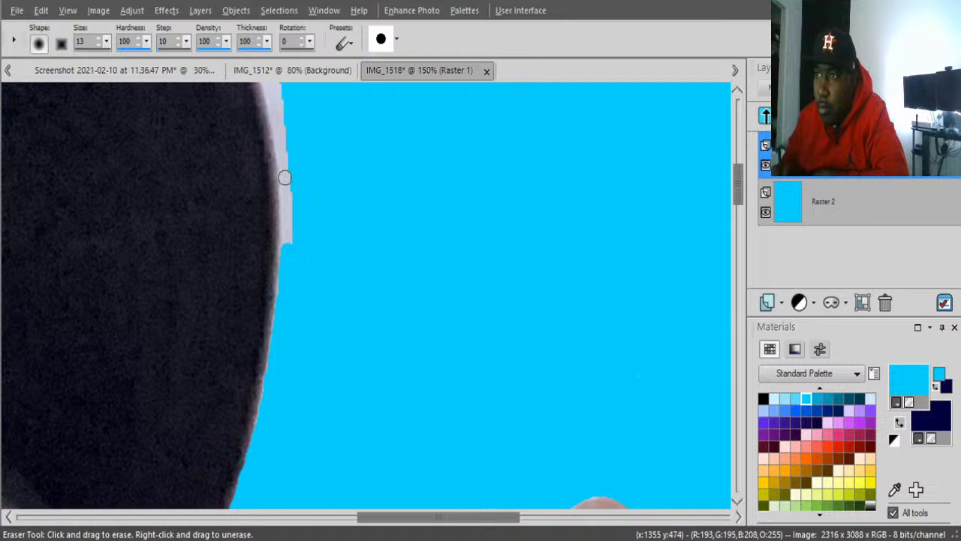
drag(285, 177, 287, 229)
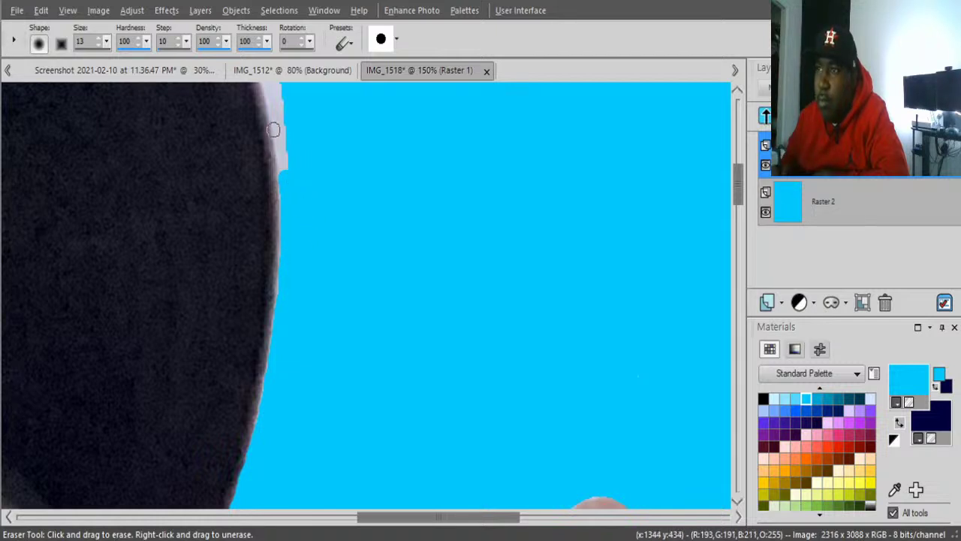
drag(277, 128, 281, 165)
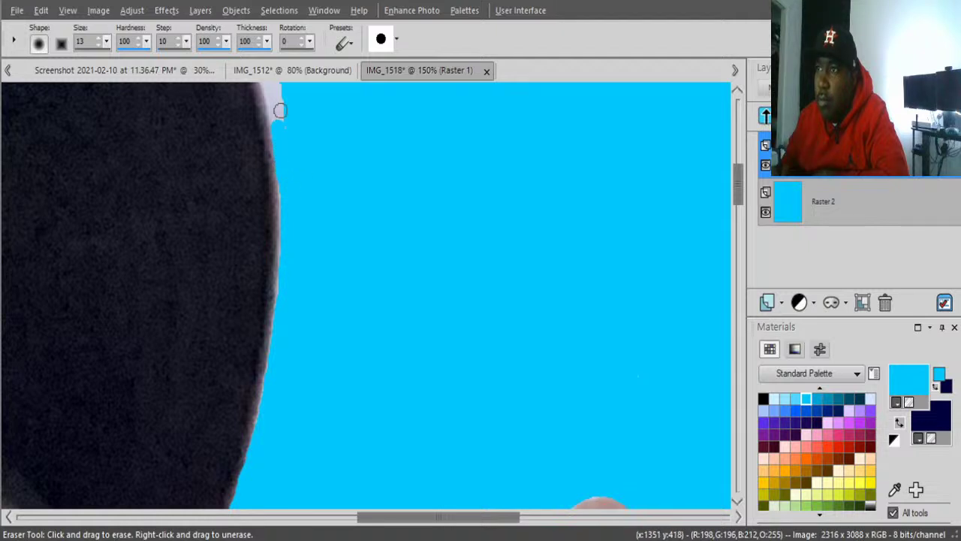
drag(279, 107, 288, 147)
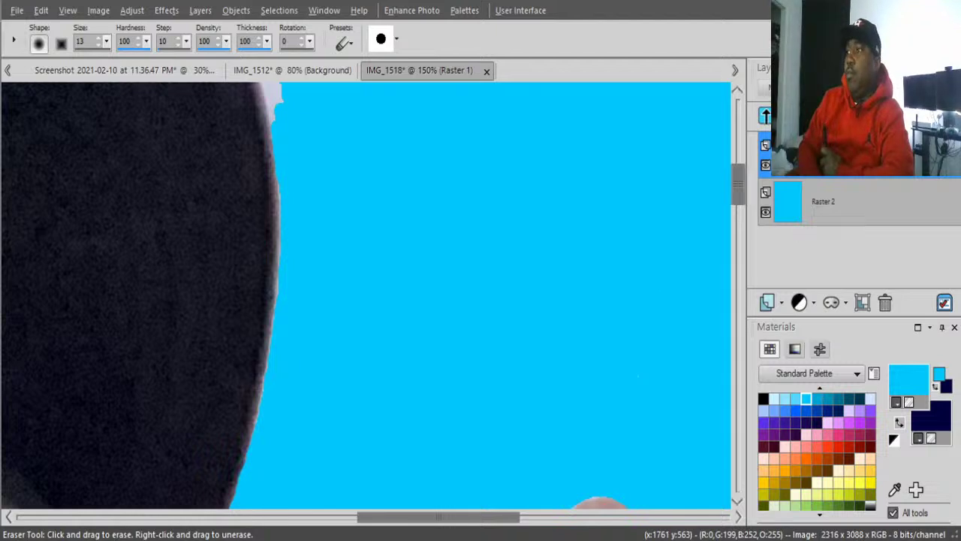
Step: Erase the wide pale fringe around the headwear's upper-right curve, including the slivers left outside the first strokes
scroll(517, 448, up, 3)
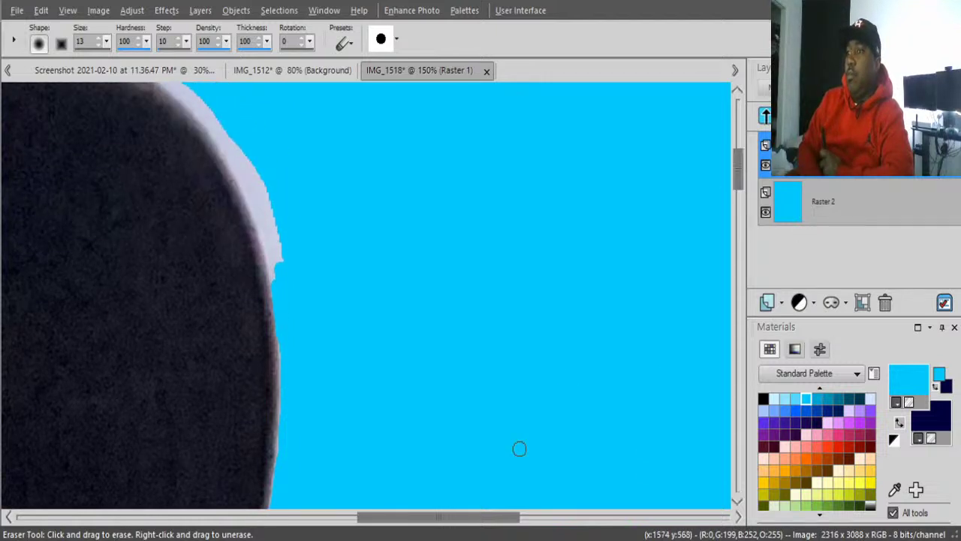
scroll(490, 496, left, 3)
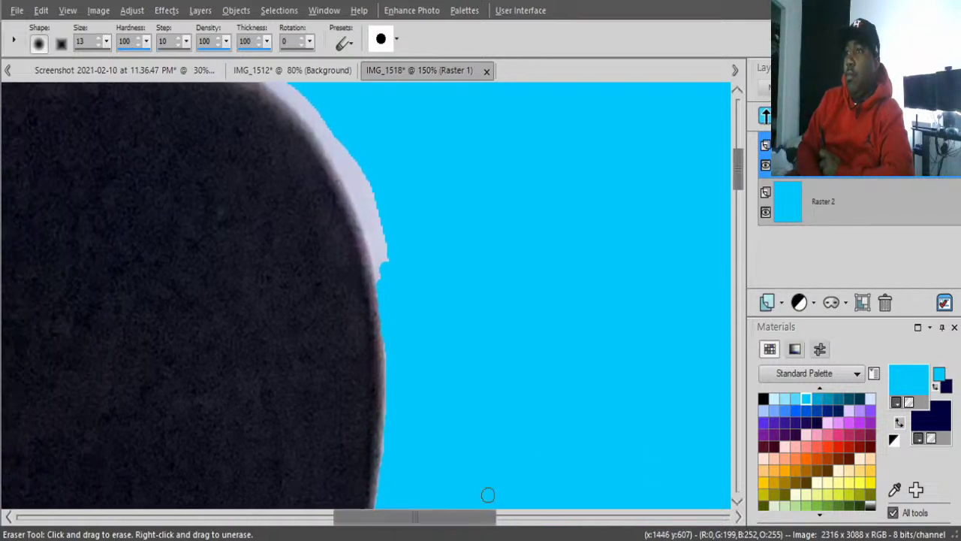
scroll(365, 295, up, 3)
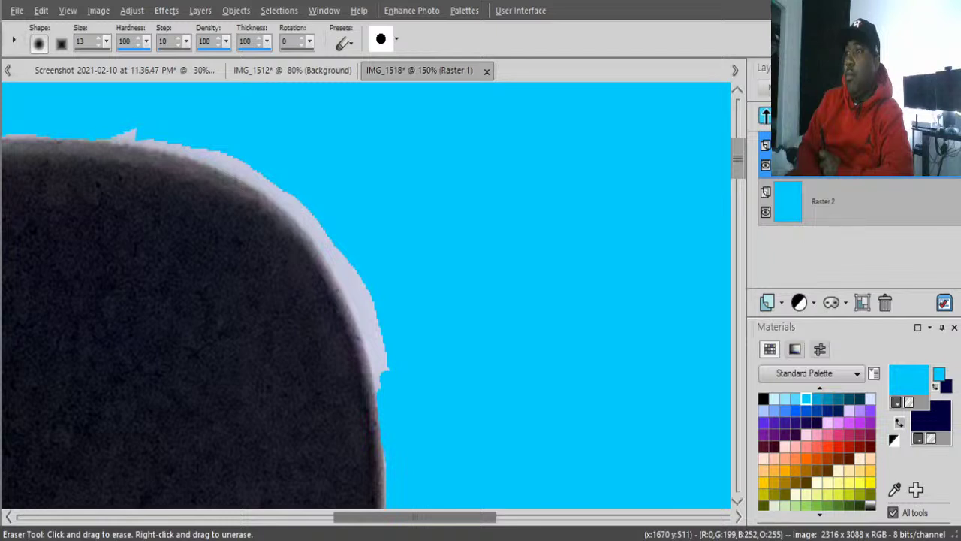
scroll(366, 301, left, 1)
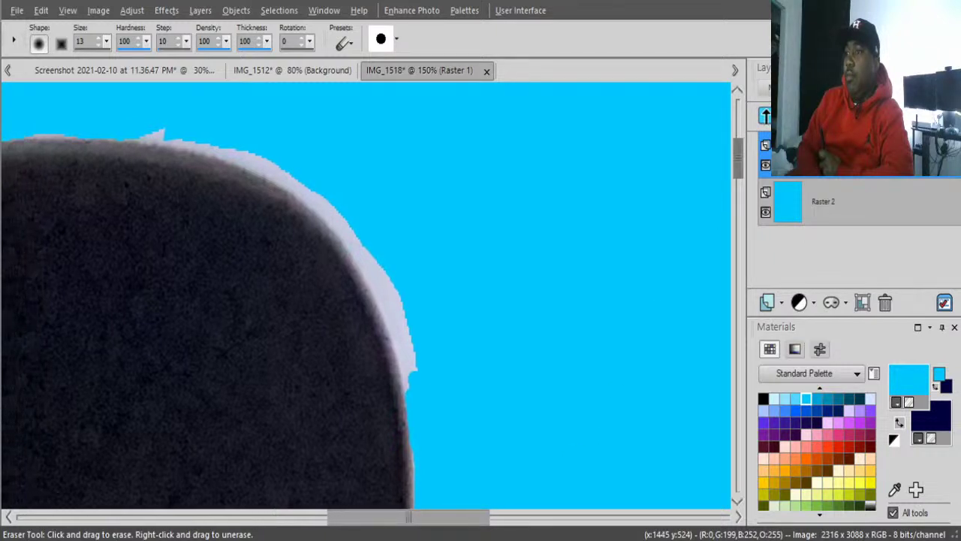
scroll(365, 295, left, 1)
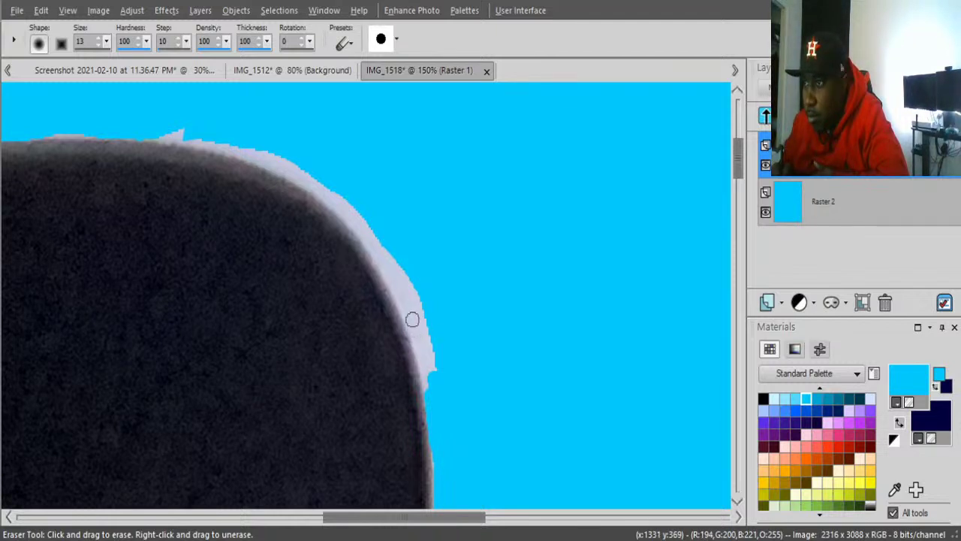
drag(413, 320, 425, 370)
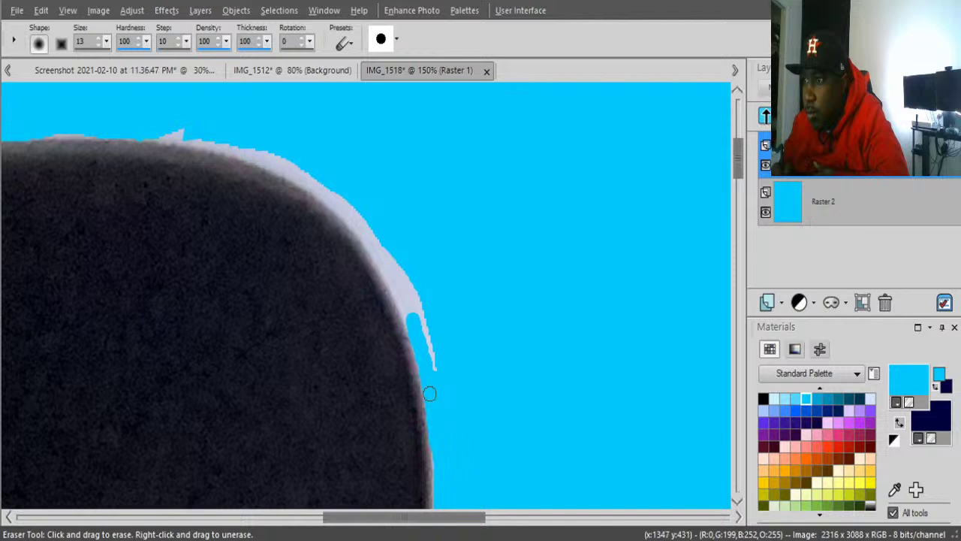
drag(413, 301, 437, 374)
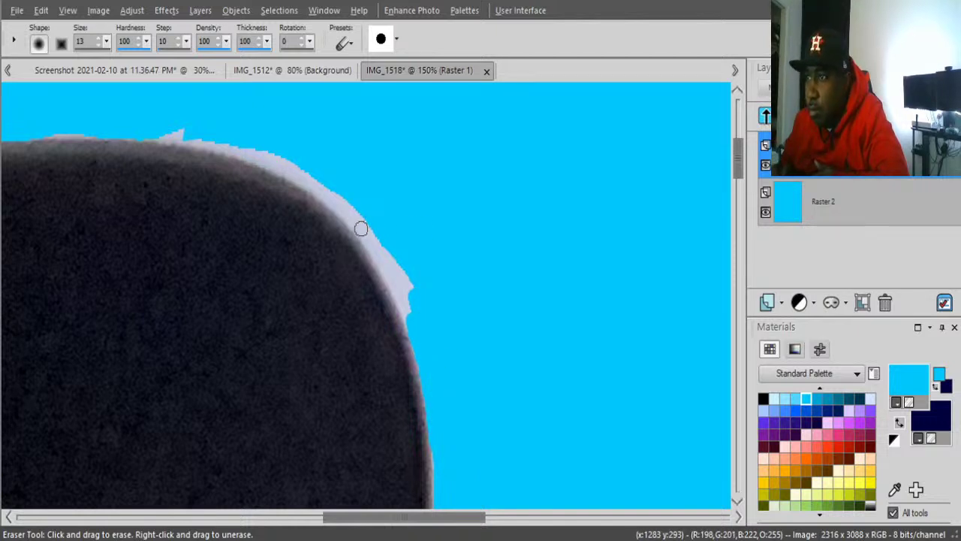
drag(360, 228, 402, 302)
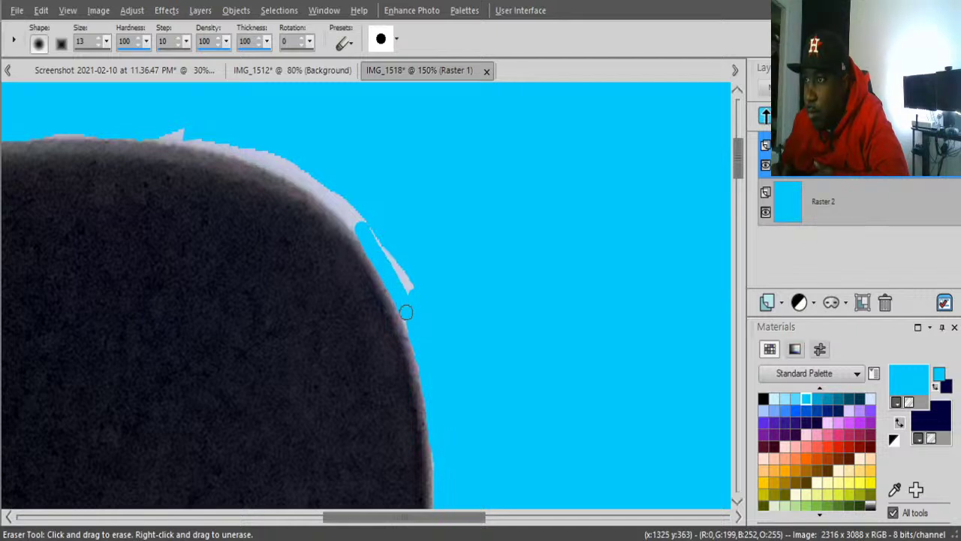
drag(367, 217, 406, 284)
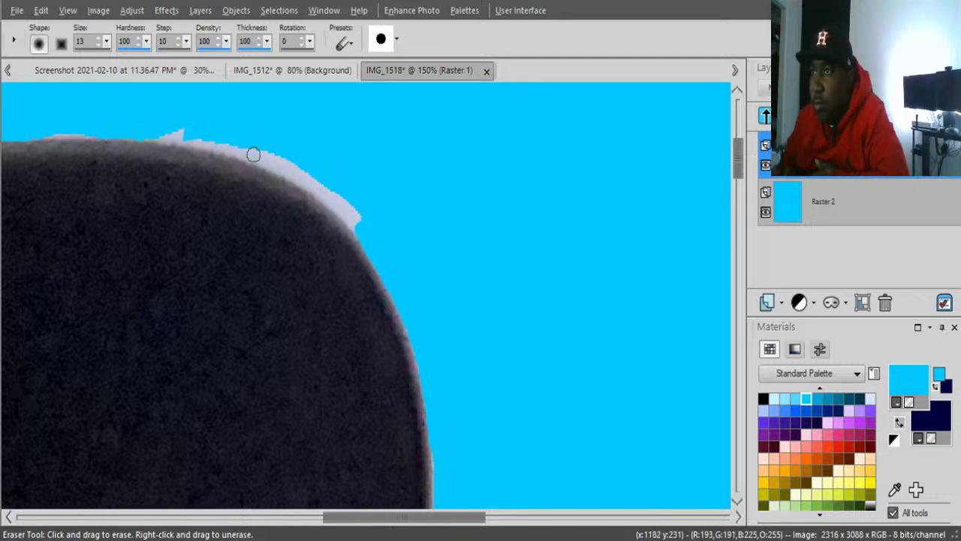
Step: Erase the pale fringe and stray specks across the headwear's top edge, from the right shoulder over the crown
drag(253, 154, 356, 223)
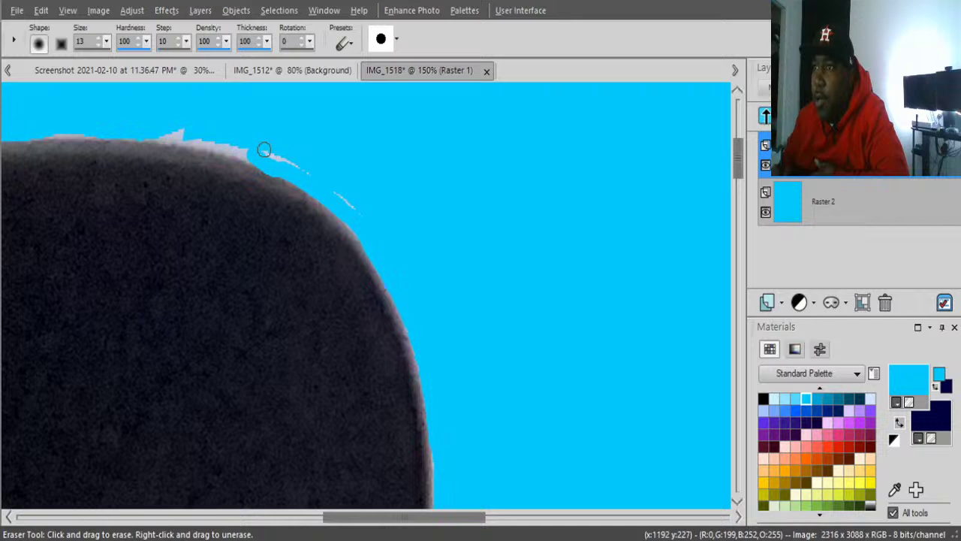
drag(264, 151, 283, 162)
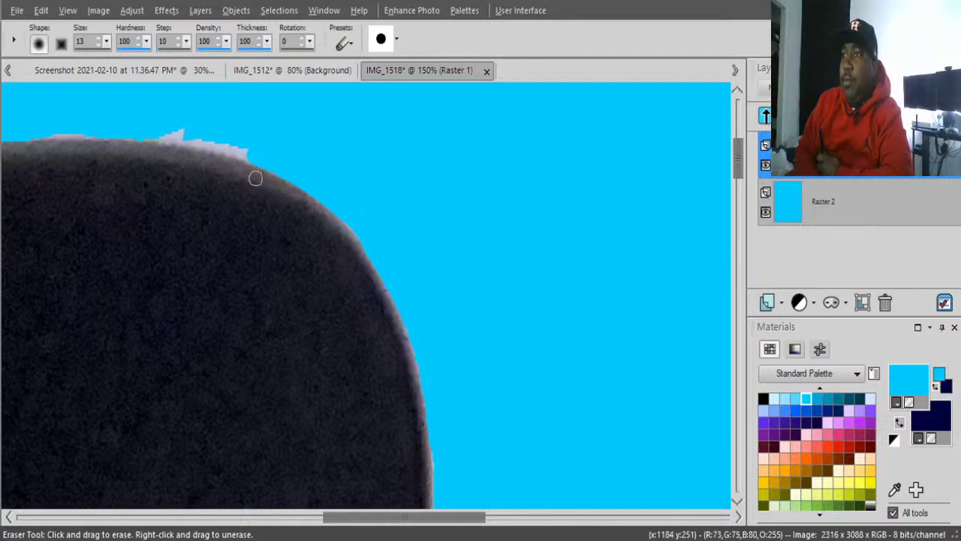
key(b)
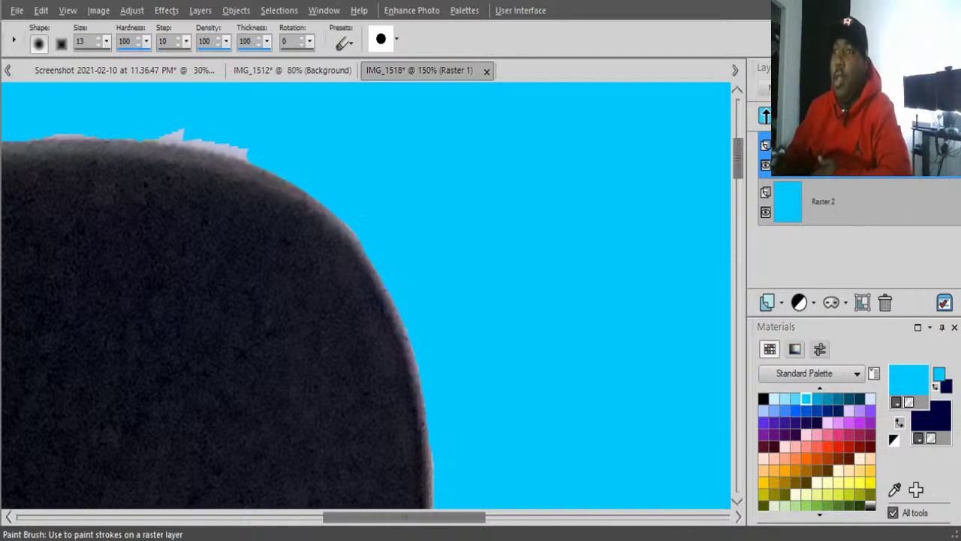
key(x)
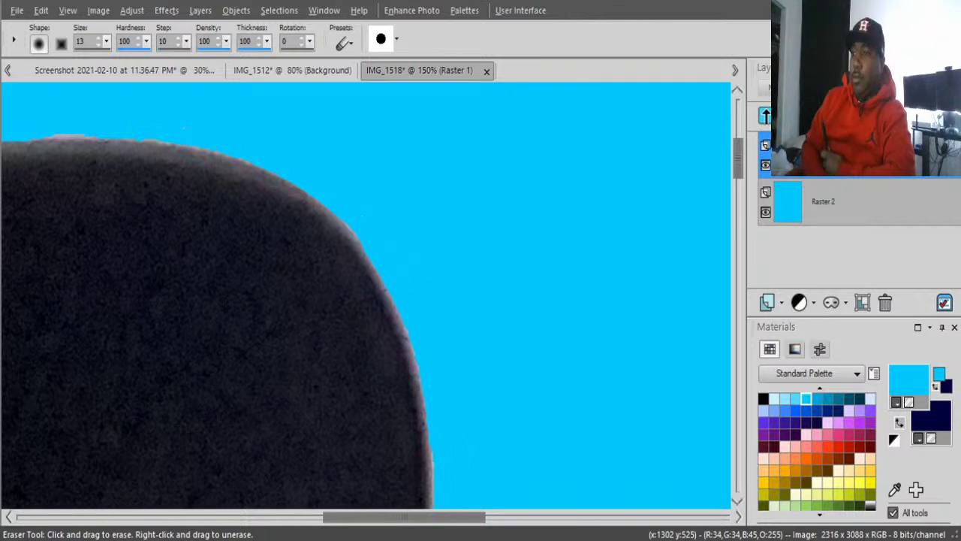
scroll(327, 491, left, 10)
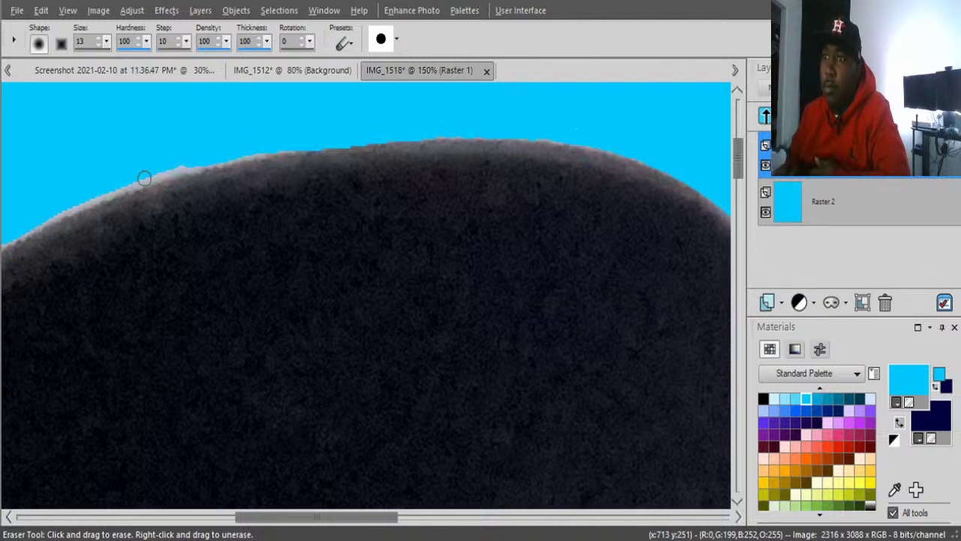
drag(144, 178, 185, 164)
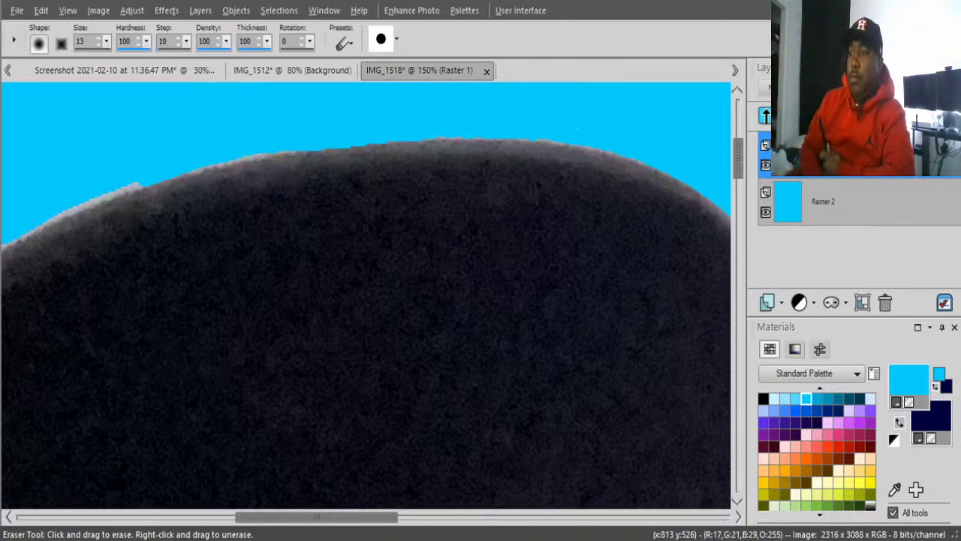
Step: Erase the tapering end of the red cloth and its pale fringe where they stick out along the headwear's upper-left edge
drag(315, 516, 229, 517)
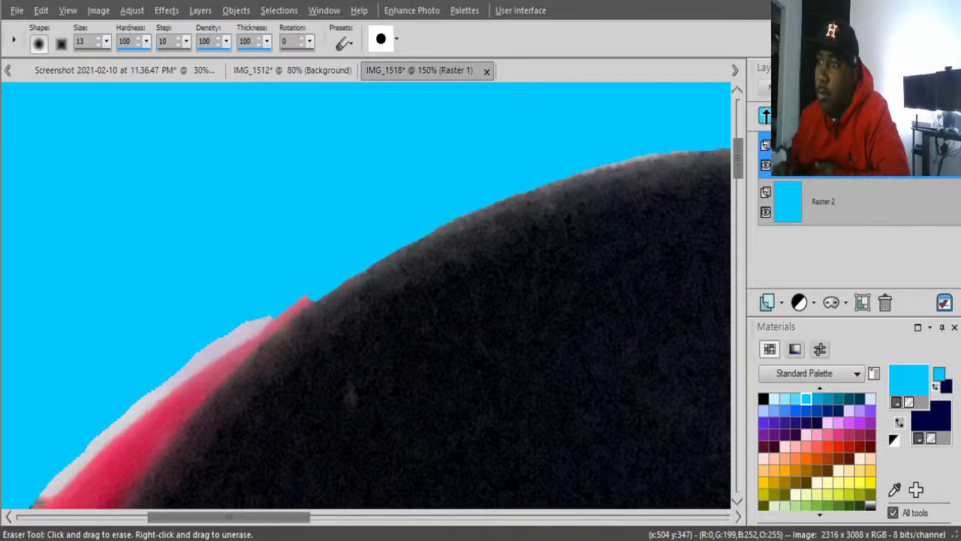
drag(289, 308, 172, 430)
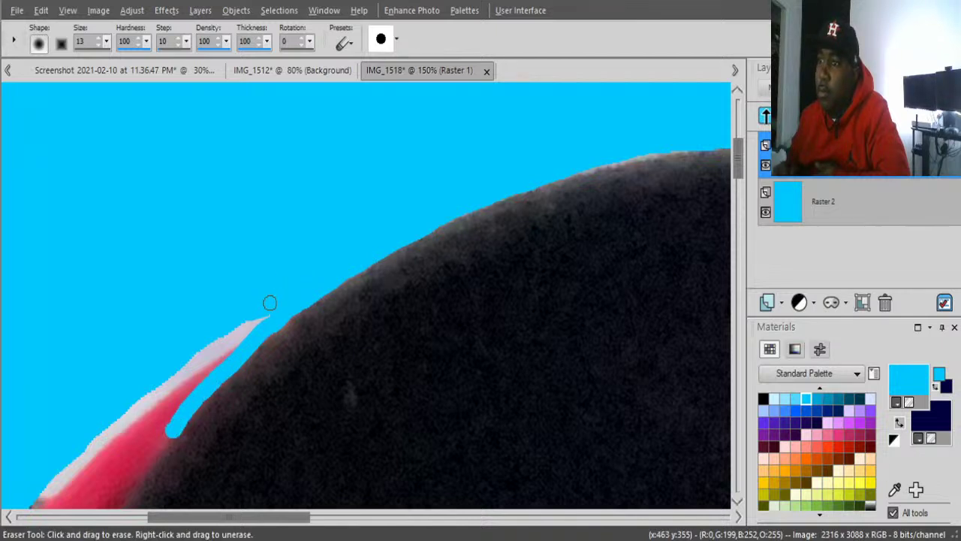
drag(271, 307, 167, 432)
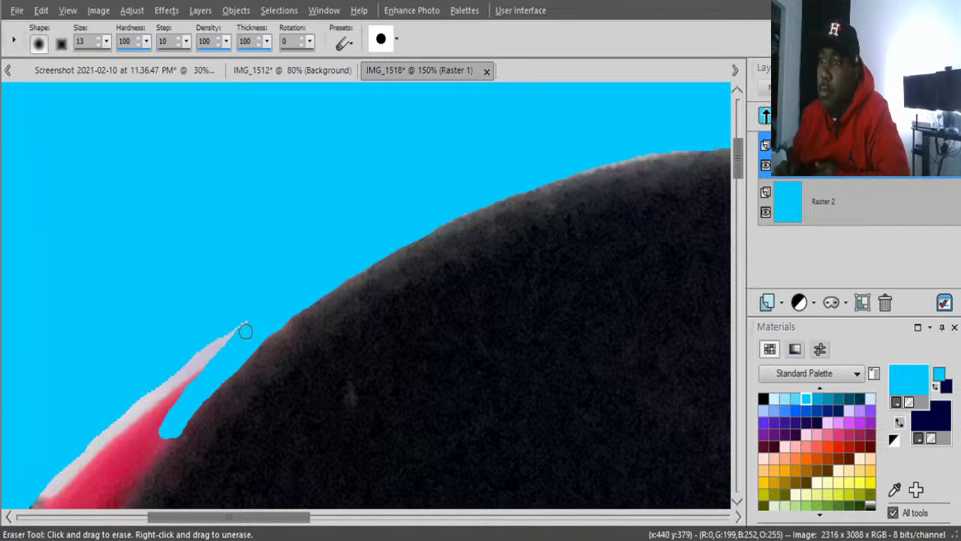
mouse_move(260, 311)
mouse_down()
mouse_move(224, 338)
mouse_move(154, 433)
mouse_up()
drag(227, 322, 138, 440)
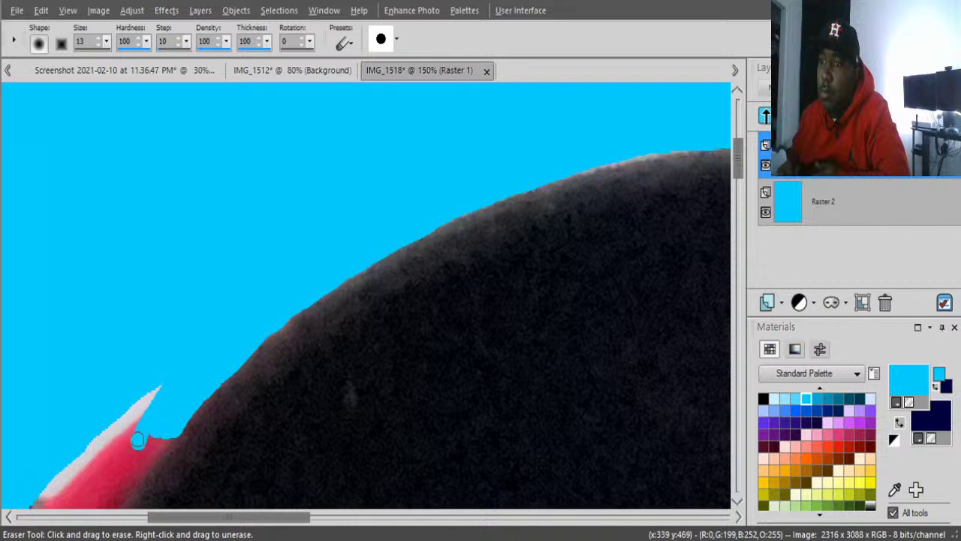
mouse_move(171, 376)
mouse_down()
mouse_move(128, 448)
mouse_move(152, 389)
mouse_move(139, 405)
mouse_move(124, 454)
mouse_up()
drag(129, 413, 117, 465)
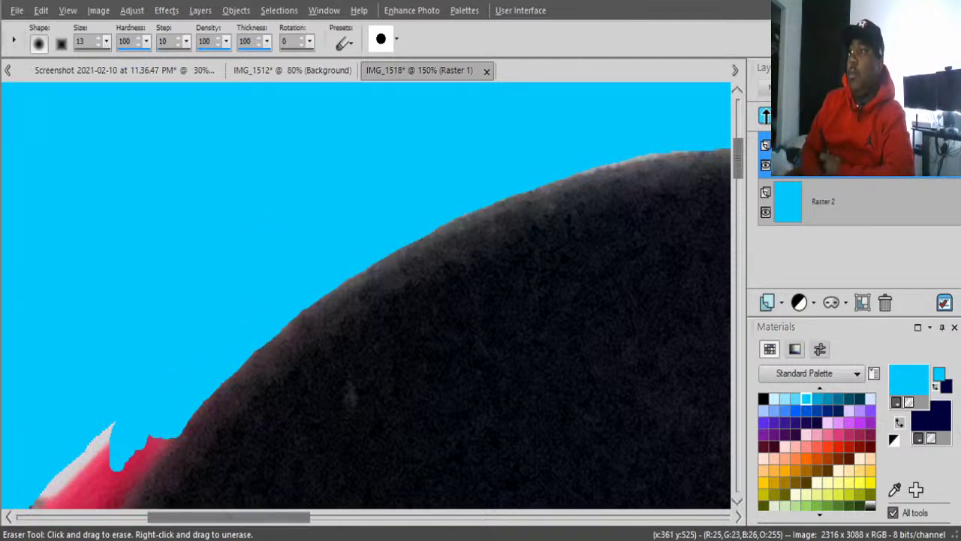
Step: Unerase the notched upper end of the red cloth to fill it back in against the headwear
scroll(738, 159, down, 2)
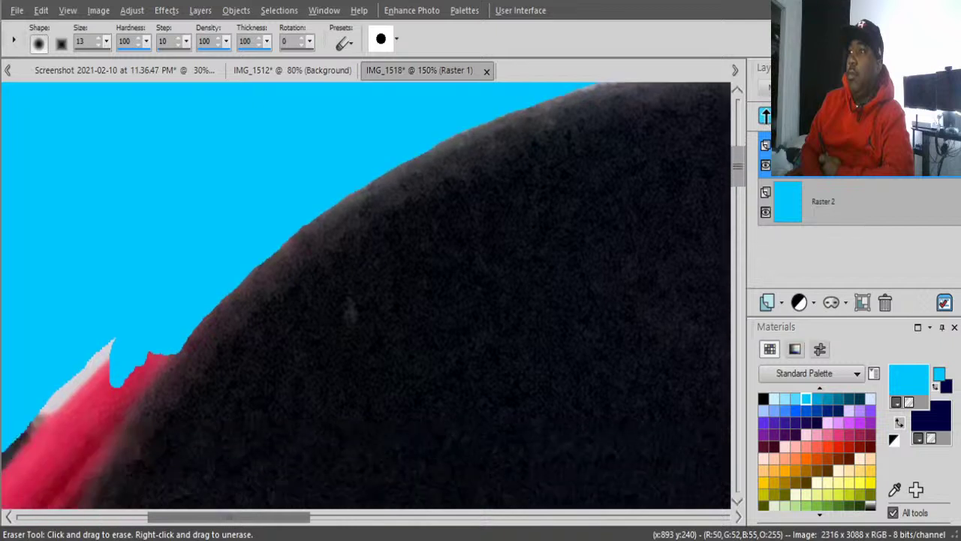
scroll(365, 295, down, 1)
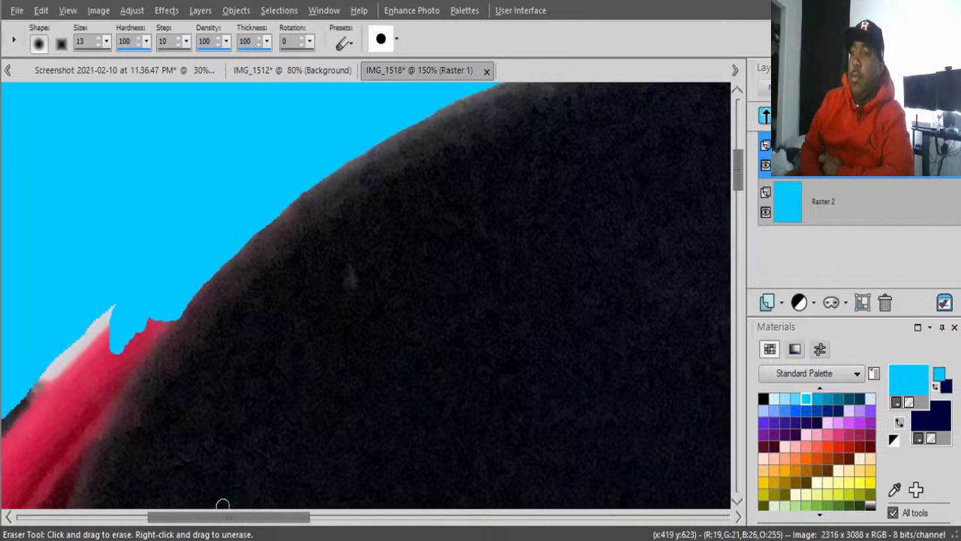
drag(223, 517, 174, 517)
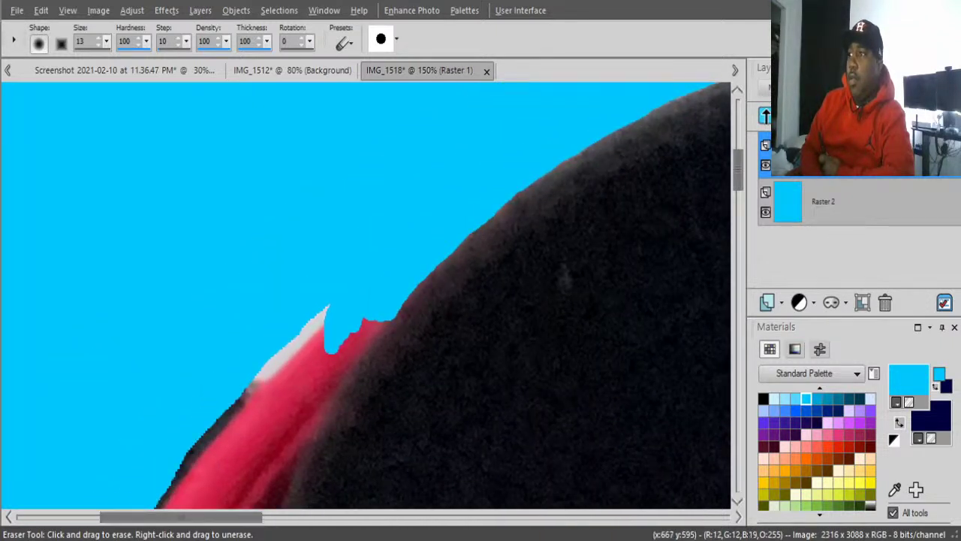
scroll(365, 295, down, 4)
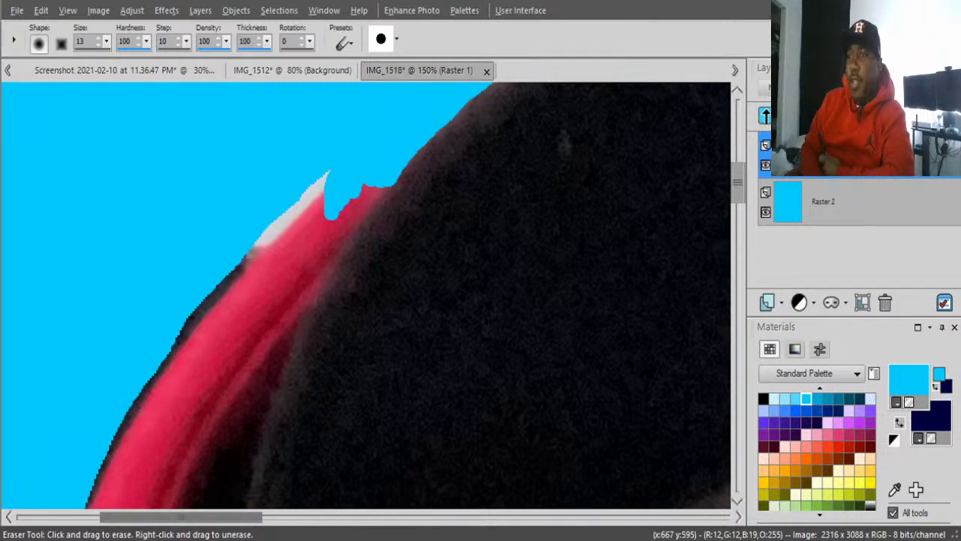
scroll(734, 181, down, 3)
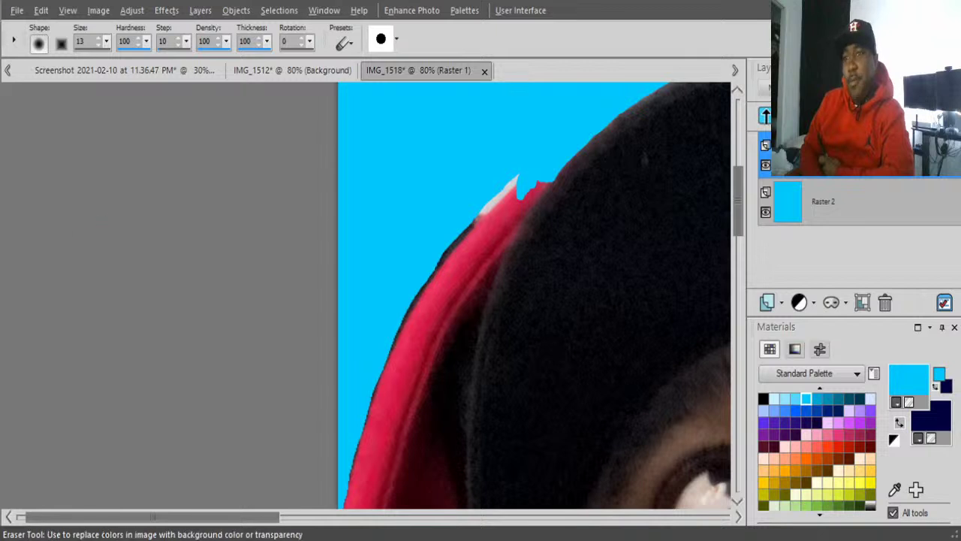
scroll(619, 155, up, 2)
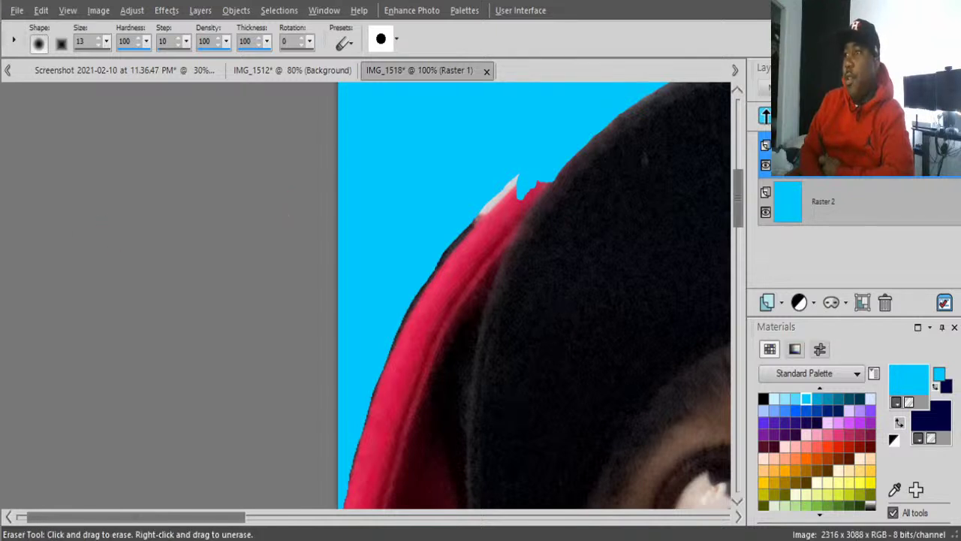
mouse_move(640, 133)
mouse_down()
mouse_move(590, 157)
mouse_move(619, 155)
mouse_move(637, 142)
mouse_move(602, 152)
mouse_move(659, 121)
mouse_move(602, 137)
mouse_up()
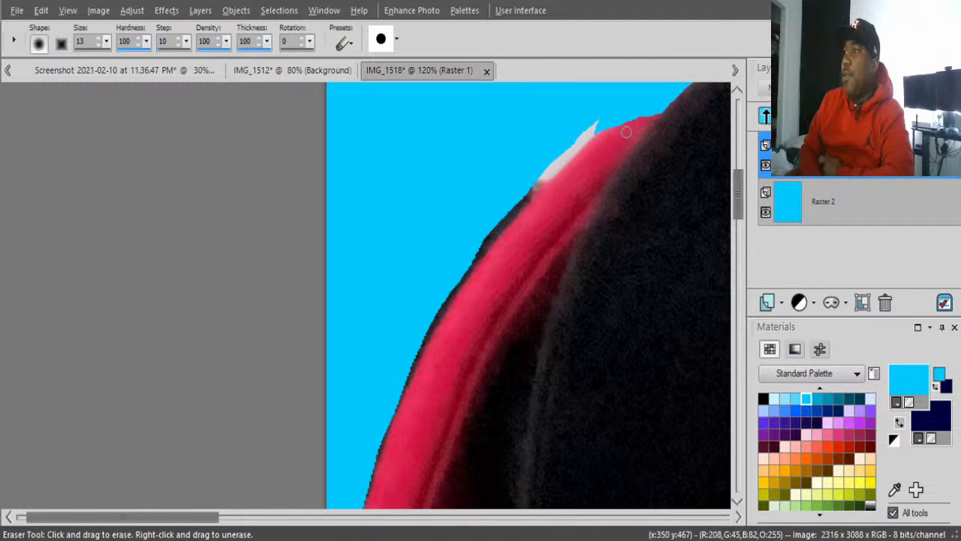
Step: Erase the pale fringe along the outer edge of the red hood's upper end, beside the cap
scroll(684, 151, down, 1)
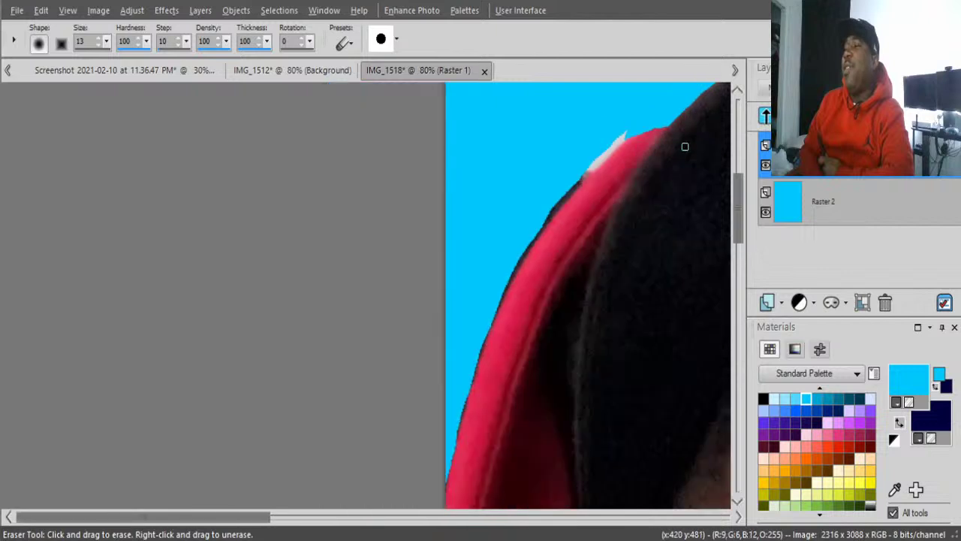
scroll(684, 145, down, 1)
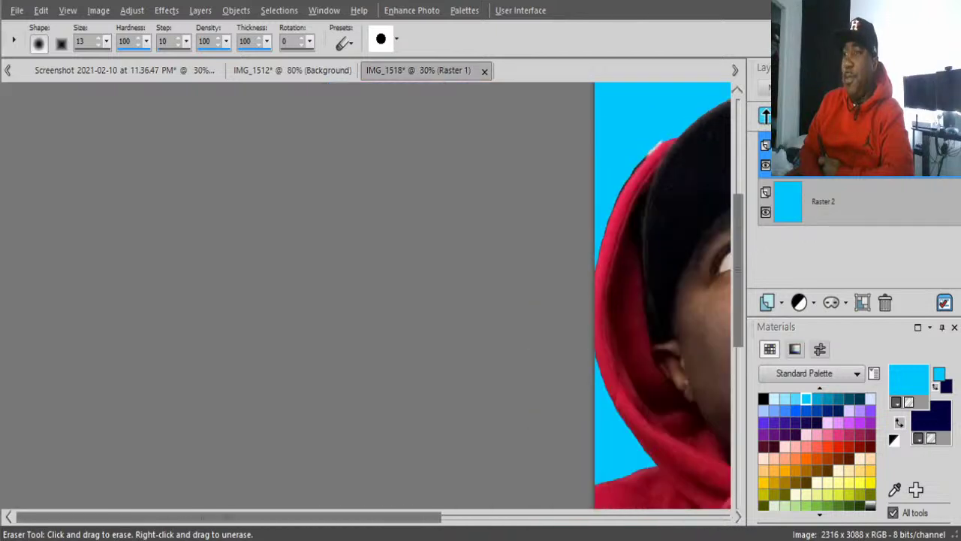
drag(229, 517, 264, 517)
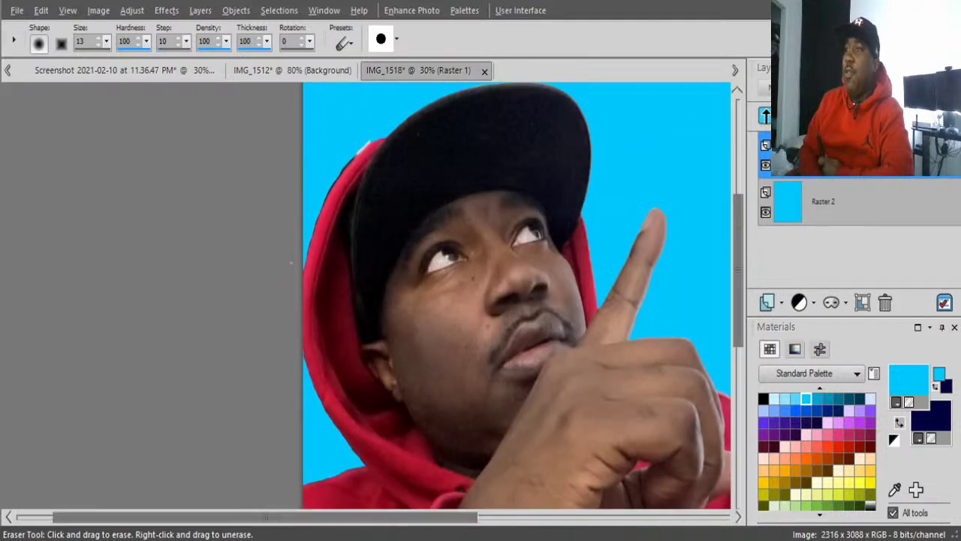
scroll(377, 132, up, 4)
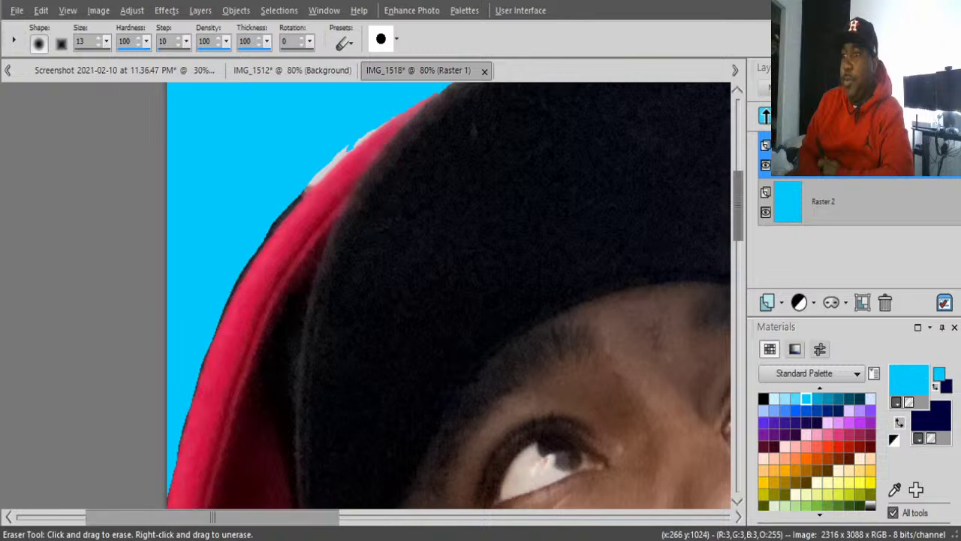
drag(321, 516, 340, 516)
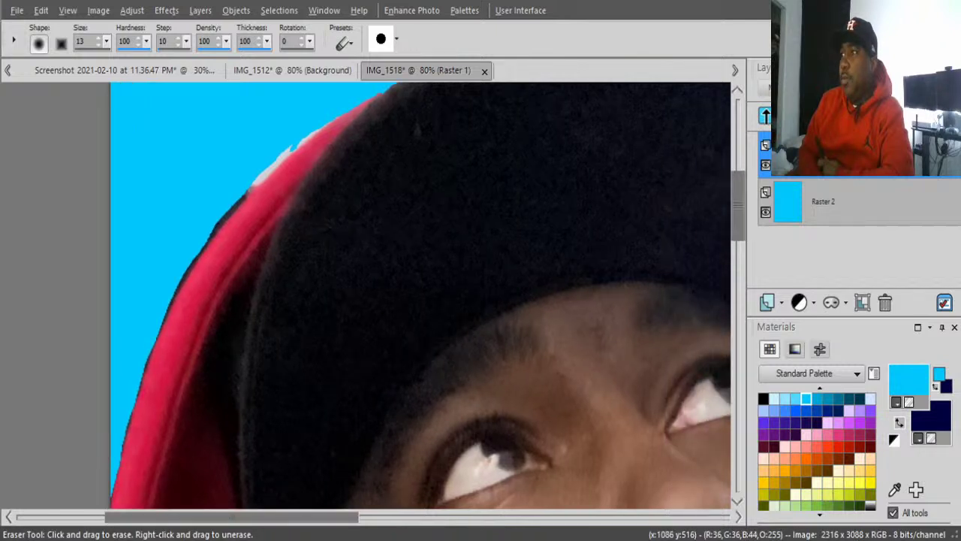
drag(738, 199, 738, 177)
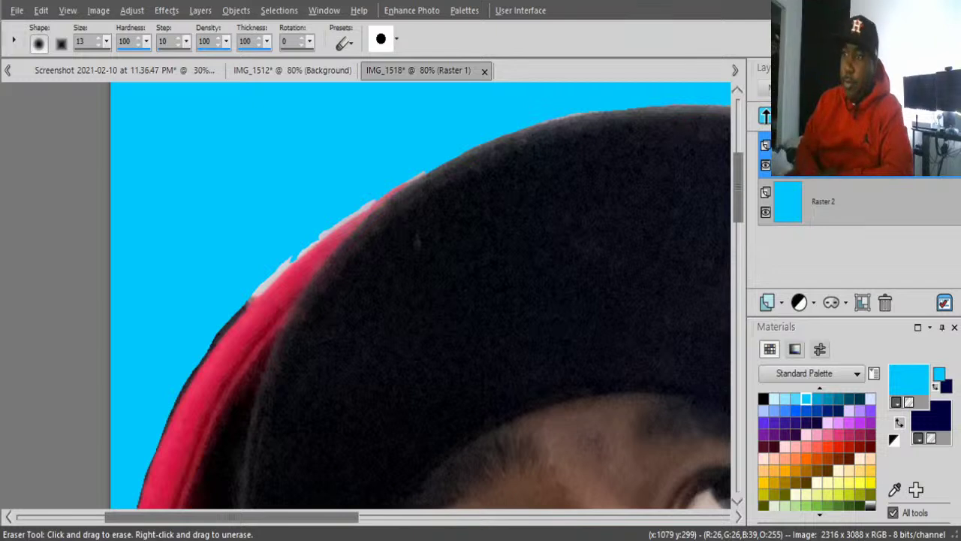
scroll(313, 220, up, 3)
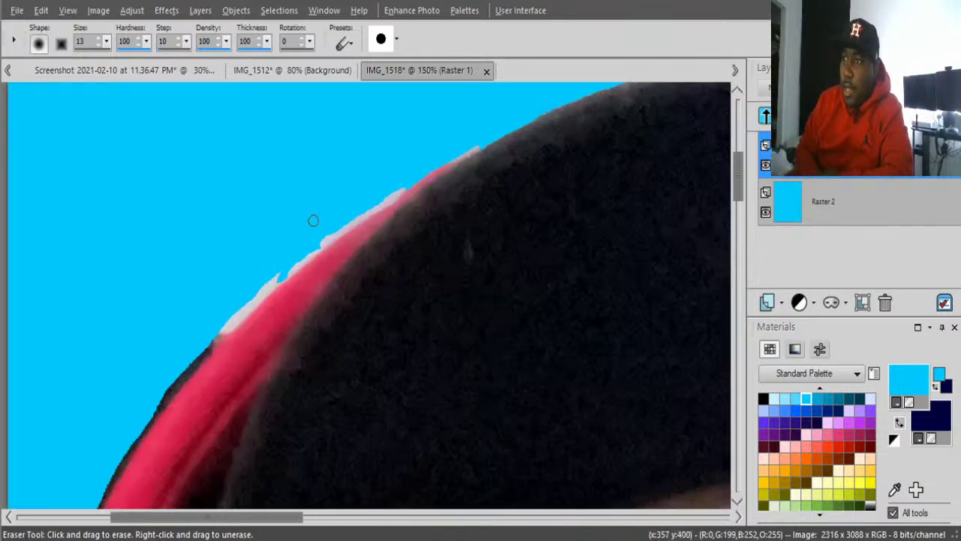
scroll(313, 220, up, 1)
scroll(314, 223, up, 1)
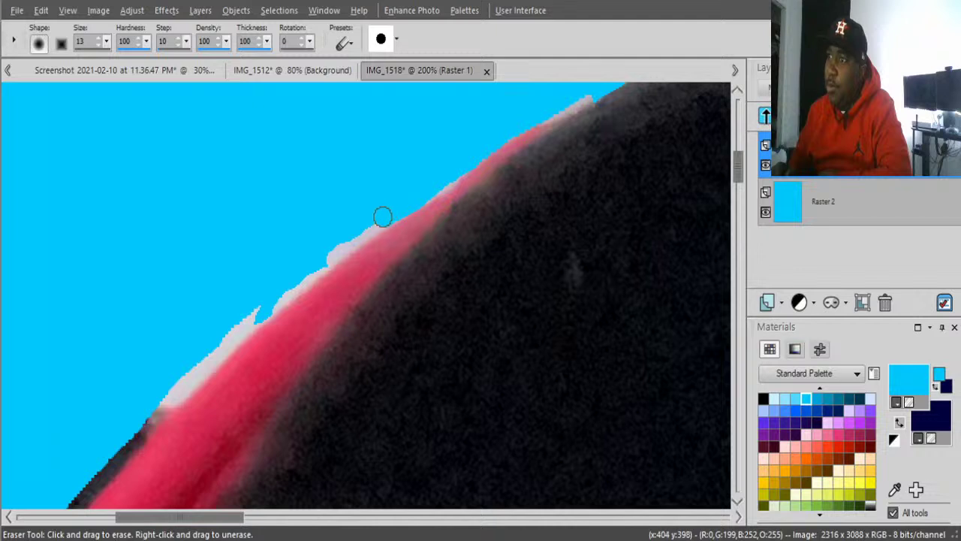
drag(355, 239, 273, 303)
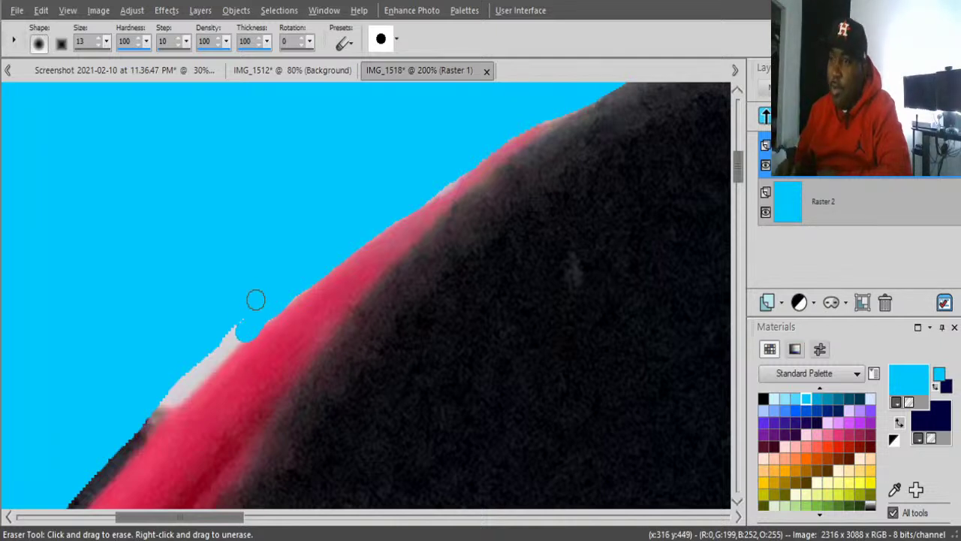
drag(243, 321, 78, 500)
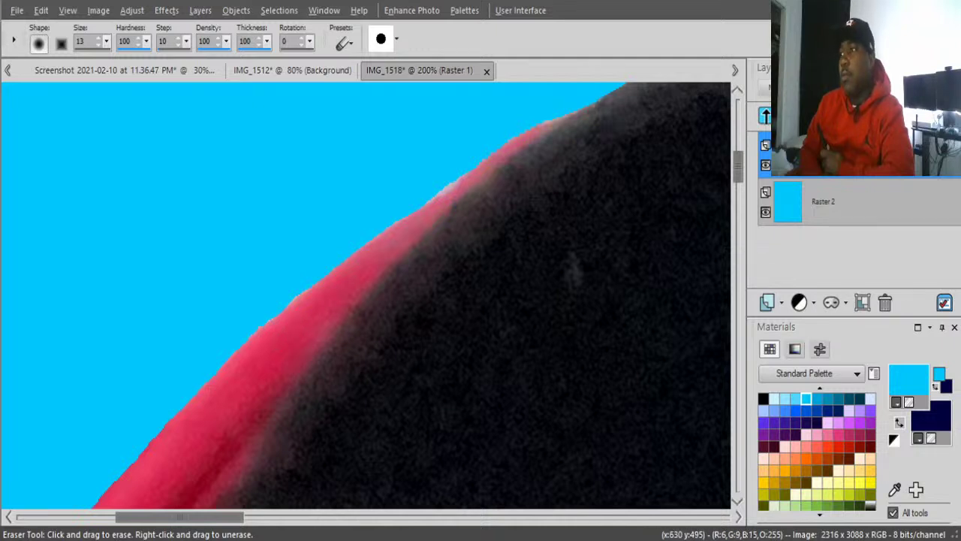
Step: Erase the dark fringe along the red hood's upper-left edge and restore the small notch cut into it
scroll(597, 371, down, 3)
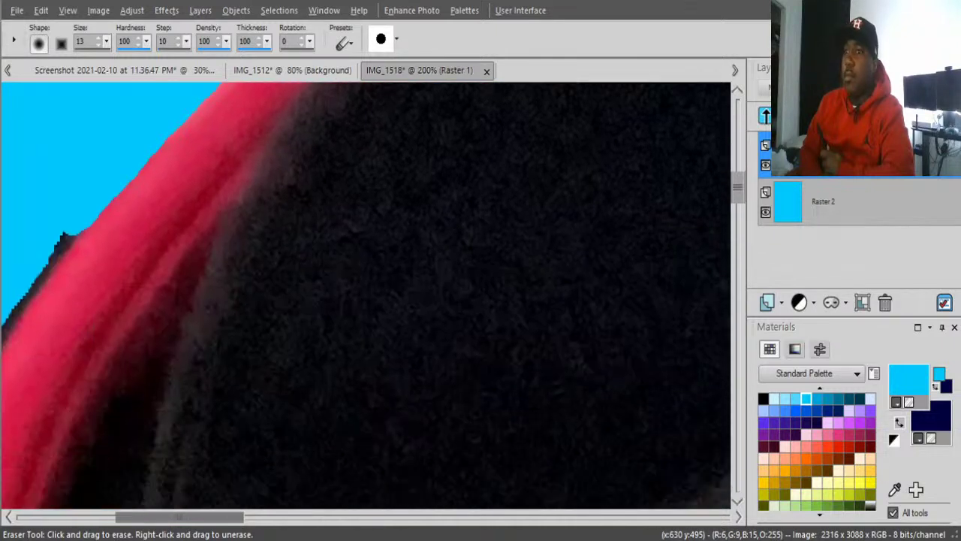
drag(188, 517, 138, 517)
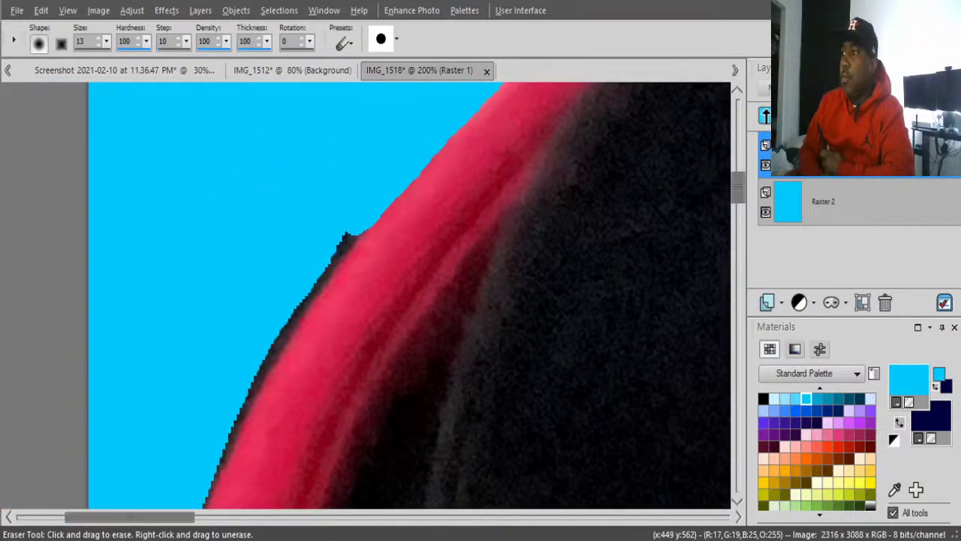
mouse_move(738, 188)
mouse_down()
mouse_move(737, 209)
mouse_move(737, 193)
mouse_up()
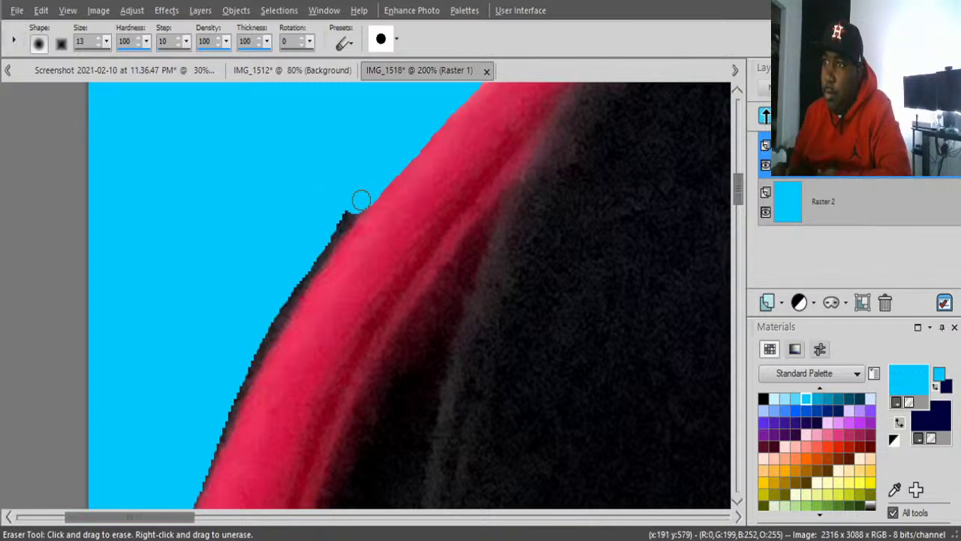
mouse_move(361, 200)
mouse_down()
mouse_move(344, 208)
mouse_move(356, 191)
mouse_move(262, 339)
mouse_move(208, 455)
mouse_up()
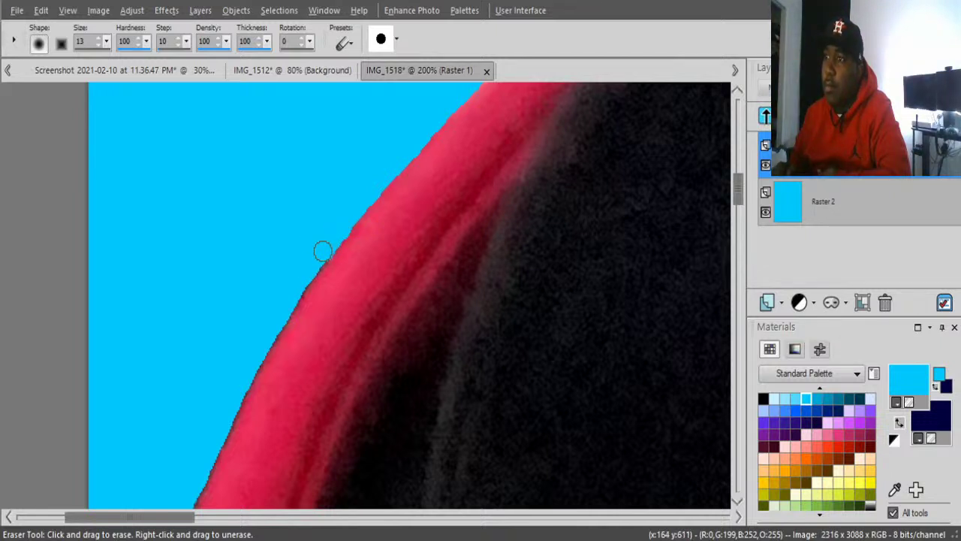
drag(305, 271, 292, 290)
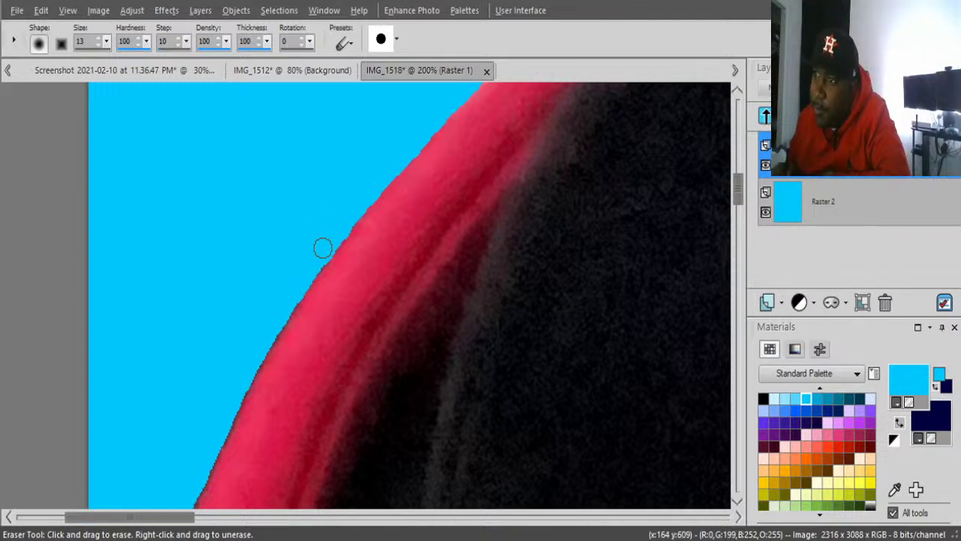
drag(323, 248, 318, 266)
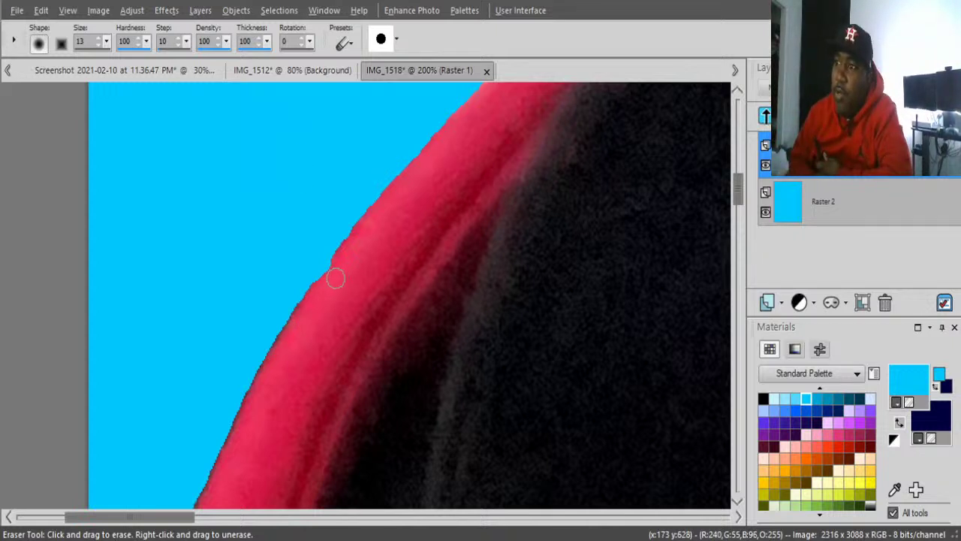
mouse_move(334, 276)
mouse_down()
mouse_move(317, 274)
mouse_move(348, 278)
mouse_move(340, 271)
mouse_up()
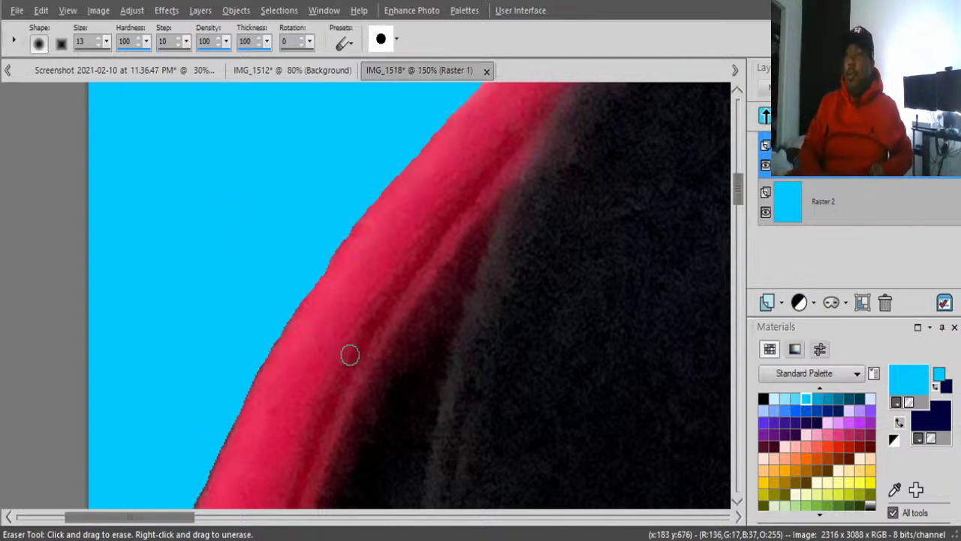
Step: Erase the remaining dark fringe farther down the red hood's left edge, towards the image border
scroll(526, 301, down, 2)
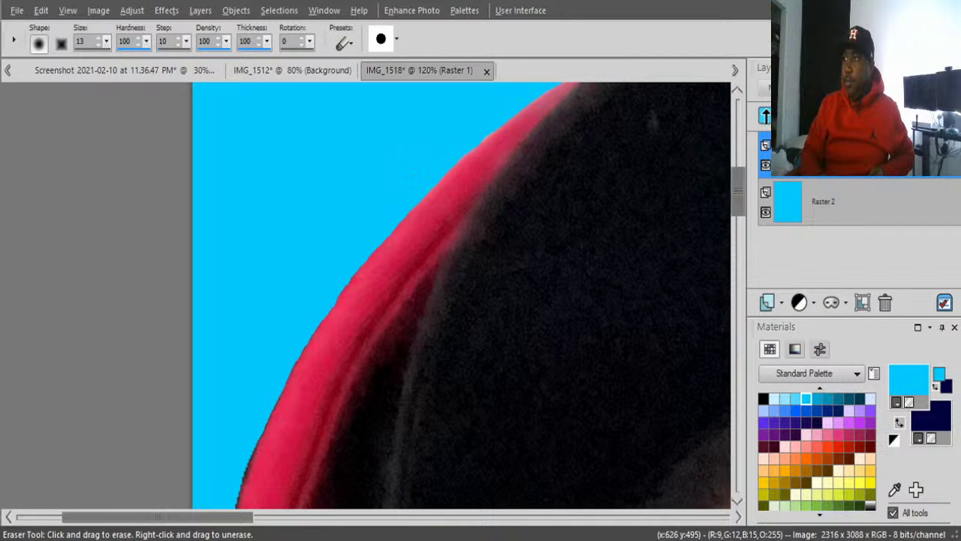
drag(738, 190, 738, 216)
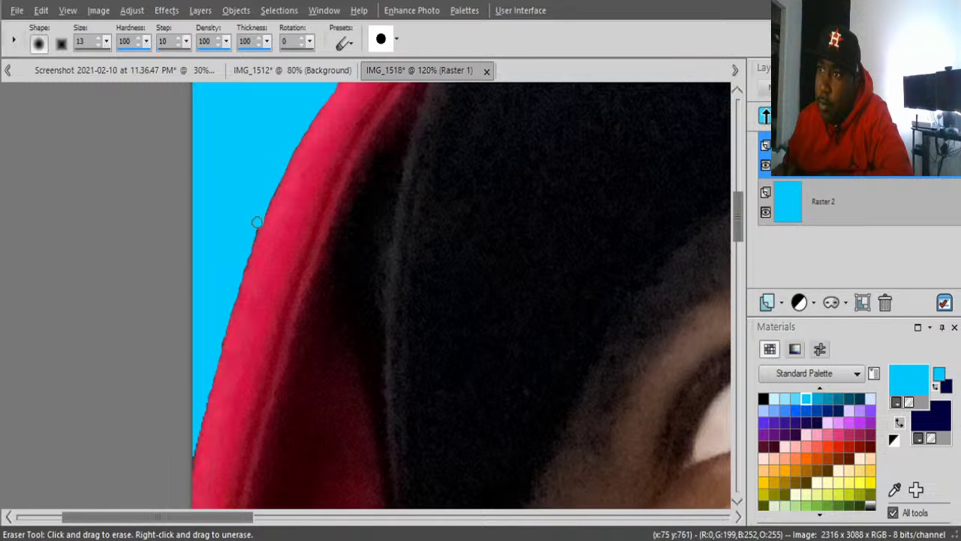
click(238, 266)
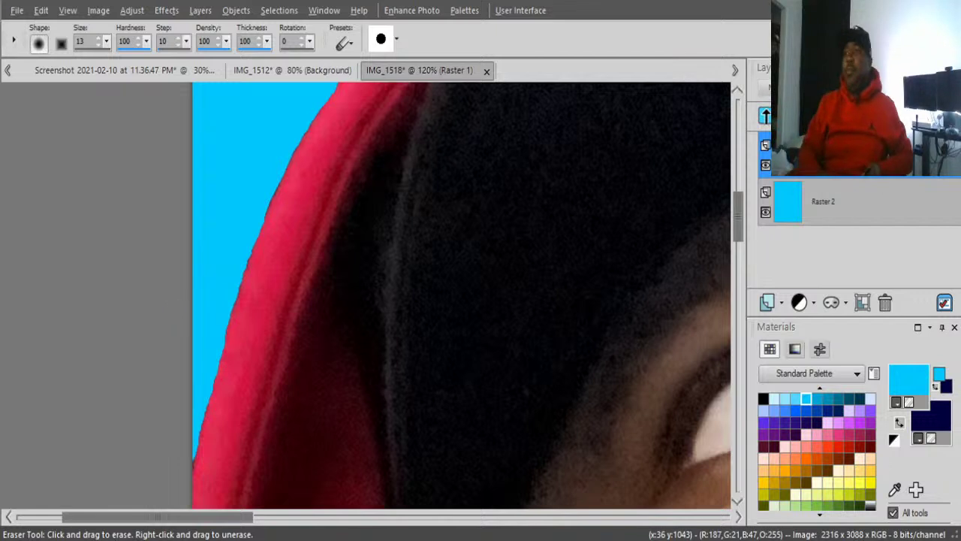
Step: Erase the leftover pale background patches along the photo's top edge, to the right of the cap
scroll(569, 188, down, 5)
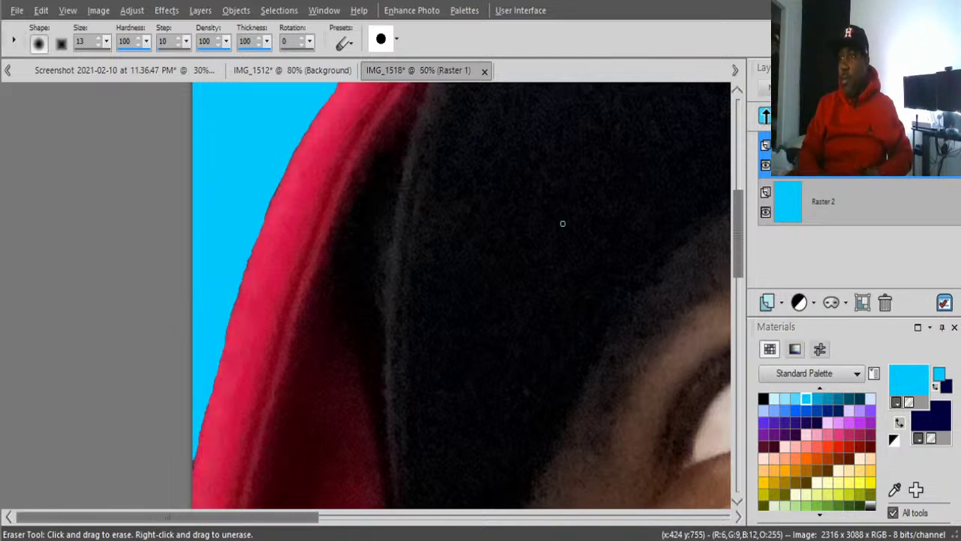
scroll(570, 240, down, 4)
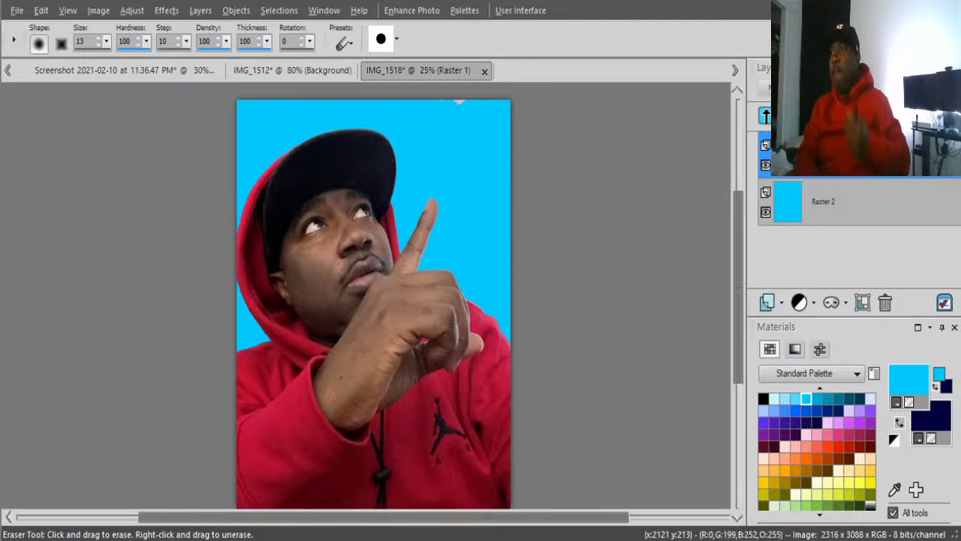
scroll(488, 127, up, 3)
drag(738, 237, 739, 188)
scroll(480, 227, up, 1)
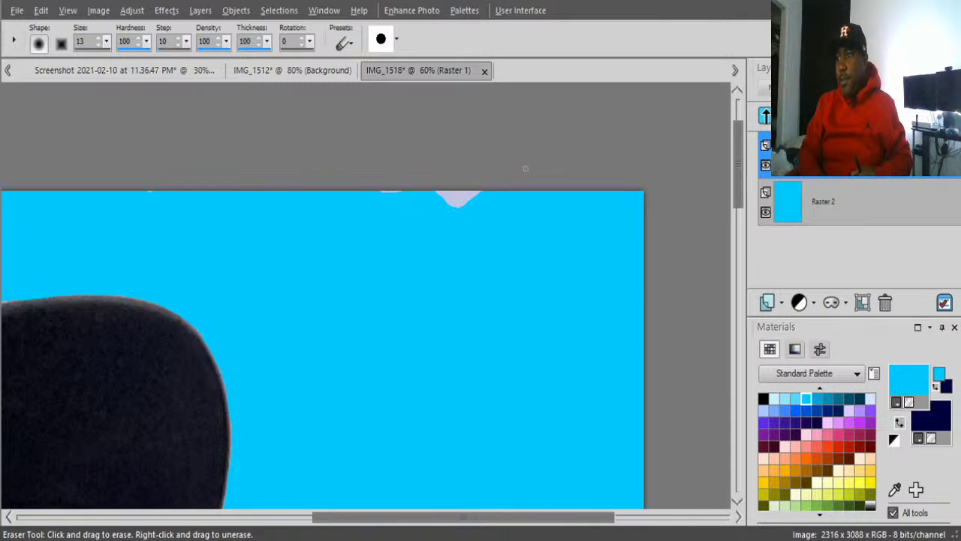
mouse_move(439, 193)
mouse_down()
mouse_move(527, 197)
mouse_move(427, 188)
mouse_move(455, 197)
mouse_move(400, 197)
mouse_move(450, 205)
mouse_up()
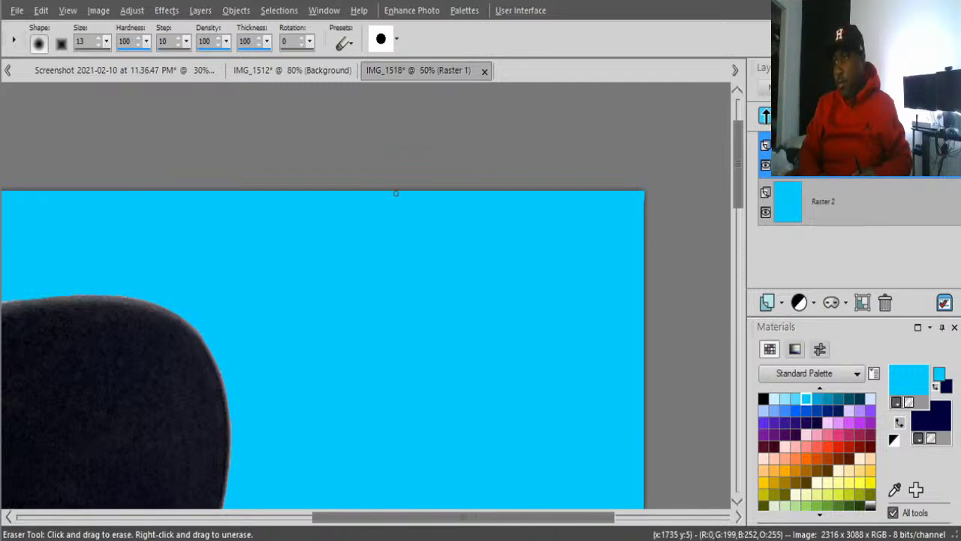
Step: Delete the blue Raster 2 backdrop layer to leave the cutout on a transparent background
scroll(468, 204, down, 3)
scroll(468, 204, down, 2)
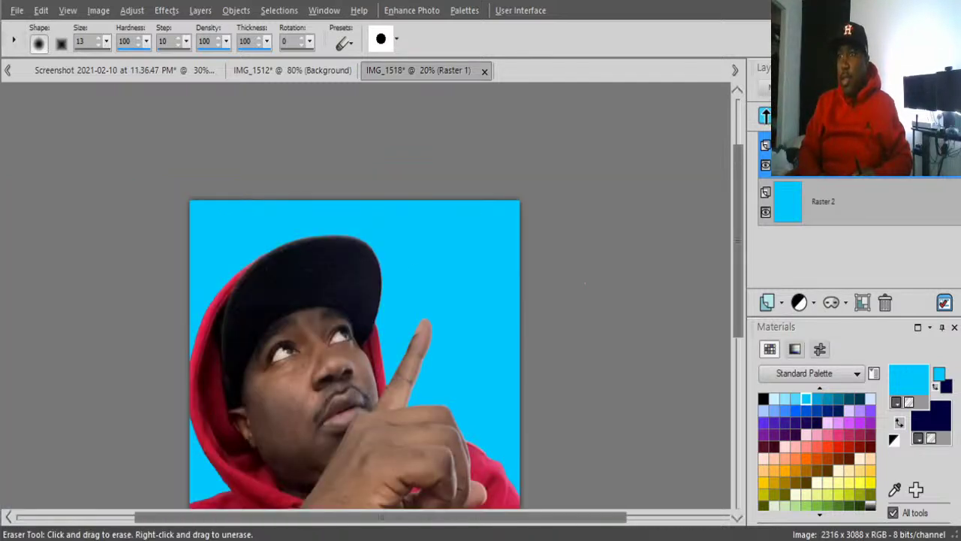
click(856, 202)
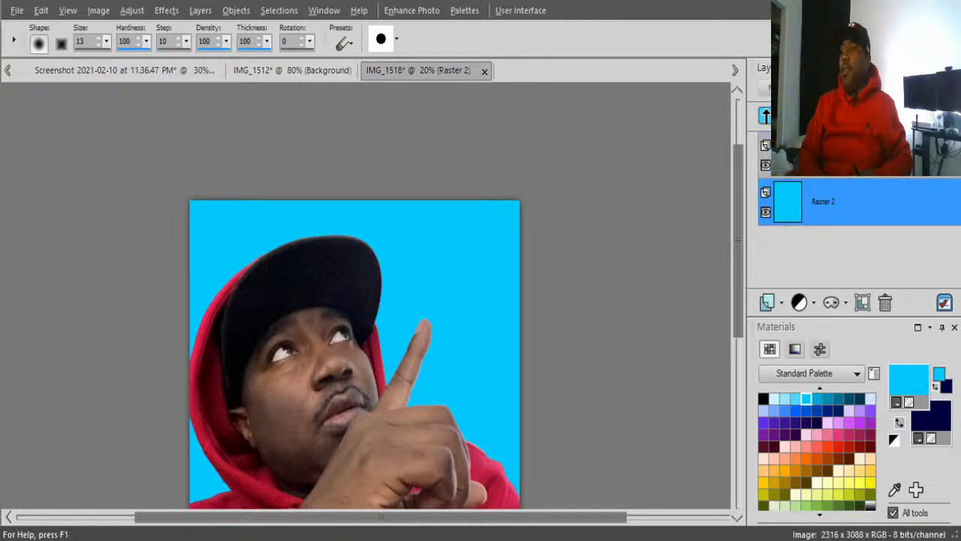
click(885, 302)
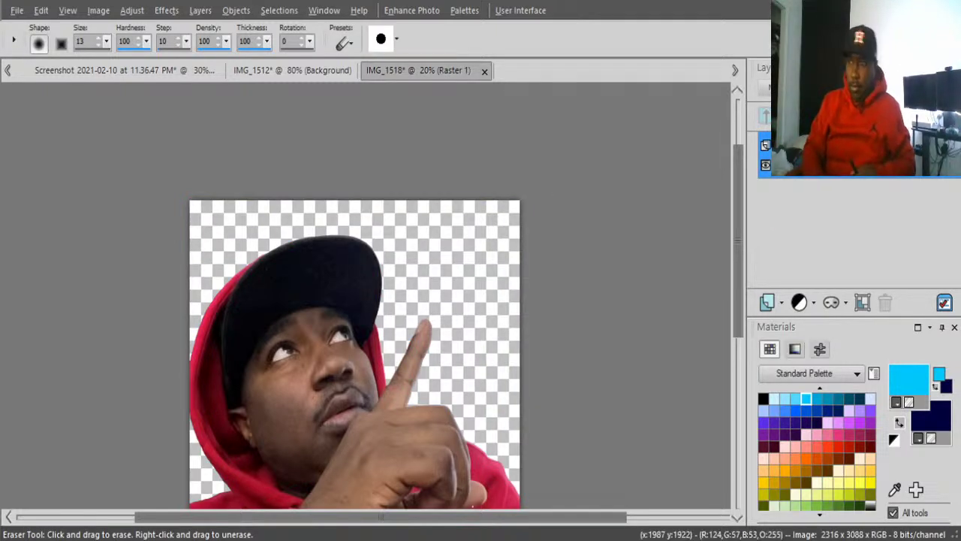
scroll(366, 300, down, 2)
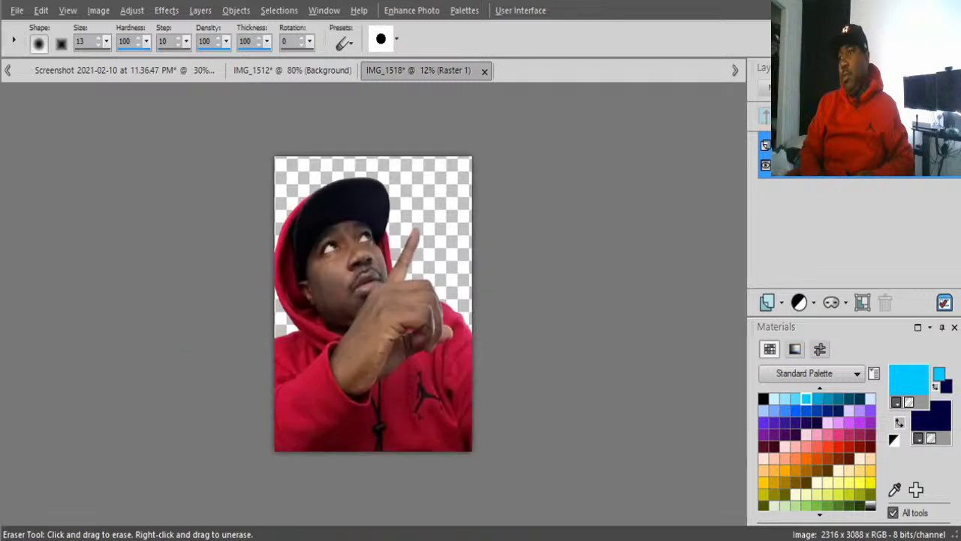
scroll(374, 305, up, 2)
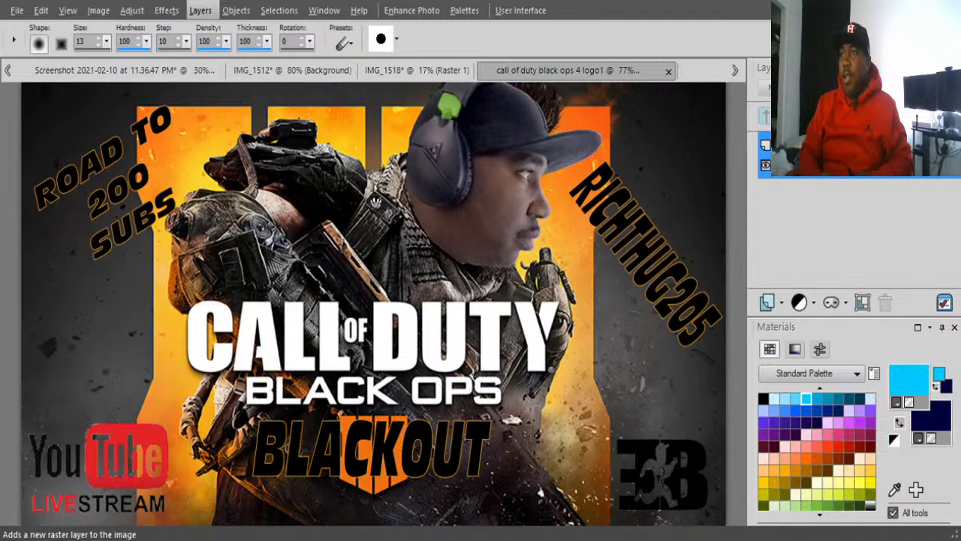
Step: Add a new raster layer to the call of duty black ops 4 logo1 image and delete its Background layer
click(225, 28)
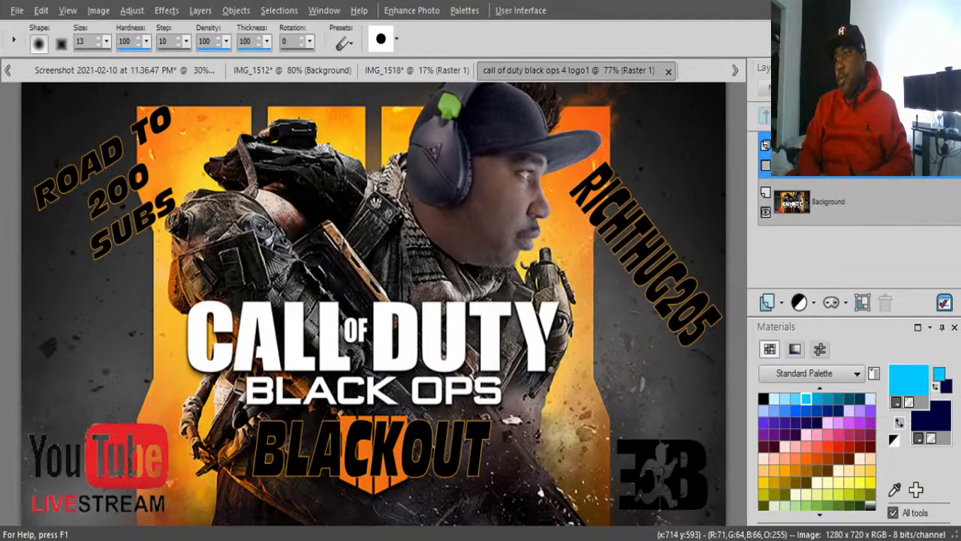
click(415, 446)
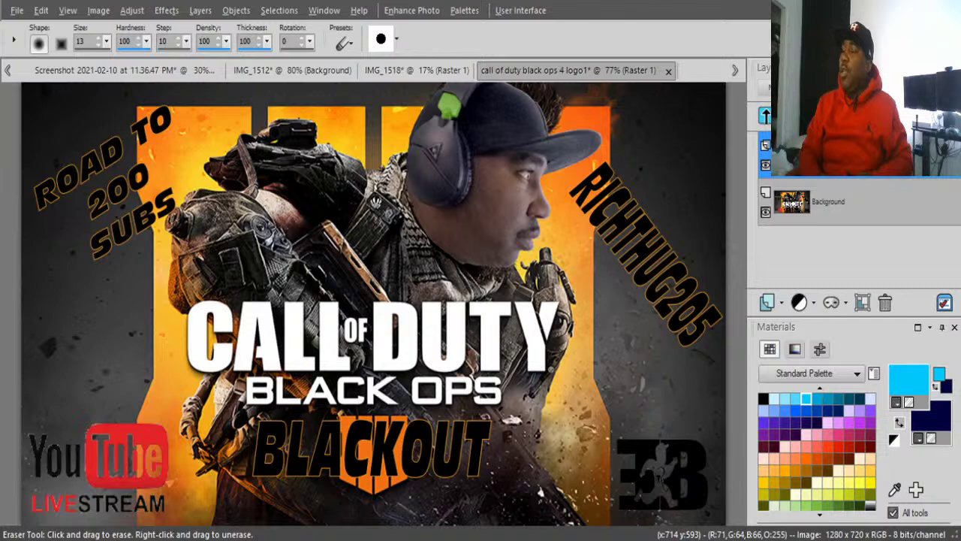
click(828, 201)
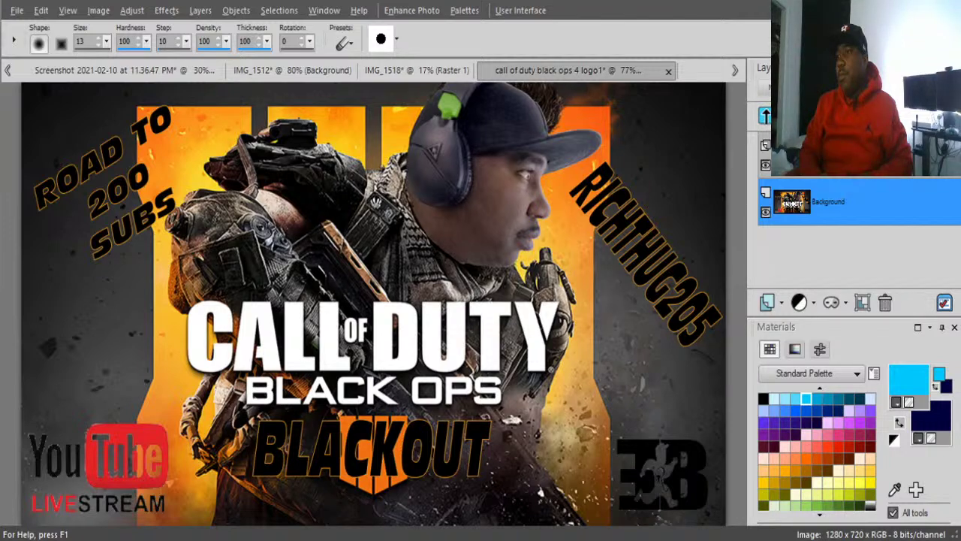
key(Delete)
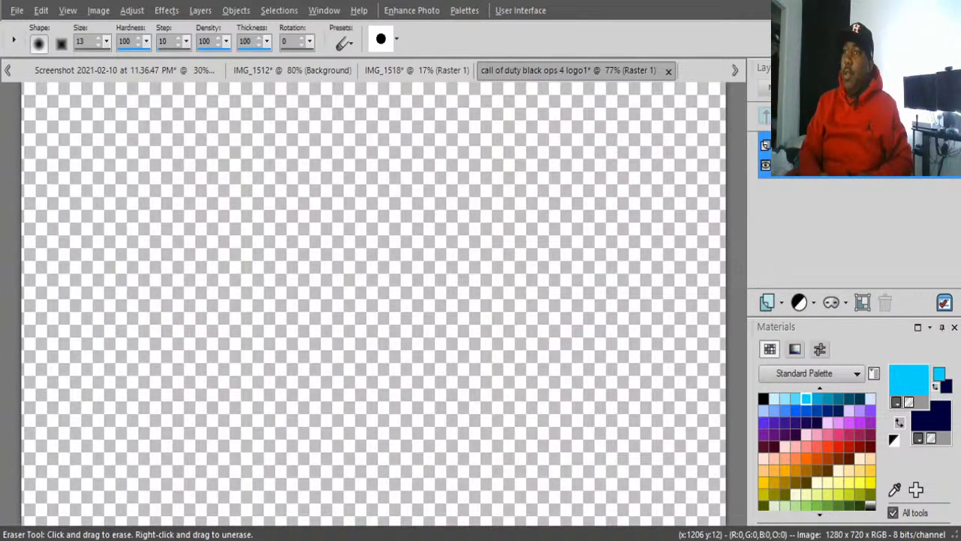
Step: Copy the cutout from IMG_1518 and paste it as a new layer into the call of duty black ops 4 logo1 image
click(417, 69)
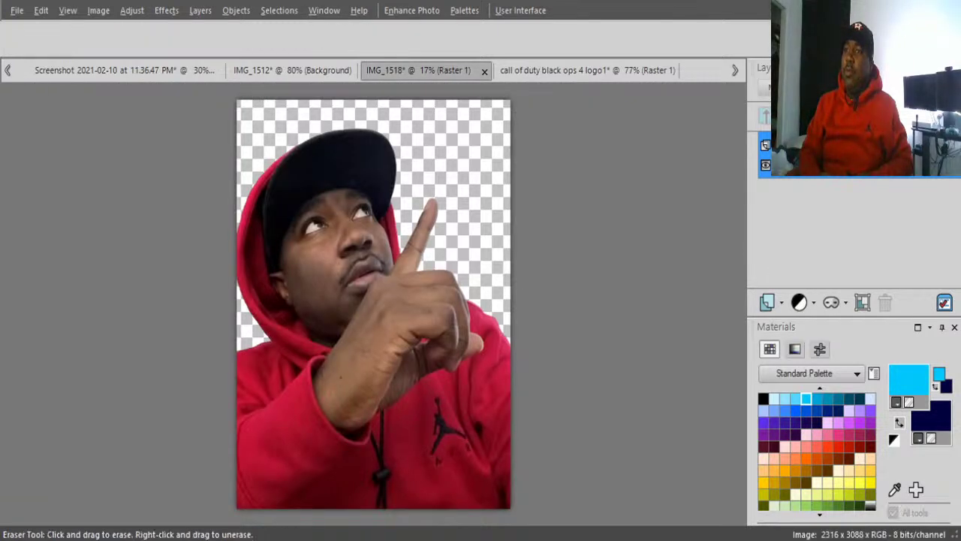
key(k)
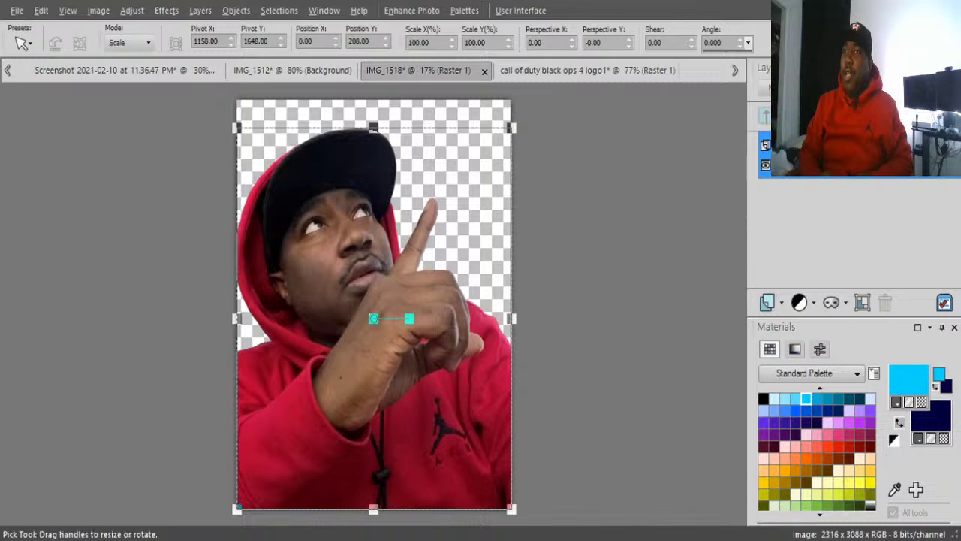
click(568, 70)
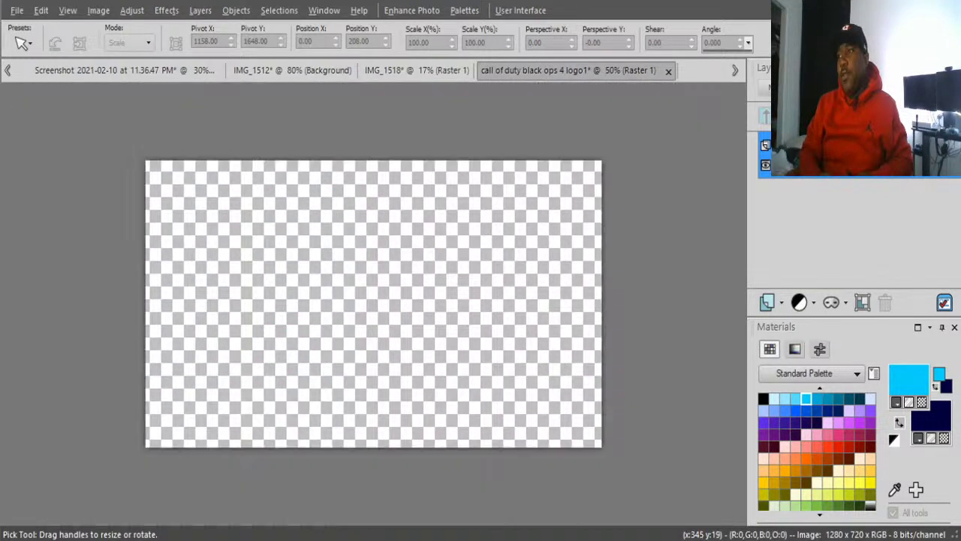
key(minus)
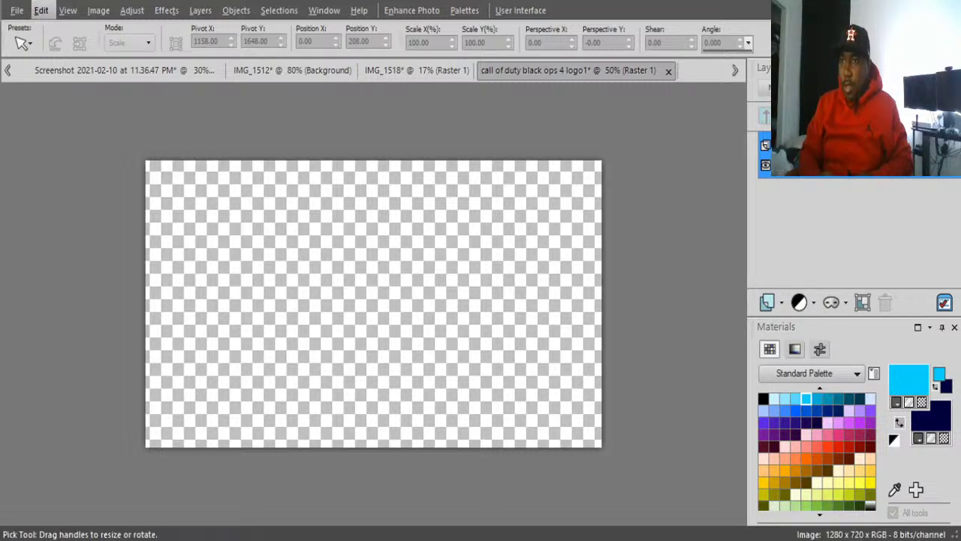
key(ctrl+l)
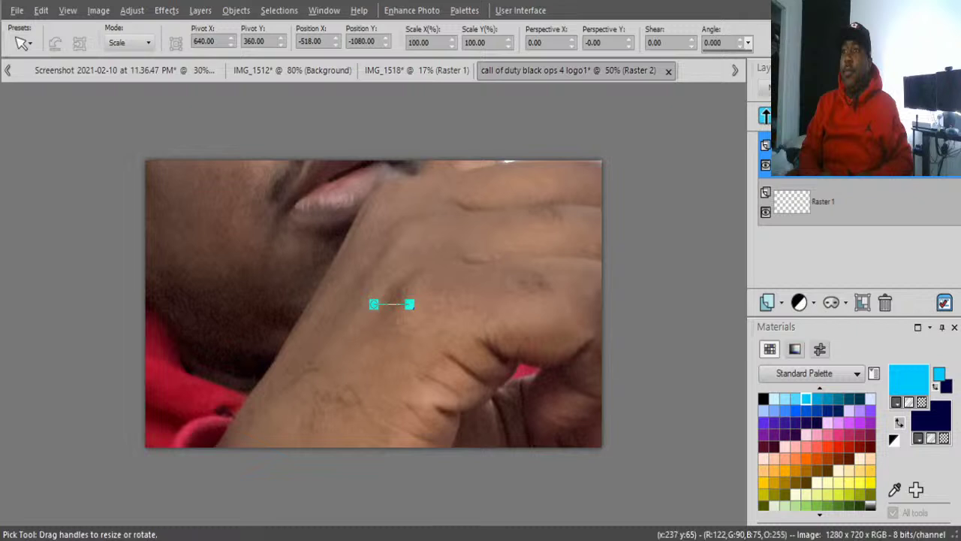
Step: Scale the pasted cutout down to about 29% width and 14% height and place it within the canvas's left half
scroll(373, 303, down, 2)
scroll(374, 303, down, 2)
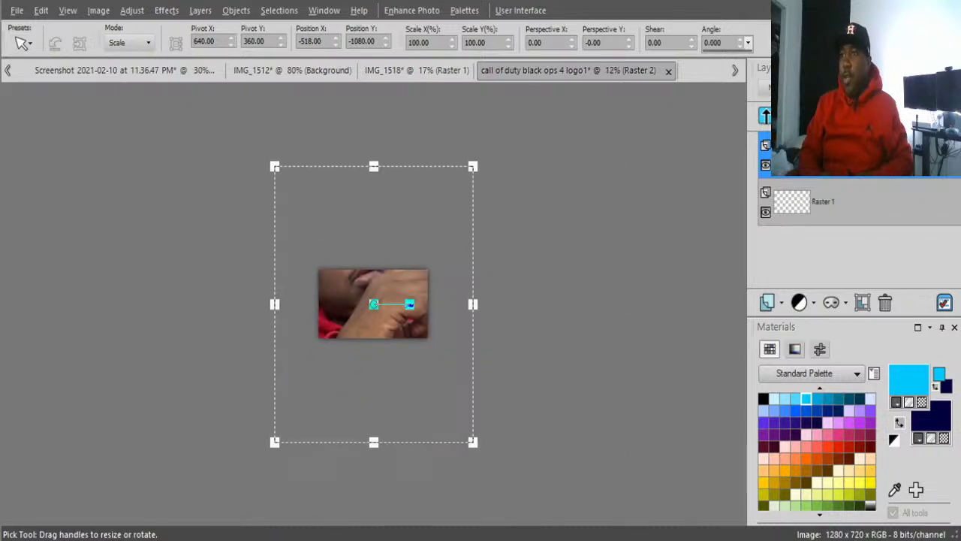
drag(275, 167, 415, 362)
drag(443, 402, 344, 302)
drag(347, 335, 349, 329)
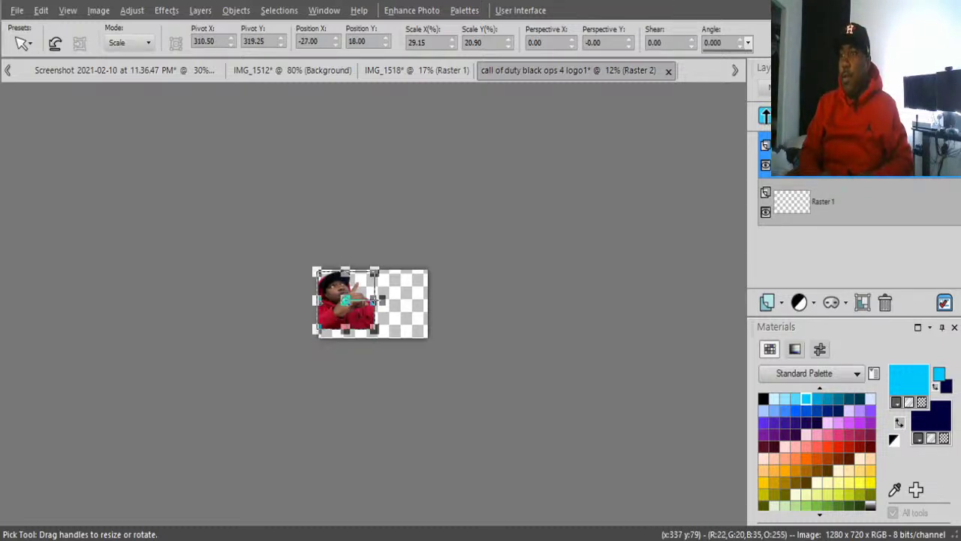
drag(346, 270, 344, 287)
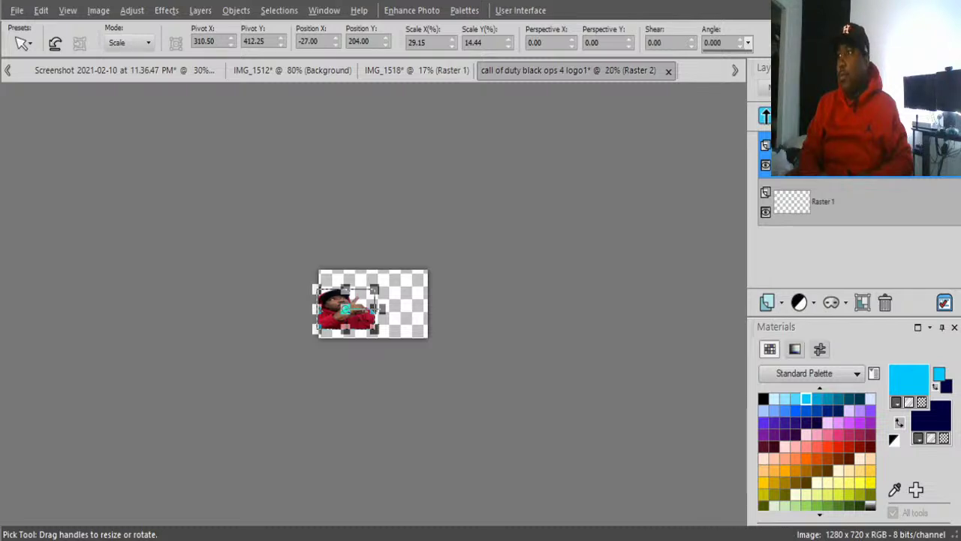
Step: Move the cutout into the canvas's lower-left corner and enlarge it to about 35% width and three quarters of the canvas height
scroll(373, 303, up, 2)
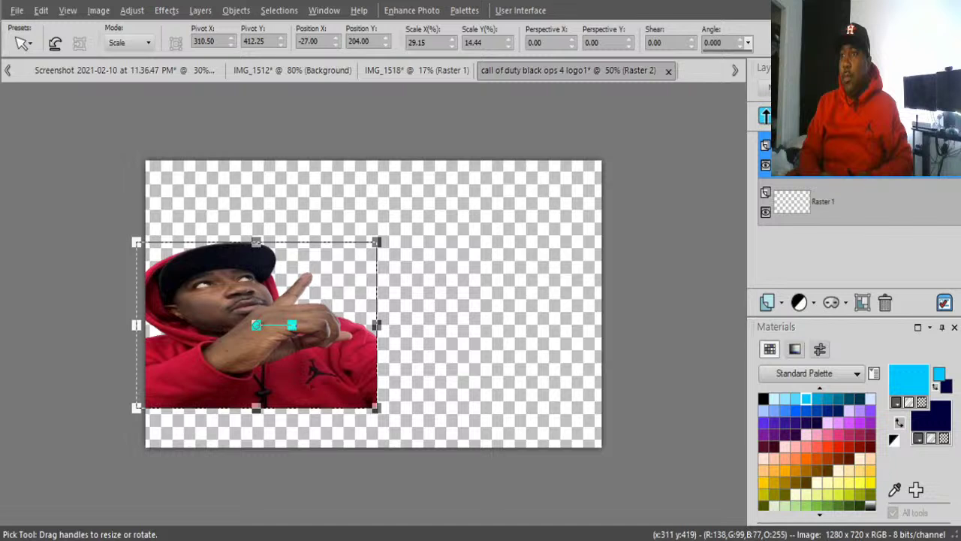
scroll(289, 314, up, 1)
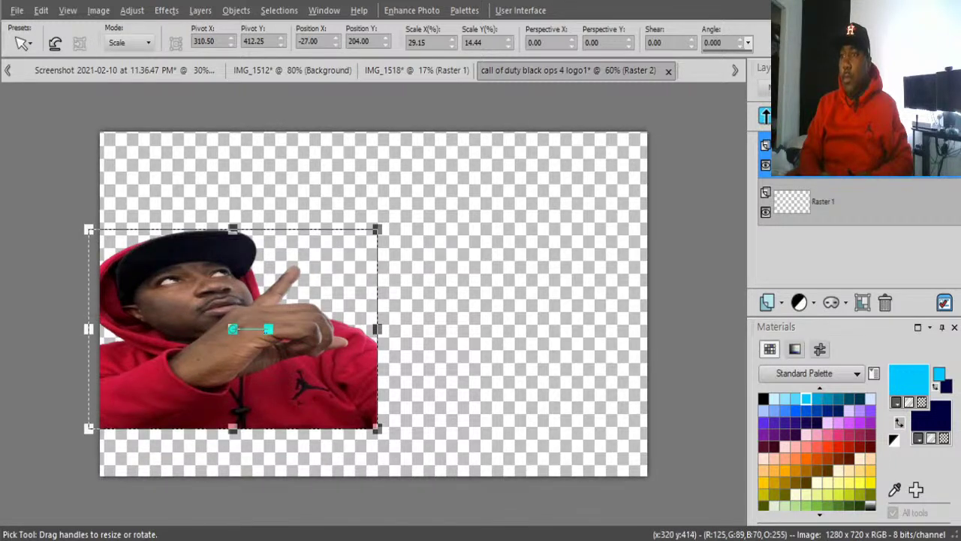
drag(254, 347, 244, 379)
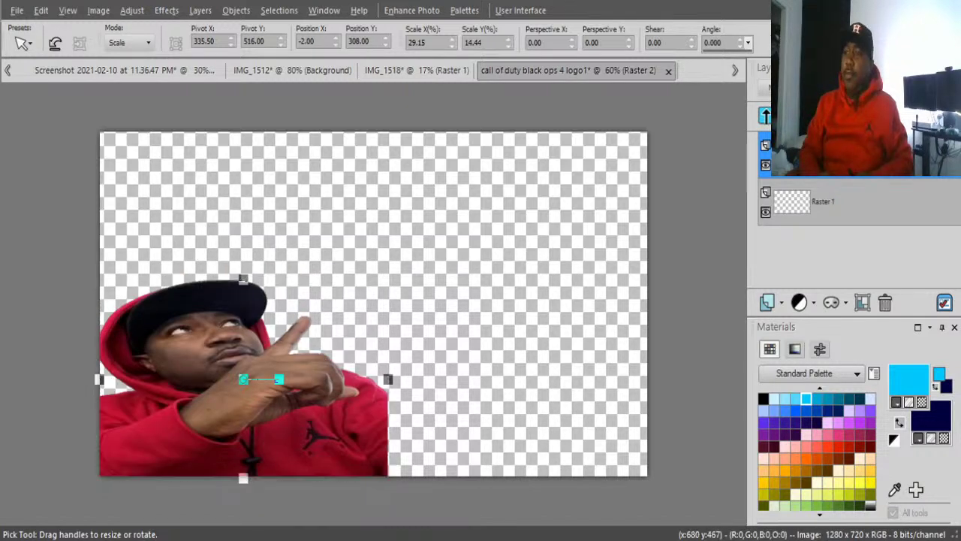
drag(388, 379, 445, 379)
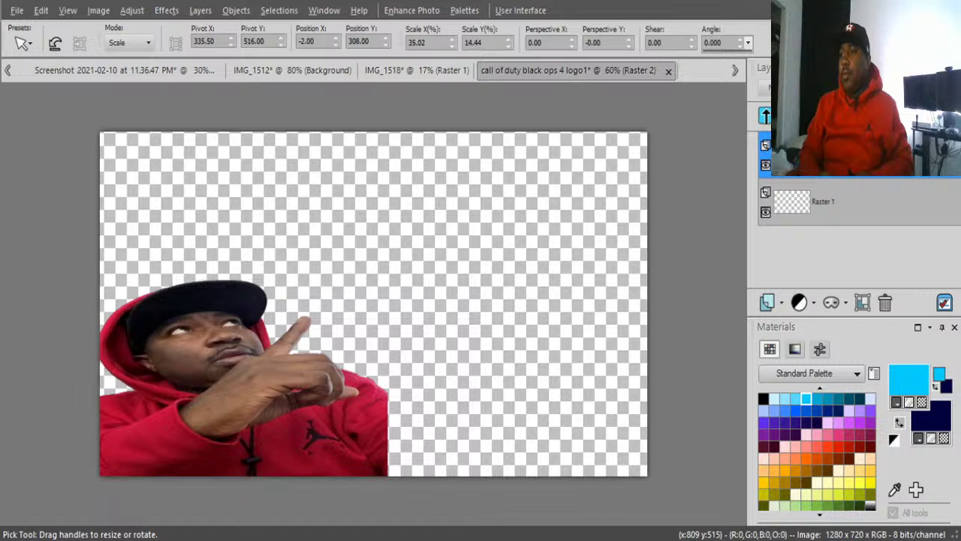
drag(311, 278, 271, 216)
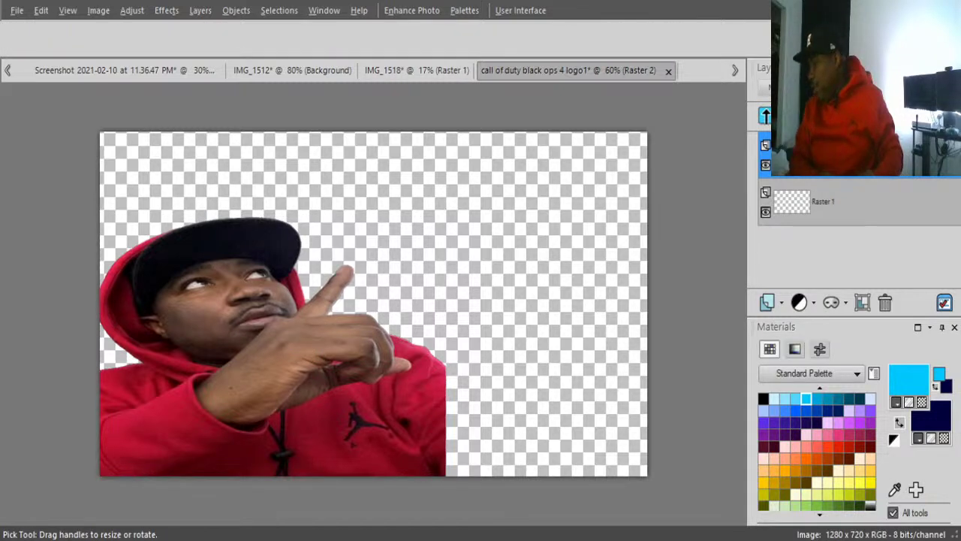
Step: Start the Text tool and sample a dark red stroke from the hoodie and a near-black fill from the cap
key(t)
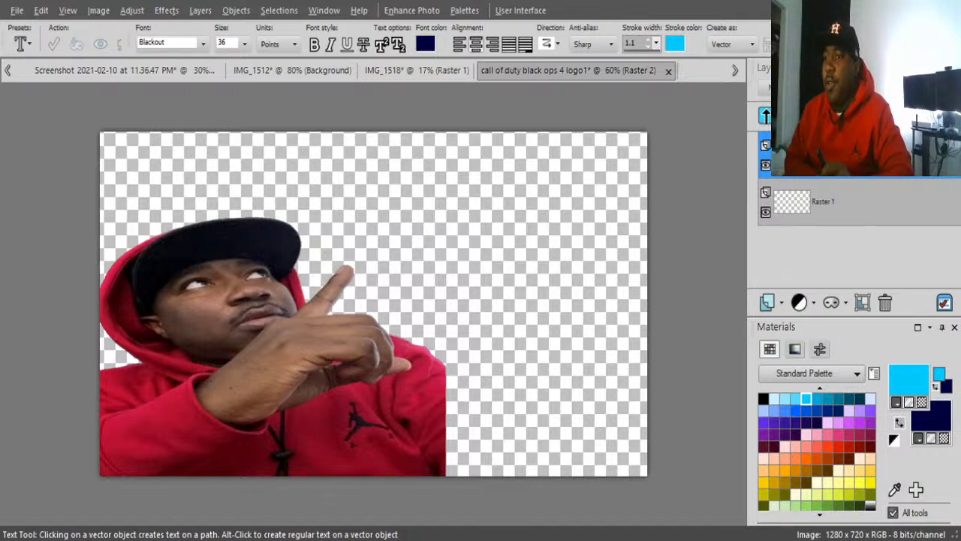
click(146, 414)
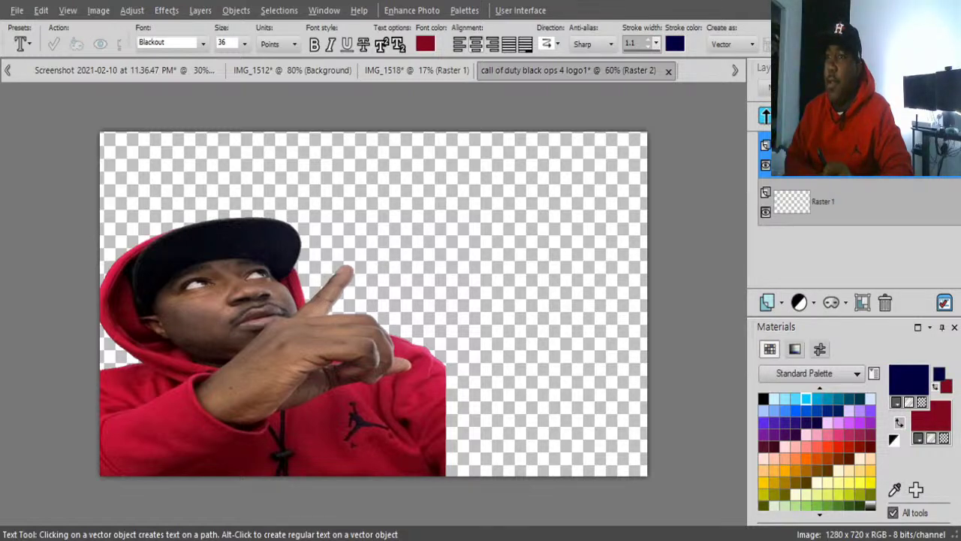
click(219, 232)
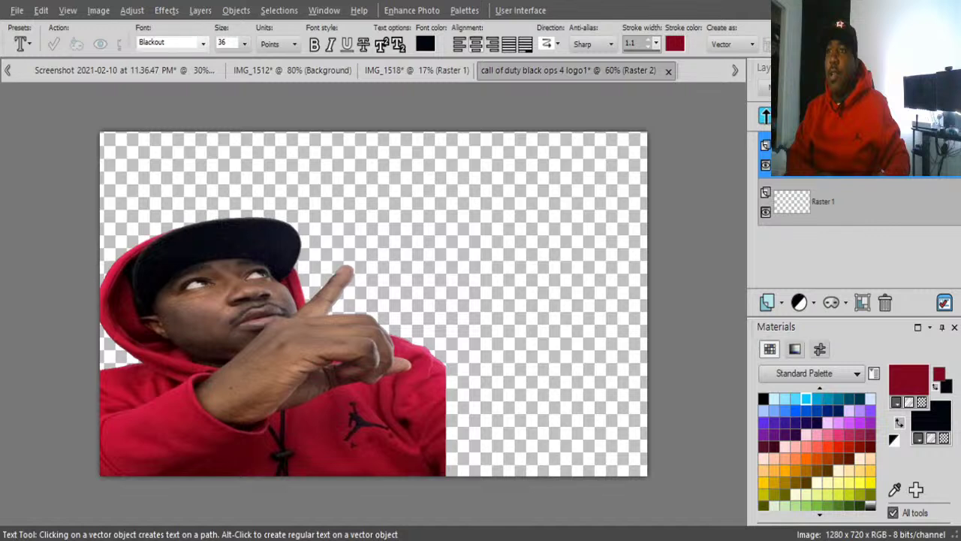
Step: Set the text font to ChunkFive Roman
click(167, 43)
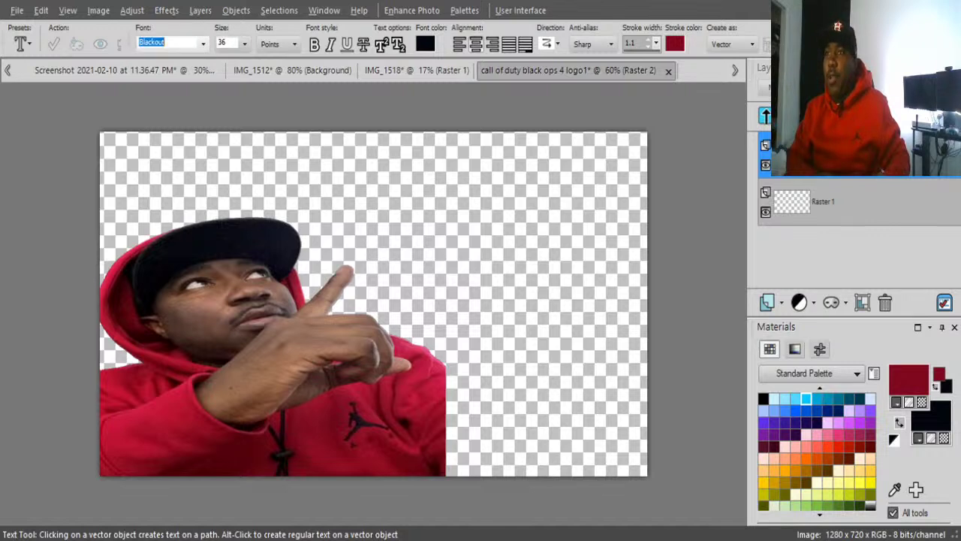
key(Down)
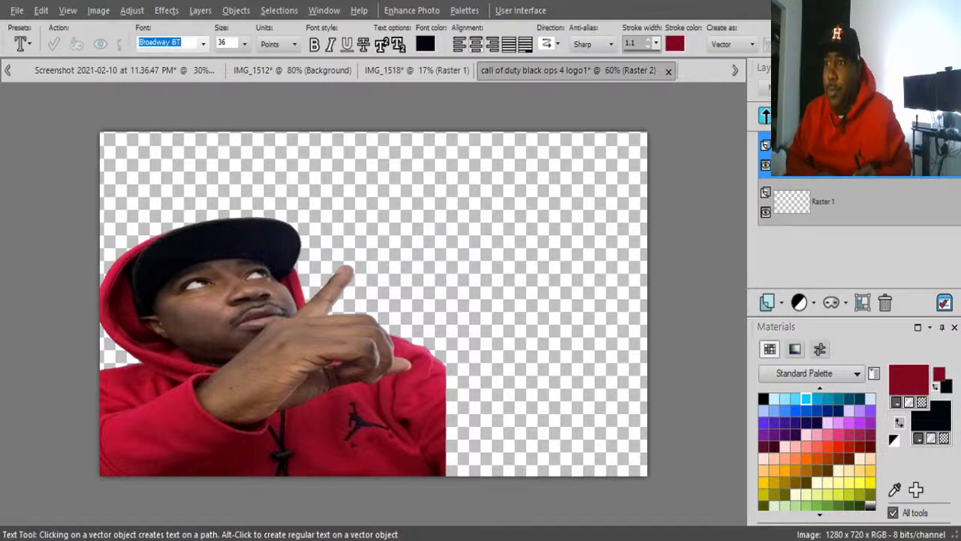
key(Down)
key(Down)
key(Down)
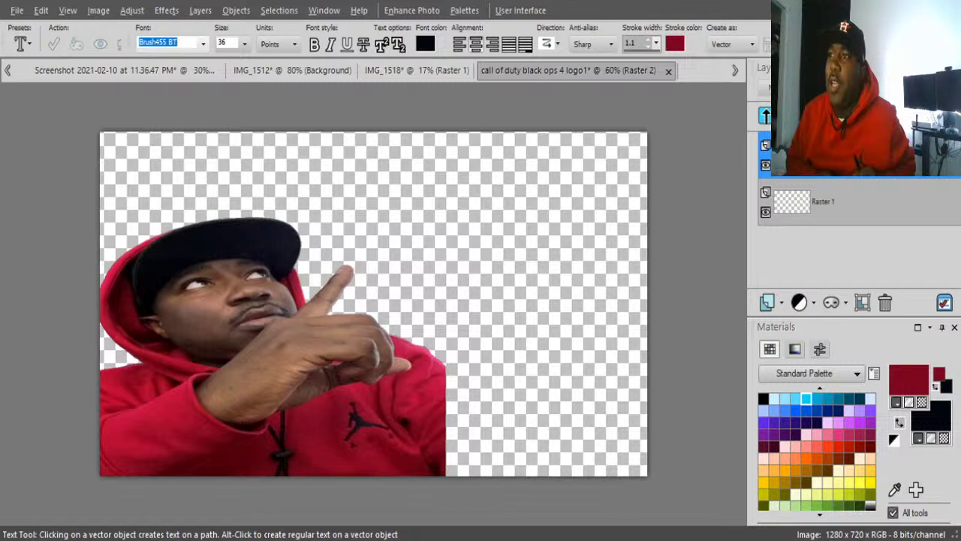
key(b)
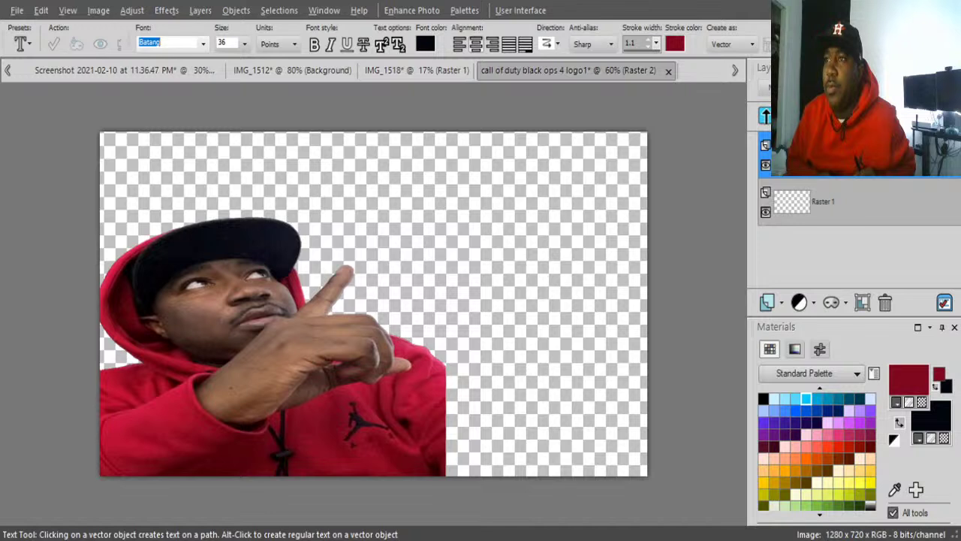
key(a)
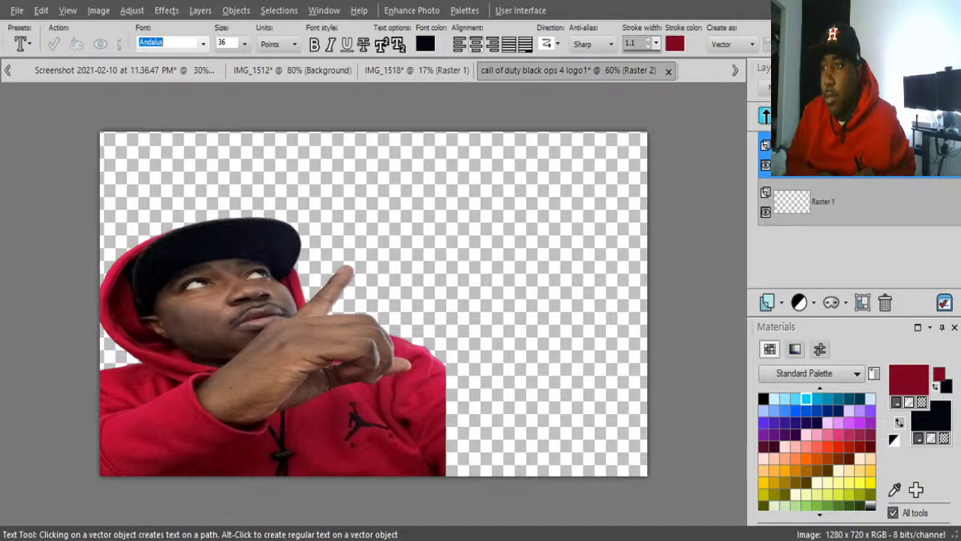
key(Down)
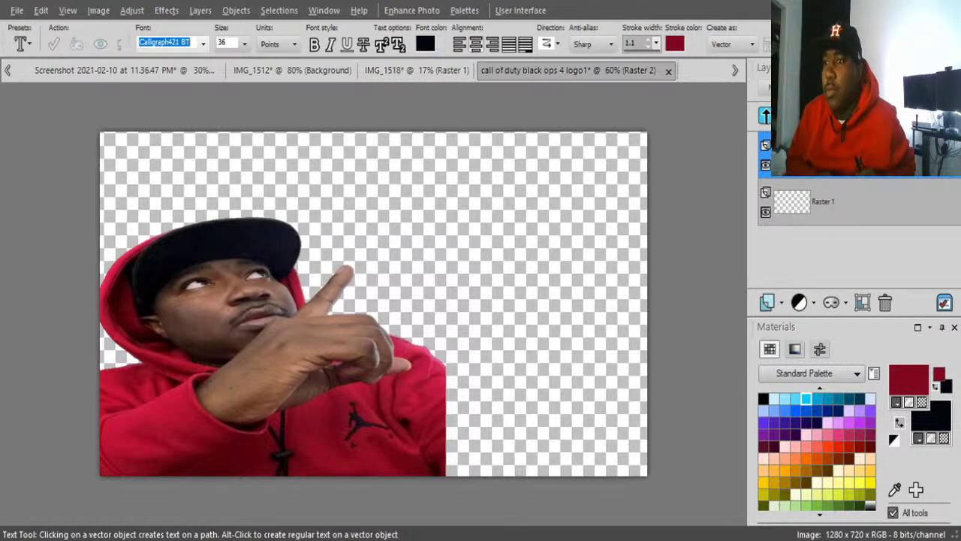
key(Down)
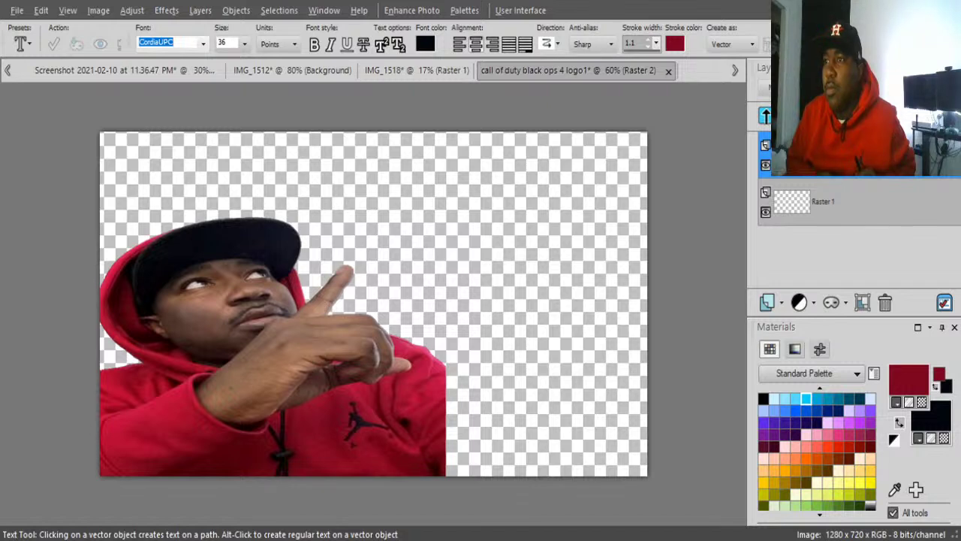
key(Up)
key(Up)
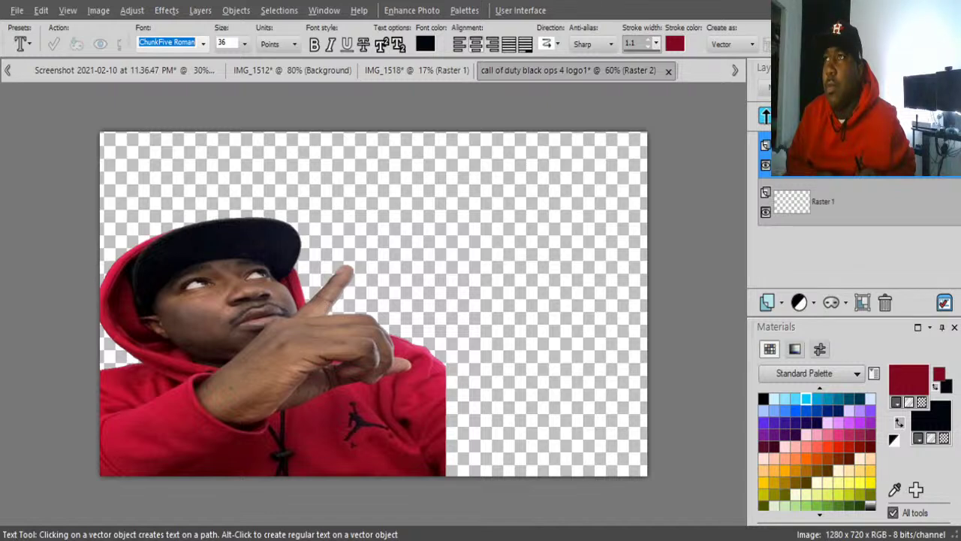
Step: Try the lowercase word "how" as title text above the pointing finger, and clear it
click(631, 222)
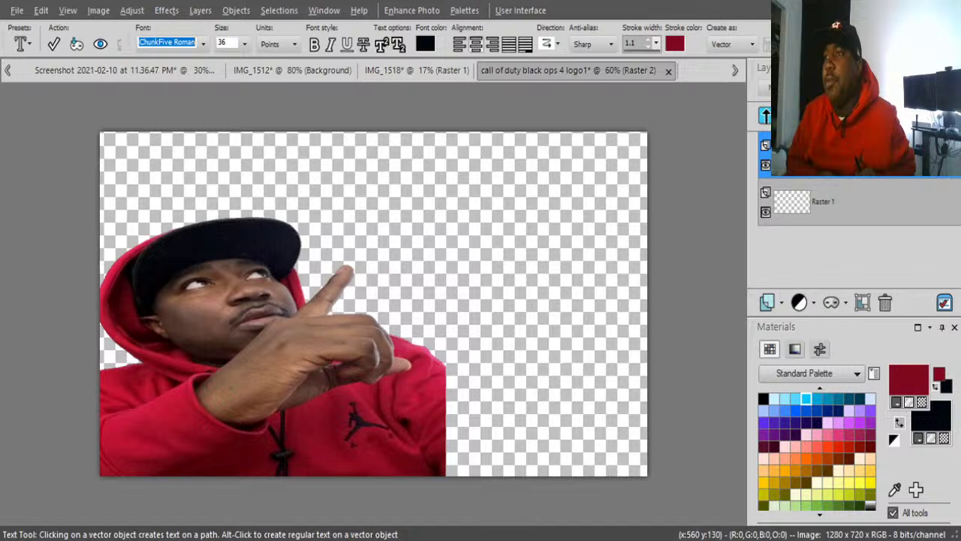
click(340, 189)
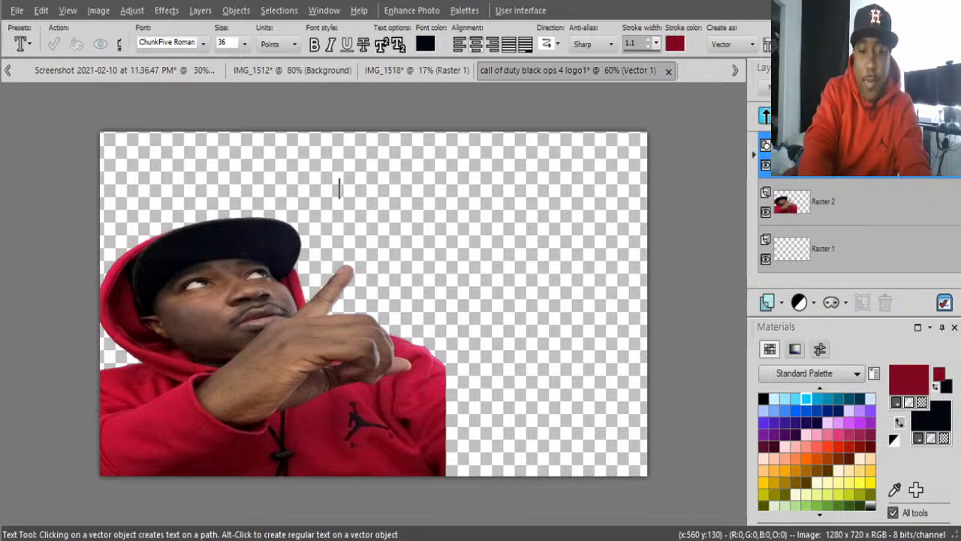
click(339, 208)
text(how)
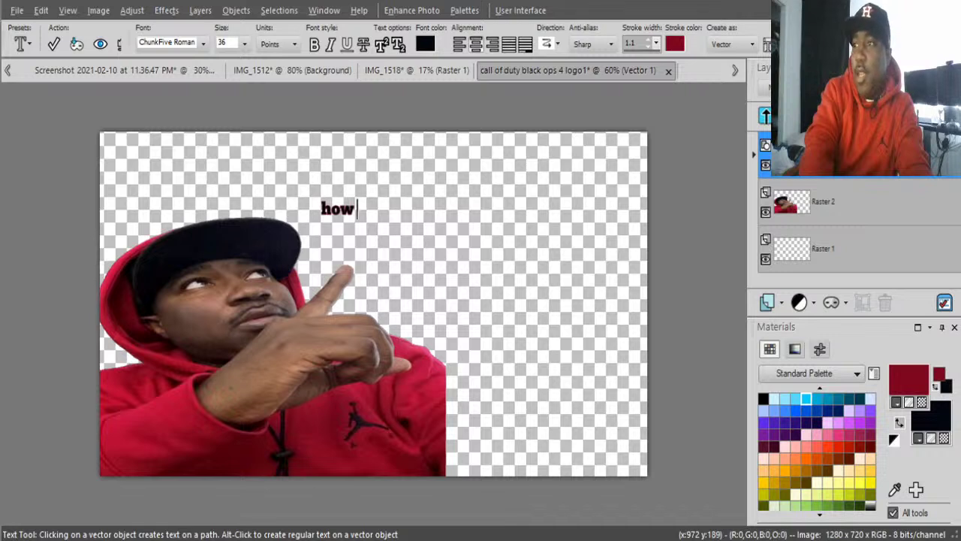
key(BackSpace)
key(BackSpace)
key(BackSpace)
key(BackSpace)
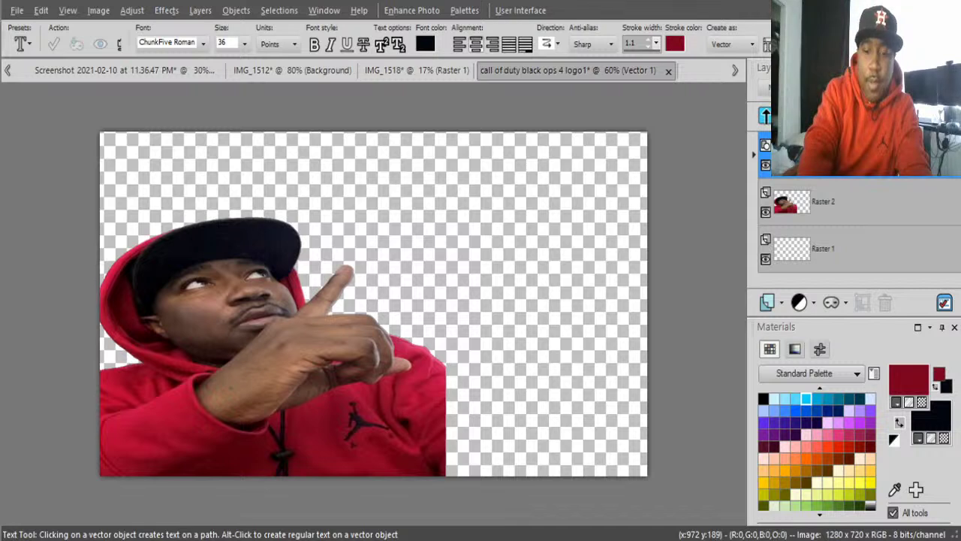
Step: Try the capitalised word "How" at the same insertion point, and clear it
text(H)
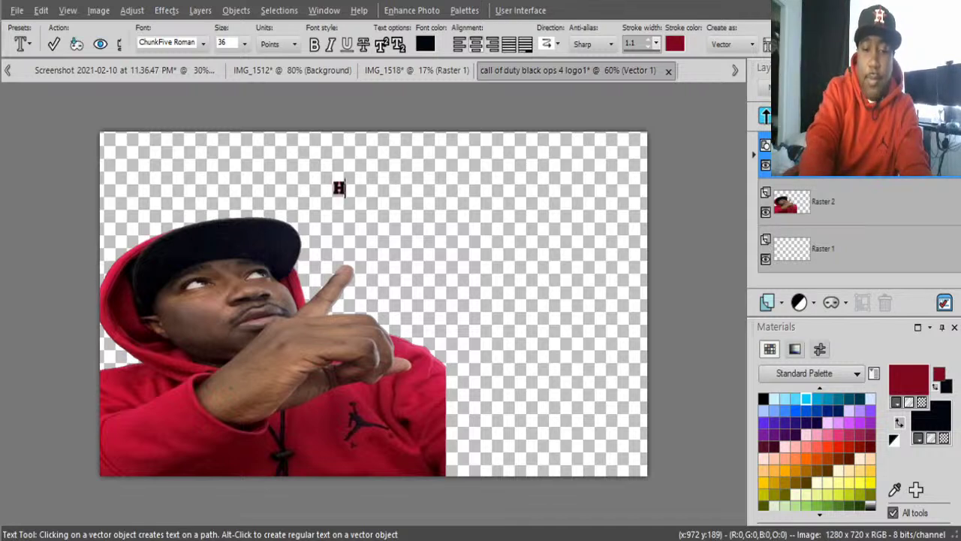
text(ow)
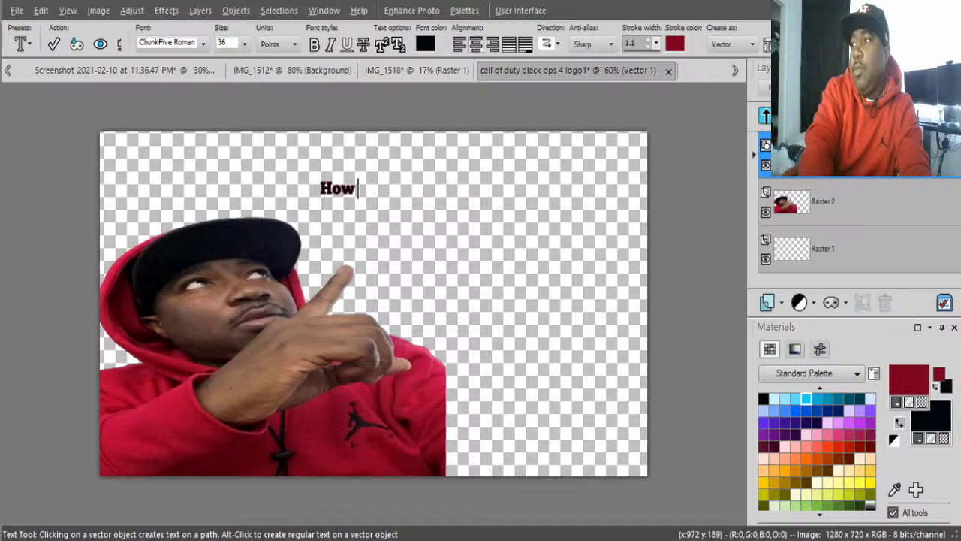
key(BackSpace)
key(BackSpace)
key(BackSpace)
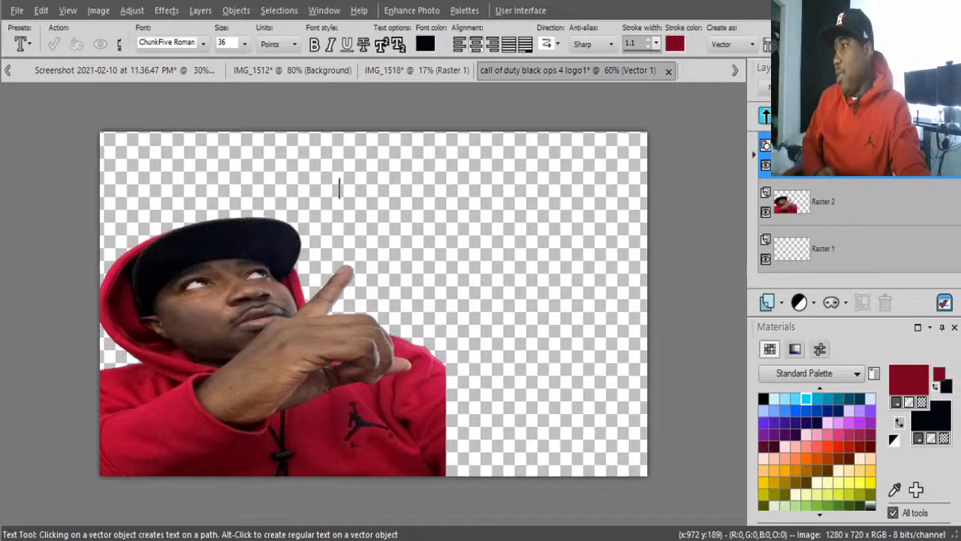
Step: Reset the text colours to the default black and white, and change the fill to dark red, keeping the black stroke
click(339, 188)
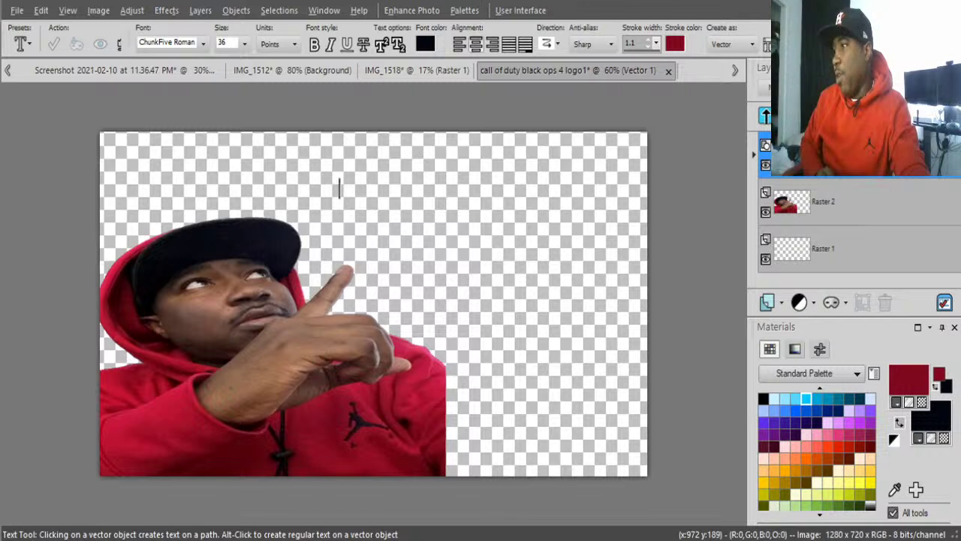
click(894, 439)
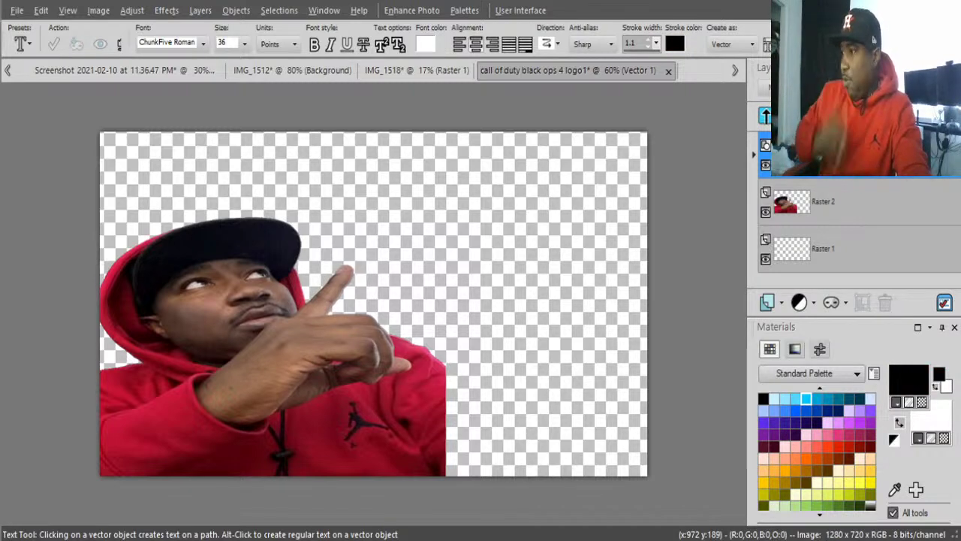
key(alt)
key(Right)
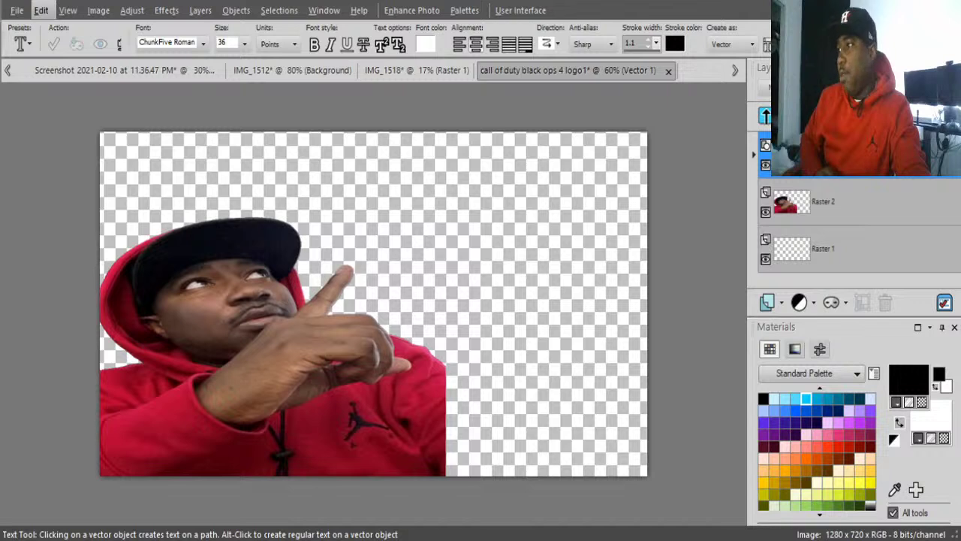
key(Escape)
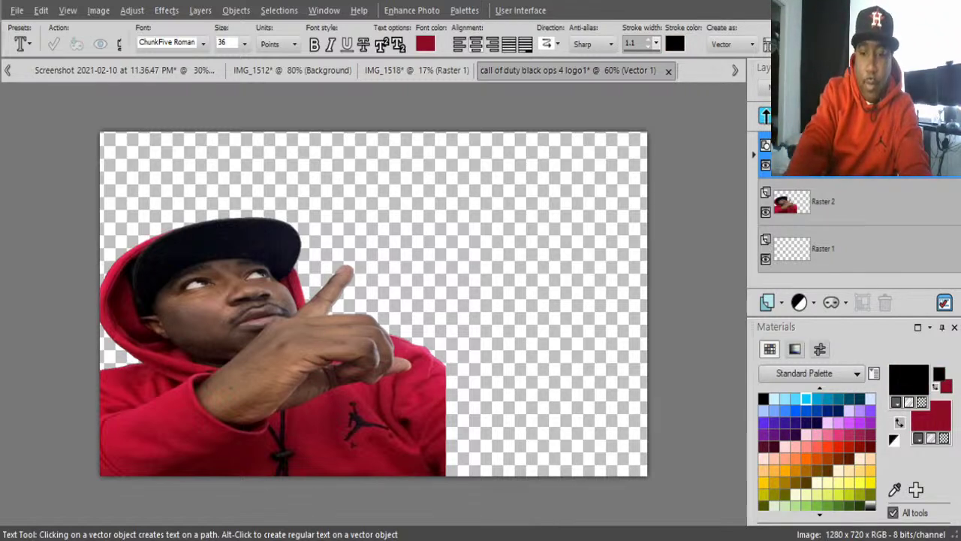
Step: Add the text "HOW" above the pointing finger and the text "Richthug205" above it on a separate vector layer just over Raster 2
text(HOW)
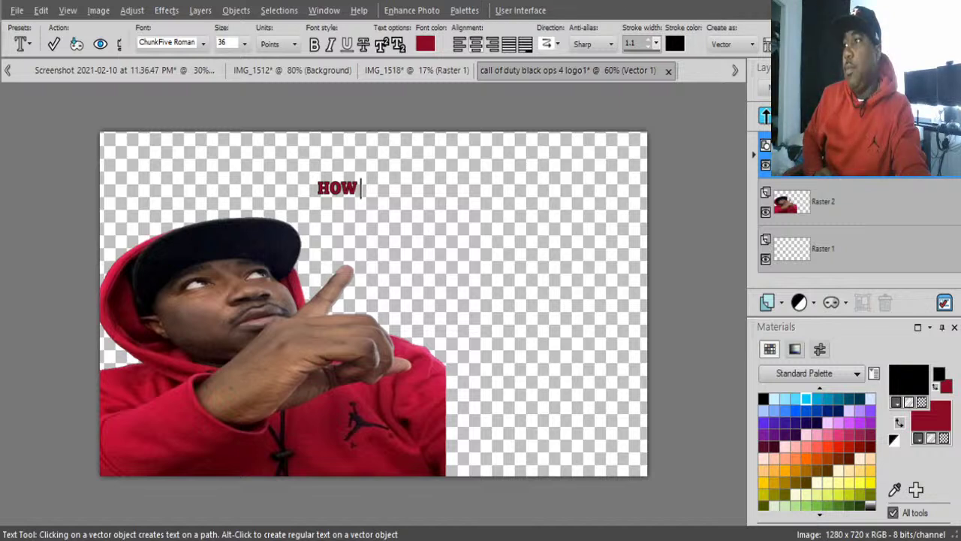
click(823, 202)
click(370, 154)
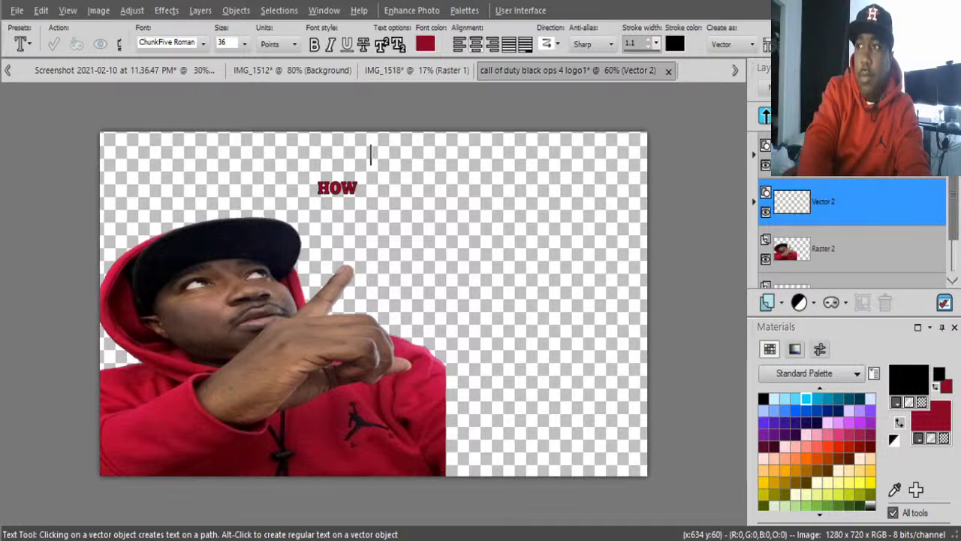
click(370, 153)
text(Ric)
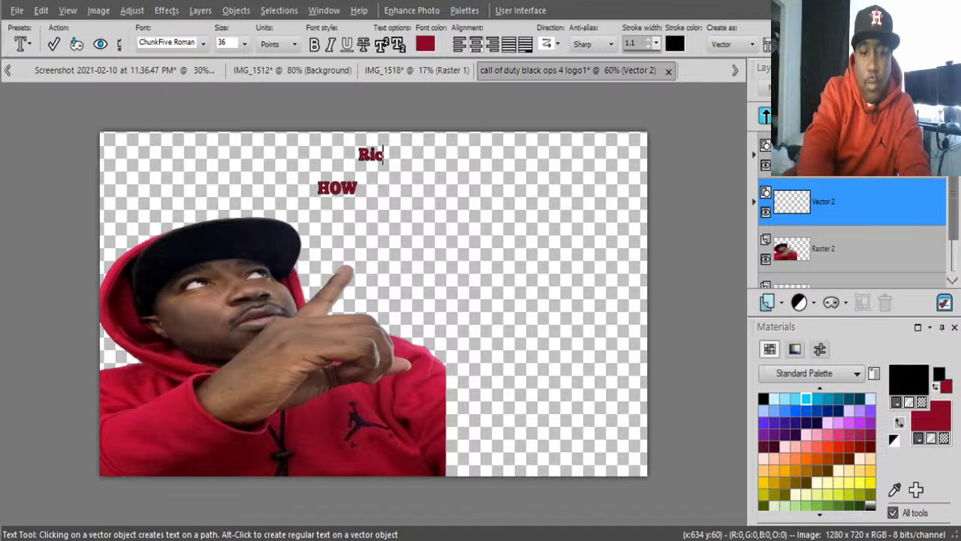
text(hth)
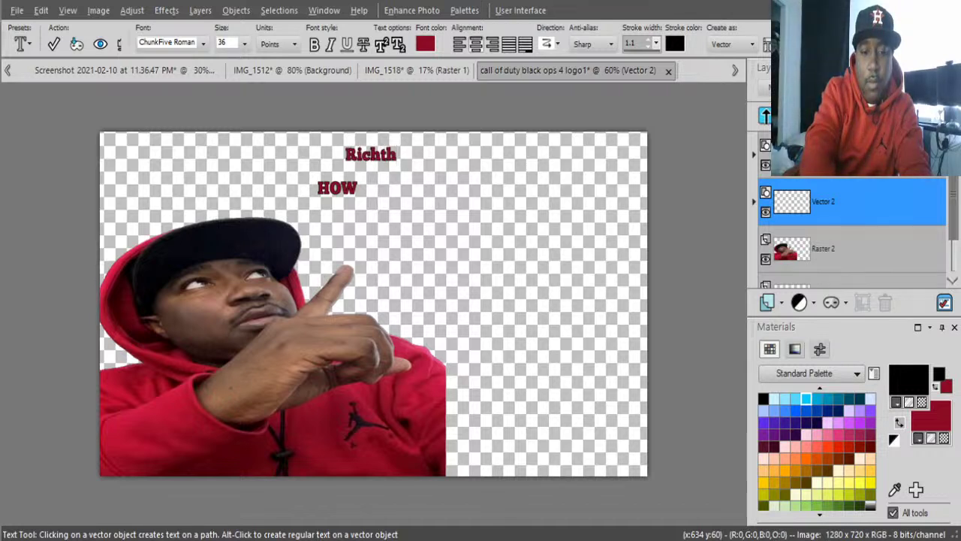
text(ug205)
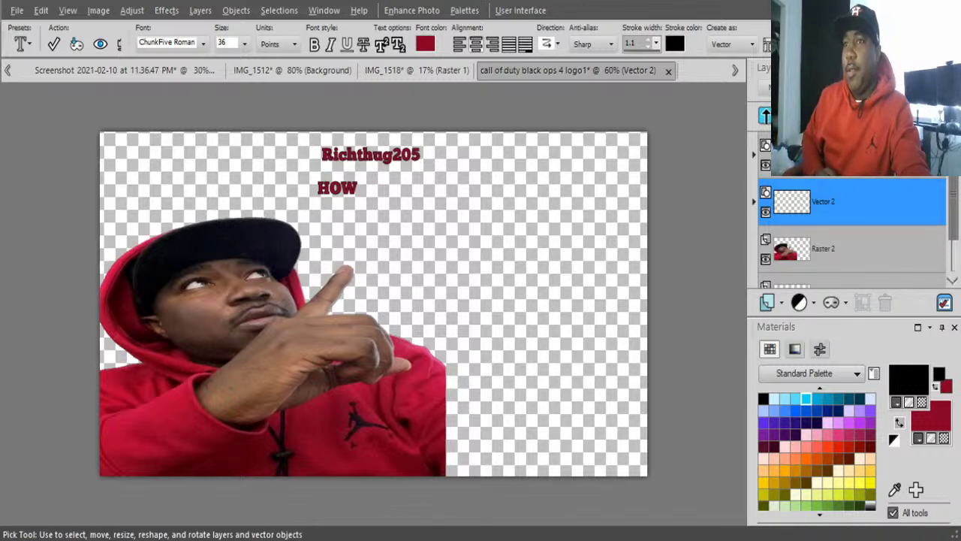
Step: Stretch the "Richthug205" text in both directions so it spans from above the cap to near the canvas's right edge
click(370, 154)
key(k)
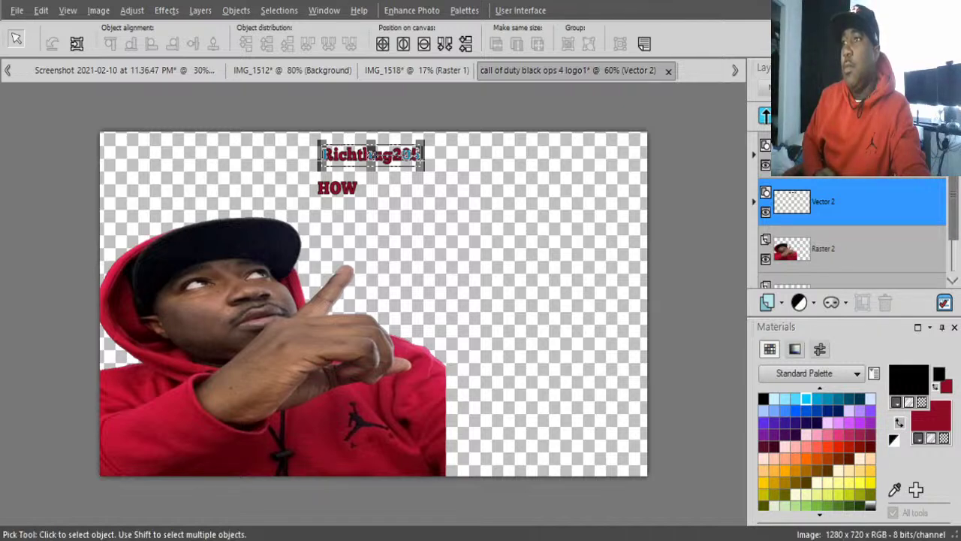
drag(370, 154, 261, 154)
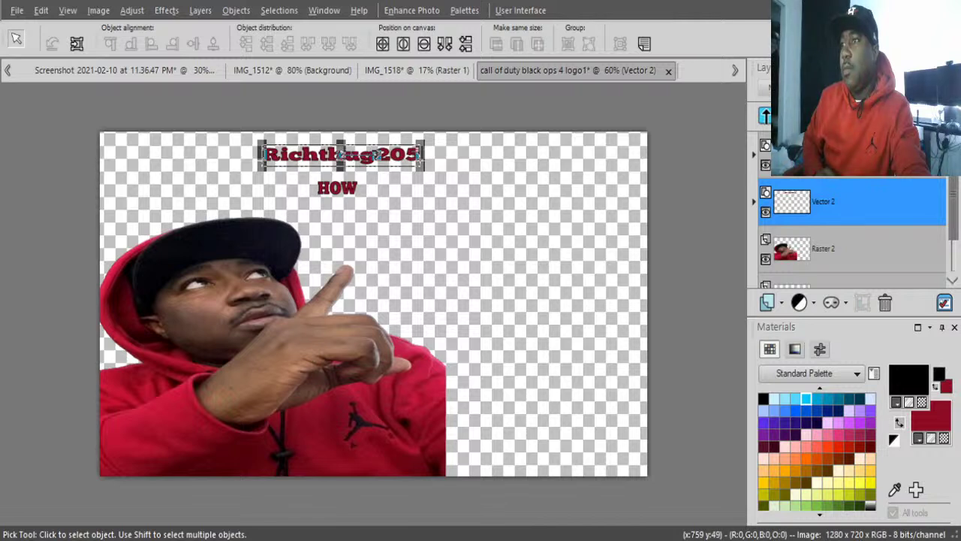
drag(425, 154, 510, 153)
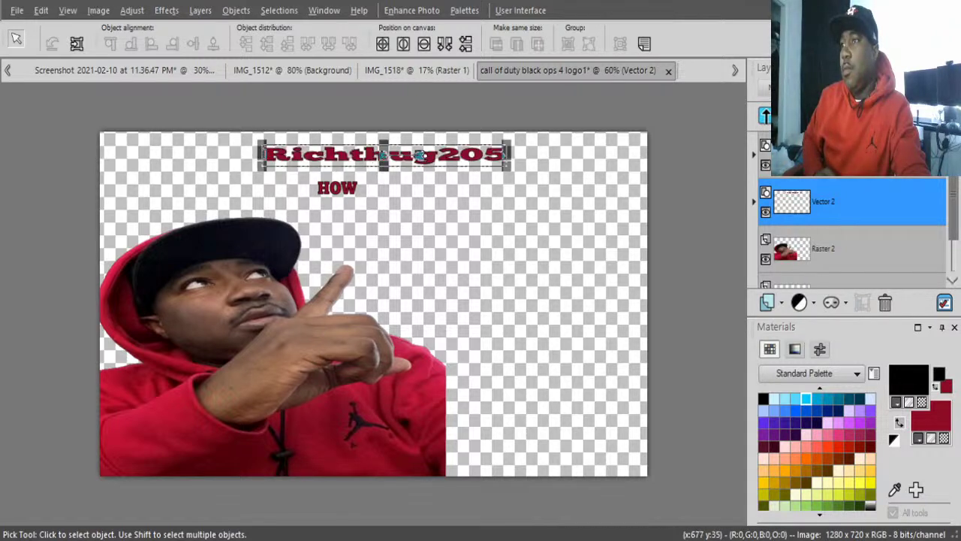
drag(383, 154, 384, 183)
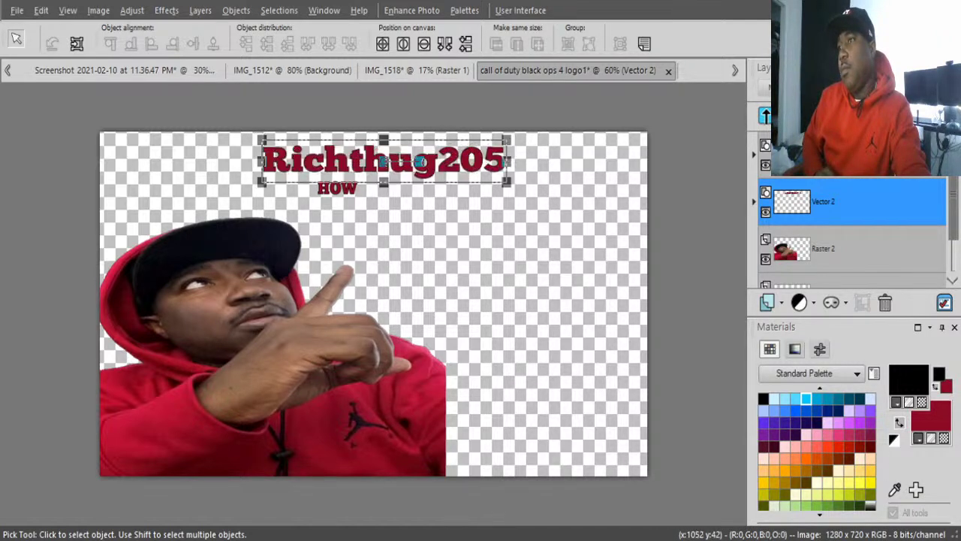
drag(509, 161, 624, 161)
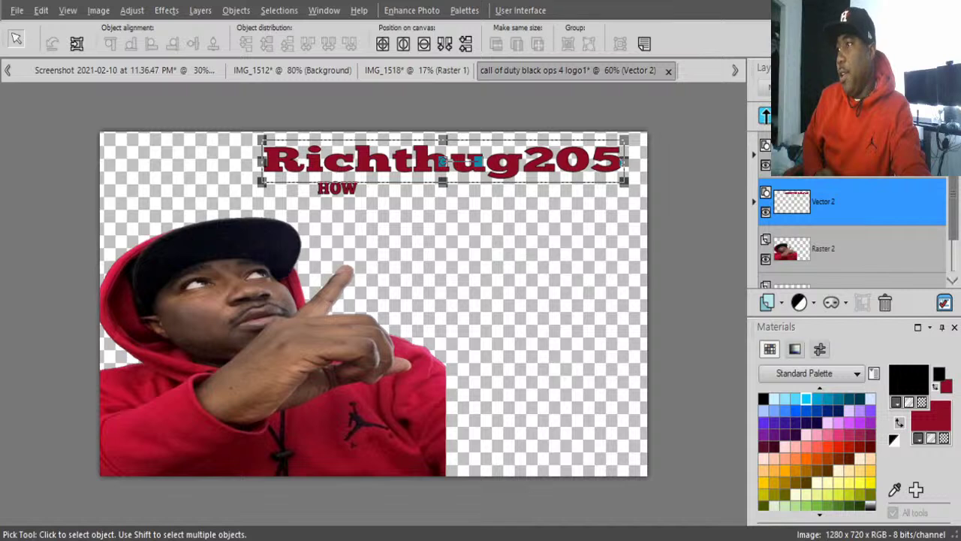
Step: Move "HOW" down and right into the empty area, and make the "Richthug205" text about twice as tall
click(338, 188)
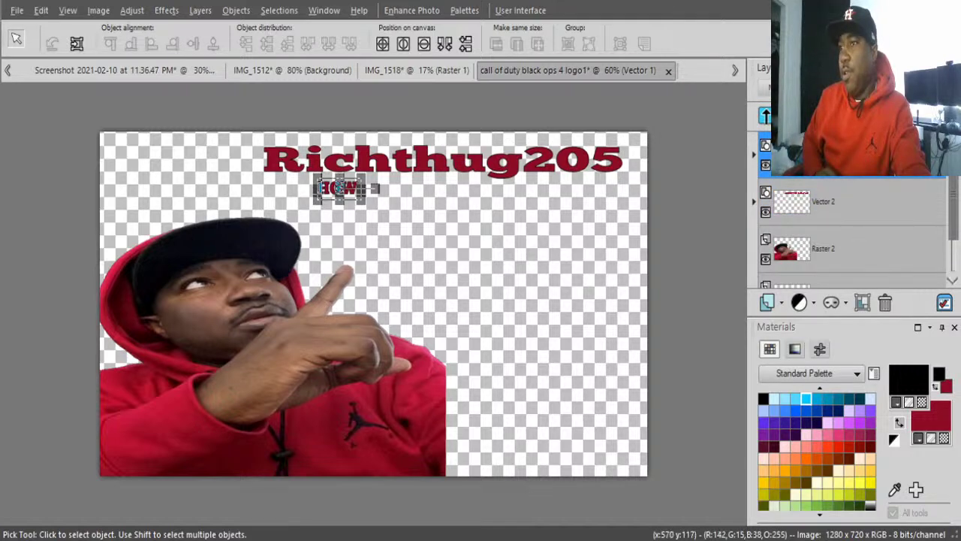
drag(343, 183, 534, 270)
click(442, 169)
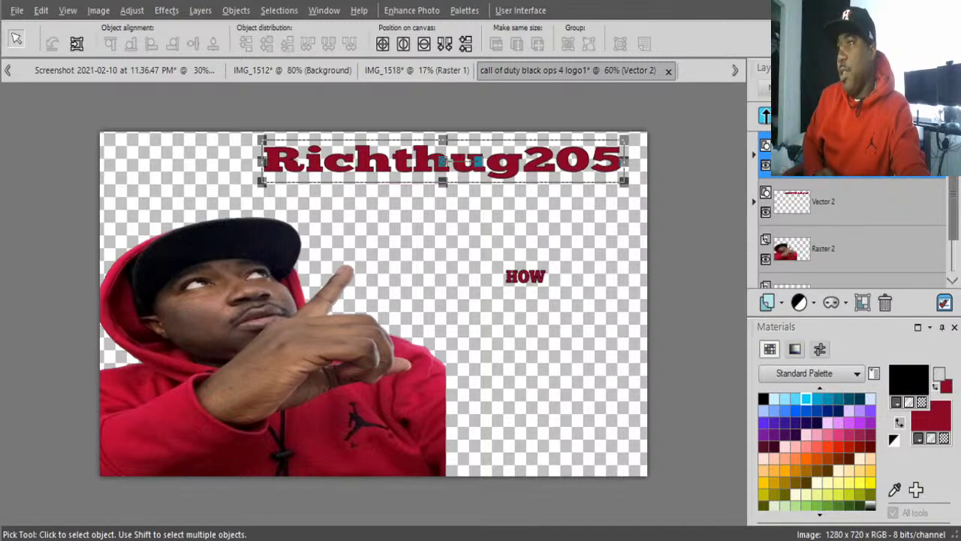
drag(441, 181, 442, 225)
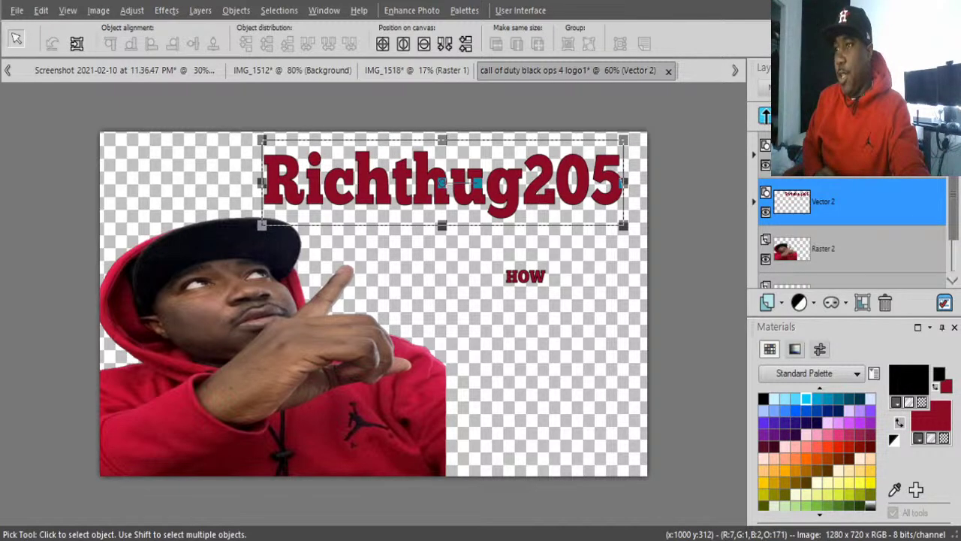
Step: Move "HOW" beneath the middle of "Richthug205" and enlarge it in width and height to form the second title line
click(522, 267)
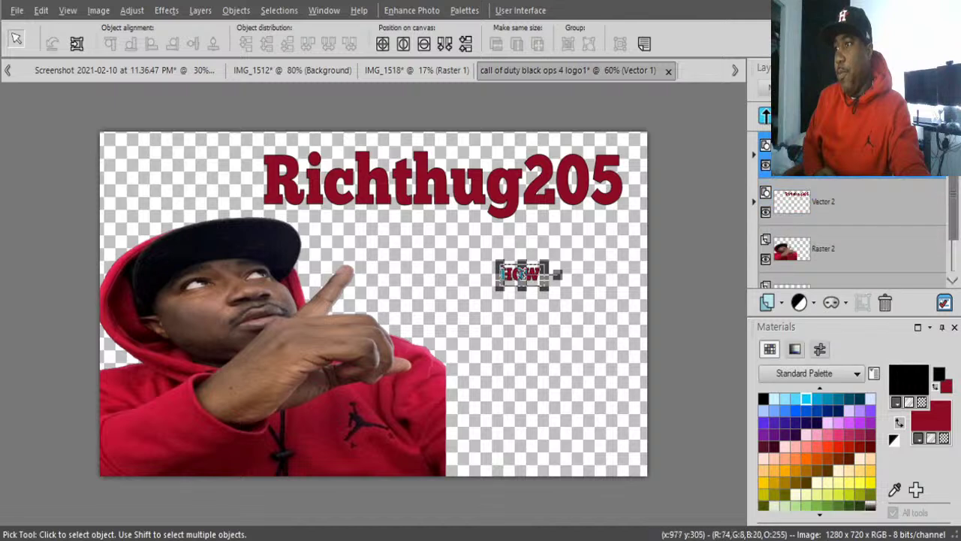
drag(518, 264, 391, 239)
drag(470, 237, 495, 239)
drag(441, 254, 441, 284)
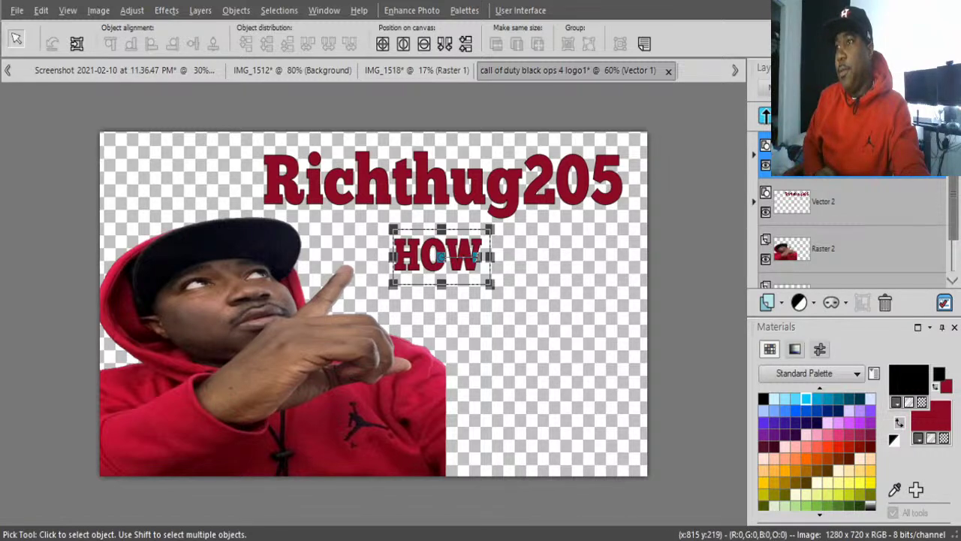
drag(442, 229, 442, 223)
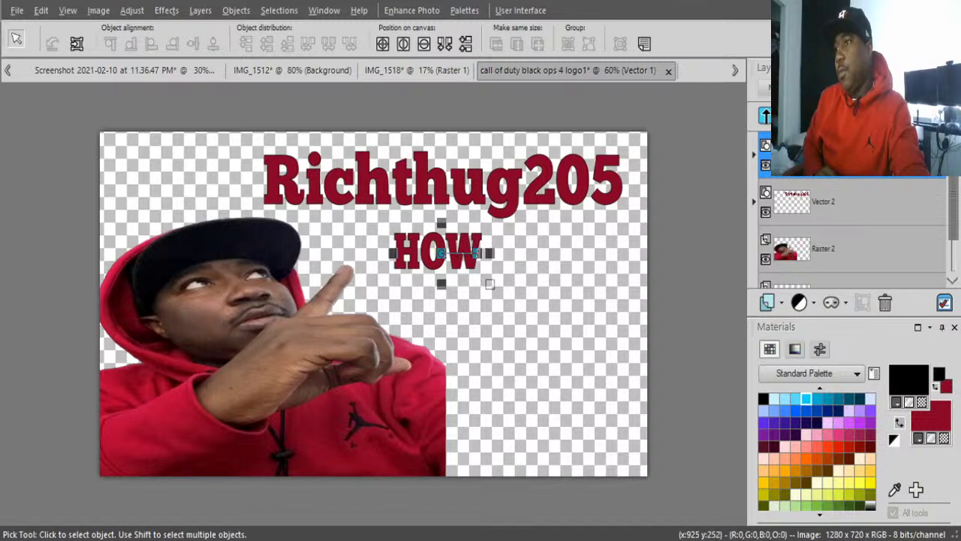
drag(490, 253, 503, 253)
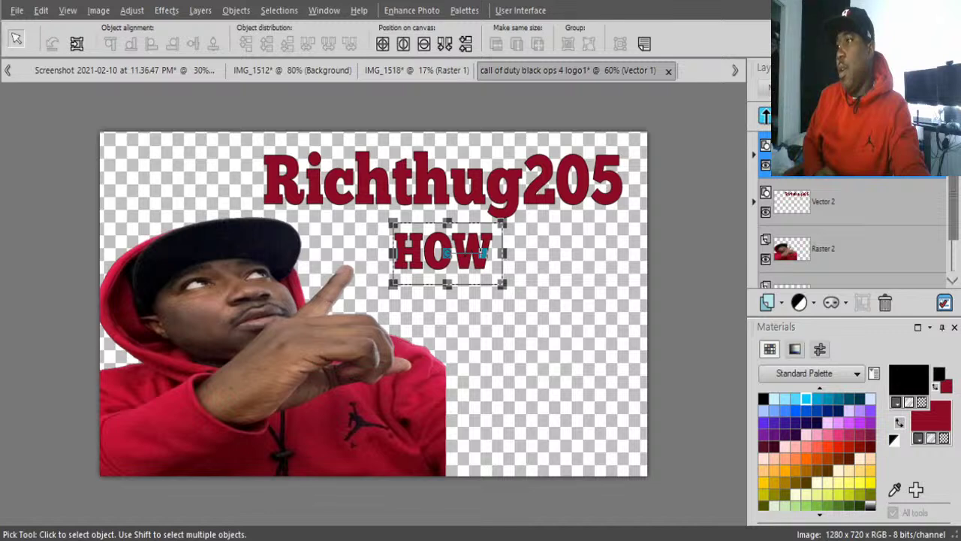
Step: Add the text "To Get" just after "HOW" on the second title line
click(272, 345)
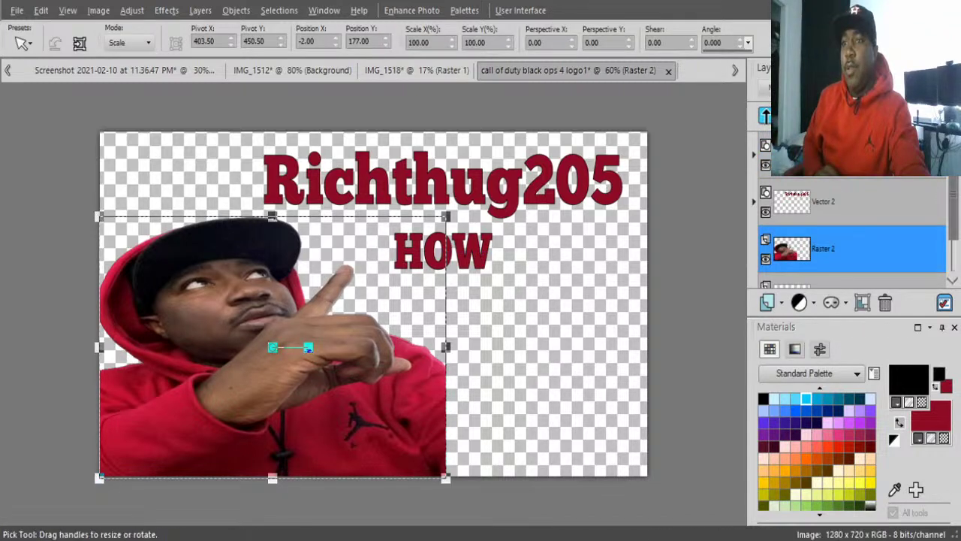
key(t)
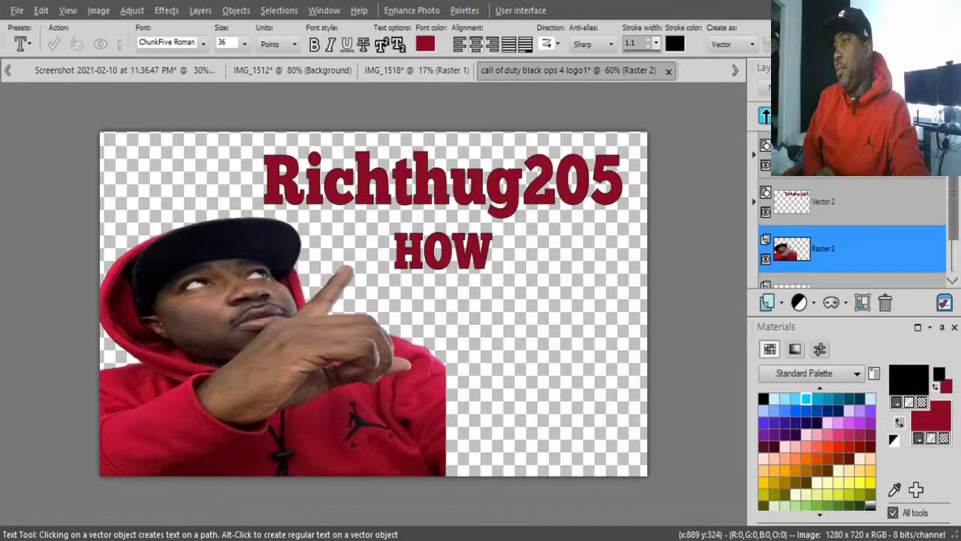
click(507, 248)
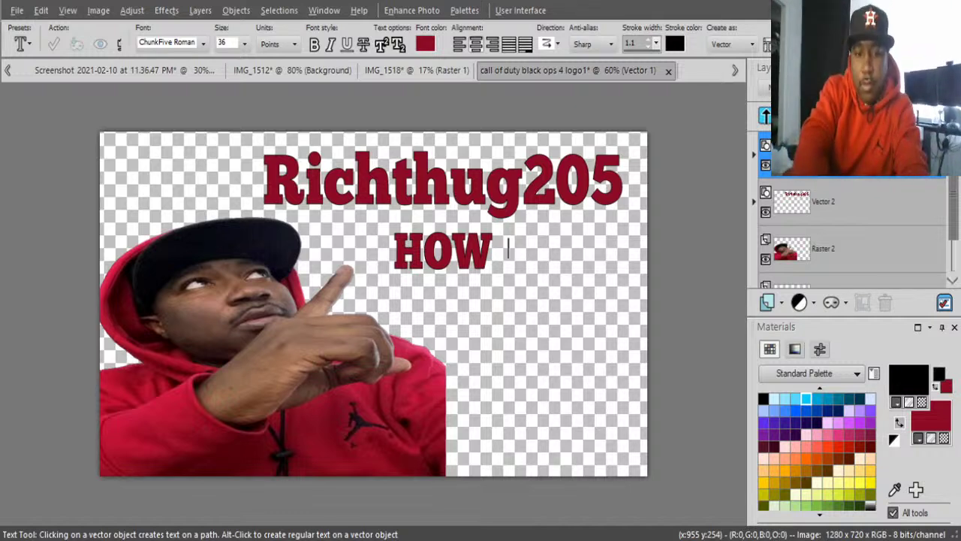
text(To)
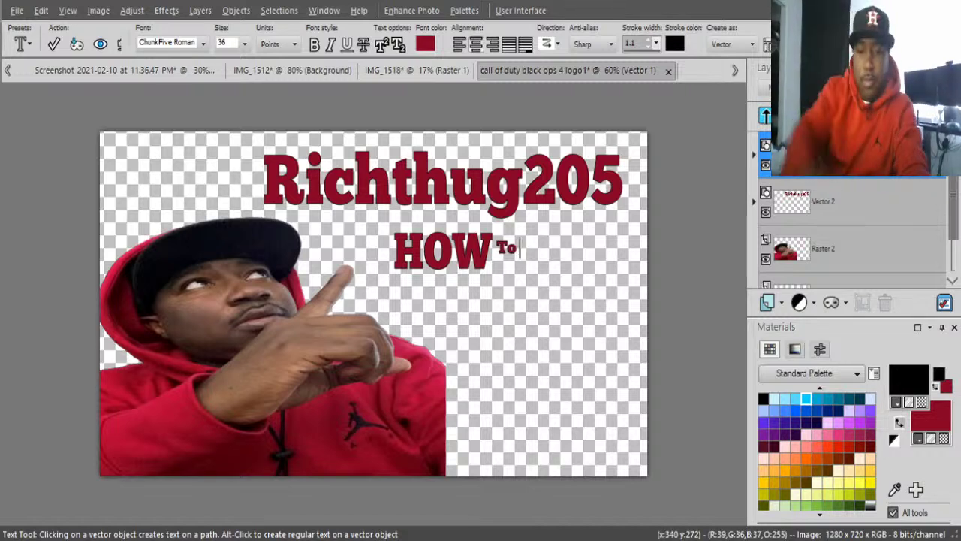
text(Get)
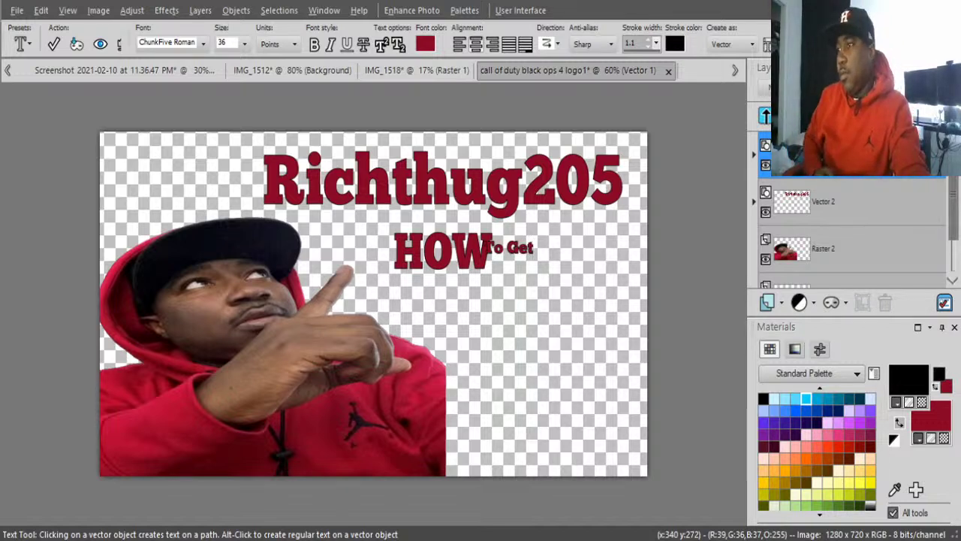
Step: Enlarge "To Get" to match "HOW" and place it beside that word, ending level with the right end of "Richthug205"
key(k)
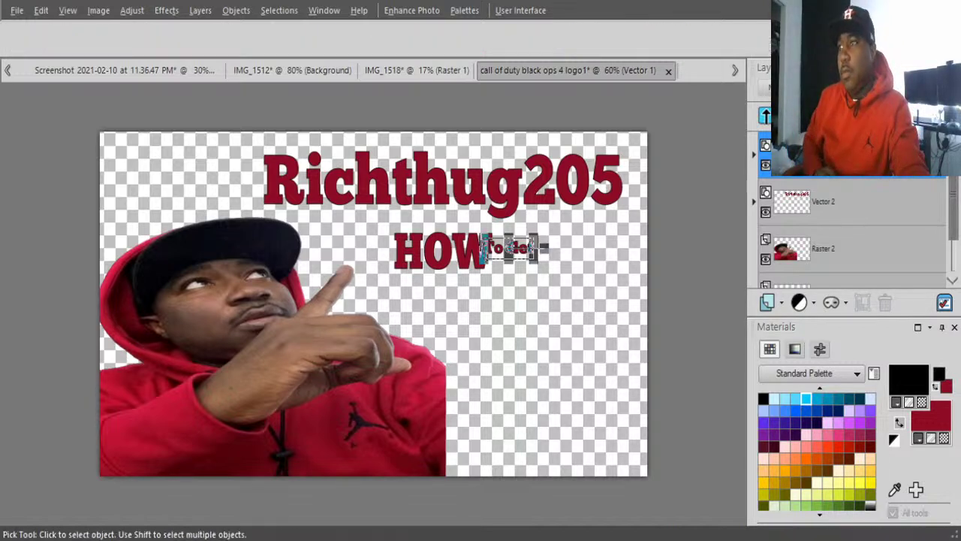
drag(507, 237, 543, 297)
drag(544, 241, 543, 229)
drag(580, 262, 639, 262)
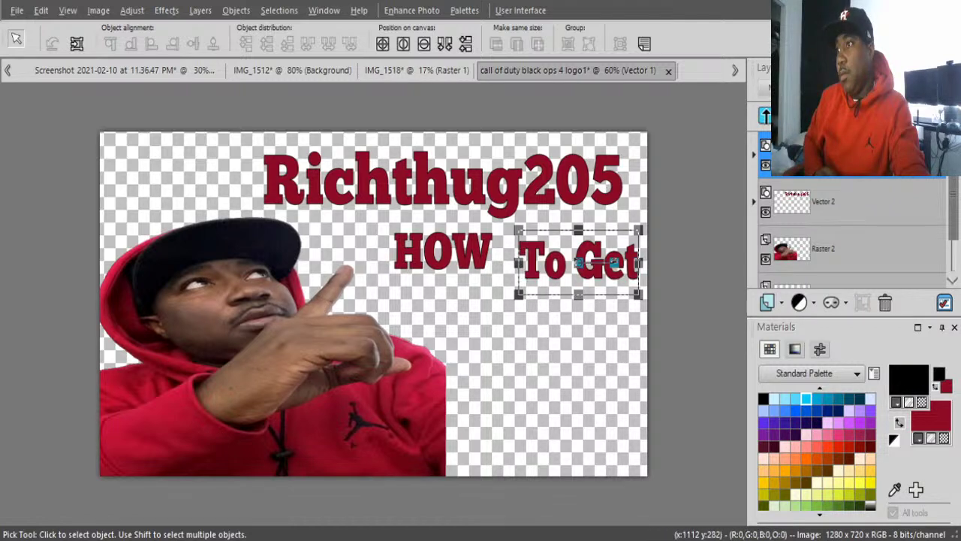
drag(578, 260, 562, 254)
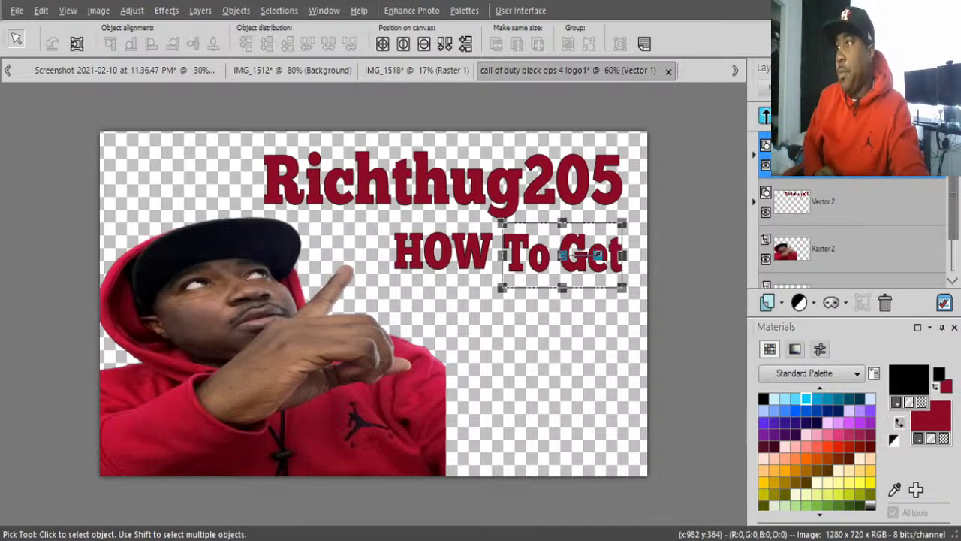
click(529, 297)
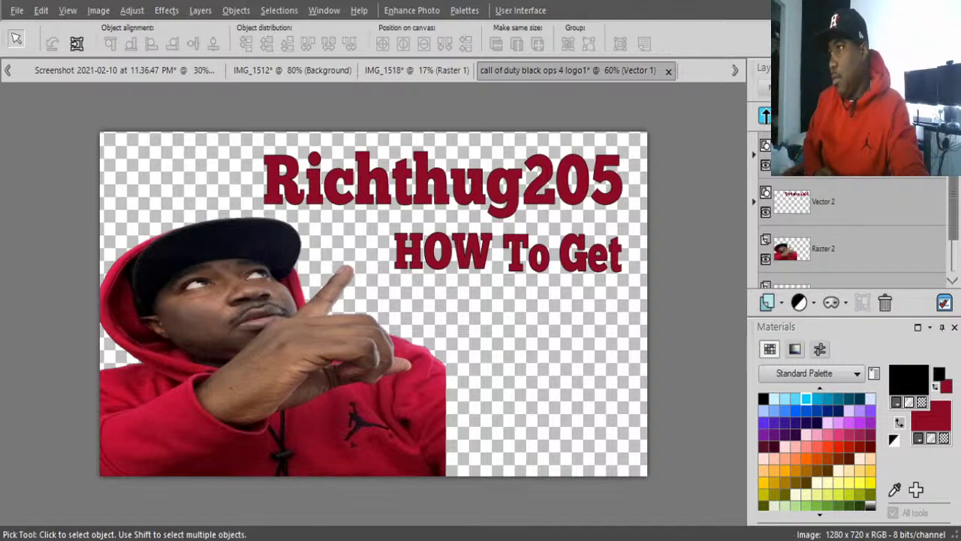
Step: Add the text "1000" below the "HOW To Get" line
click(539, 255)
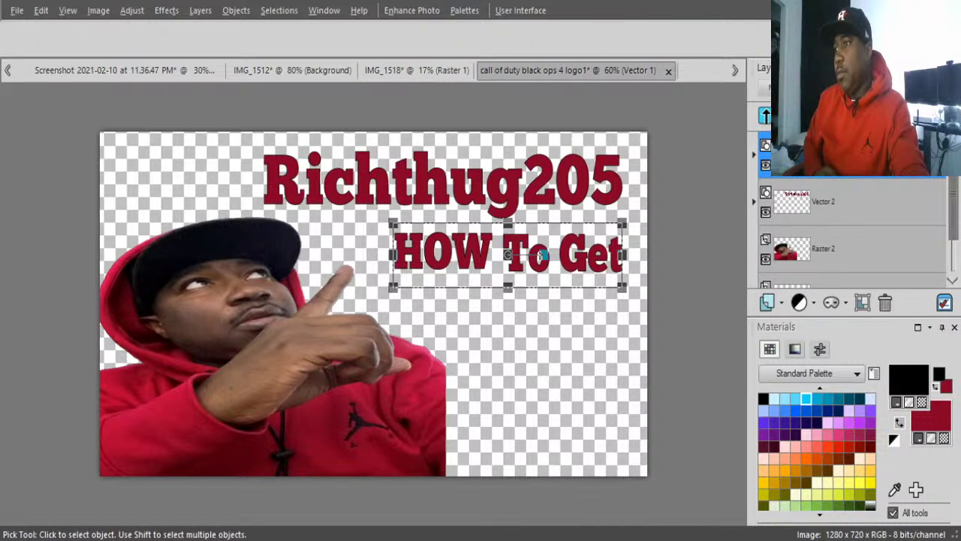
key(t)
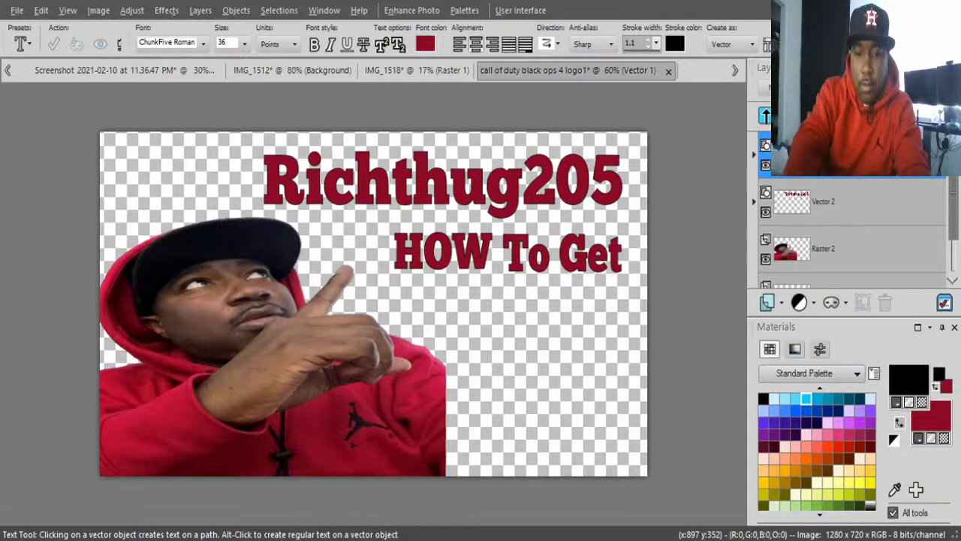
text(1000)
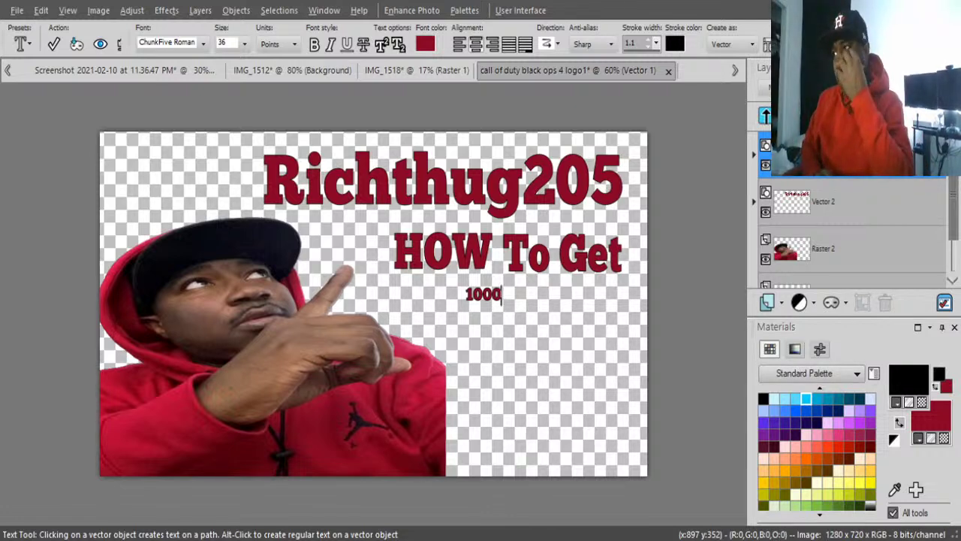
Step: Enlarge "1000" in height and width so it fills the space under "HOW To Get", extending it left toward the hand
text(k)
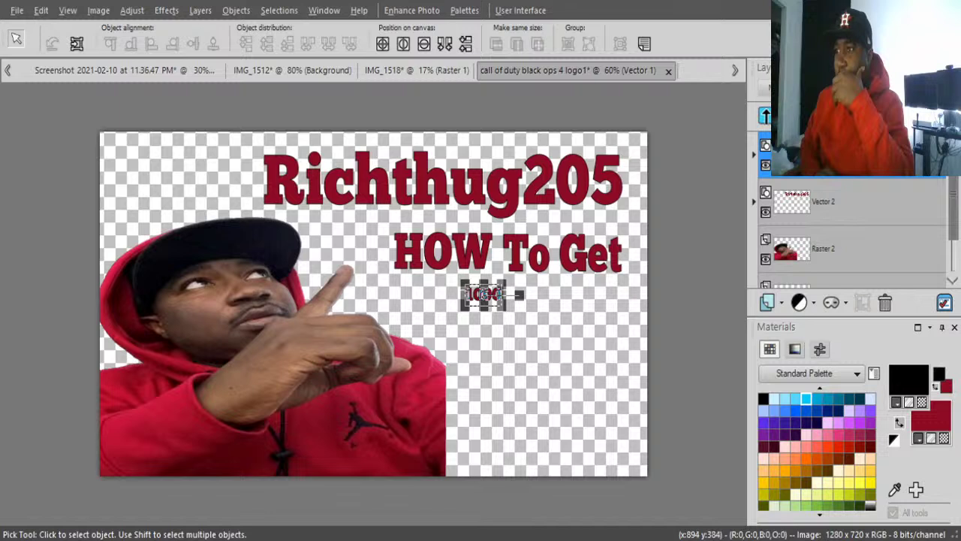
drag(483, 308, 483, 371)
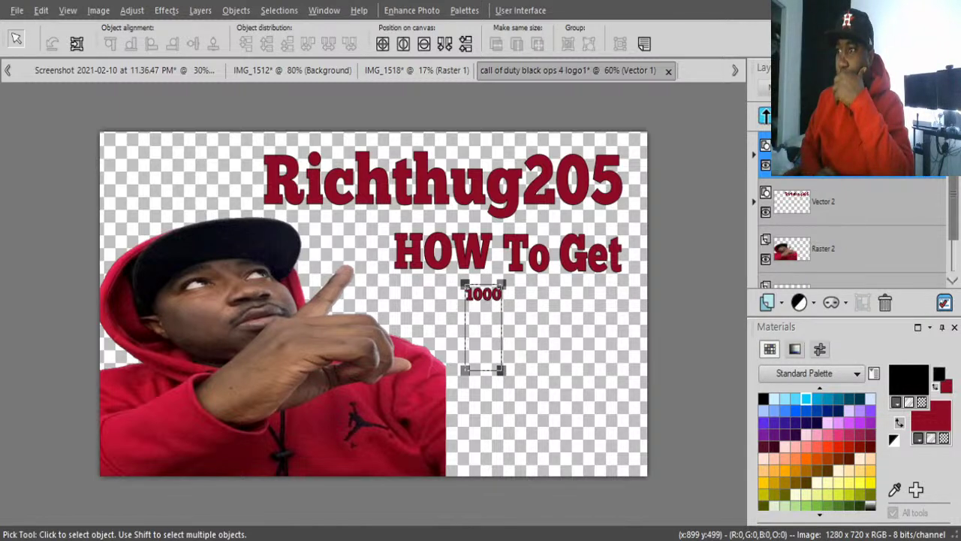
drag(500, 327, 616, 295)
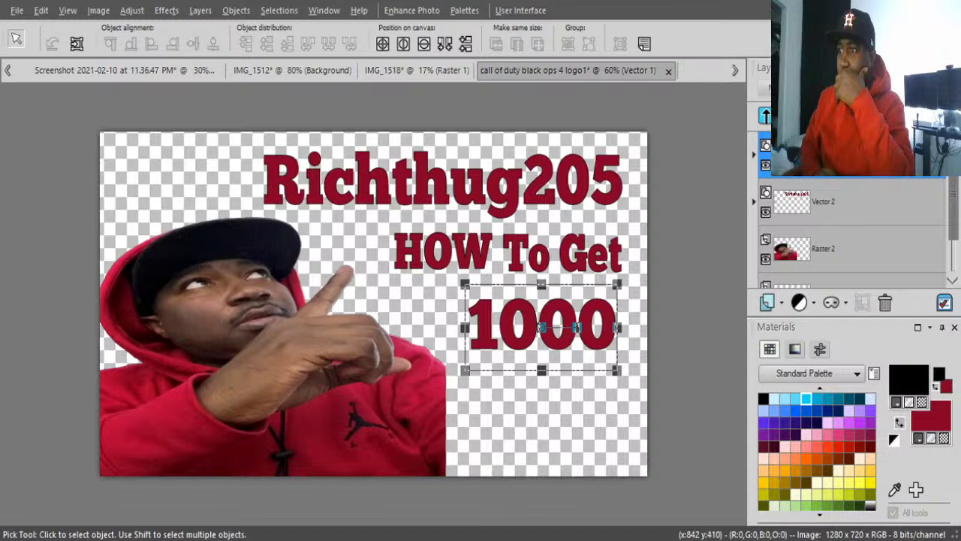
key(ctrl+shift+a)
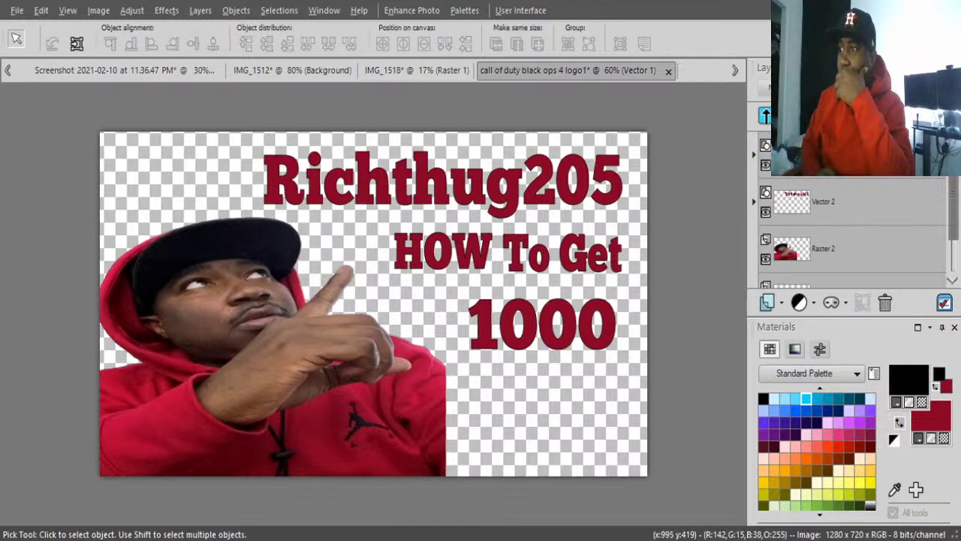
click(529, 316)
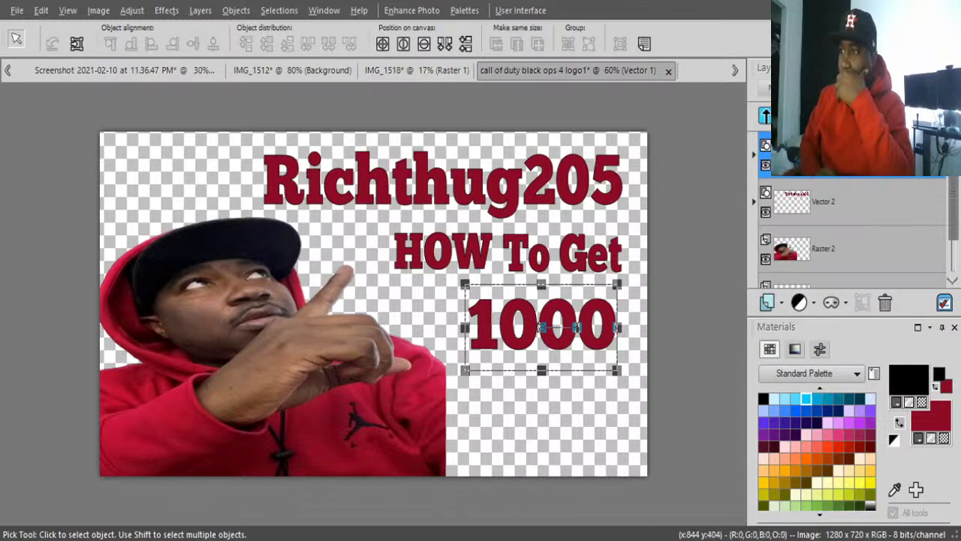
drag(465, 327, 438, 327)
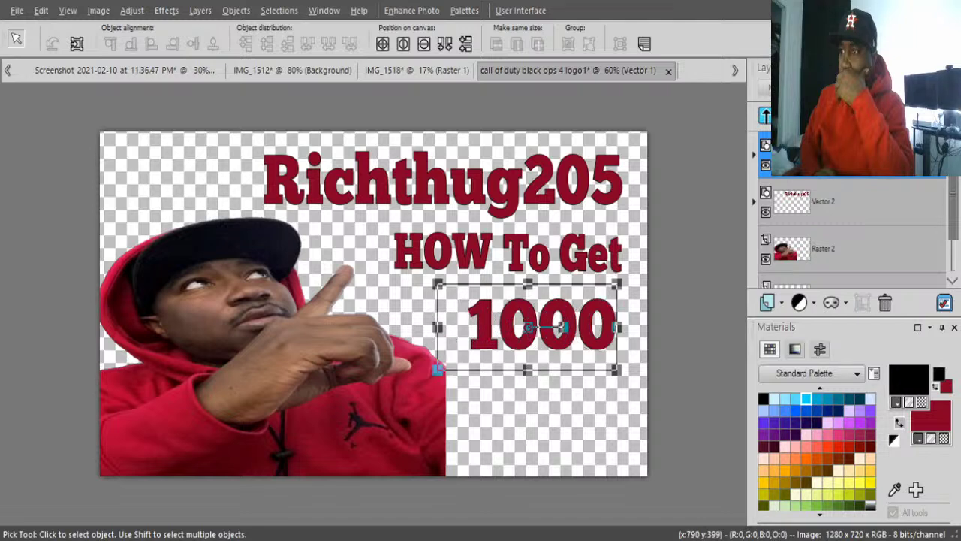
Step: Move "1000" up close beneath "HOW To Get" and stretch its width and height so it spans that line
drag(527, 328, 514, 314)
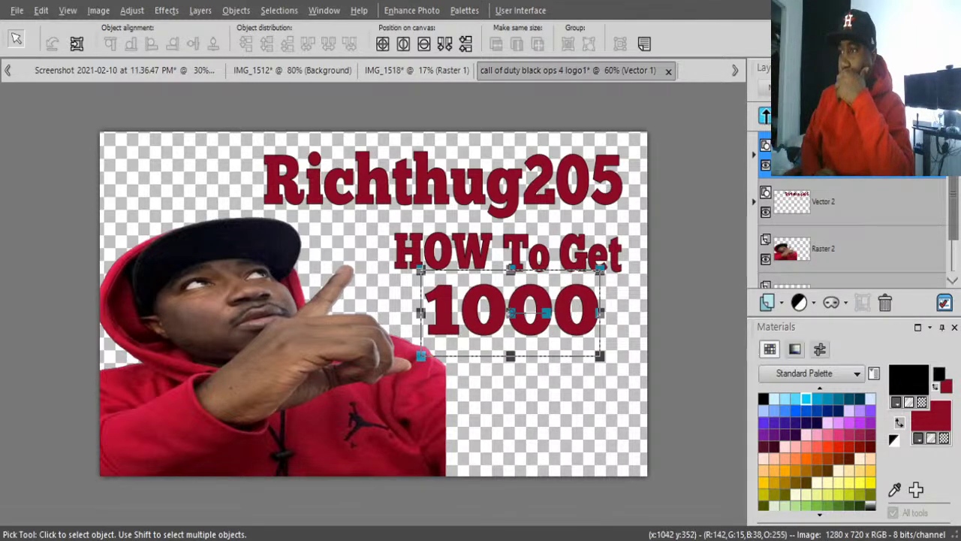
drag(601, 311, 616, 312)
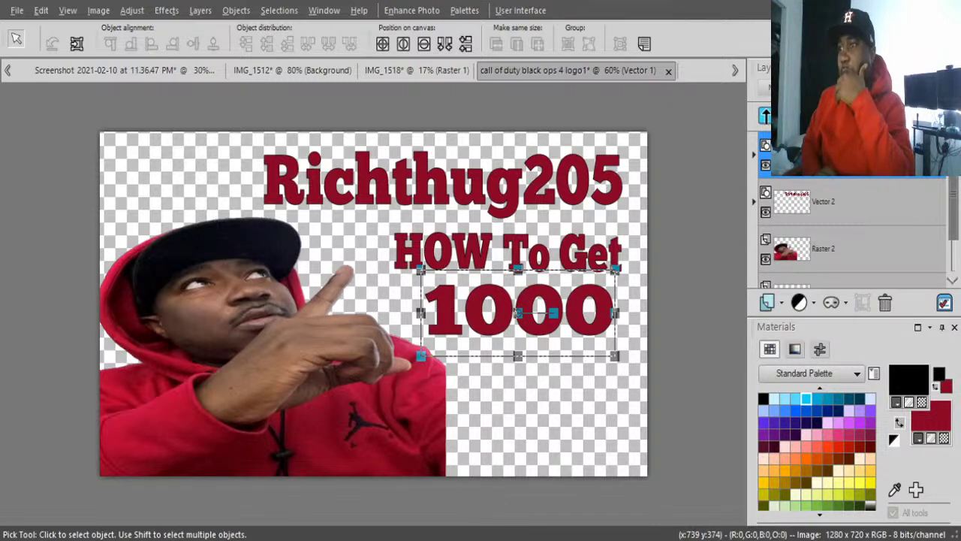
drag(420, 354, 416, 355)
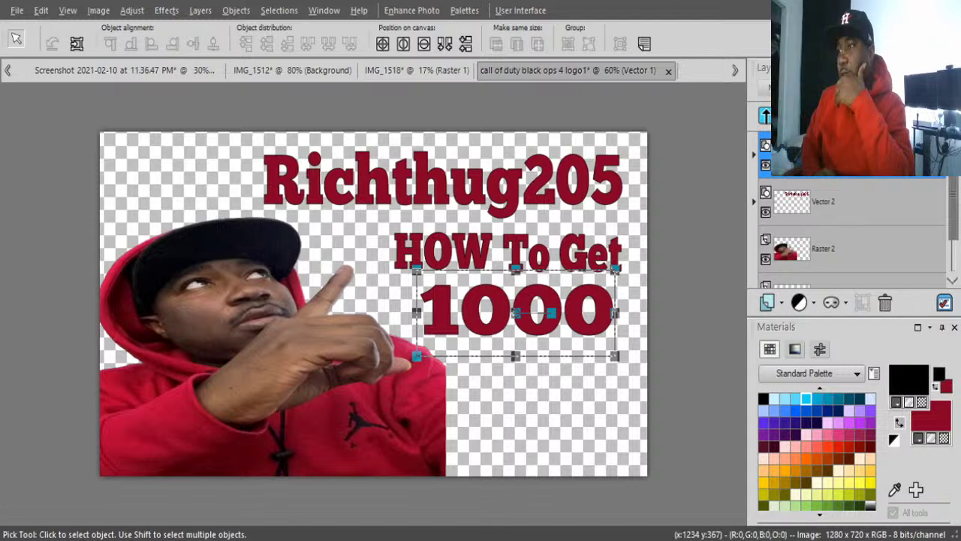
drag(616, 310, 627, 310)
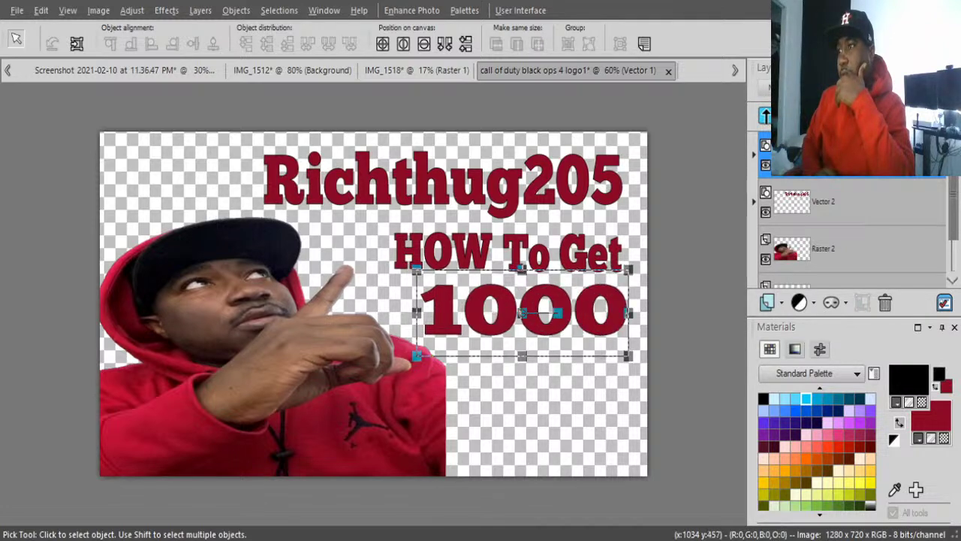
drag(522, 357, 522, 366)
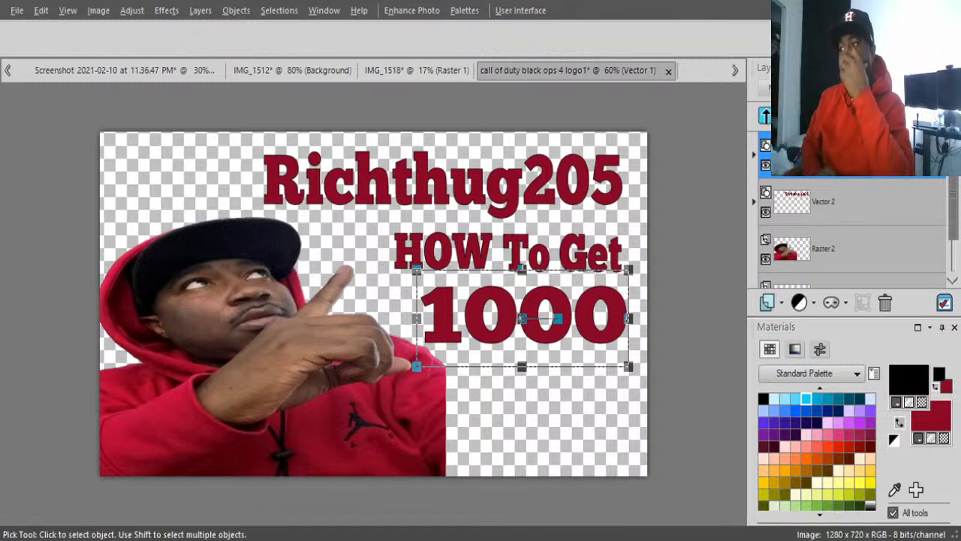
Step: Add the text "Subscribers" below "1000" in ChunkFive Roman, size 36
key(t)
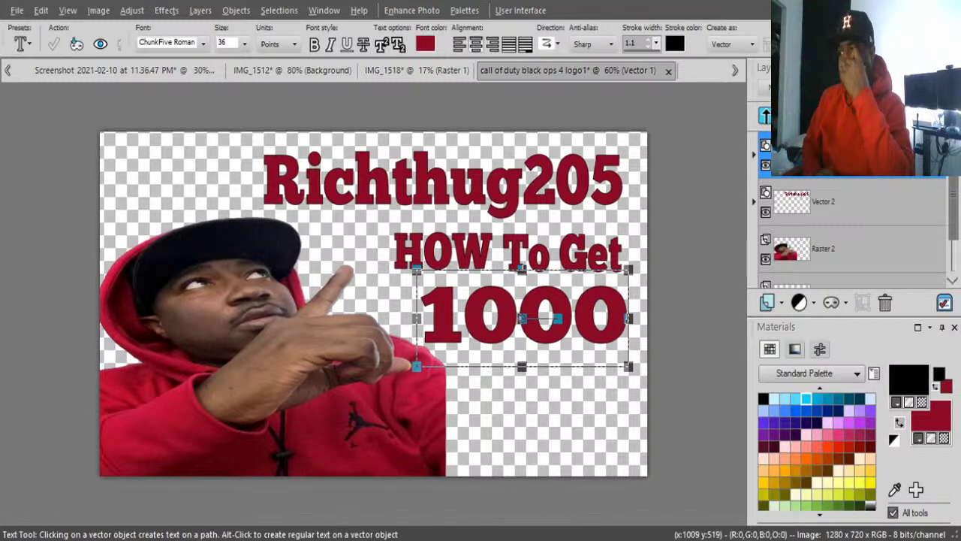
click(496, 374)
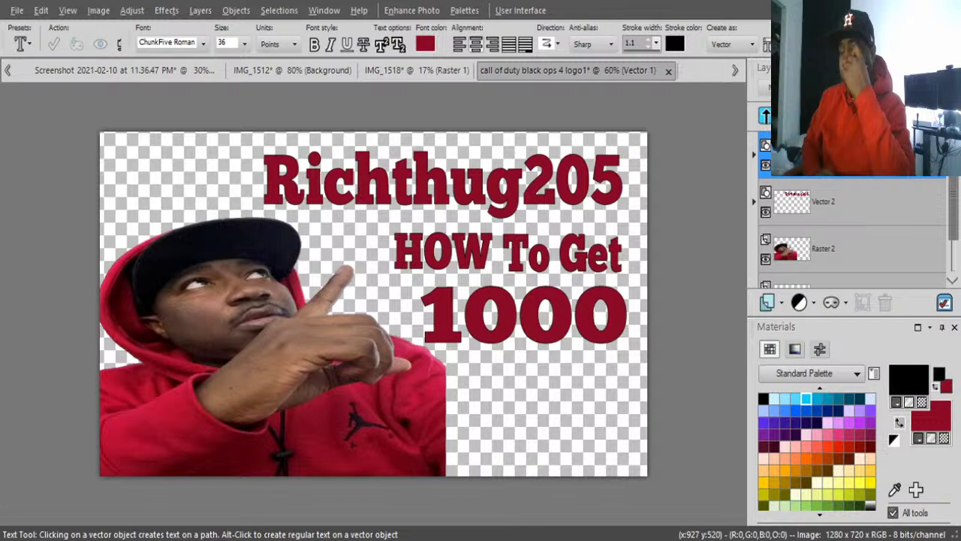
text(S)
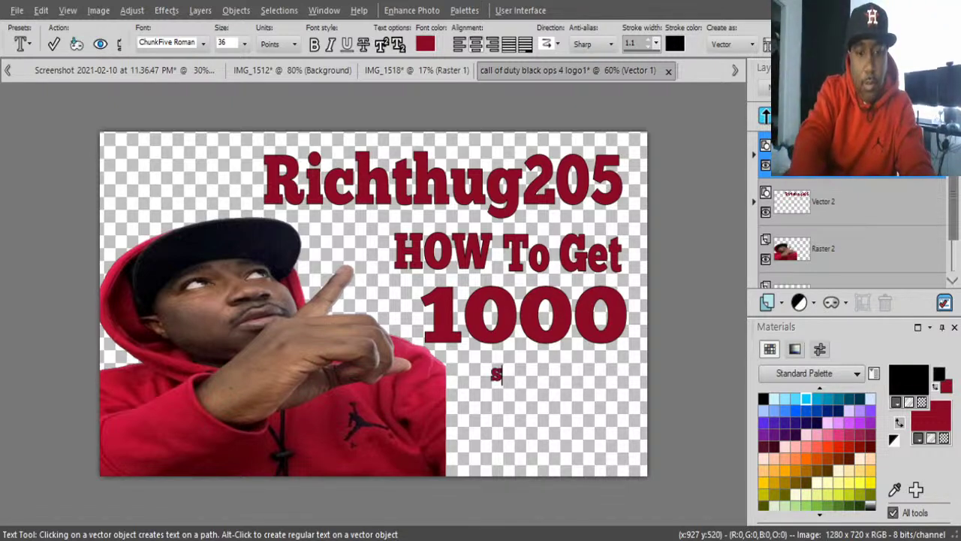
text(ubsc)
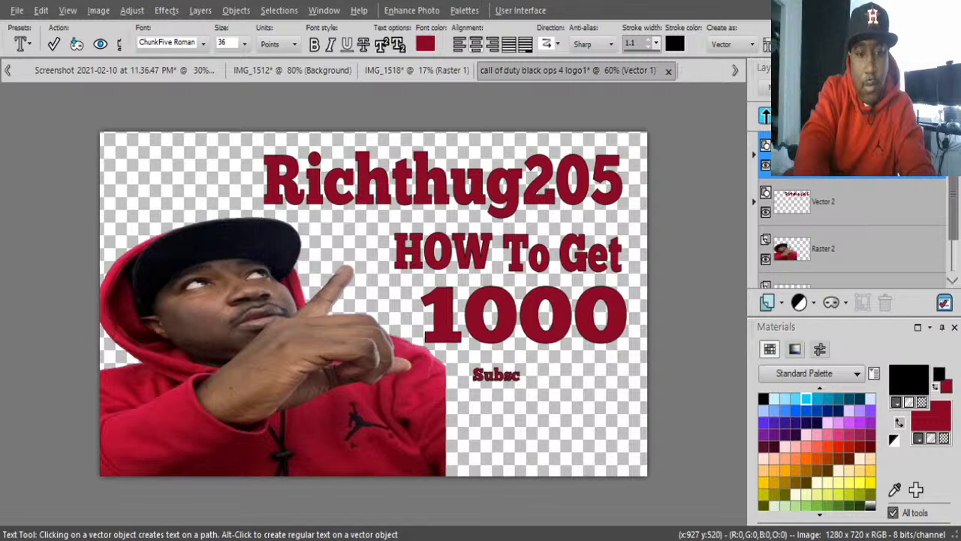
text(rib)
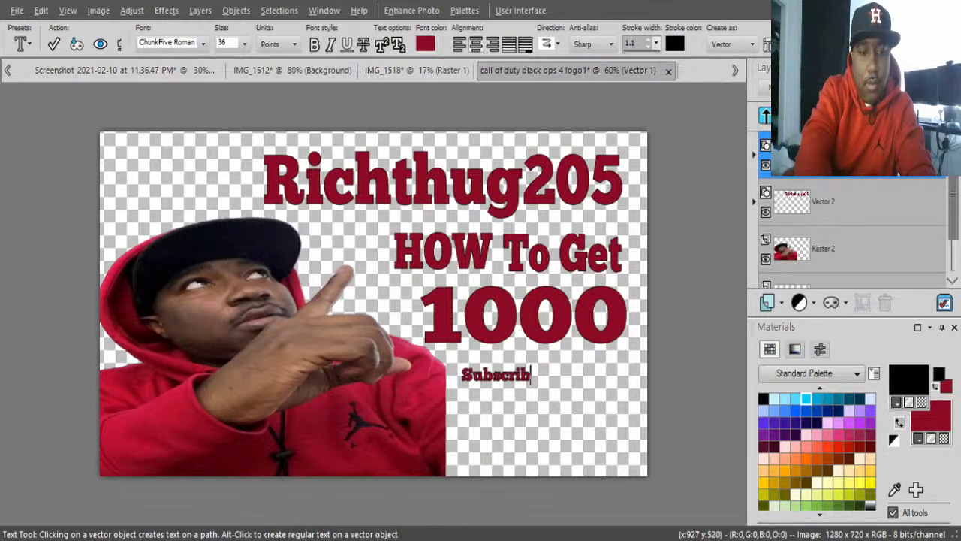
text(ers)
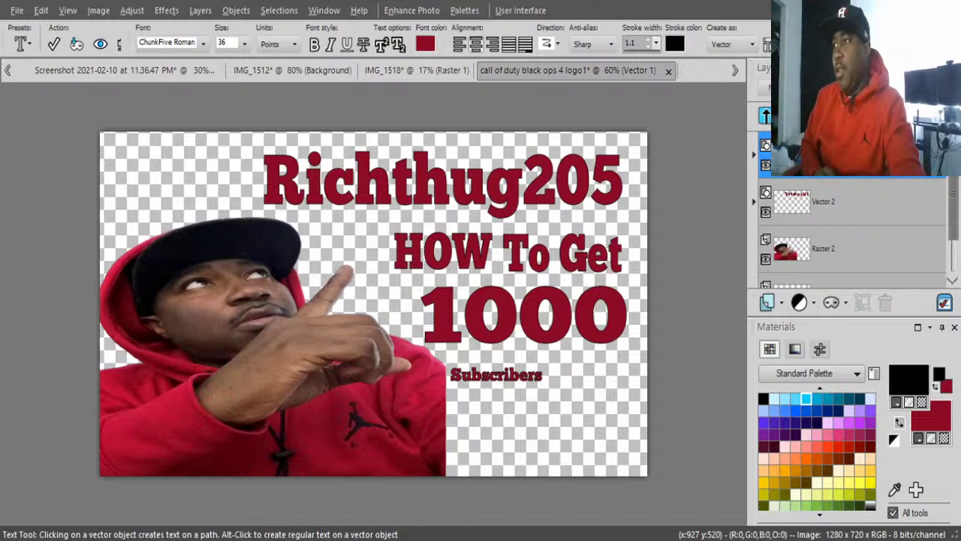
Step: Enlarge "Subscribers" in height and widen it until its right end is level with the end of "1000"
text(k)
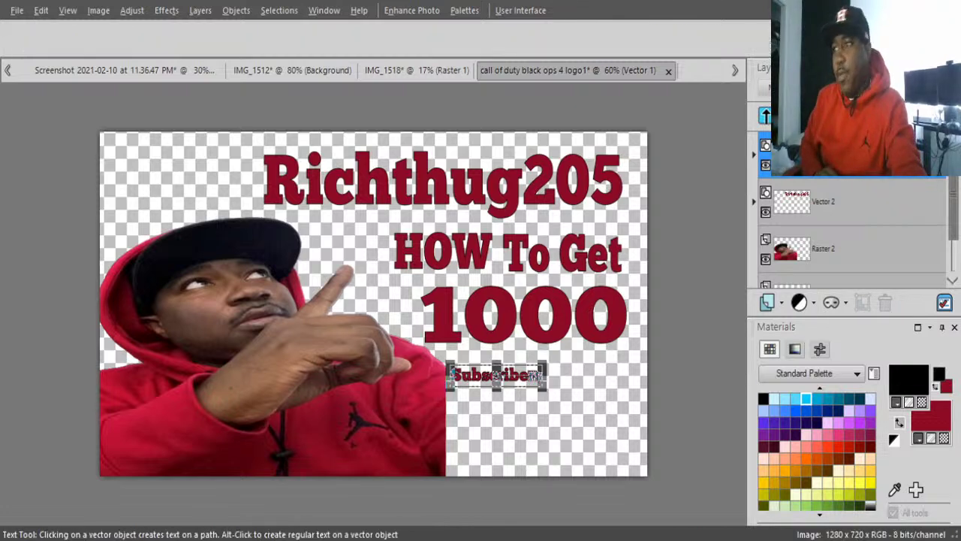
click(493, 374)
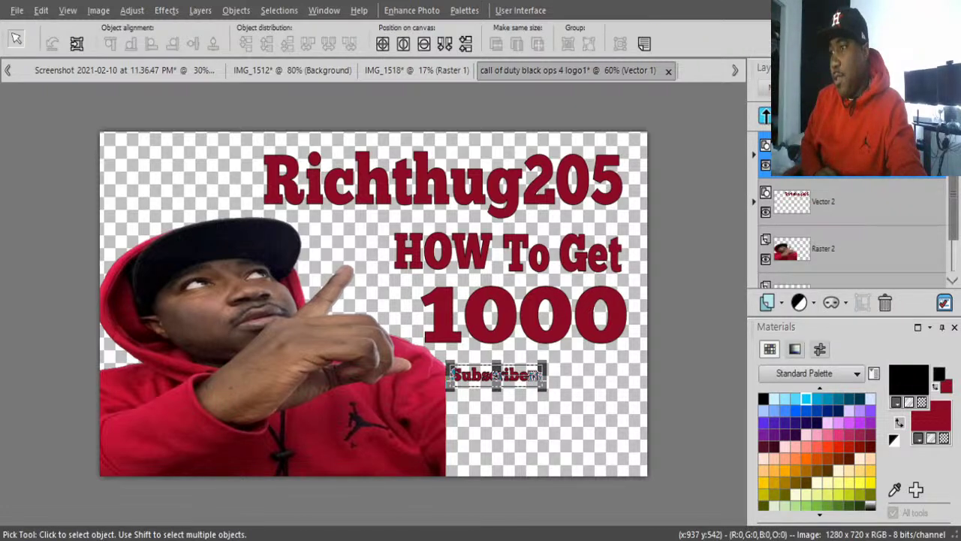
drag(496, 389, 496, 428)
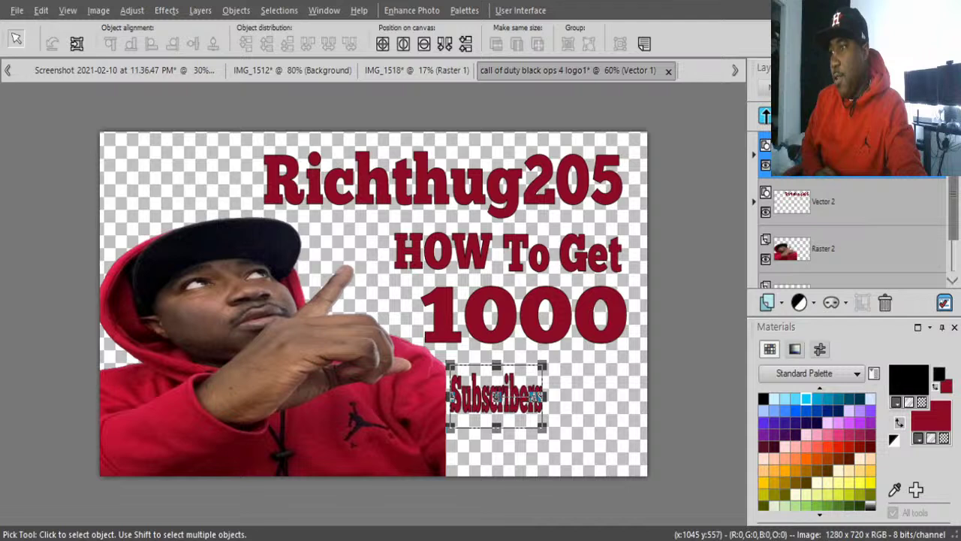
drag(544, 396, 632, 383)
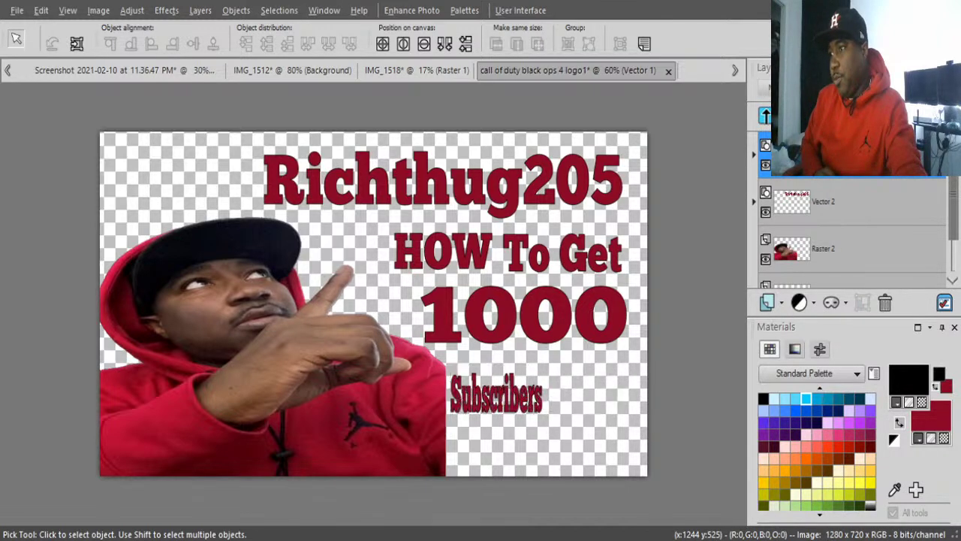
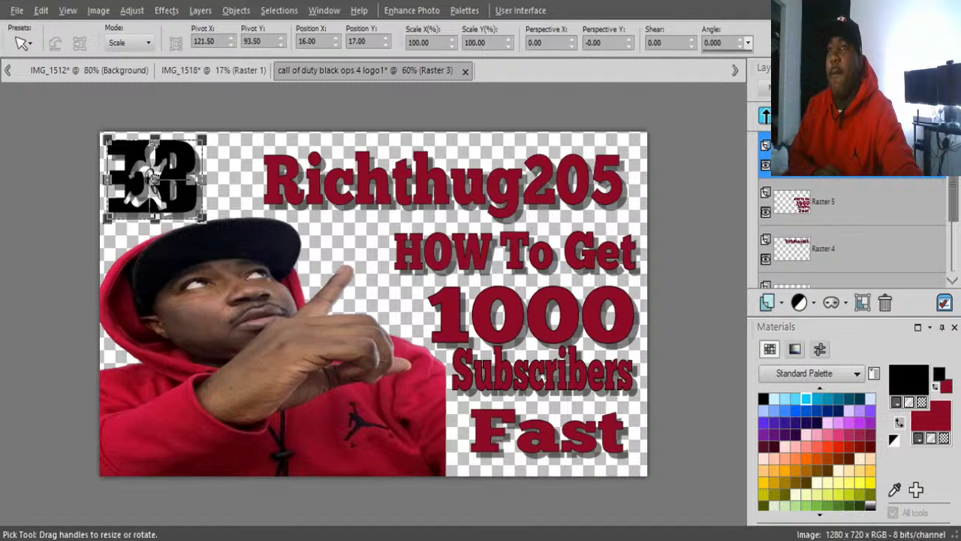
Step: Close the blue star image, copy the king crown from its image, close that too, and paste the crown into the thumbnail as a new layer
key(m)
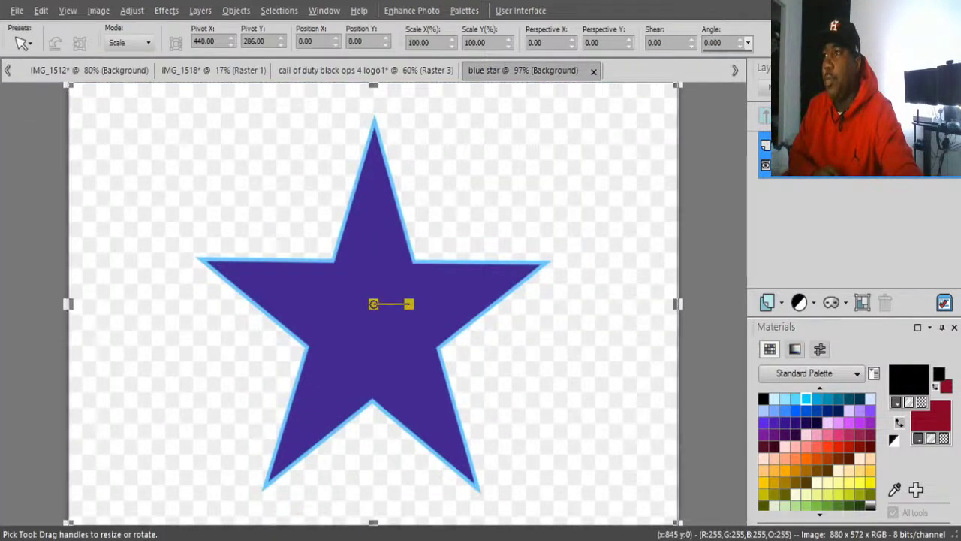
click(593, 70)
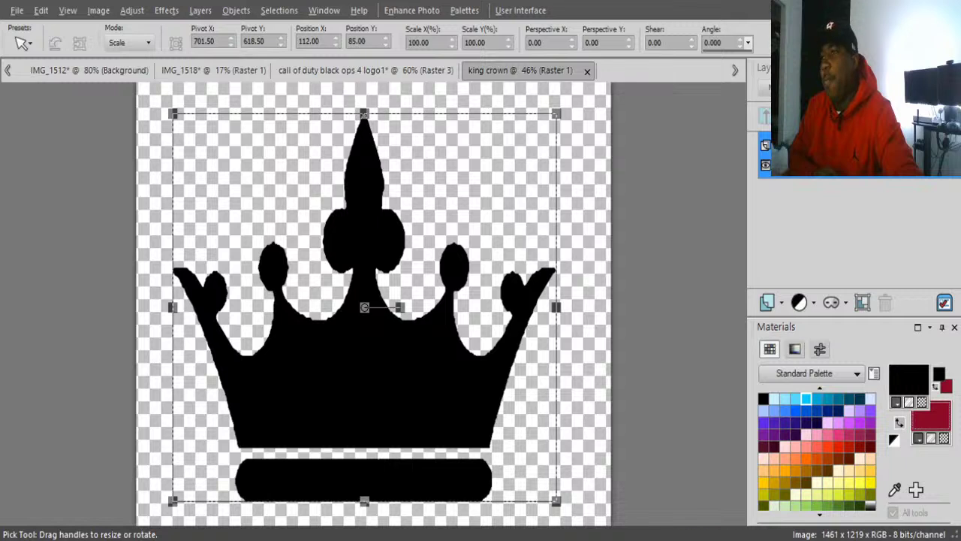
click(41, 10)
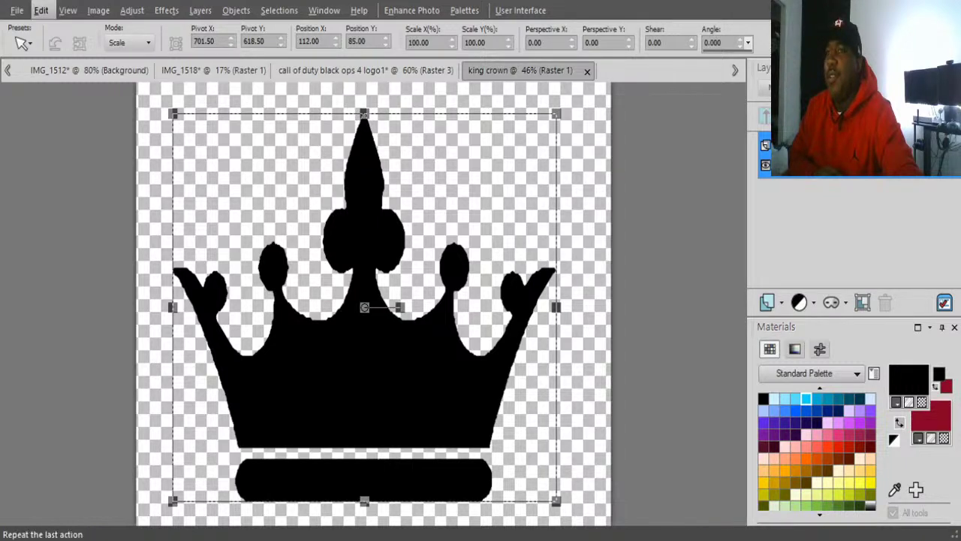
click(61, 121)
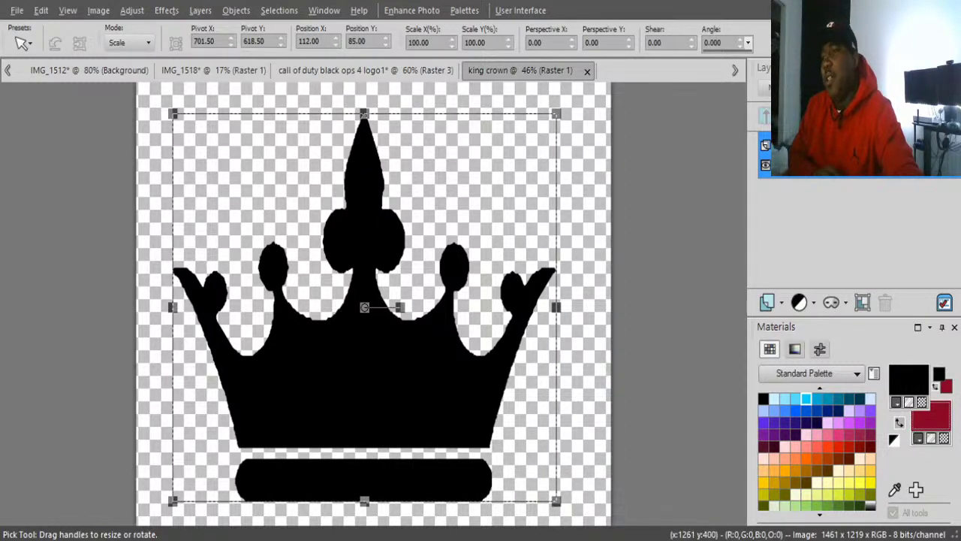
click(587, 70)
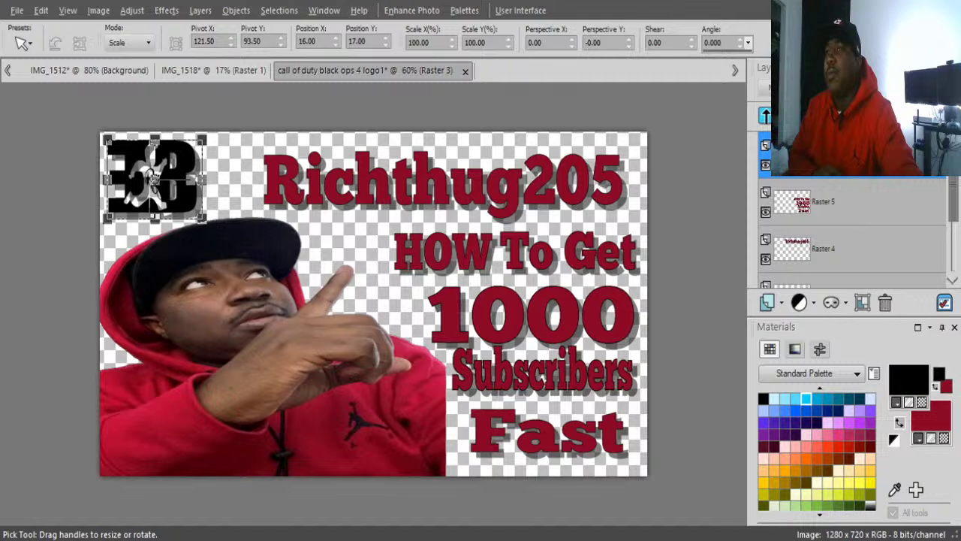
click(41, 10)
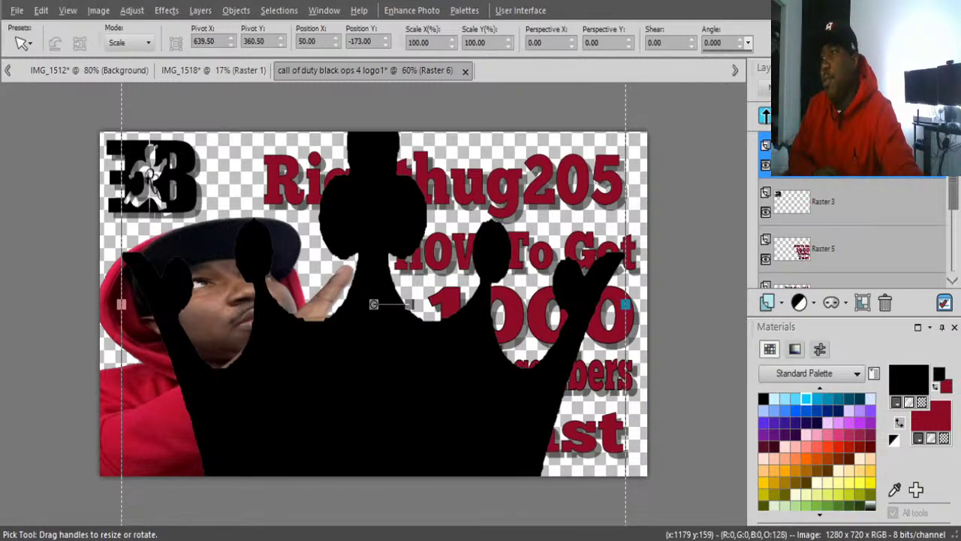
Step: Shrink the crown to about 30% width and 26% height, place it beside the face, and move its layer directly above Raster 1, behind cutout and text
scroll(373, 304, down, 2)
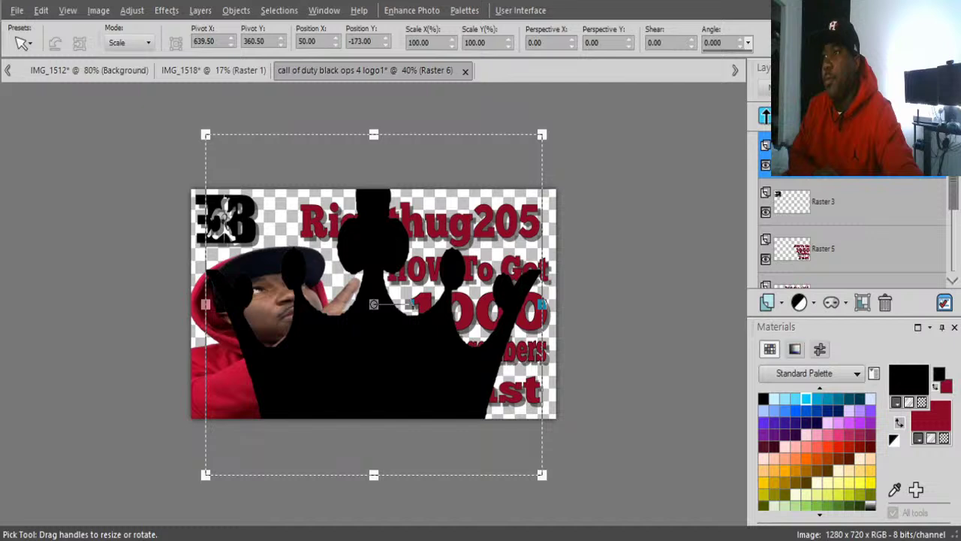
drag(542, 135, 293, 386)
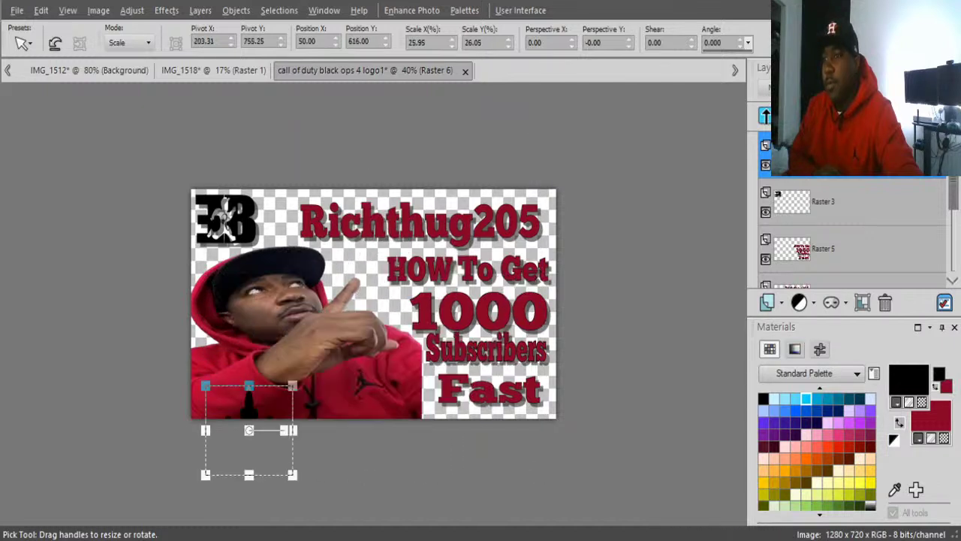
drag(248, 430, 418, 251)
scroll(856, 226, down, 1)
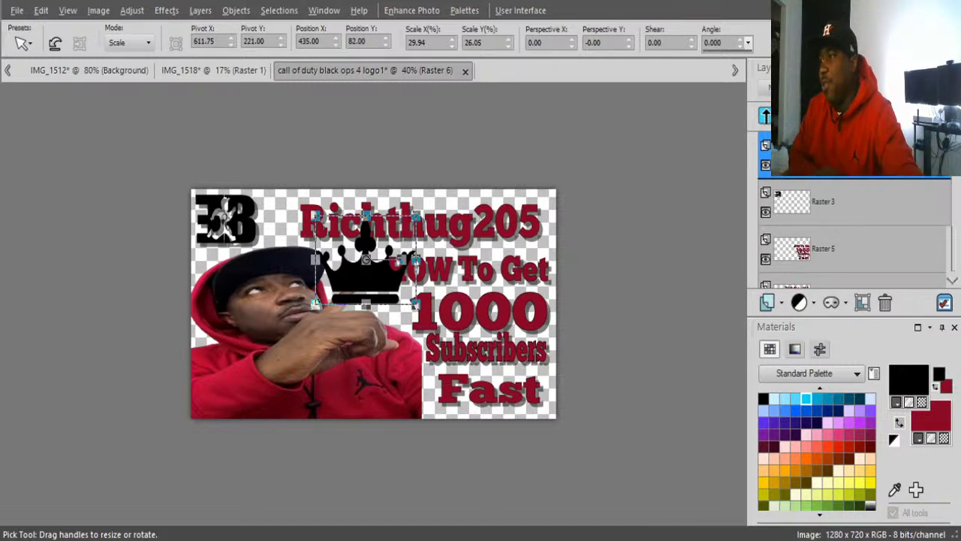
scroll(856, 225, down, 3)
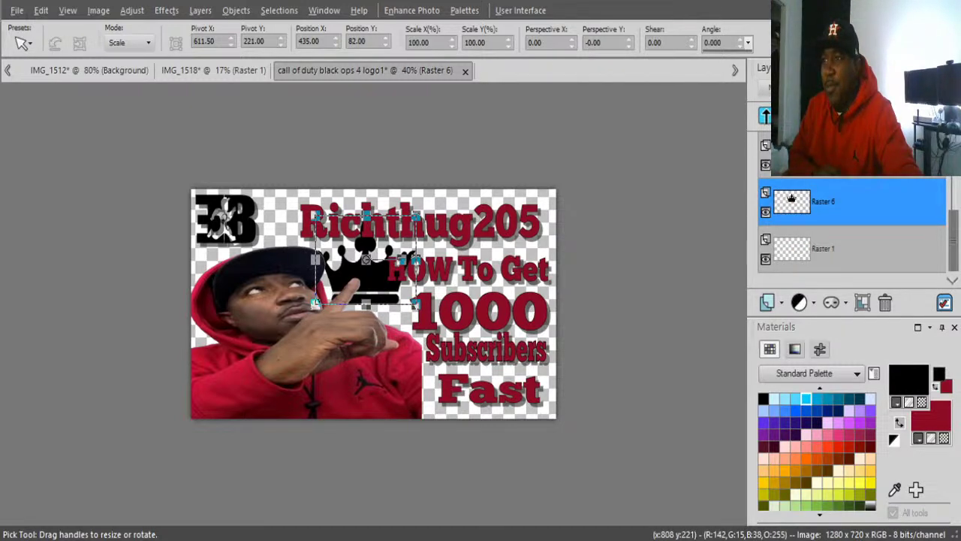
Step: Widen the crown to about 118% and rotate it clockwise by about 13 degrees above the pointing finger
drag(415, 259, 434, 259)
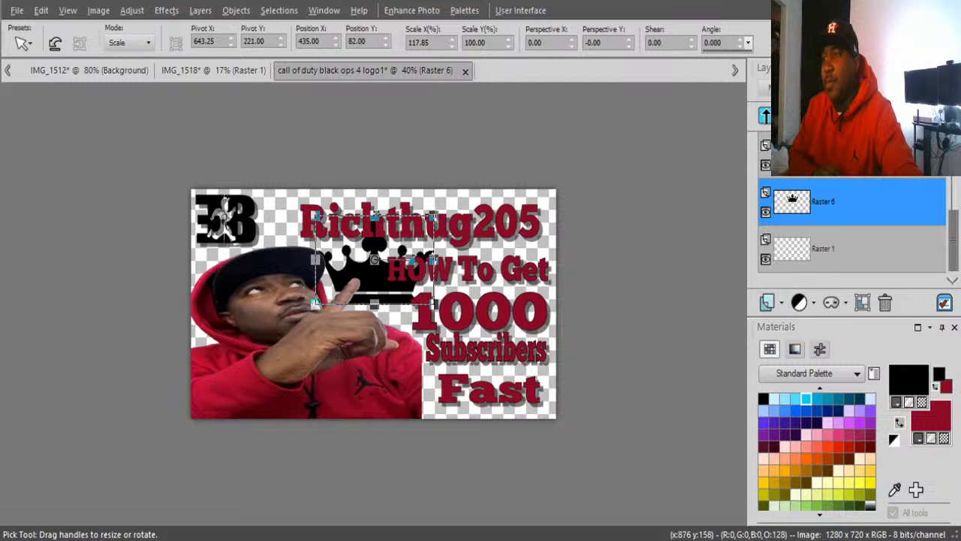
drag(413, 254, 414, 265)
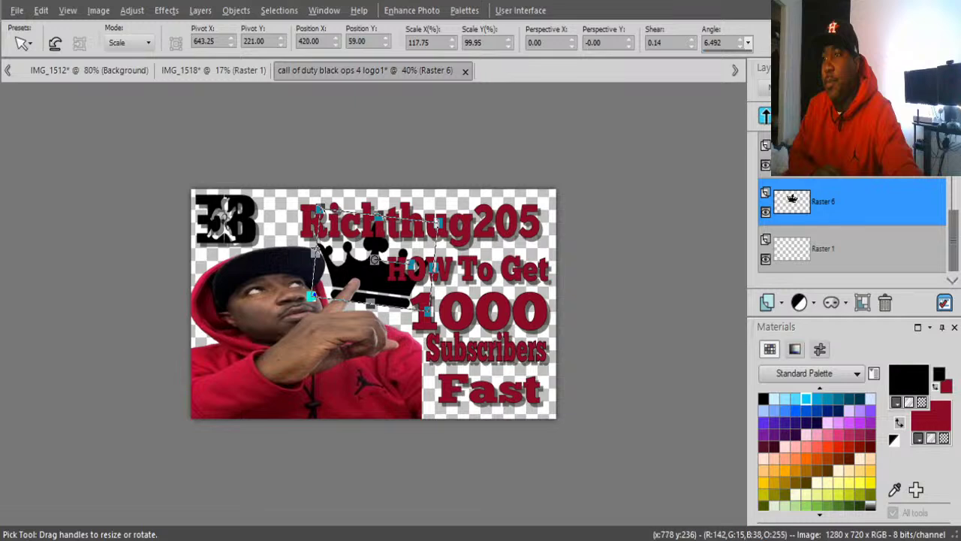
drag(418, 257, 433, 260)
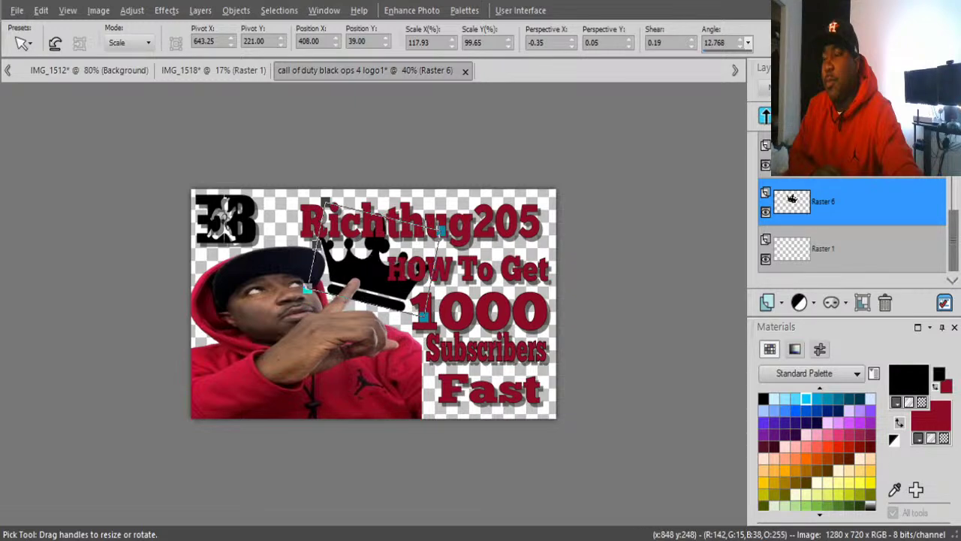
Step: Select the crown's layer, Raster 6, and activate the Text tool for lettering on the crown
key(minus)
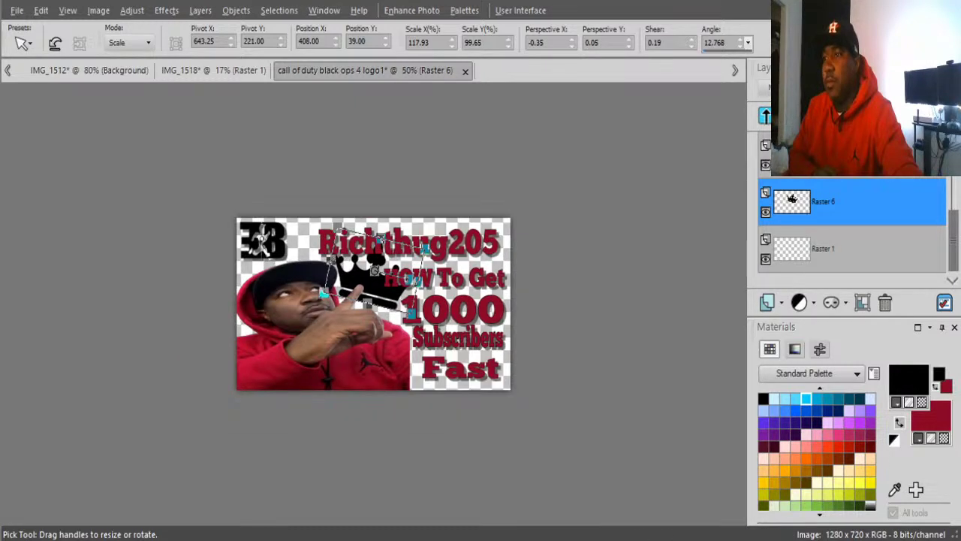
key(plus)
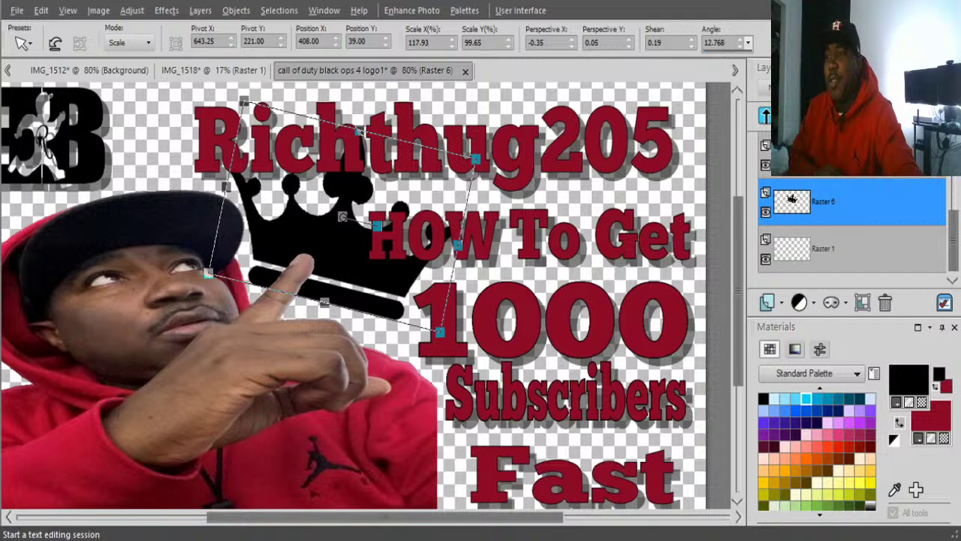
click(792, 197)
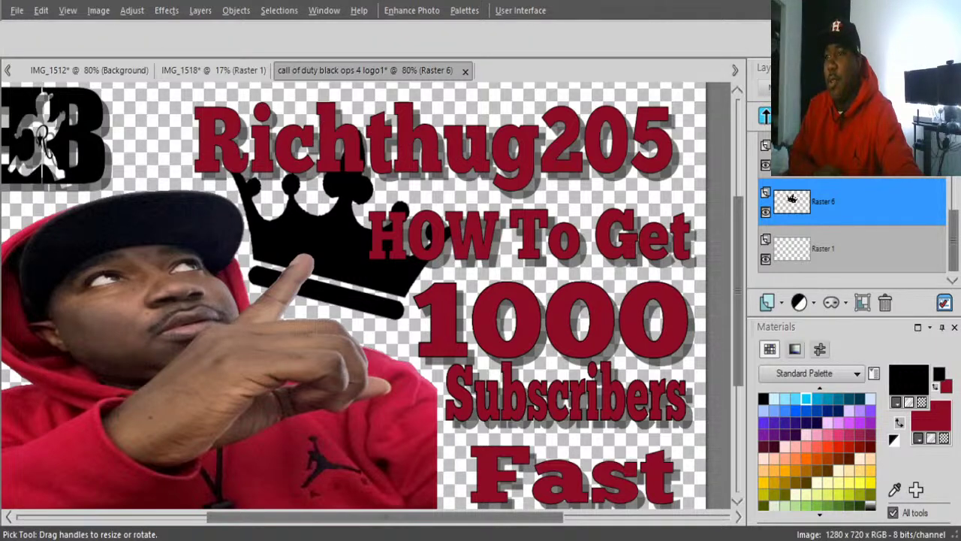
key(t)
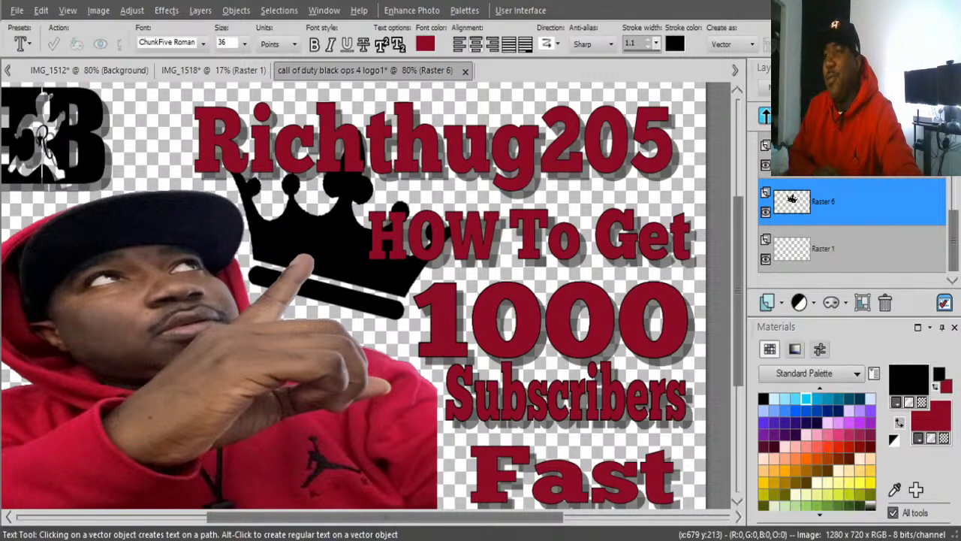
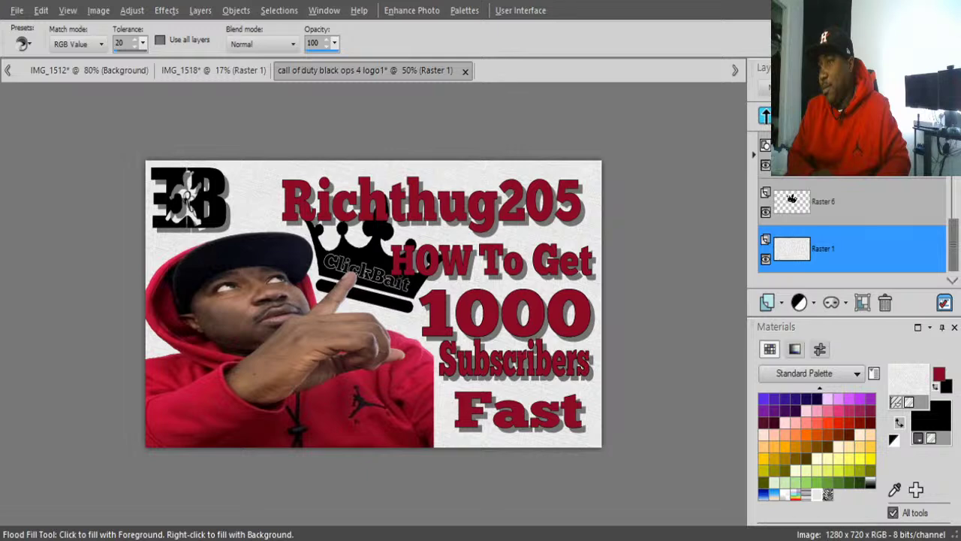
scroll(373, 304, down, 2)
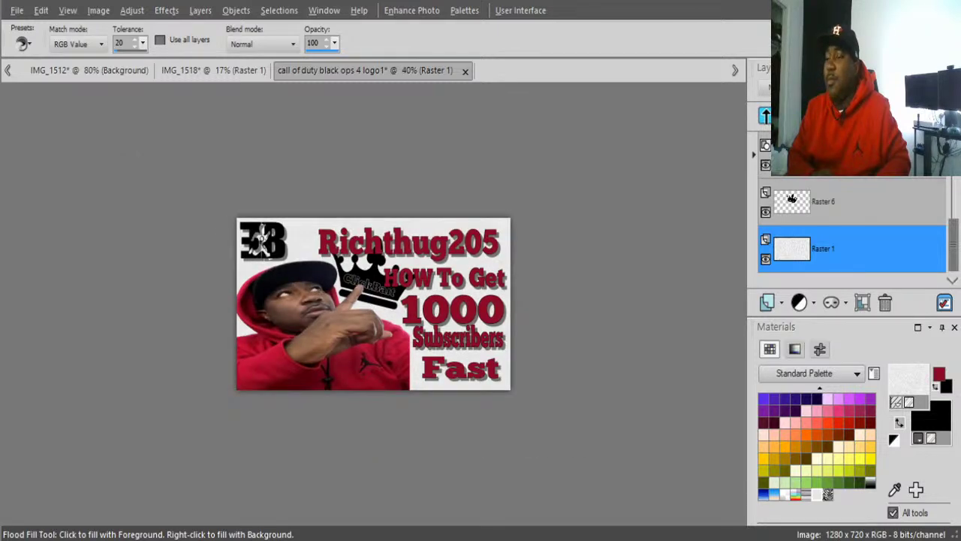
Step: Open the transparent image of falling dollar bills, copy its contents, and close that image
scroll(373, 304, up, 1)
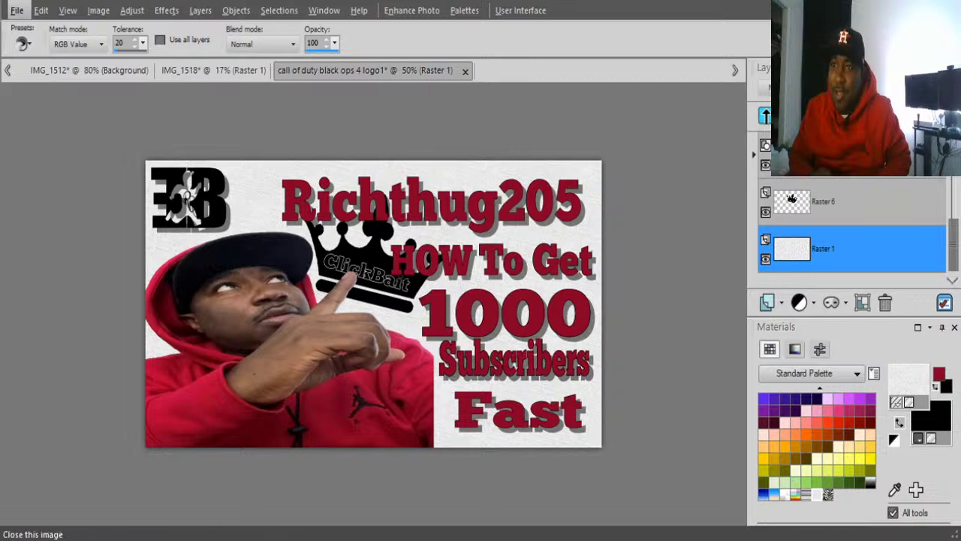
key(ctrl+o)
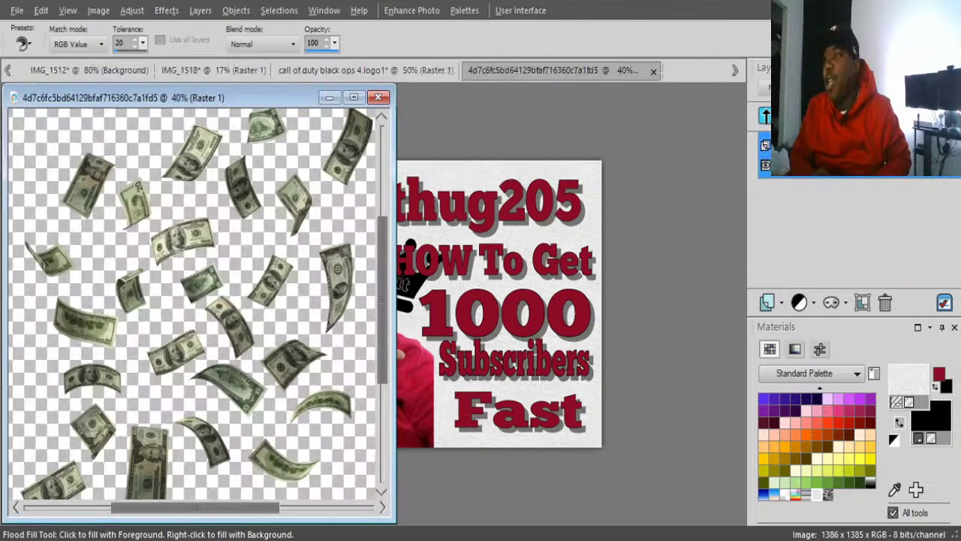
click(354, 98)
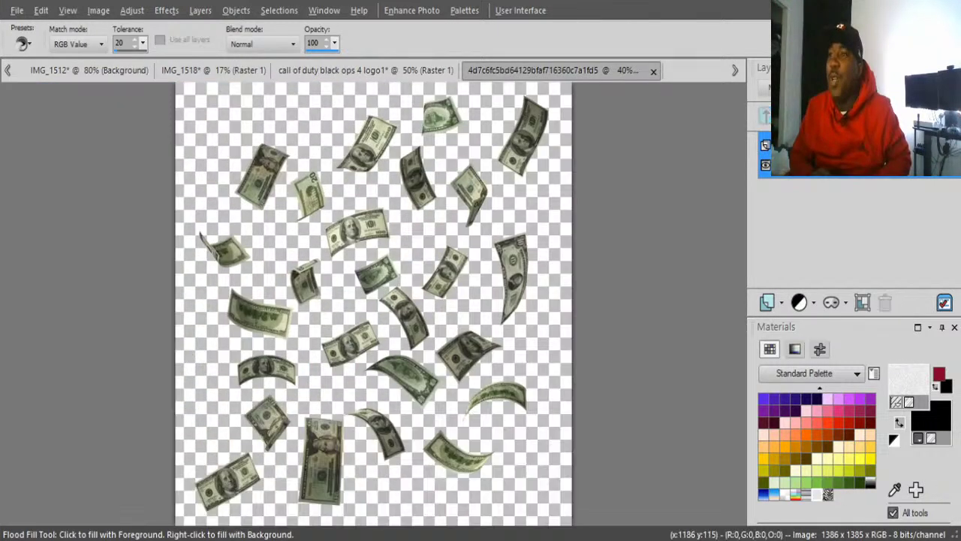
key(k)
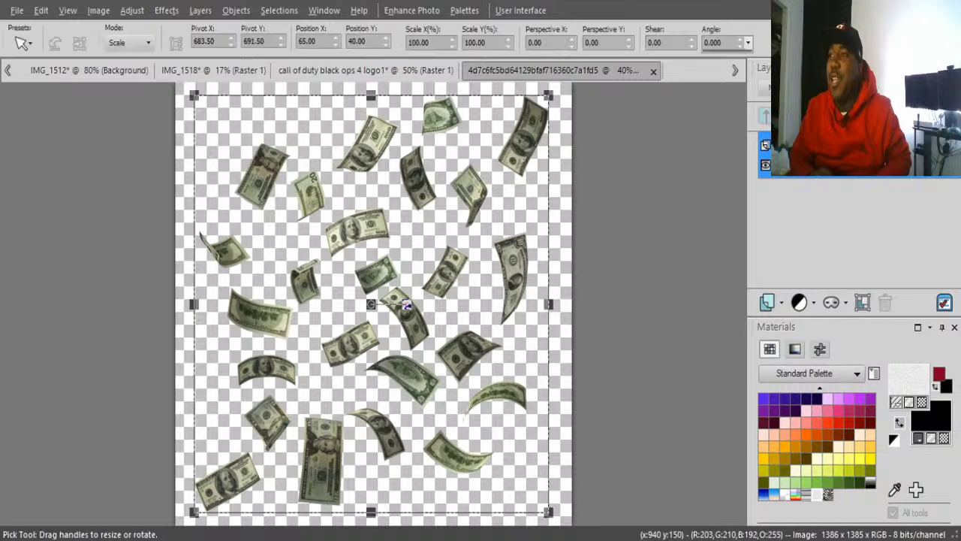
click(42, 10)
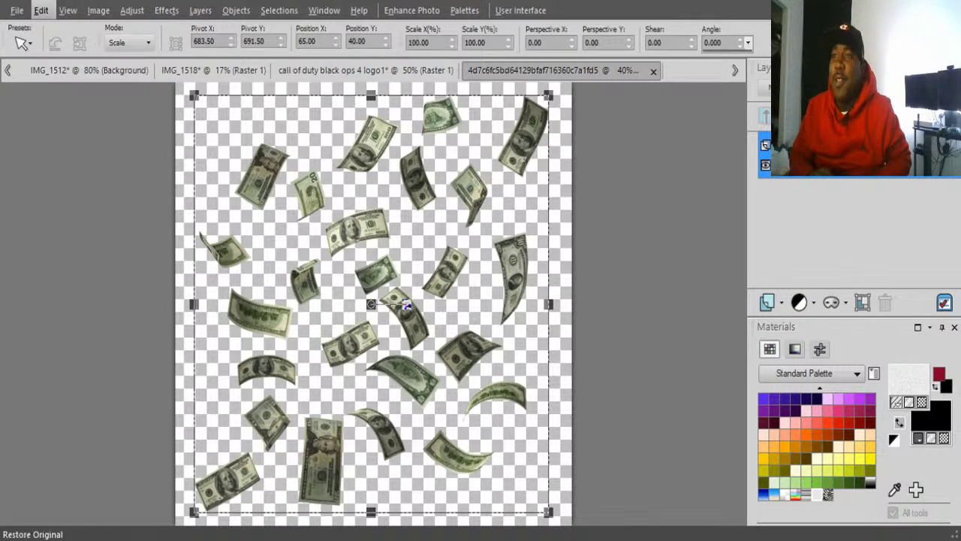
click(67, 106)
click(405, 303)
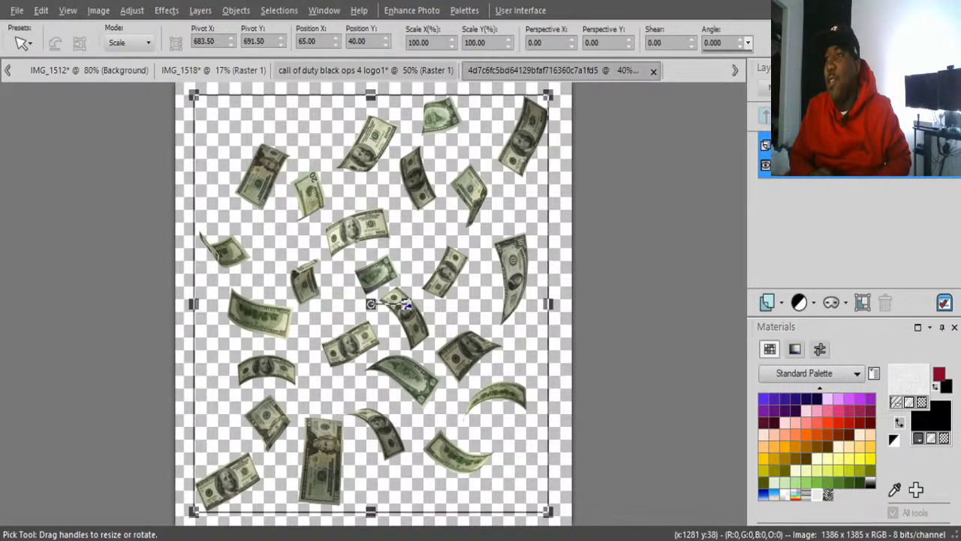
click(653, 72)
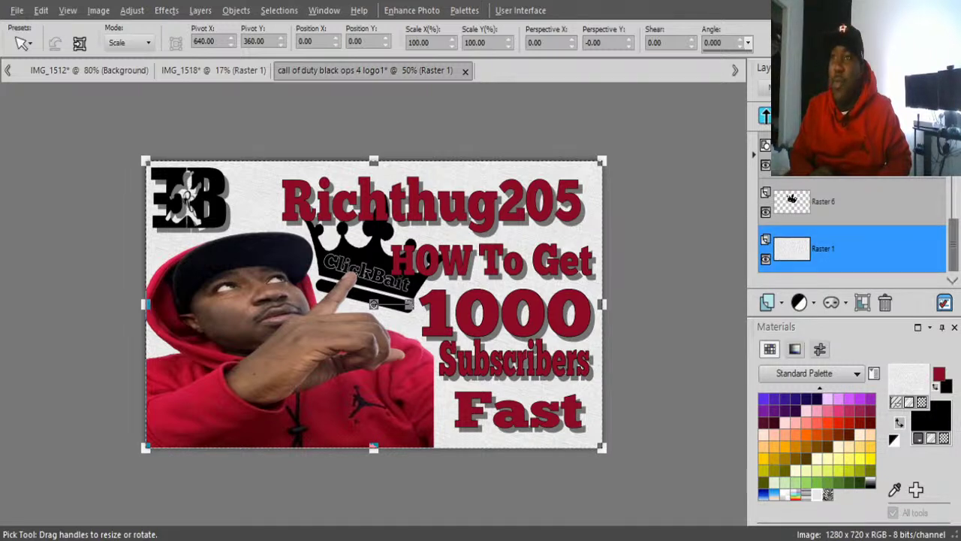
Step: Paste the copied dollar bills into the thumbnail as a new layer directly above Raster 1
key(alt+e)
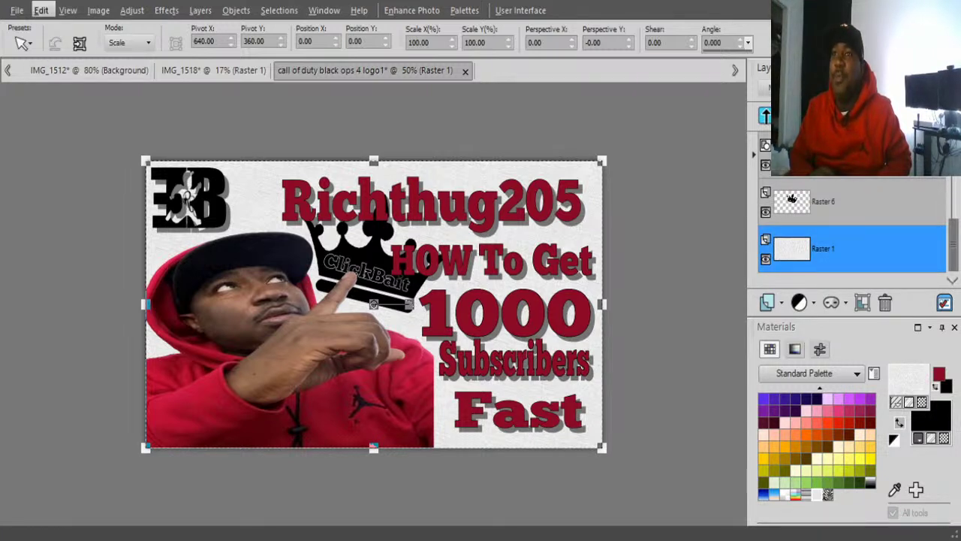
click(41, 11)
click(40, 11)
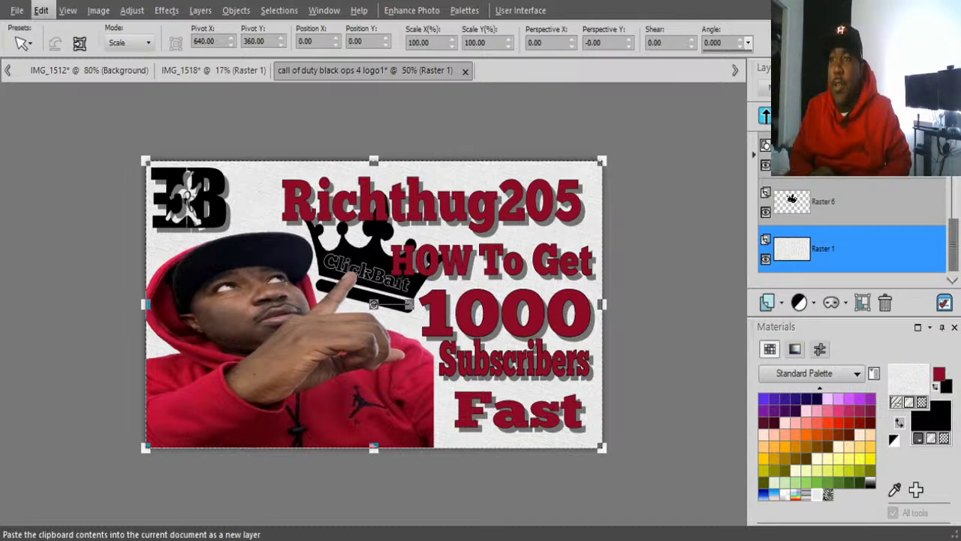
key(ctrl+l)
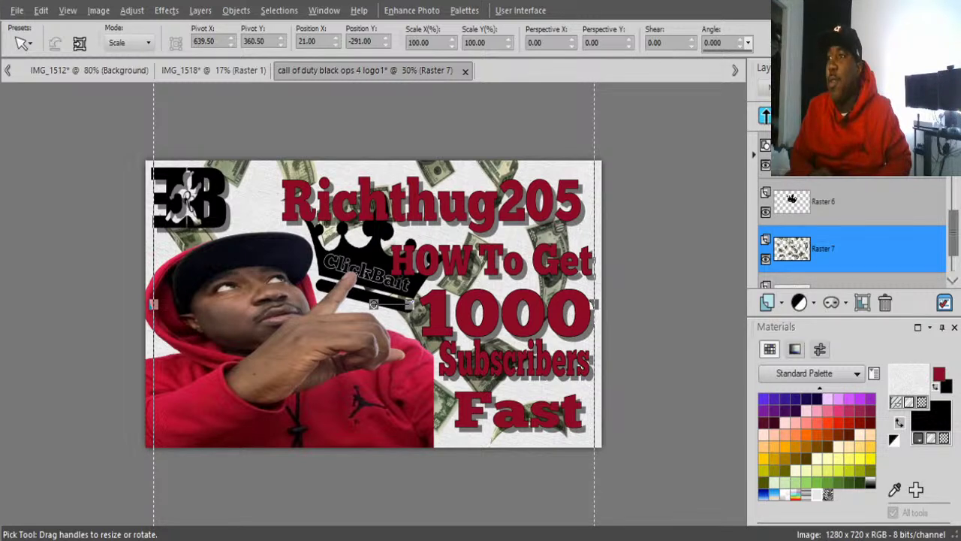
Step: Rescale the dollar-bill layer vertically to about 90% height, extending it past the canvas's upper and lower edges
key(minus)
drag(374, 148, 374, 217)
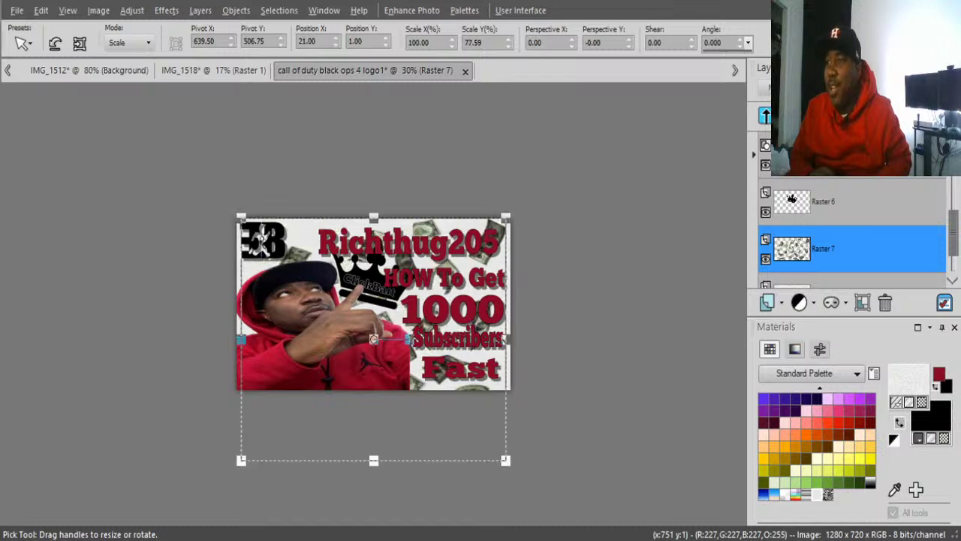
drag(374, 461, 374, 391)
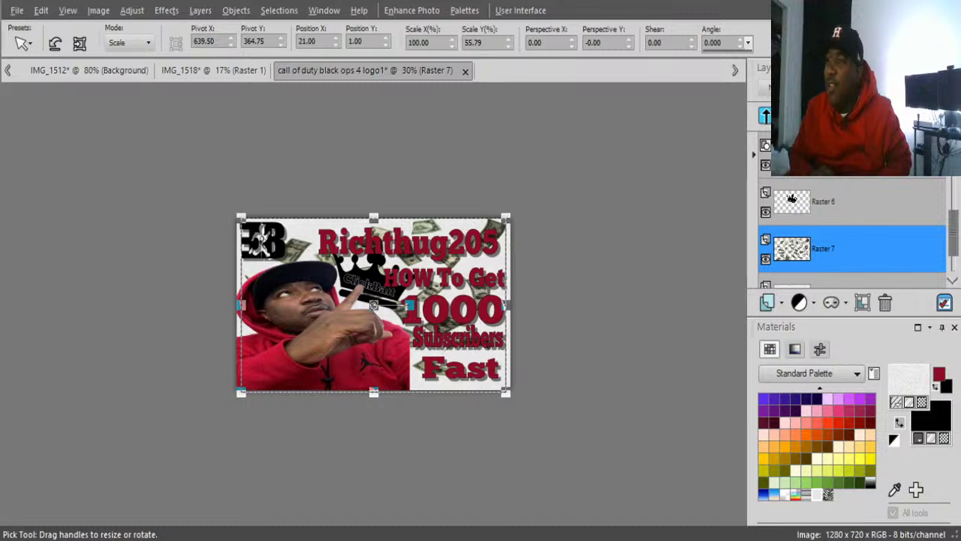
drag(374, 390, 374, 437)
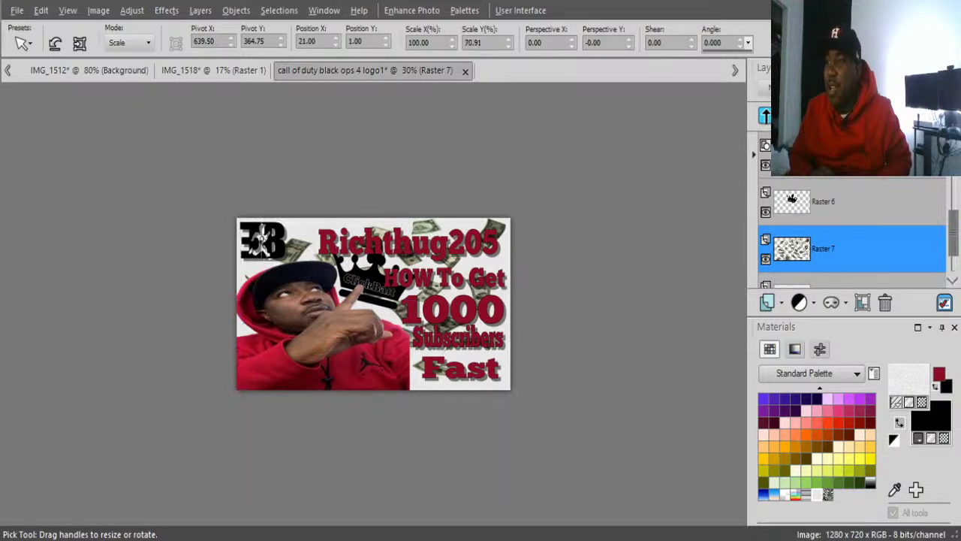
drag(374, 218, 374, 158)
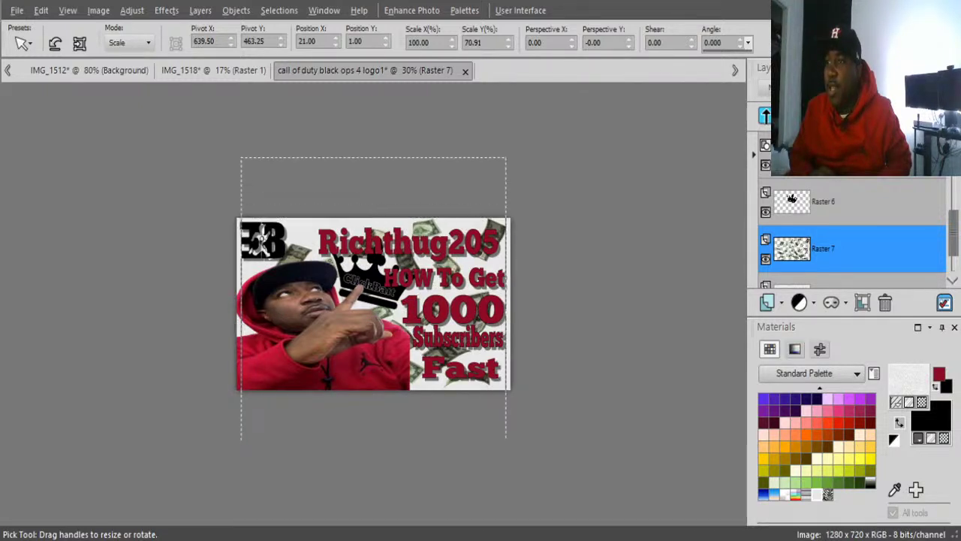
Step: Enlarge the dollar-bill layer to about 174% width and 117% height so the bills spread well beyond the canvas
drag(241, 298, 98, 298)
drag(505, 298, 558, 298)
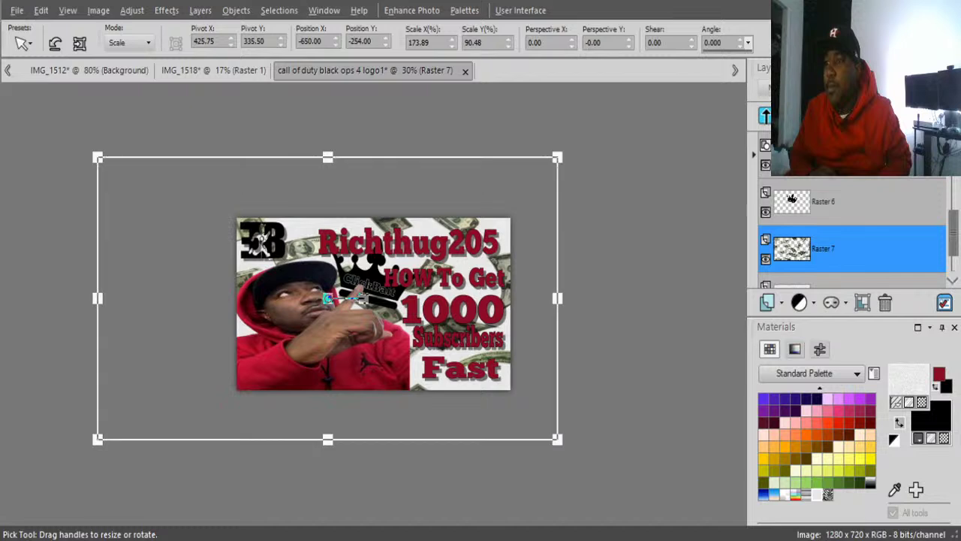
drag(329, 439, 328, 475)
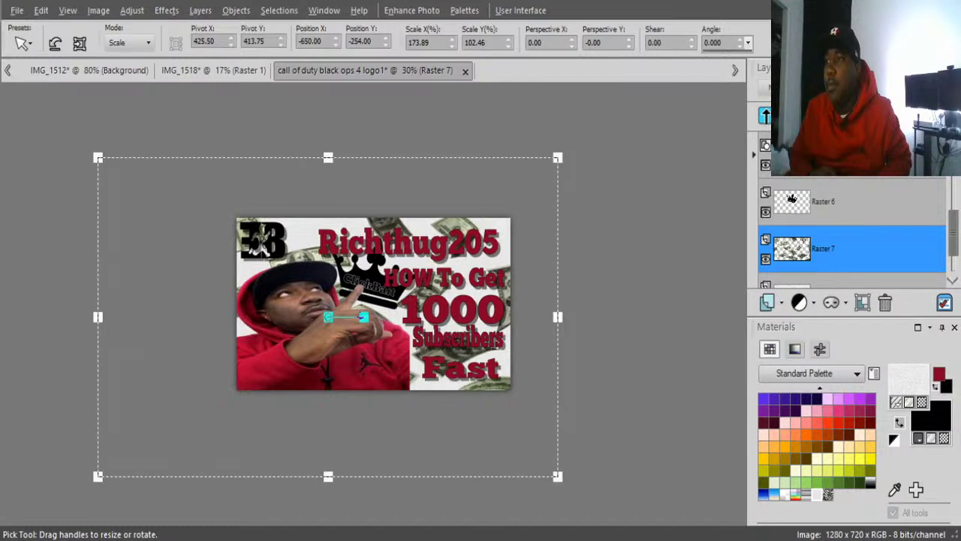
drag(328, 157, 328, 113)
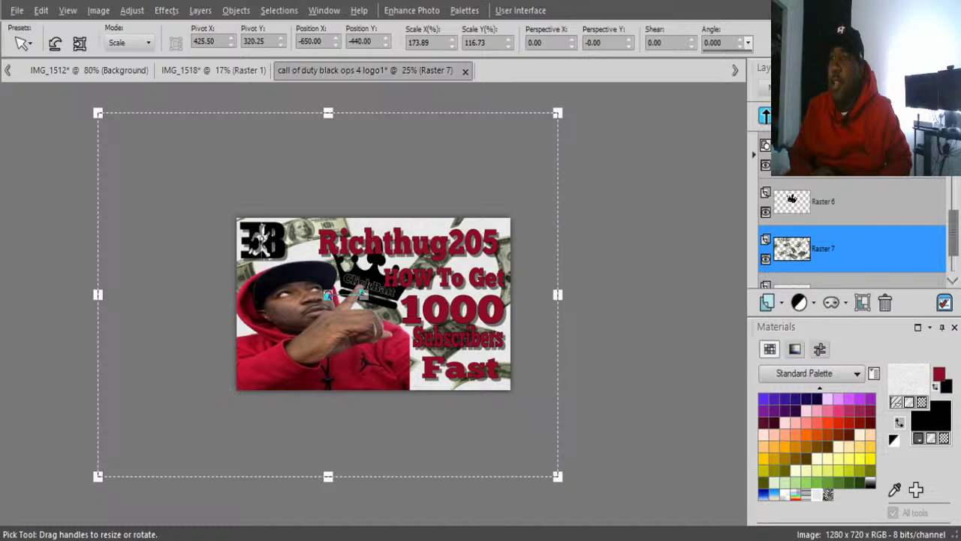
Step: Review the dollar bills behind the cutout and title, and delete their layer from the thumbnail
key(KP_Subtract)
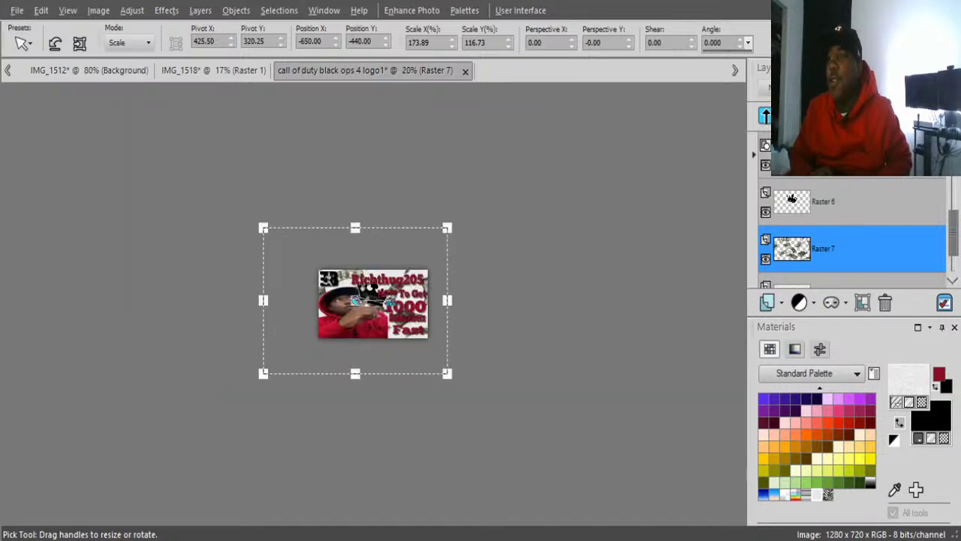
key(KP_Add)
key(KP_Add)
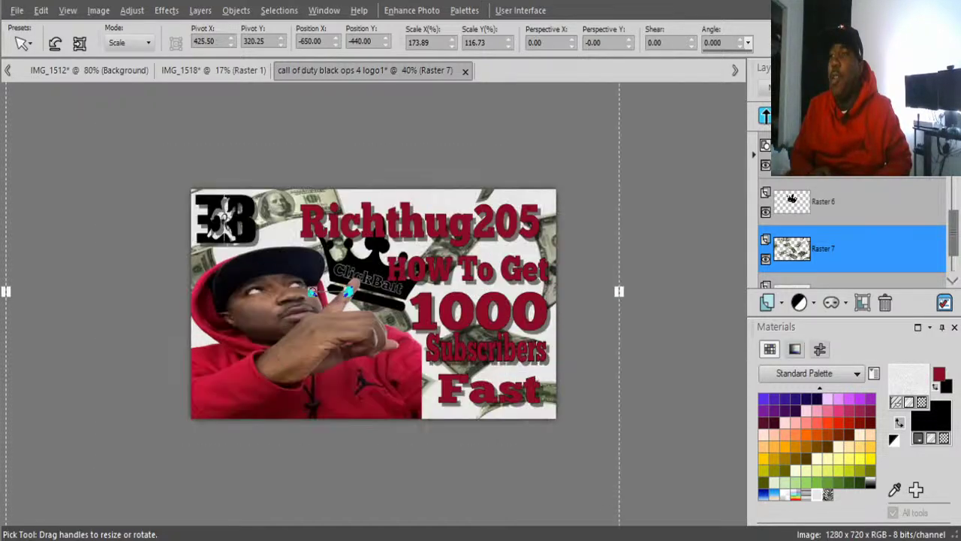
key(KP_Add)
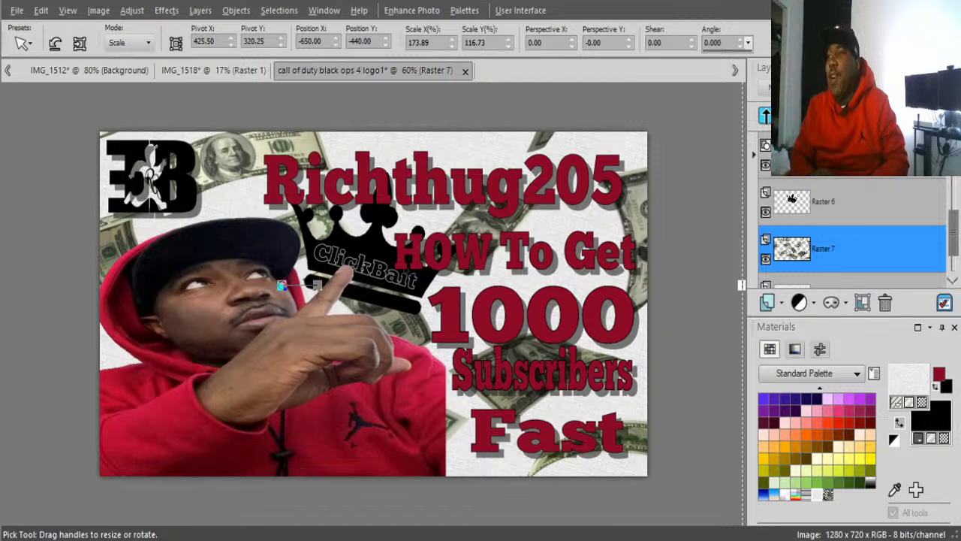
scroll(373, 303, down, 1)
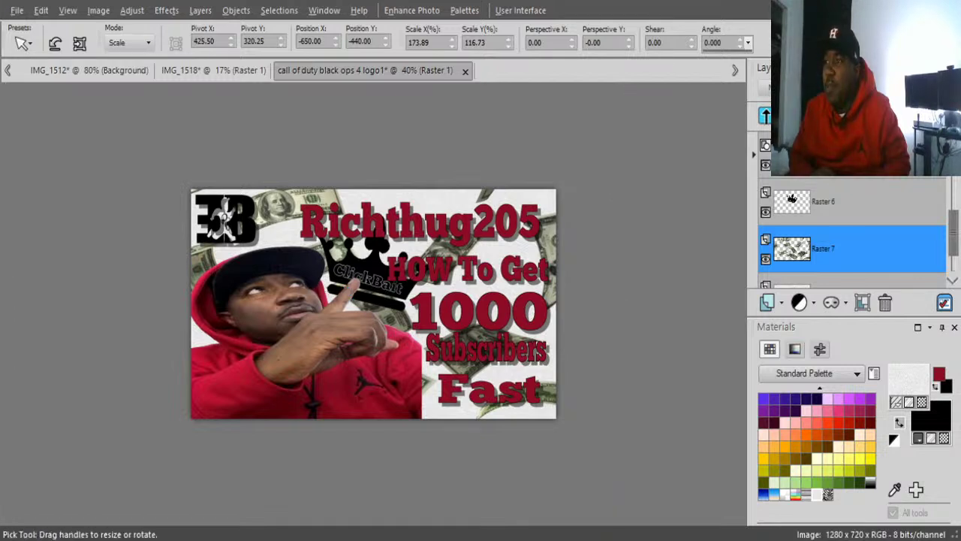
key(Delete)
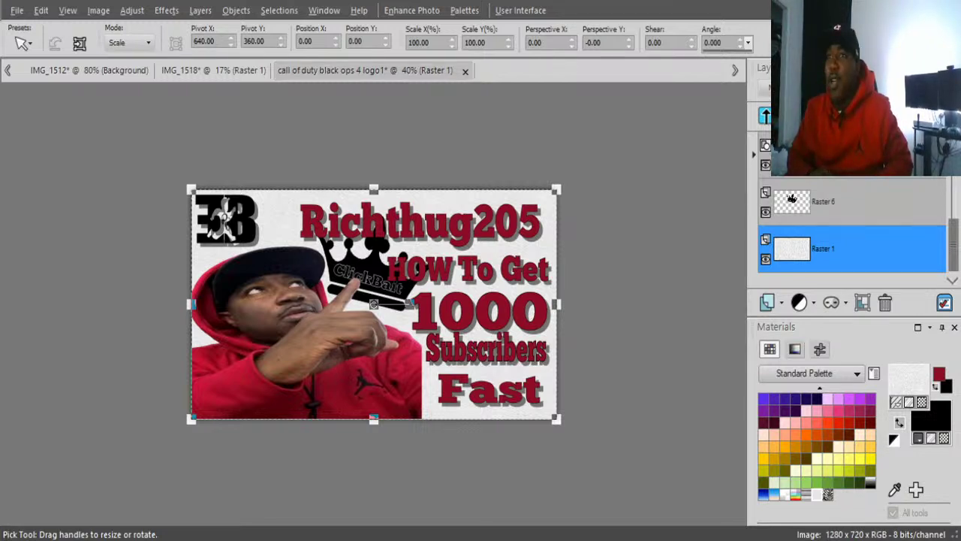
Step: Save the finished thumbnail under the file name "how to get 1000 subs fast"
click(16, 9)
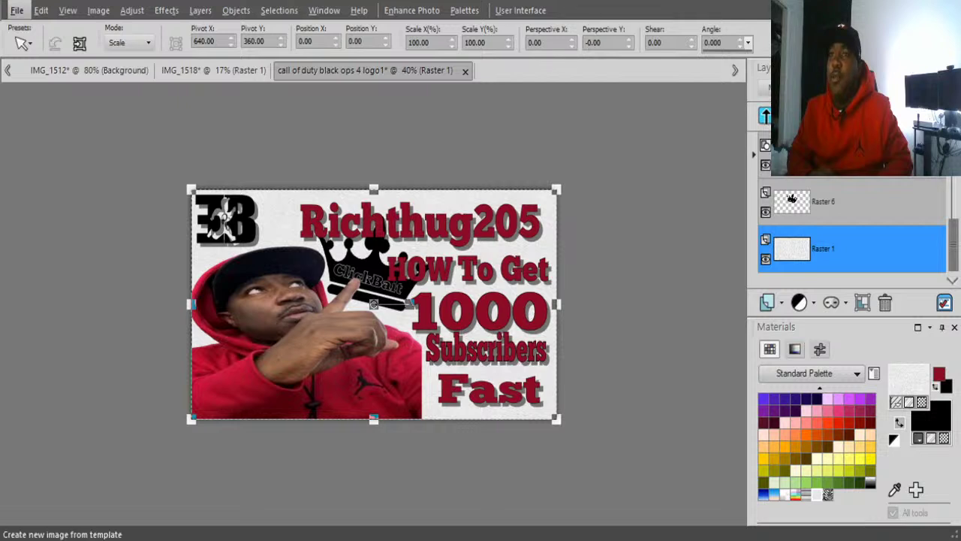
key(Return)
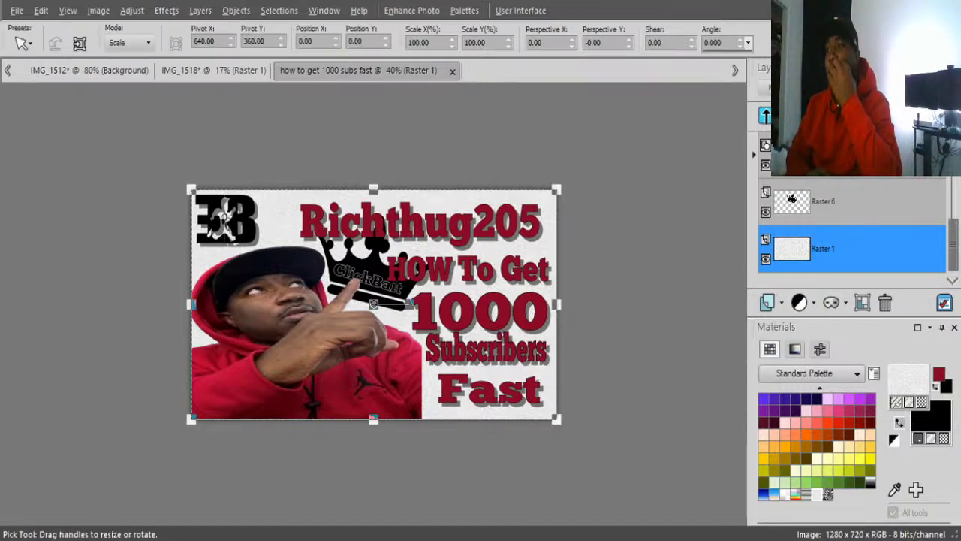
key(minus)
key(minus)
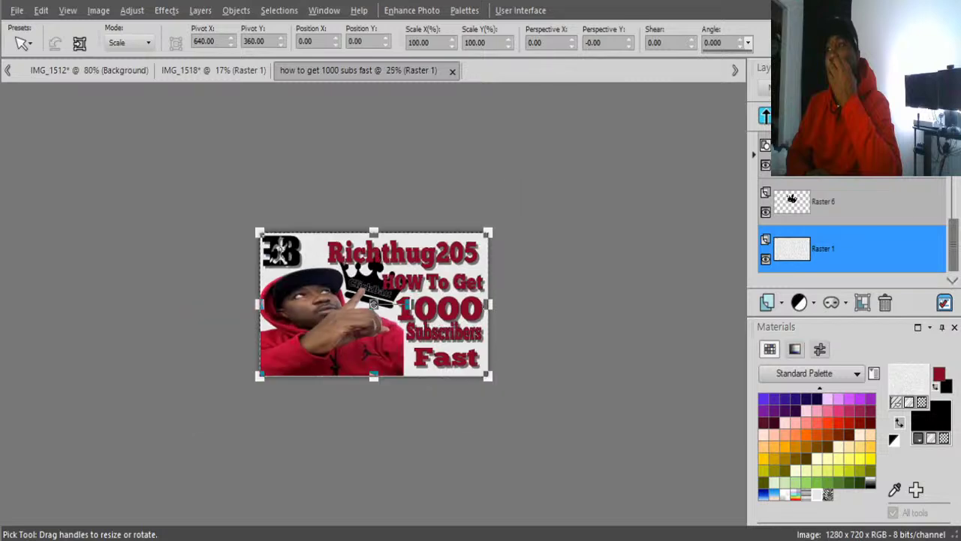
key(plus)
key(plus)
key(plus)
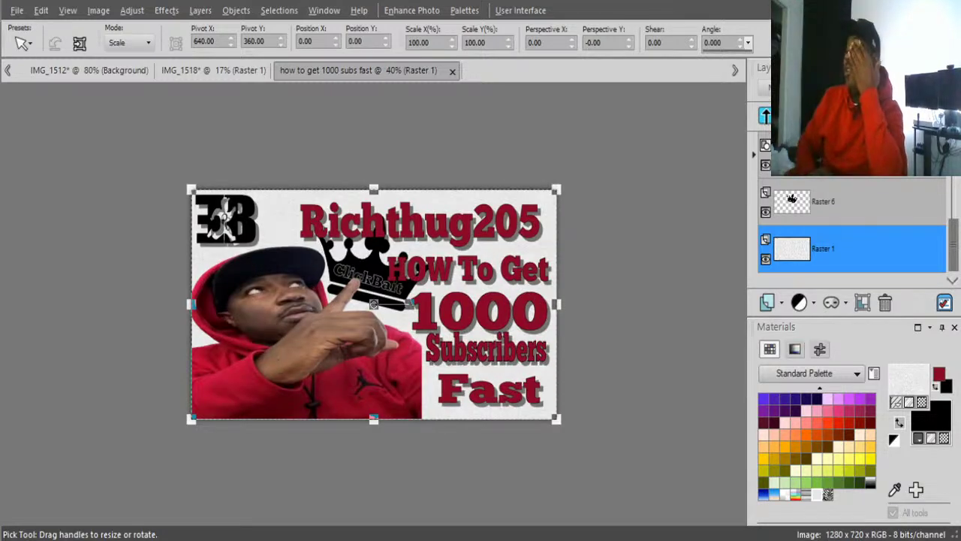
key(plus)
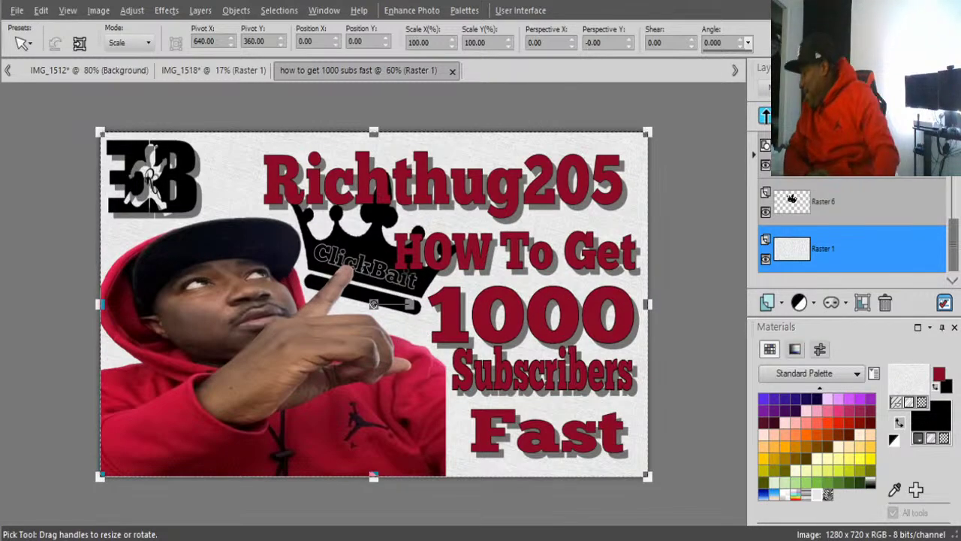